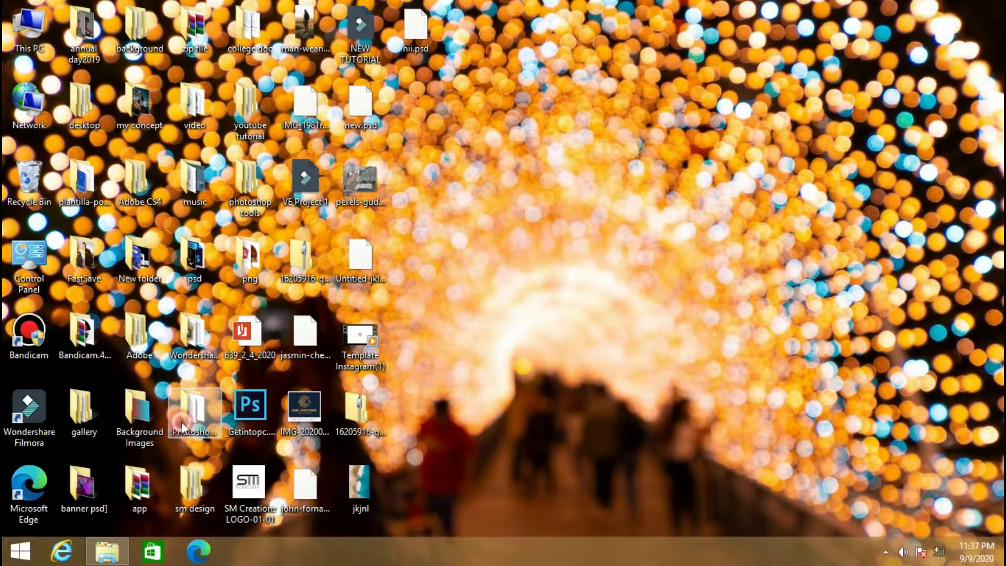
Step: Launch the PhotoshopPortable application from its folder in File Explorer
{"action": "double_click", "coordinate": [148, 428]}
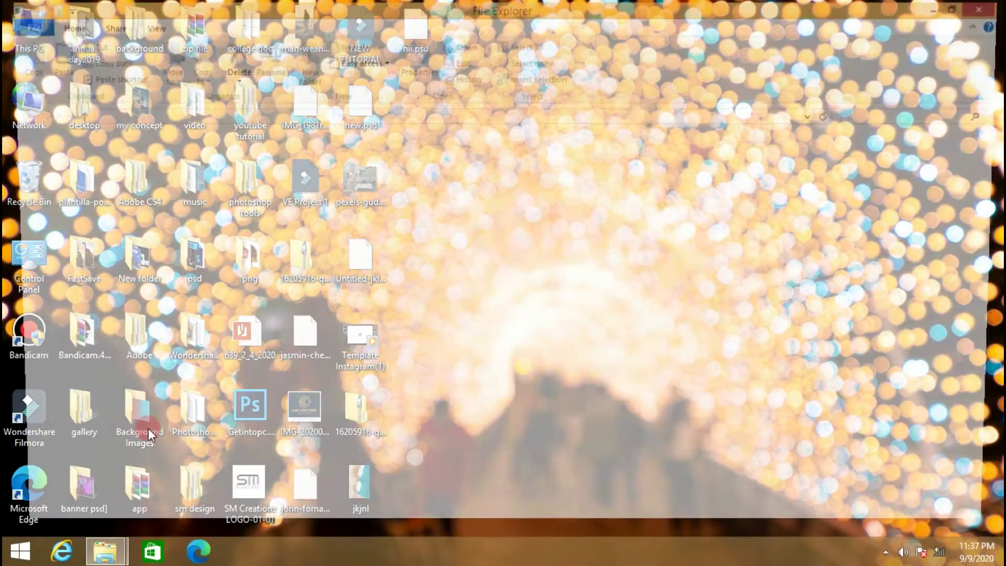
{"action": "double_click", "coordinate": [227, 160]}
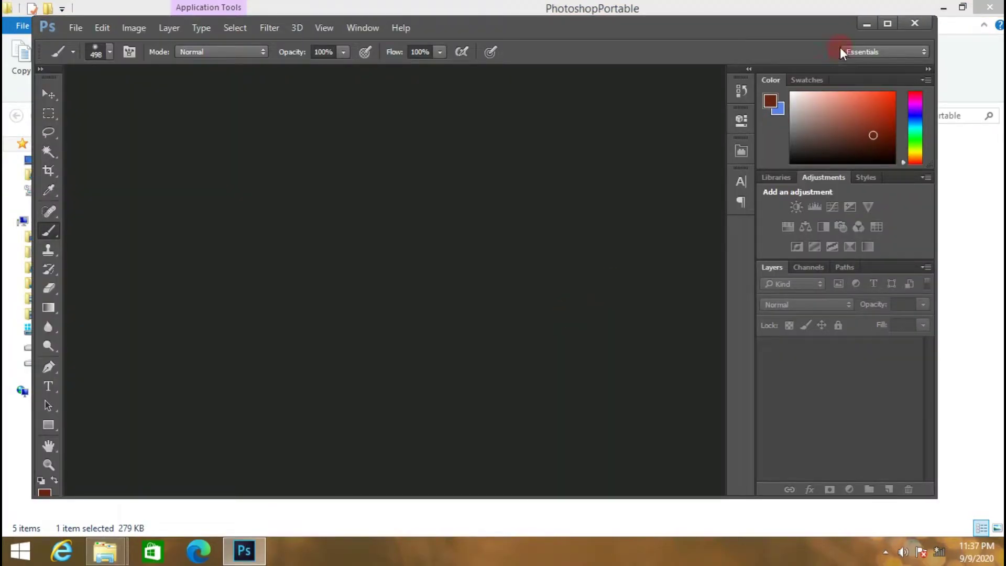
Step: Maximize the Photoshop window and start File > Open, dismissing the vRAM warning
{"action": "left_click", "coordinate": [886, 25]}
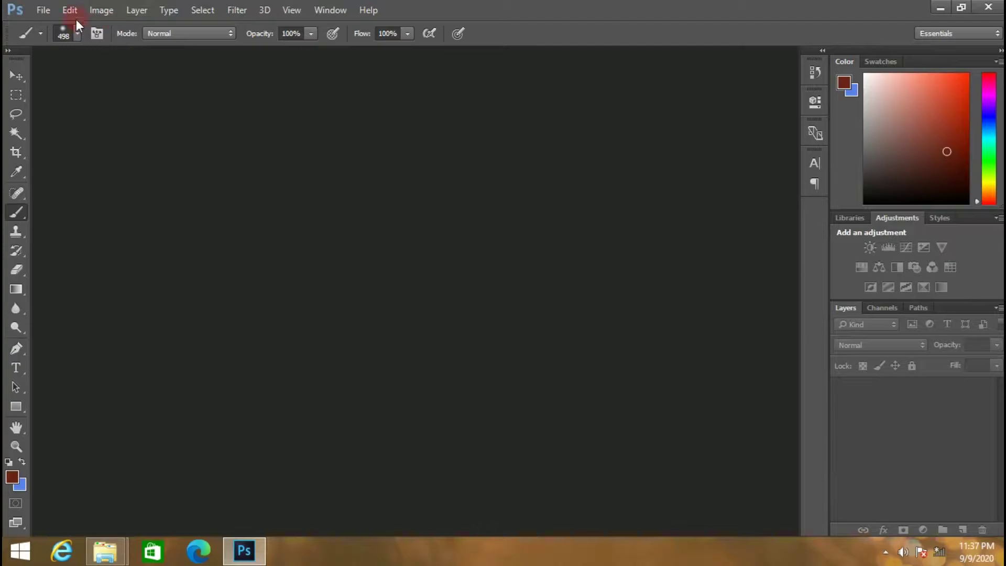
{"action": "left_click", "coordinate": [48, 9]}
{"action": "left_click", "coordinate": [65, 38]}
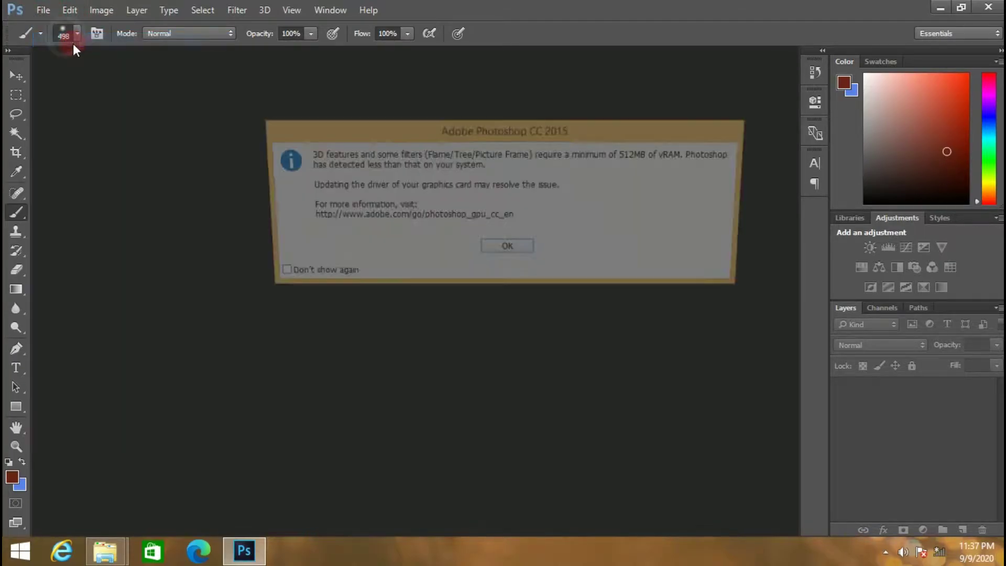
{"action": "left_click", "coordinate": [517, 249]}
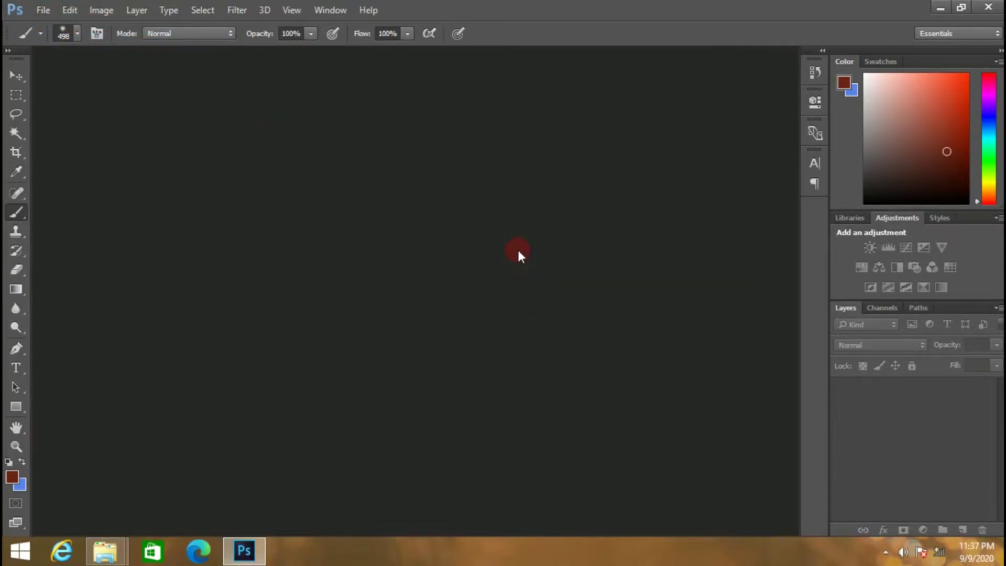
Step: Open the jumping-man photo from youtube tutorial > New folder
{"action": "scroll", "coordinate": [445, 231], "scroll_direction": "down", "scroll_amount": 5}
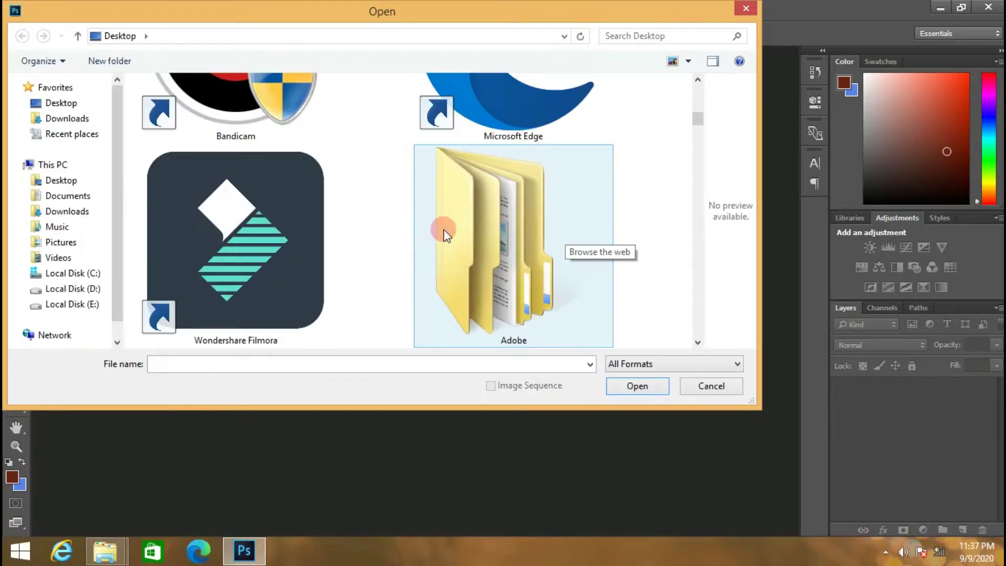
{"action": "scroll", "coordinate": [444, 234], "scroll_direction": "down", "scroll_amount": 3}
{"action": "scroll", "coordinate": [445, 234], "scroll_direction": "down", "scroll_amount": 1}
{"action": "scroll", "coordinate": [445, 234], "scroll_direction": "down", "scroll_amount": 1}
{"action": "scroll", "coordinate": [445, 234], "scroll_direction": "down", "scroll_amount": 1}
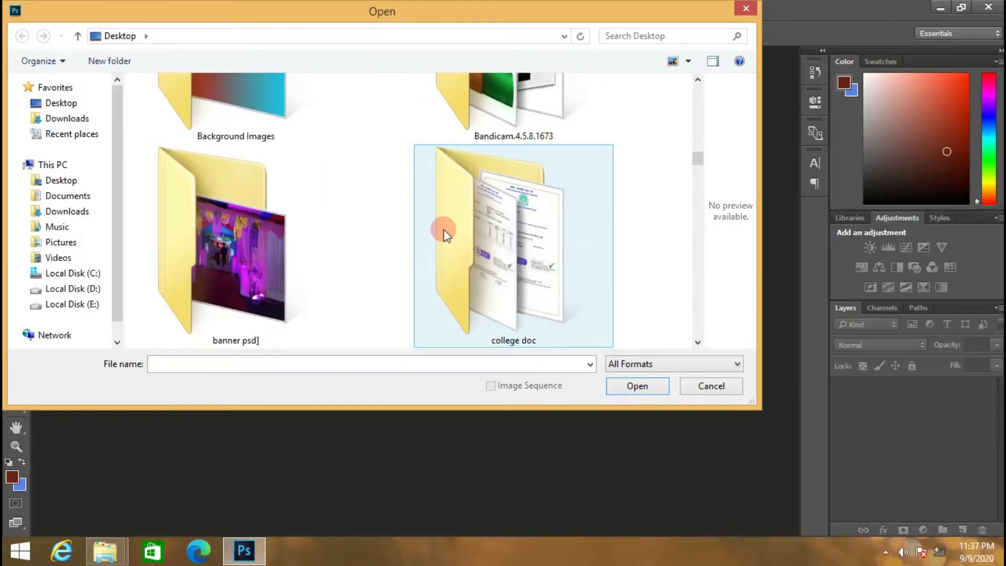
{"action": "scroll", "coordinate": [444, 234], "scroll_direction": "down", "scroll_amount": 1}
{"action": "scroll", "coordinate": [445, 234], "scroll_direction": "down", "scroll_amount": 1}
{"action": "scroll", "coordinate": [445, 234], "scroll_direction": "down", "scroll_amount": 1}
{"action": "scroll", "coordinate": [444, 234], "scroll_direction": "down", "scroll_amount": 1}
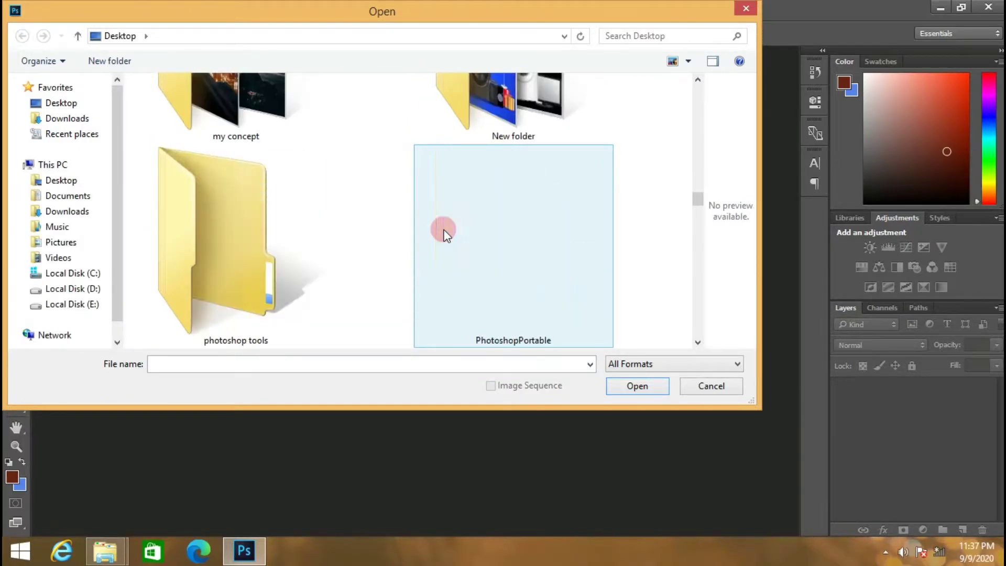
{"action": "scroll", "coordinate": [444, 234], "scroll_direction": "down", "scroll_amount": 1}
{"action": "scroll", "coordinate": [444, 234], "scroll_direction": "down", "scroll_amount": 1}
{"action": "scroll", "coordinate": [444, 235], "scroll_direction": "down", "scroll_amount": 1}
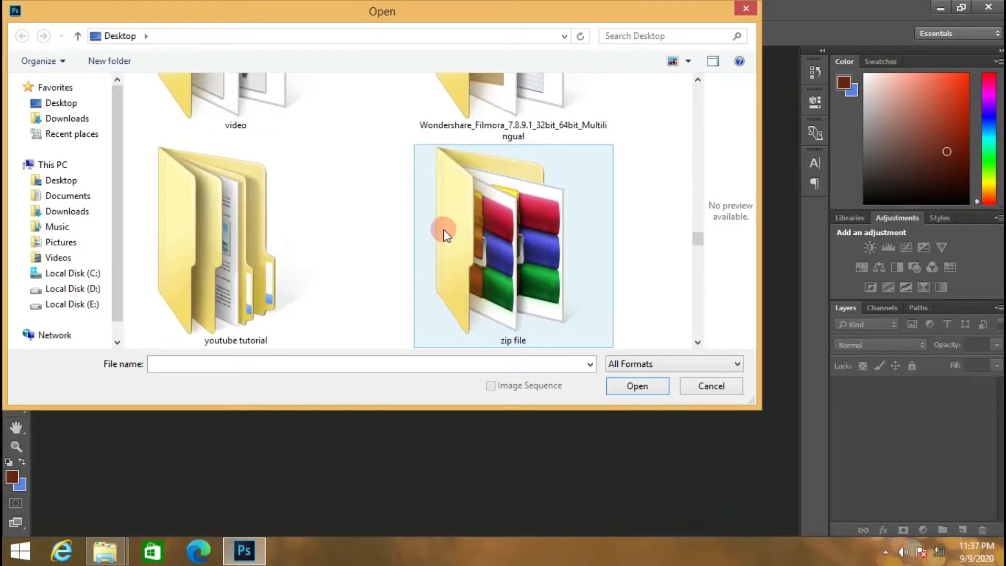
{"action": "scroll", "coordinate": [444, 234], "scroll_direction": "down", "scroll_amount": 1}
{"action": "double_click", "coordinate": [231, 94]}
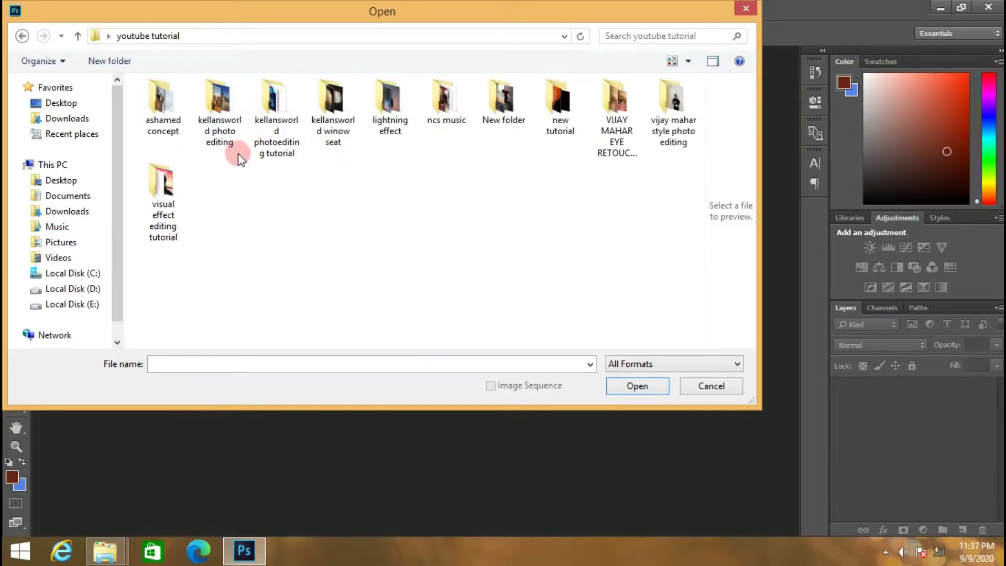
{"action": "double_click", "coordinate": [498, 102]}
{"action": "left_click", "coordinate": [272, 131]}
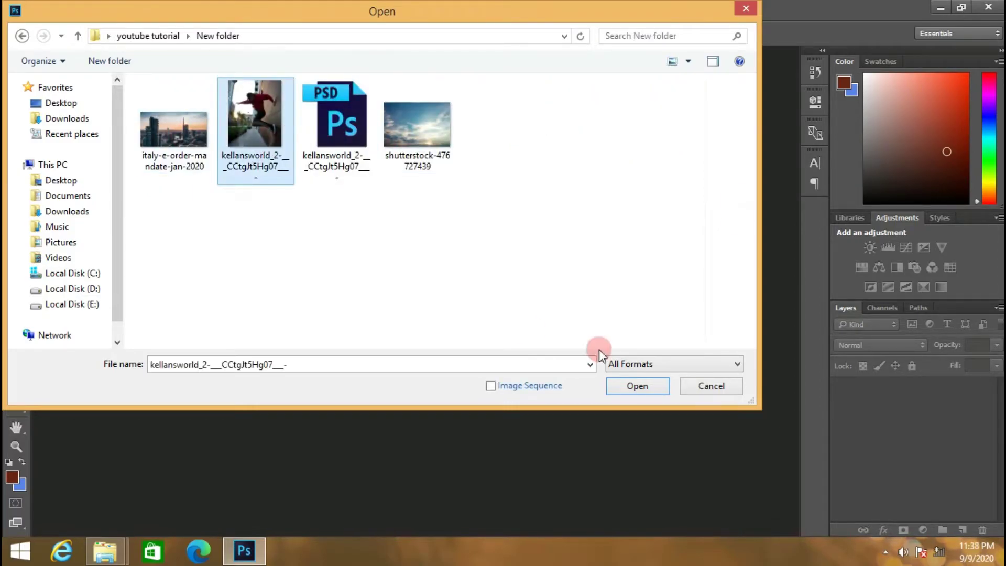
{"action": "left_click", "coordinate": [638, 386]}
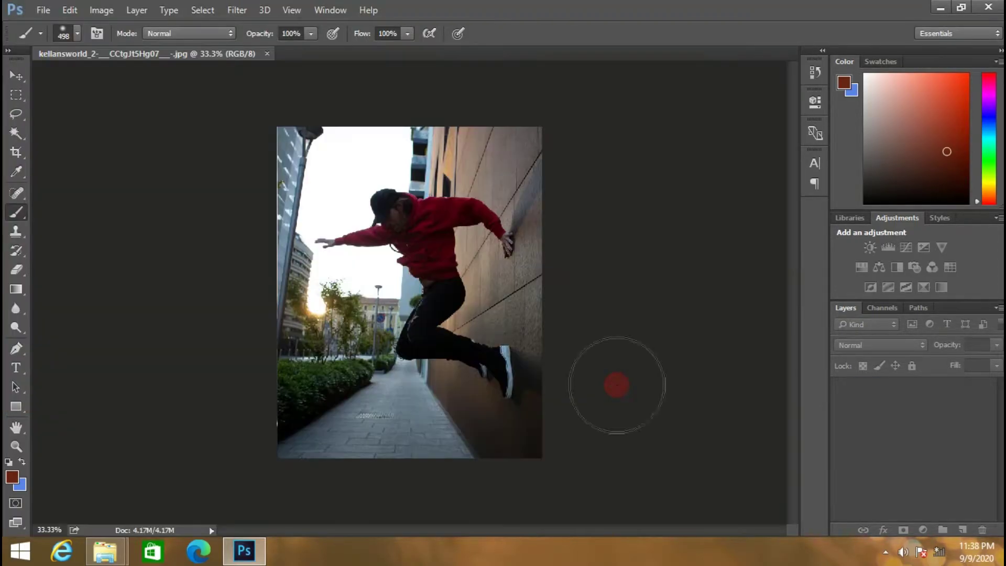
Step: Fit the whole photo on screen using the Zoom tool's context menu
{"action": "left_click", "coordinate": [17, 446]}
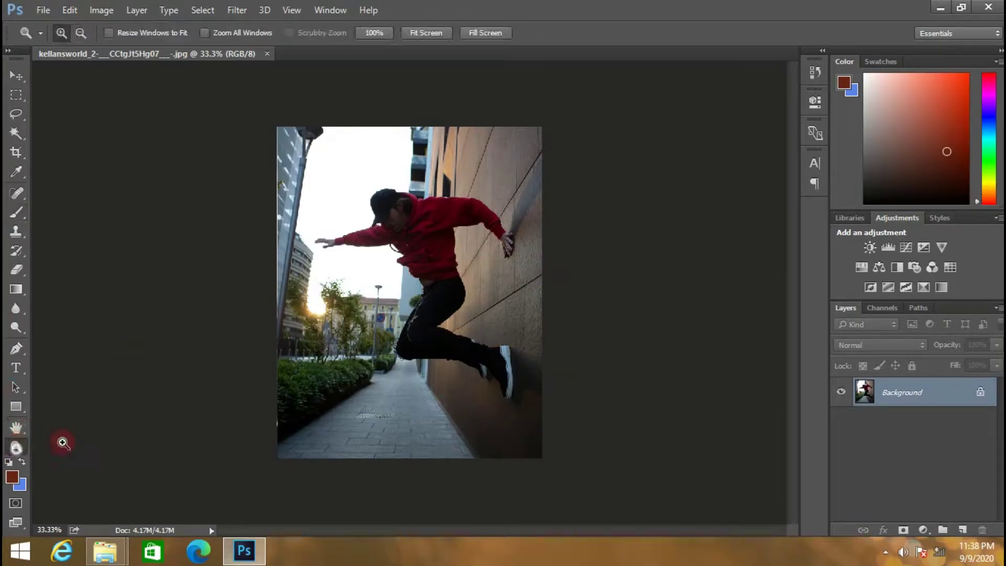
{"action": "right_click", "coordinate": [396, 244]}
{"action": "left_click", "coordinate": [422, 255]}
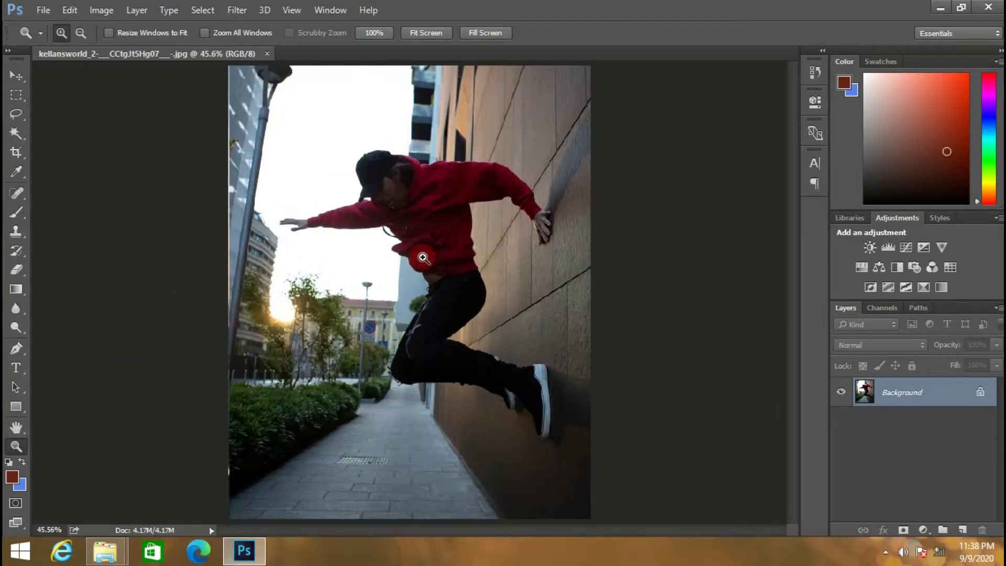
Step: Look through the selection and lasso tools, then settle on the Pen tool
{"action": "left_click", "coordinate": [13, 119]}
{"action": "left_click", "coordinate": [15, 131]}
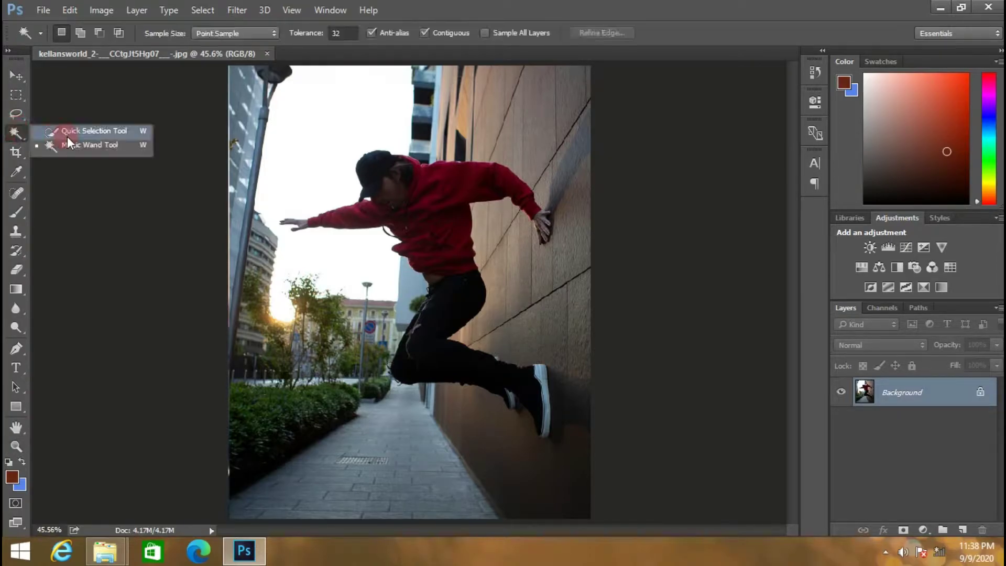
{"action": "left_click", "coordinate": [16, 114]}
{"action": "left_click", "coordinate": [11, 346]}
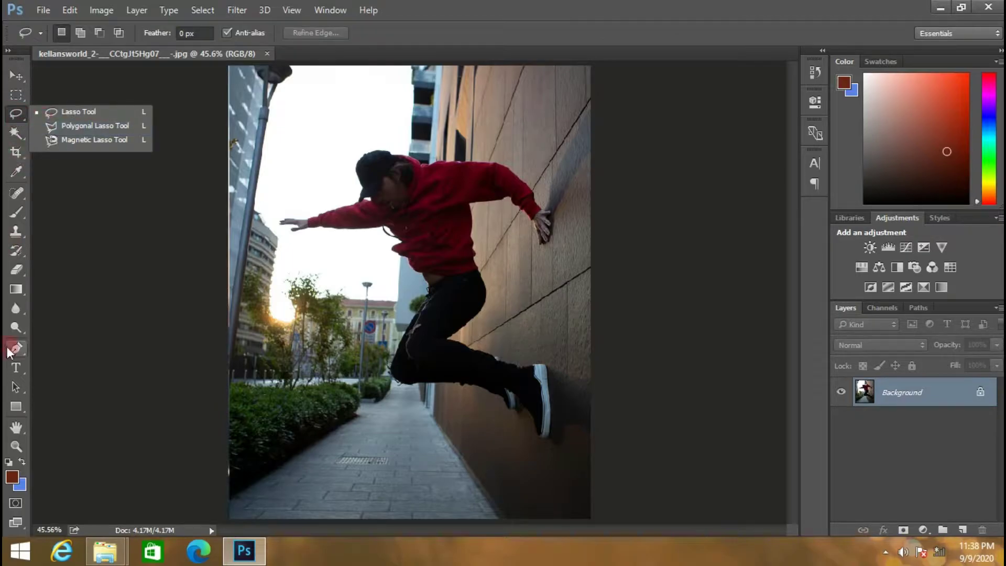
{"action": "left_click", "coordinate": [316, 296]}
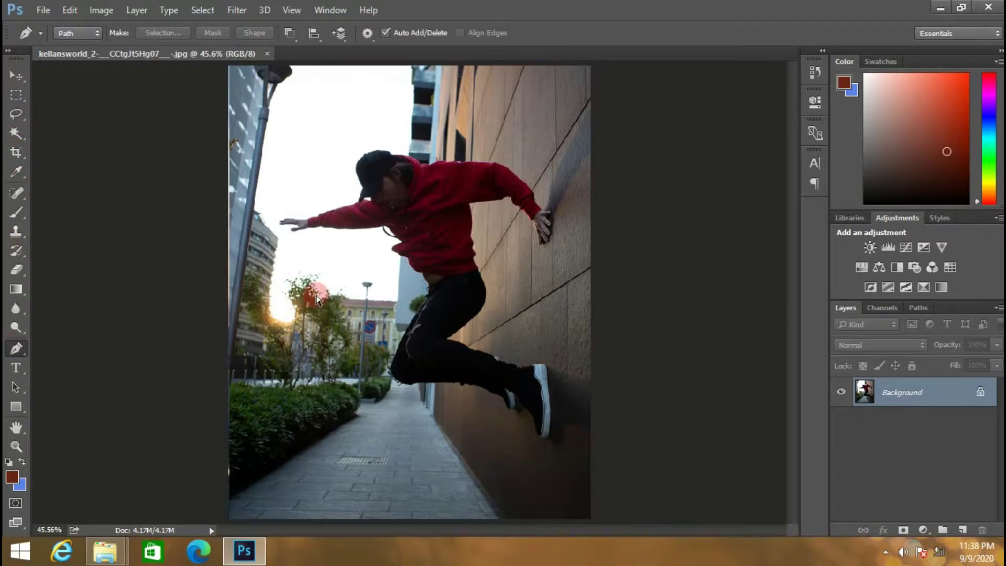
Step: Zoom to 100% and trace the building edge down to the man's shoulder
{"action": "key", "text": "ctrl+plus"}
{"action": "scroll", "coordinate": [317, 300], "scroll_direction": "up", "scroll_amount": 2}
{"action": "scroll", "coordinate": [317, 299], "scroll_direction": "up", "scroll_amount": 3}
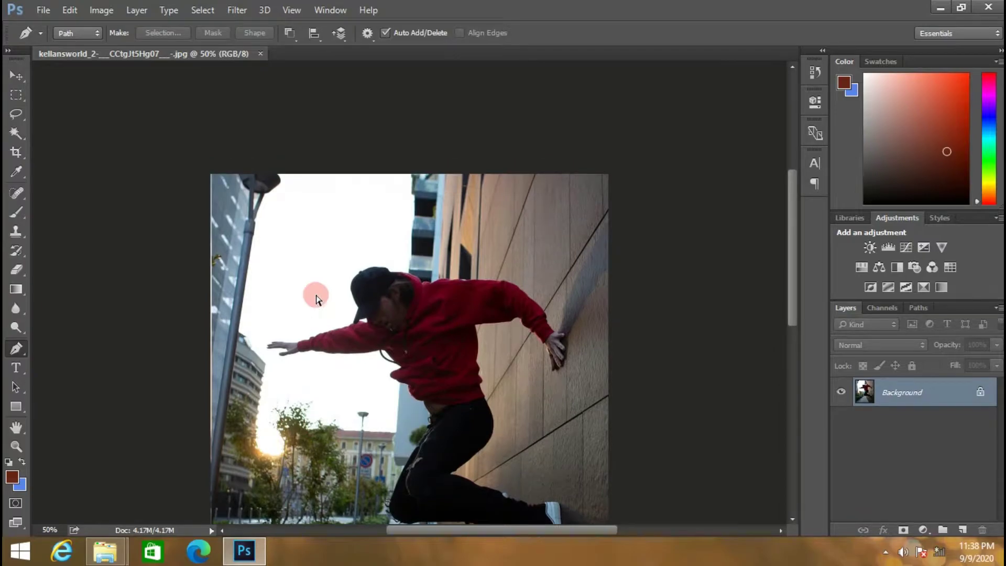
{"action": "key", "text": "ctrl+plus"}
{"action": "key", "text": "ctrl+plus"}
{"action": "scroll", "coordinate": [315, 283], "scroll_direction": "up", "scroll_amount": 1}
{"action": "scroll", "coordinate": [316, 279], "scroll_direction": "up", "scroll_amount": 2}
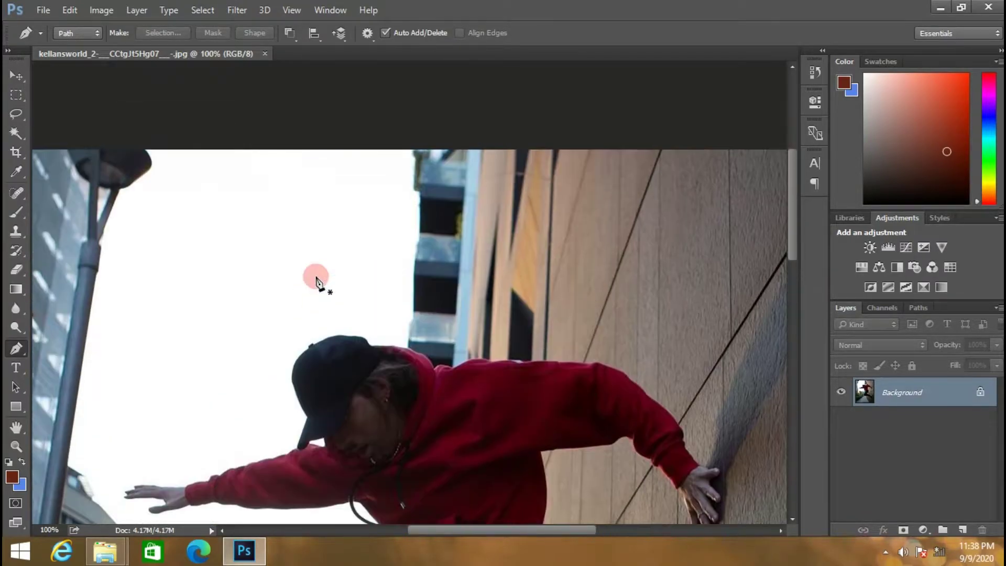
{"action": "left_click", "coordinate": [475, 154]}
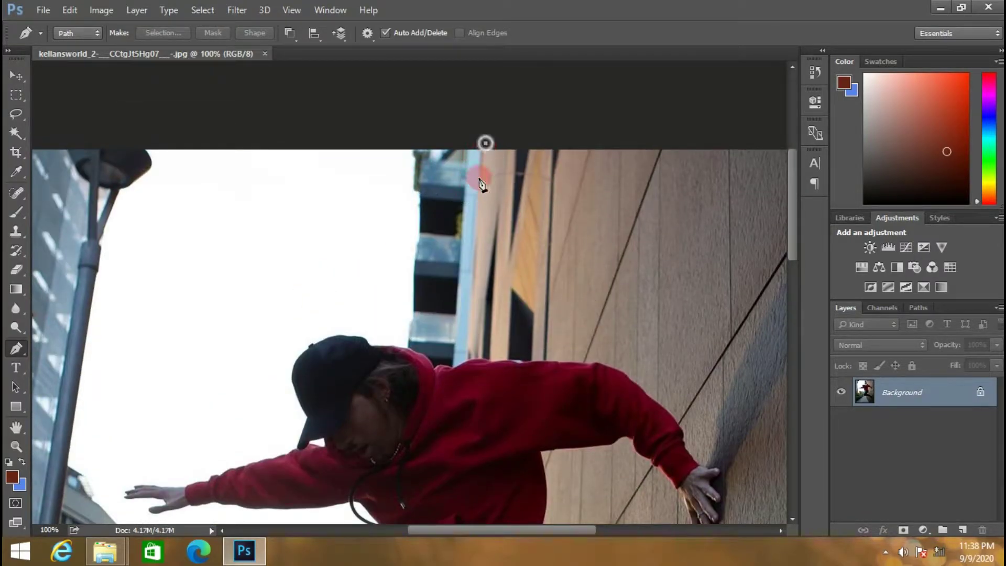
{"action": "left_click", "coordinate": [469, 359]}
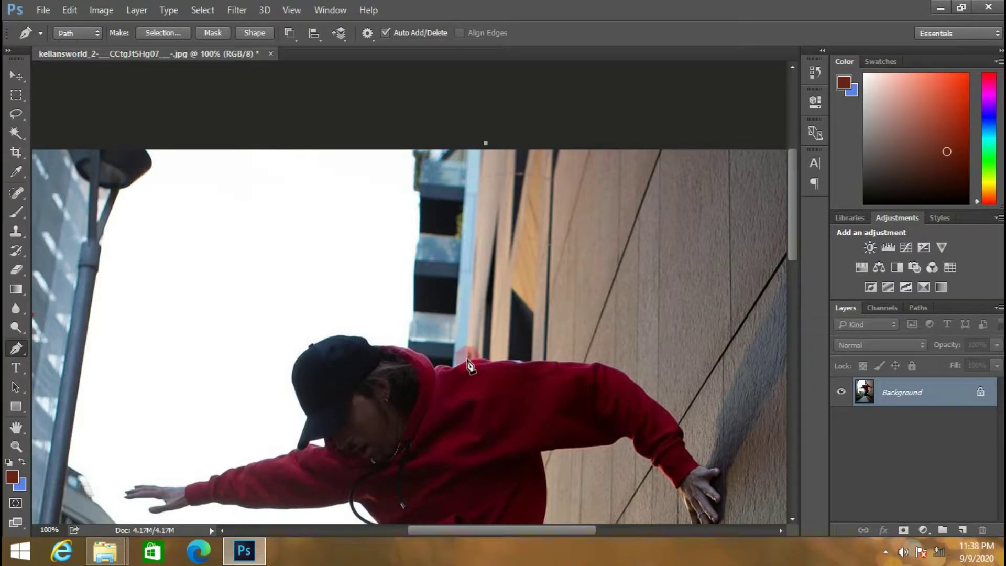
{"action": "left_click_drag", "start_coordinate": [467, 360], "coordinate": [469, 369]}
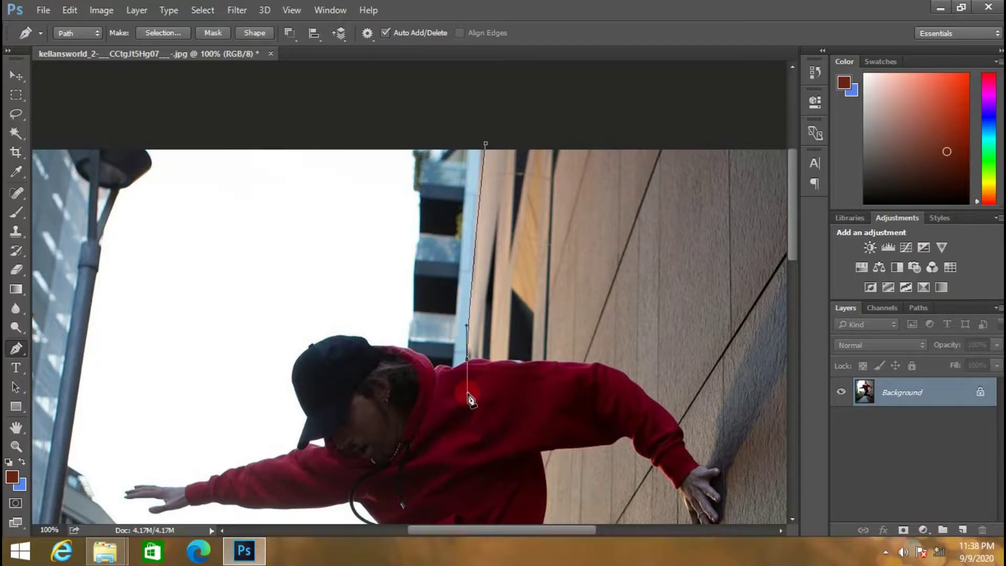
{"action": "left_click_drag", "start_coordinate": [469, 396], "coordinate": [468, 393]}
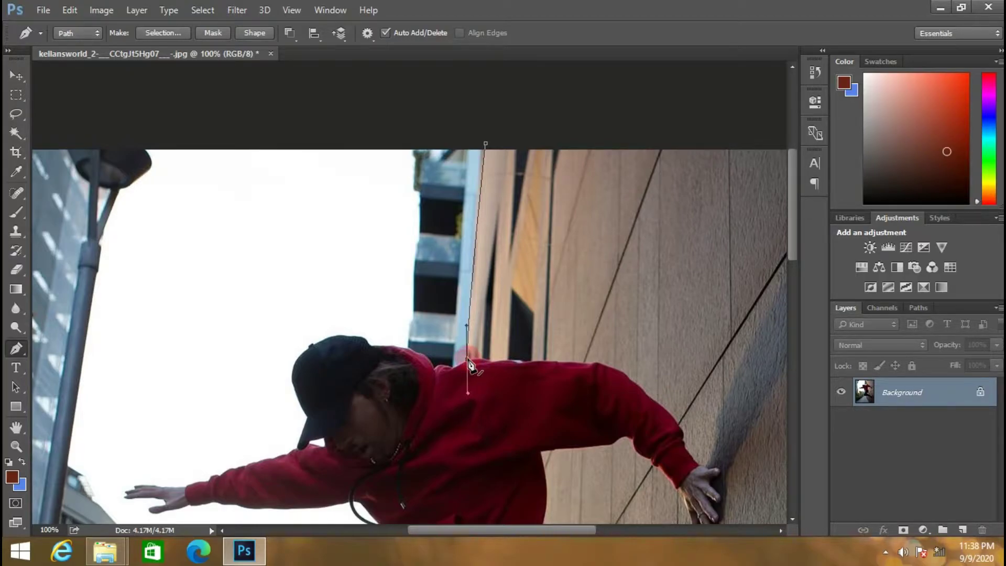
Step: At 200% zoom, continue the path along the hoodie shoulder and hood edge
{"action": "key", "text": "ctrl+plus"}
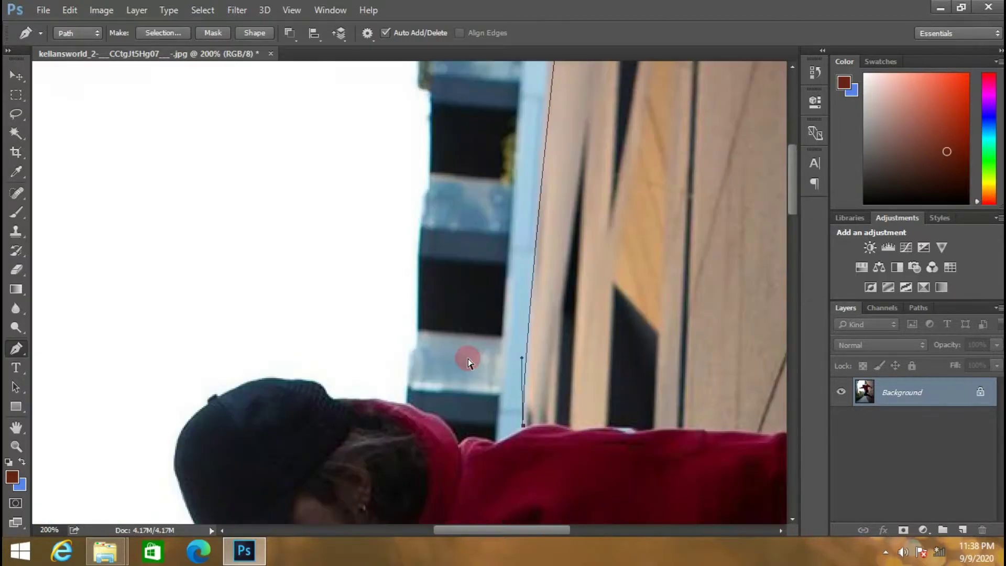
{"action": "scroll", "coordinate": [487, 357], "scroll_direction": "down", "scroll_amount": 5}
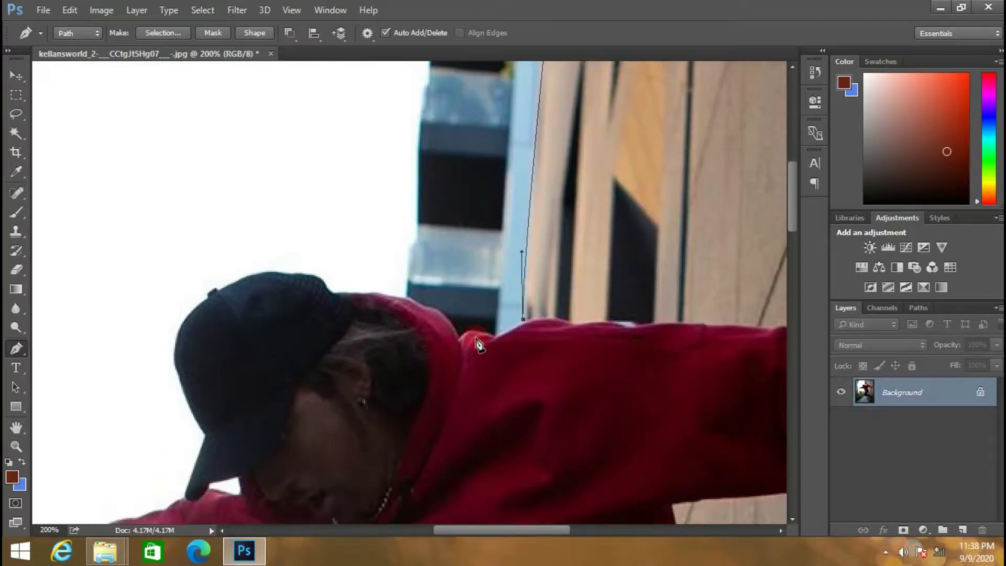
{"action": "left_click", "coordinate": [512, 330]}
{"action": "left_click", "coordinate": [497, 339]}
{"action": "left_click_drag", "start_coordinate": [460, 340], "coordinate": [440, 358]}
{"action": "left_click", "coordinate": [460, 339], "text": "alt"}
{"action": "left_click_drag", "start_coordinate": [438, 314], "coordinate": [418, 308]}
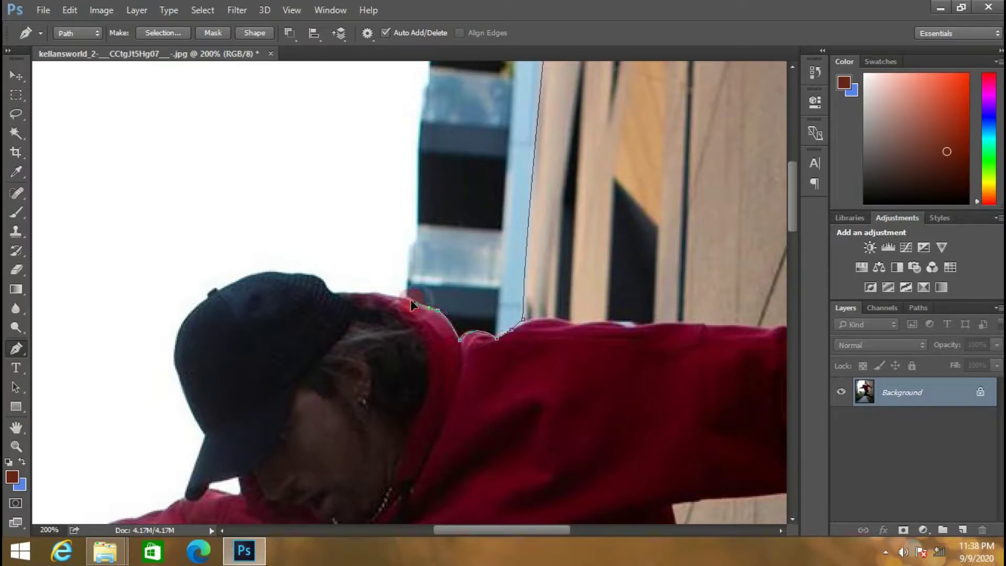
{"action": "left_click", "coordinate": [383, 299]}
{"action": "left_click_drag", "start_coordinate": [380, 297], "coordinate": [341, 300]}
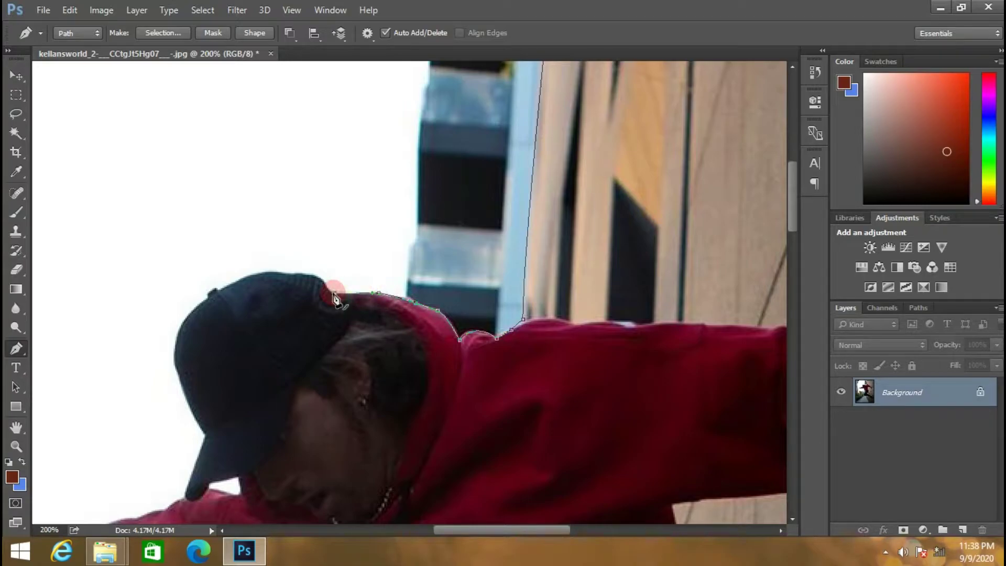
Step: Trace the path across the cap's top, undoing a misplaced anchor
{"action": "scroll", "coordinate": [314, 301], "scroll_direction": "up", "scroll_amount": 1}
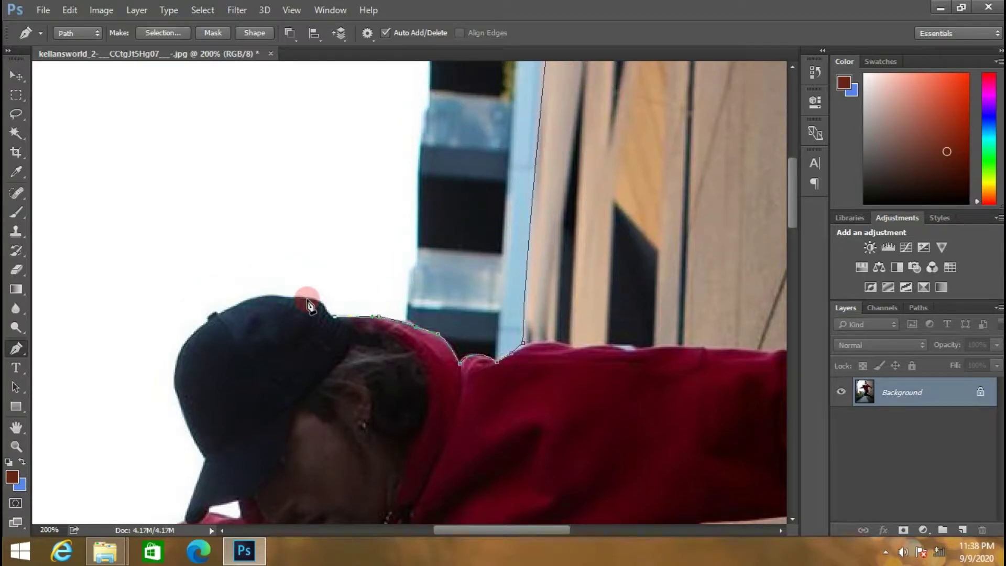
{"action": "left_click", "coordinate": [213, 287]}
{"action": "left_click", "coordinate": [69, 10]}
{"action": "left_click", "coordinate": [115, 38]}
{"action": "mouse_move", "coordinate": [297, 303]}
{"action": "left_mouse_down"}
{"action": "mouse_move", "coordinate": [230, 308]}
{"action": "mouse_move", "coordinate": [214, 321]}
{"action": "left_mouse_up"}
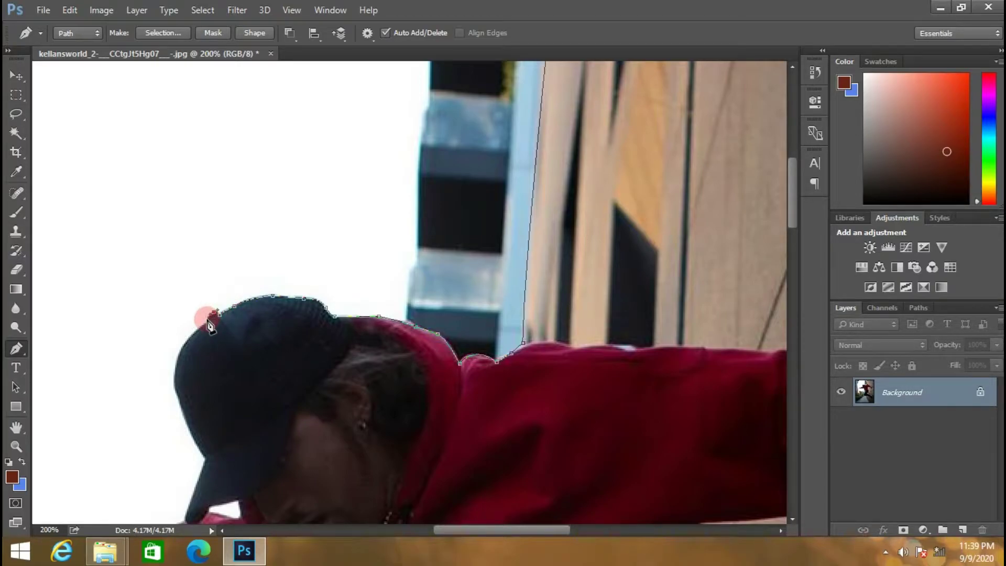
{"action": "left_click_drag", "start_coordinate": [210, 323], "coordinate": [218, 320]}
Step: Zoom in and place curved Pen anchors along the top of the cap, removing a misplaced one
{"action": "key", "text": "ctrl+plus"}
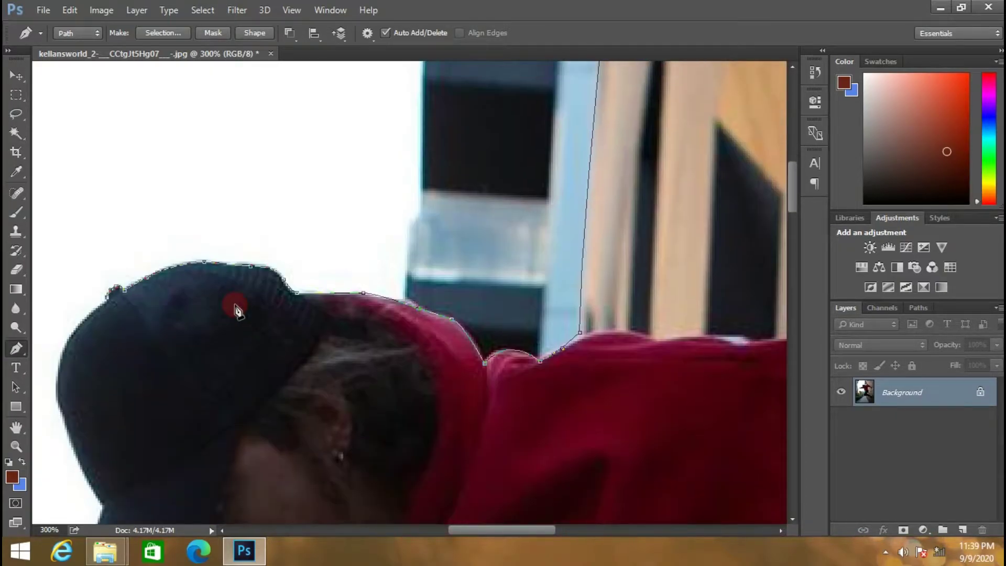
{"action": "scroll", "coordinate": [445, 514], "scroll_direction": "left", "scroll_amount": 5}
{"action": "scroll", "coordinate": [426, 283], "scroll_direction": "down", "scroll_amount": 2}
{"action": "left_click_drag", "start_coordinate": [412, 319], "coordinate": [418, 363]}
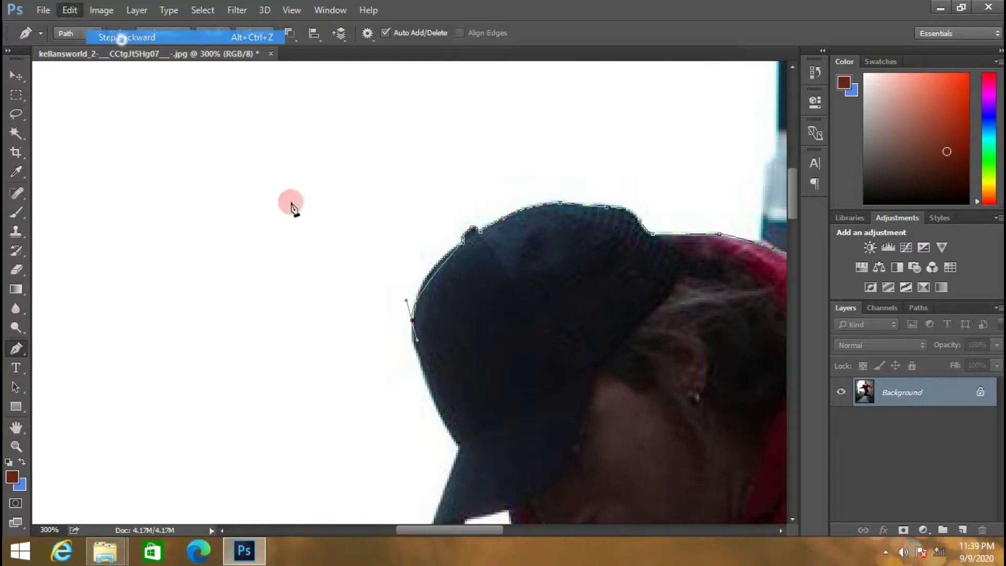
{"action": "key", "text": "ctrl+alt+z"}
{"action": "scroll", "coordinate": [427, 247], "scroll_direction": "down", "scroll_amount": 1}
{"action": "mouse_move", "coordinate": [427, 247]}
{"action": "left_mouse_down"}
{"action": "mouse_move", "coordinate": [413, 280]}
{"action": "mouse_move", "coordinate": [431, 319]}
{"action": "left_mouse_up"}
{"action": "scroll", "coordinate": [412, 281], "scroll_direction": "down", "scroll_amount": 1}
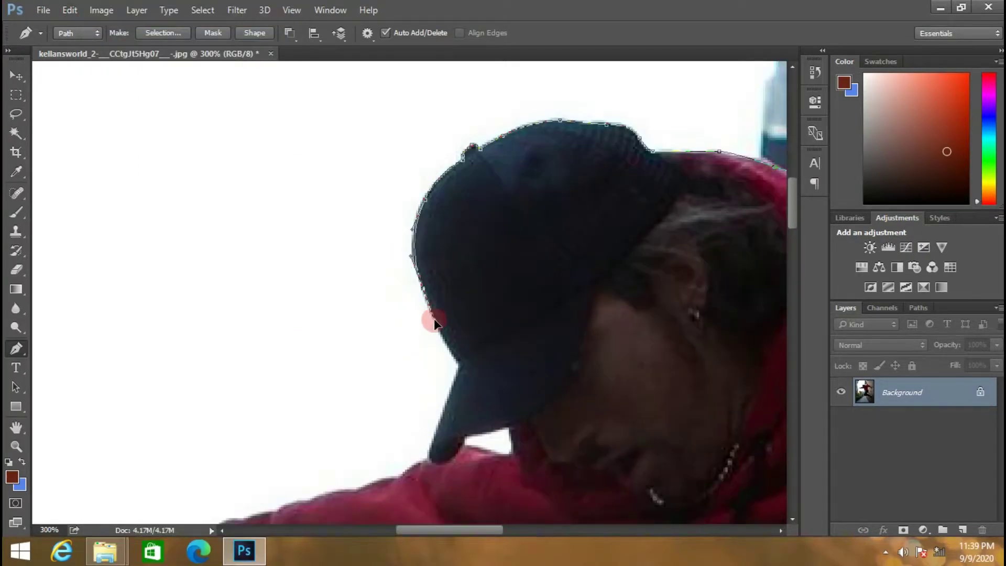
Step: Continue the path down the cap's edge, stepping back a stray anchor with Edit > Step Backward
{"action": "left_click", "coordinate": [460, 359]}
{"action": "scroll", "coordinate": [451, 362], "scroll_direction": "down", "scroll_amount": 1}
{"action": "left_click_drag", "start_coordinate": [433, 383], "coordinate": [432, 403]}
{"action": "scroll", "coordinate": [432, 403], "scroll_direction": "down", "scroll_amount": 1}
{"action": "left_click", "coordinate": [70, 10]}
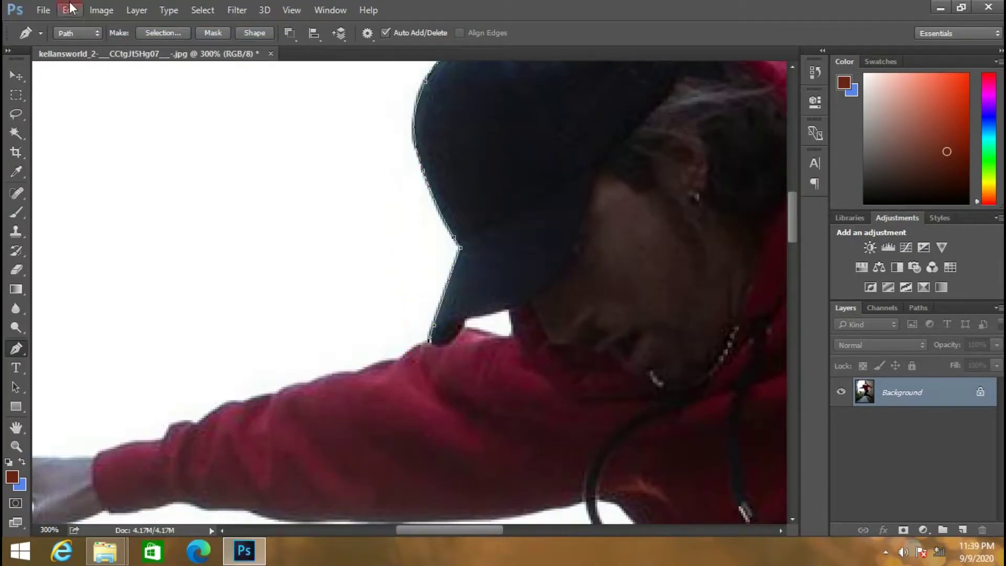
{"action": "left_click", "coordinate": [121, 38]}
{"action": "left_click_drag", "start_coordinate": [427, 325], "coordinate": [431, 346]}
Step: Run anchors along the top of the outstretched sleeve toward the wrist
{"action": "left_click", "coordinate": [414, 348]}
{"action": "left_click", "coordinate": [402, 357]}
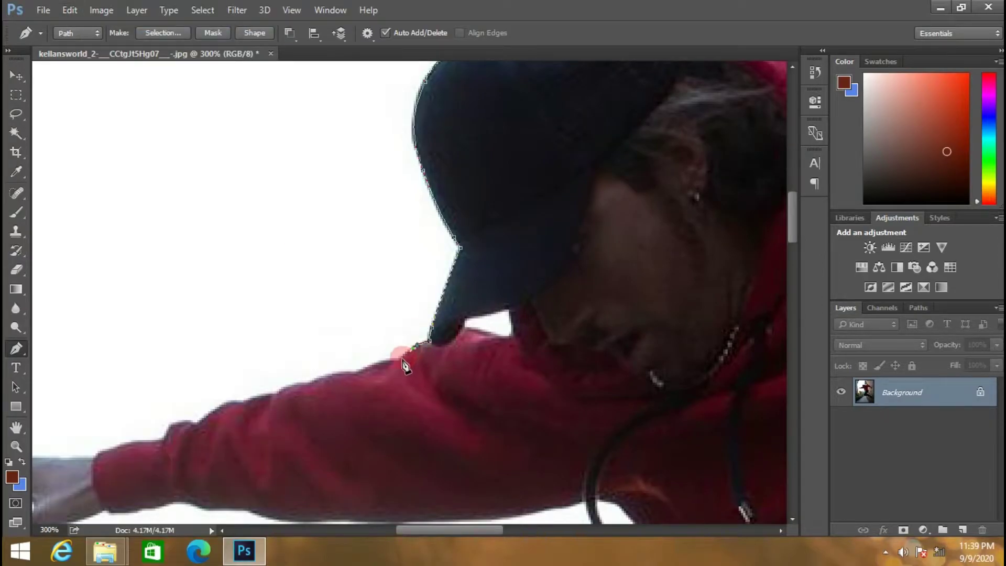
{"action": "scroll", "coordinate": [402, 358], "scroll_direction": "down", "scroll_amount": 1}
{"action": "left_click", "coordinate": [374, 333]}
{"action": "left_click", "coordinate": [313, 346]}
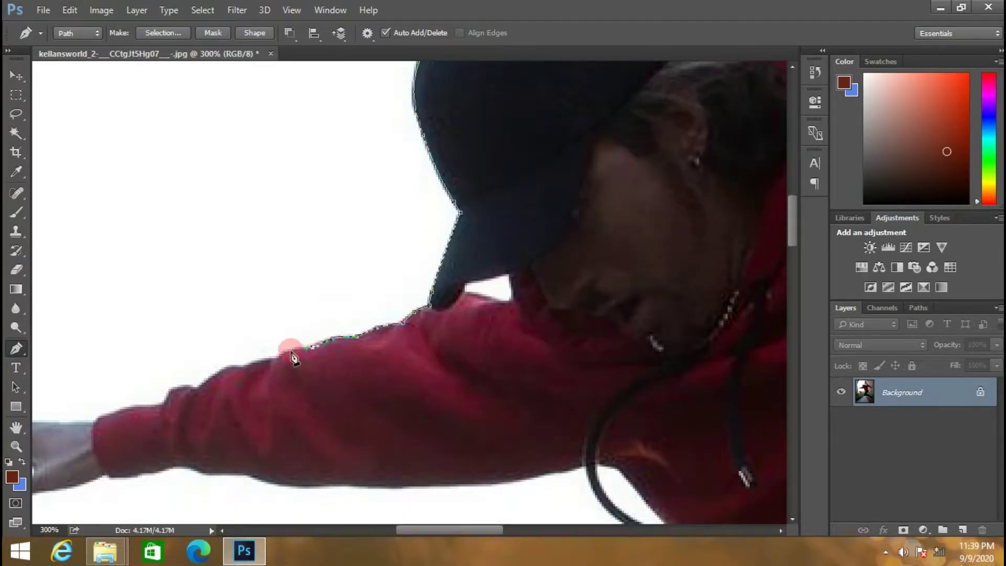
{"action": "left_click", "coordinate": [277, 358]}
{"action": "scroll", "coordinate": [264, 338], "scroll_direction": "down", "scroll_amount": 1}
{"action": "left_click", "coordinate": [240, 317]}
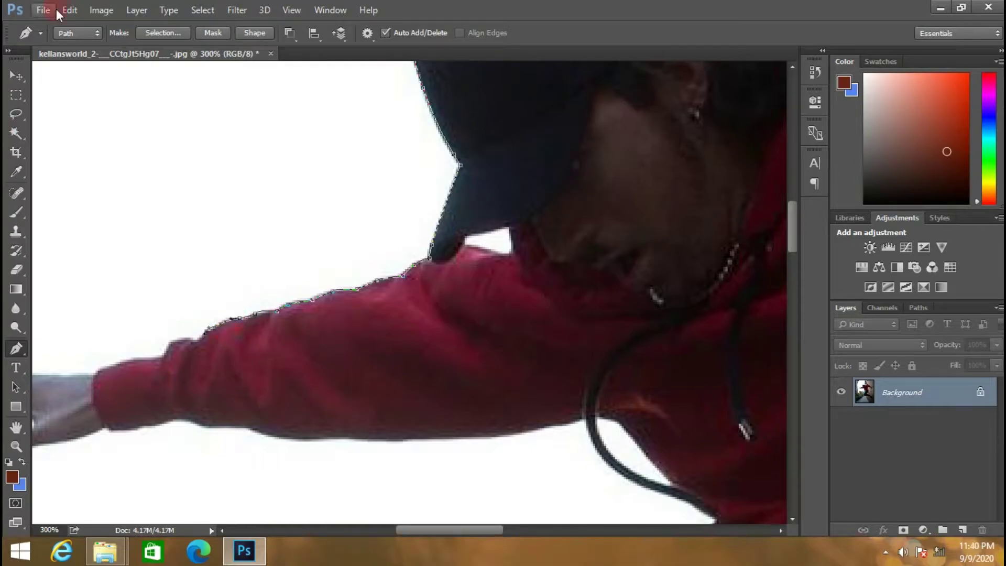
{"action": "left_click", "coordinate": [218, 325]}
{"action": "left_click", "coordinate": [196, 342]}
{"action": "left_click", "coordinate": [166, 349]}
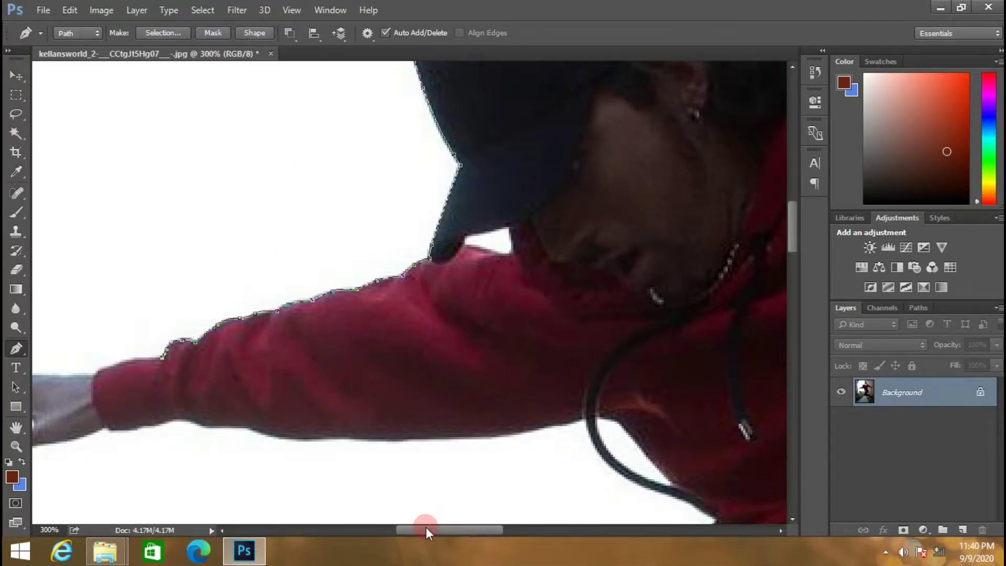
Step: Place anchors at the sleeve's wrist edge, undoing two misplaced points
{"action": "left_click_drag", "start_coordinate": [427, 529], "coordinate": [393, 529]}
{"action": "left_click", "coordinate": [358, 360]}
{"action": "left_click", "coordinate": [328, 373]}
{"action": "key", "text": "ctrl+alt+z"}
{"action": "key", "text": "ctrl+alt+z"}
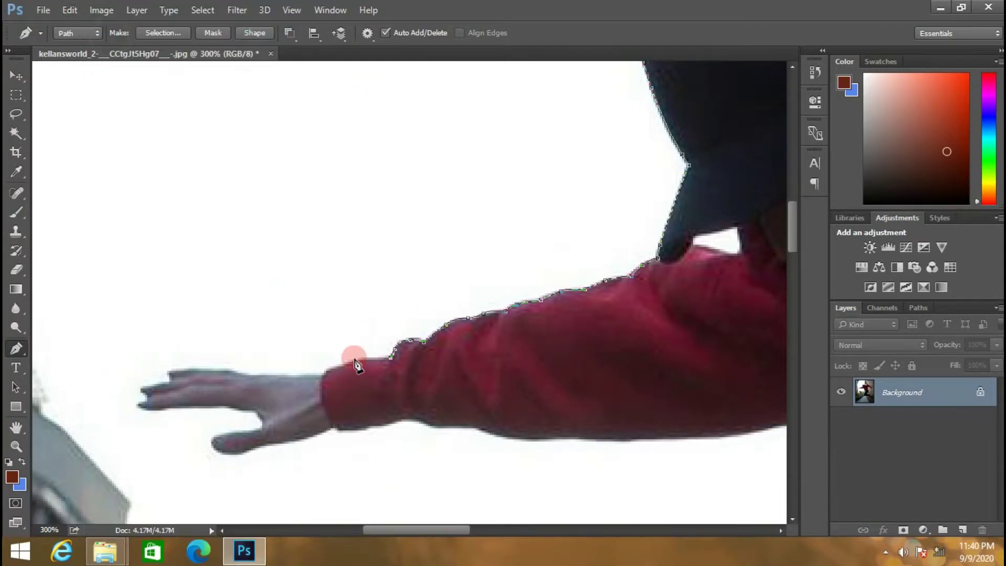
{"action": "left_click", "coordinate": [325, 372]}
{"action": "key", "text": "ctrl+alt+z"}
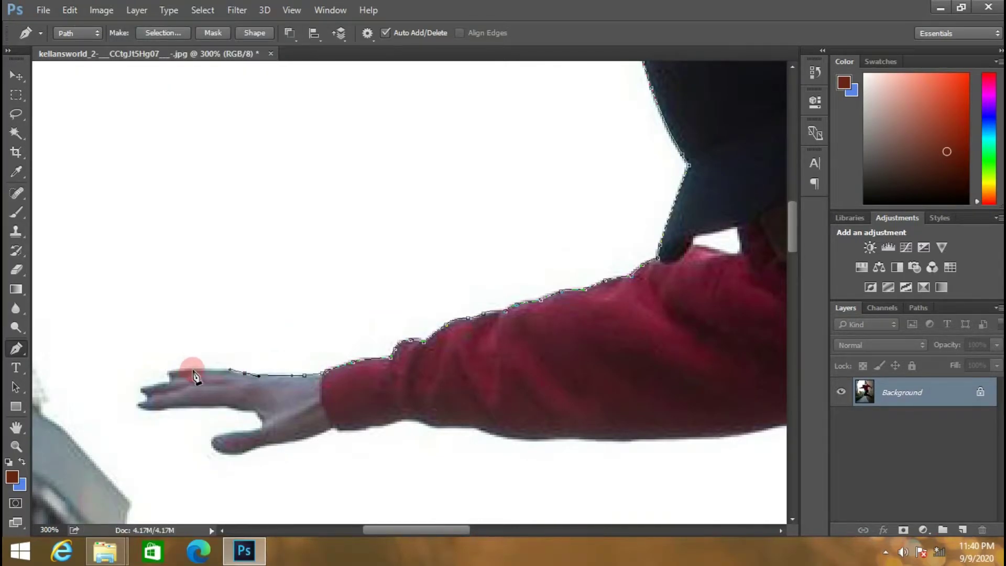
Step: Trace the top of the hand, around the fingertip and along the finger's underside
{"action": "left_click_drag", "start_coordinate": [184, 369], "coordinate": [177, 370]}
{"action": "left_click", "coordinate": [140, 388]}
{"action": "left_click", "coordinate": [140, 405]}
{"action": "left_click_drag", "start_coordinate": [178, 406], "coordinate": [195, 404]}
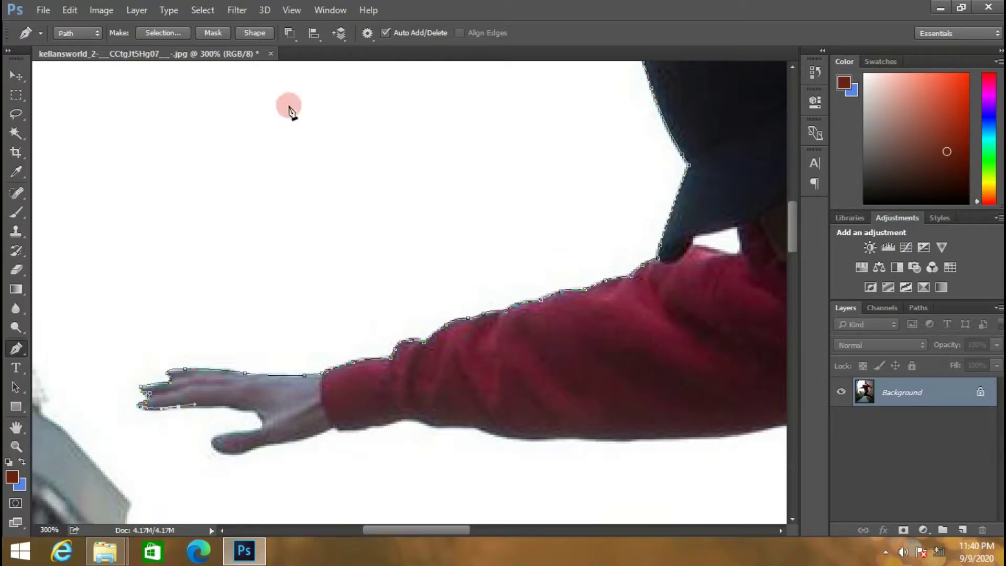
{"action": "left_click", "coordinate": [70, 10]}
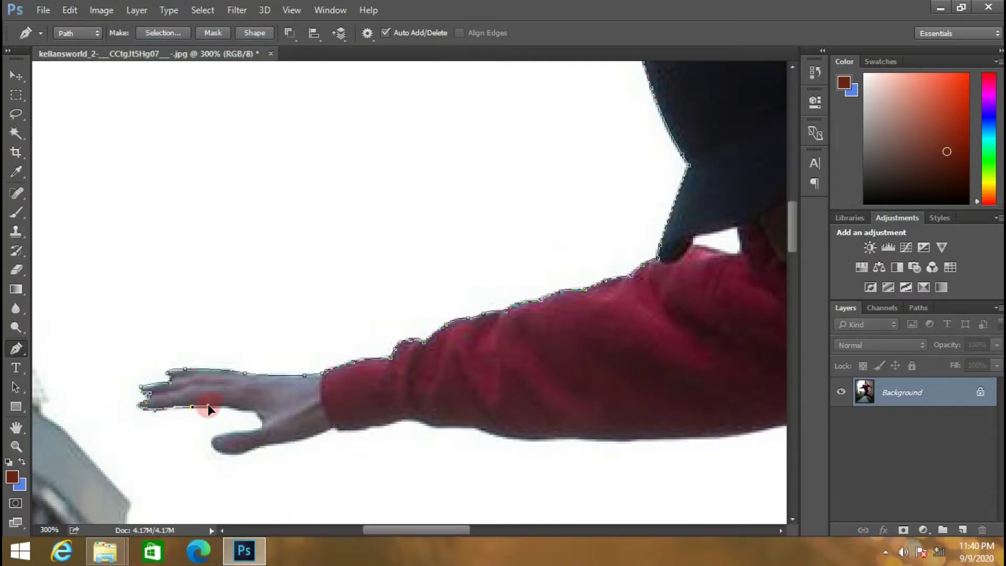
Step: Trace around the thumb to its tip and along the wrist underside
{"action": "left_click", "coordinate": [261, 426]}
{"action": "left_click", "coordinate": [226, 433]}
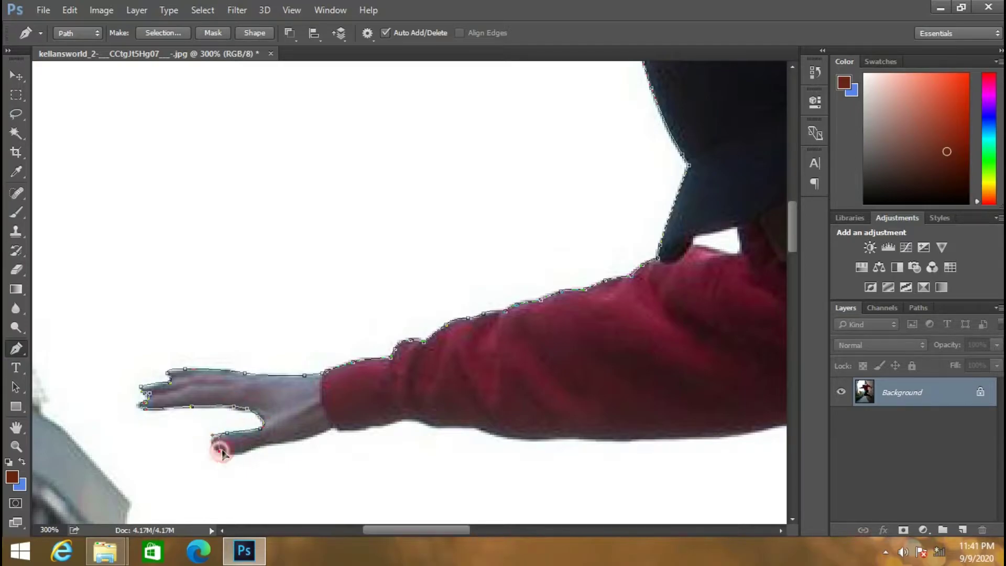
{"action": "left_click", "coordinate": [232, 453]}
{"action": "left_click", "coordinate": [253, 452]}
{"action": "left_click", "coordinate": [314, 435]}
{"action": "left_click", "coordinate": [331, 430]}
Step: Extend anchors along the sleeve underside, then step back the misplaced last points
{"action": "scroll", "coordinate": [343, 363], "scroll_direction": "down", "scroll_amount": 3}
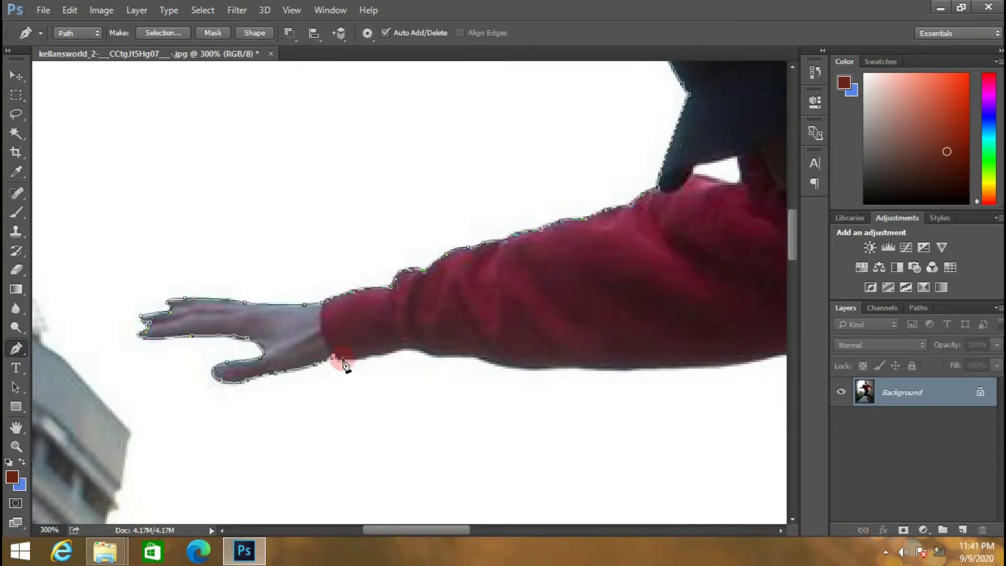
{"action": "left_click", "coordinate": [386, 355]}
{"action": "left_click", "coordinate": [406, 348]}
{"action": "left_click_drag", "start_coordinate": [420, 530], "coordinate": [459, 530]}
{"action": "left_click", "coordinate": [221, 361]}
{"action": "left_click", "coordinate": [287, 367]}
{"action": "left_click", "coordinate": [346, 366]}
{"action": "left_click", "coordinate": [417, 369]}
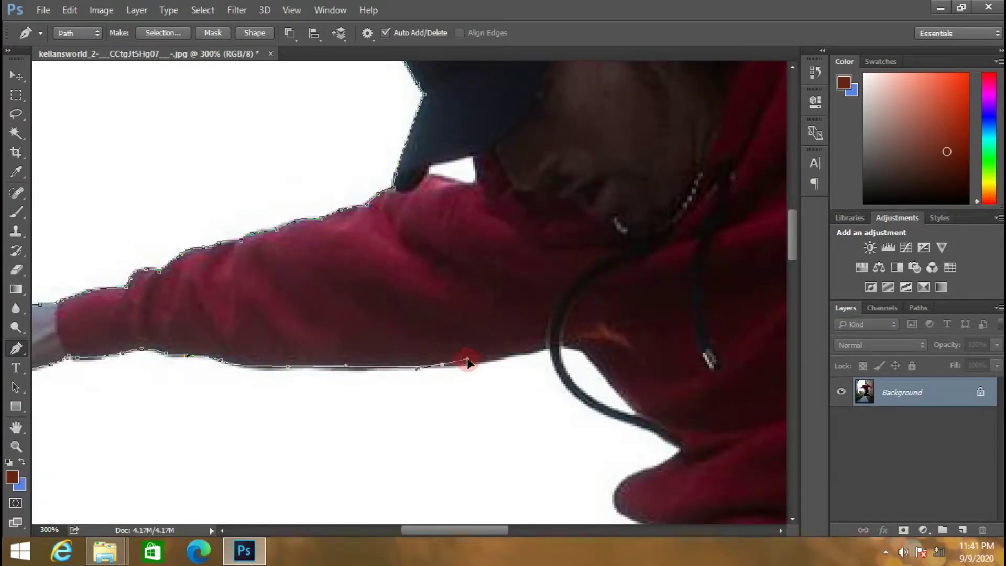
{"action": "scroll", "coordinate": [540, 351], "scroll_direction": "down", "scroll_amount": 3}
{"action": "left_click", "coordinate": [74, 10]}
{"action": "left_click", "coordinate": [112, 98]}
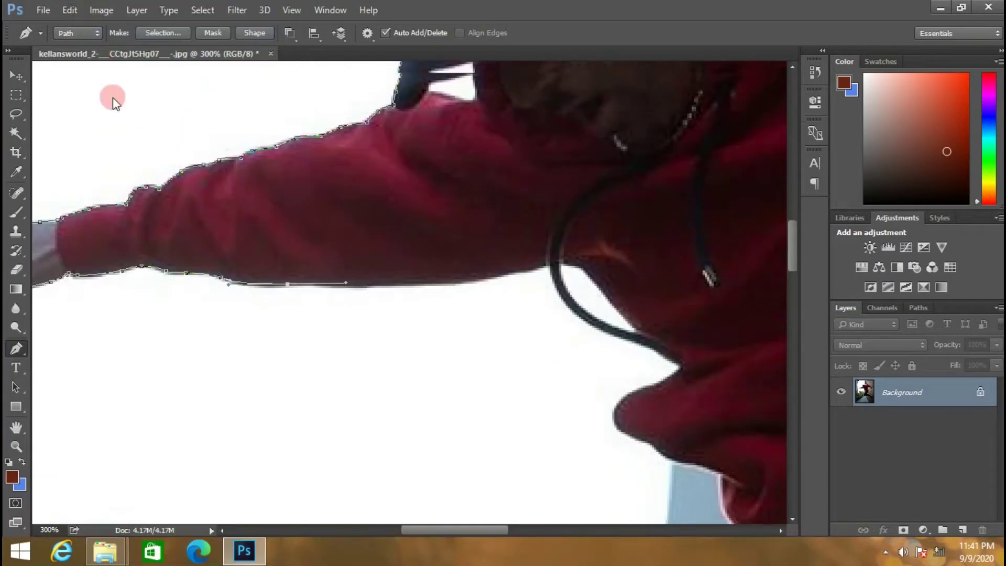
{"action": "scroll", "coordinate": [209, 142], "scroll_direction": "up", "scroll_amount": 1}
Step: Retrace the sleeve underside up to where it meets the hoodie cord
{"action": "left_click", "coordinate": [306, 307]}
{"action": "left_click", "coordinate": [413, 307]}
{"action": "left_click", "coordinate": [464, 305]}
{"action": "left_click", "coordinate": [481, 303]}
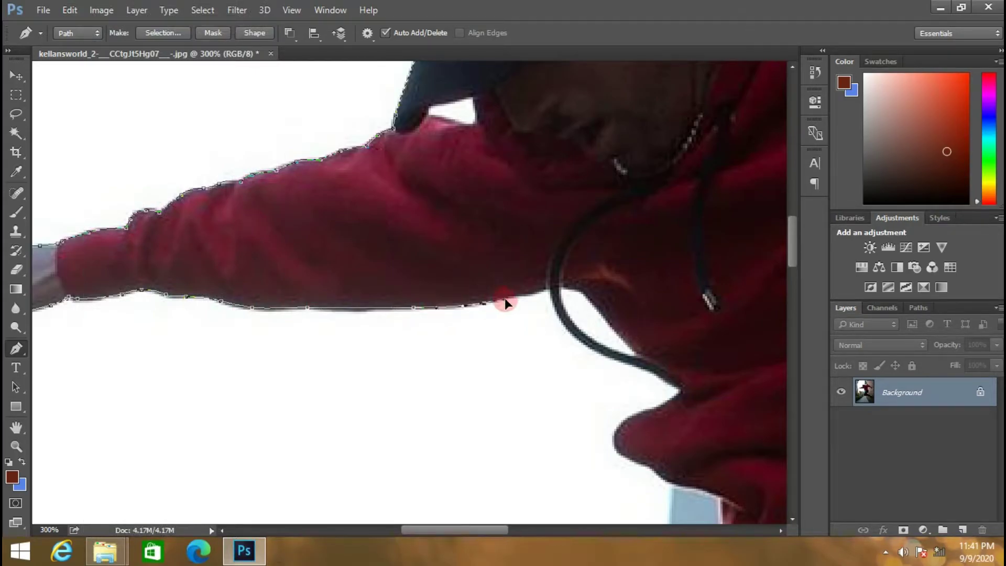
{"action": "left_click", "coordinate": [548, 288]}
{"action": "scroll", "coordinate": [576, 277], "scroll_direction": "down", "scroll_amount": 3}
{"action": "left_click_drag", "start_coordinate": [583, 273], "coordinate": [615, 291]}
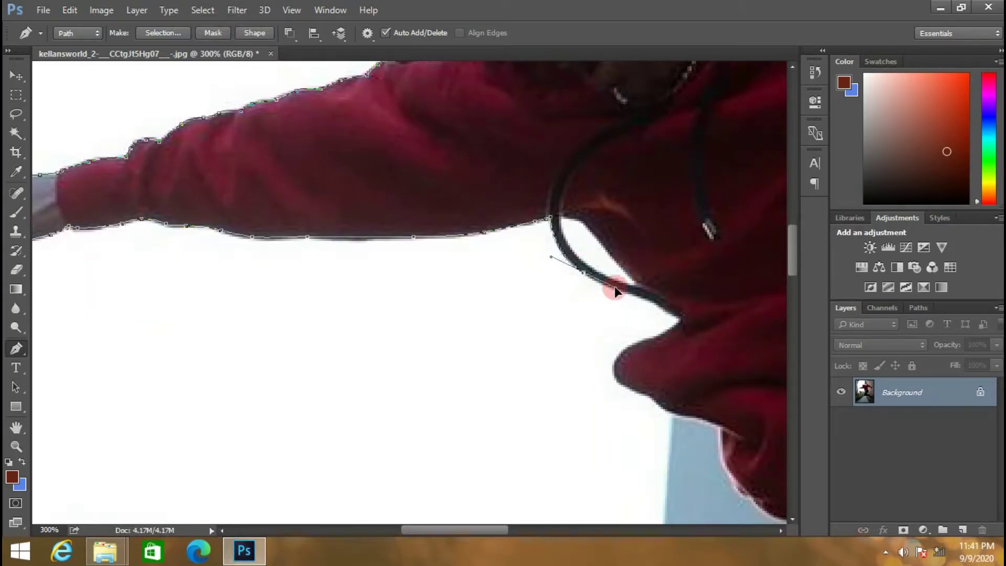
Step: Trace anchors along the hood edge, then zoom out to see more of the body
{"action": "left_click", "coordinate": [650, 301]}
{"action": "left_click", "coordinate": [681, 319]}
{"action": "scroll", "coordinate": [673, 315], "scroll_direction": "down", "scroll_amount": 2}
{"action": "left_click", "coordinate": [655, 279]}
{"action": "left_click", "coordinate": [616, 320]}
{"action": "left_click", "coordinate": [642, 334]}
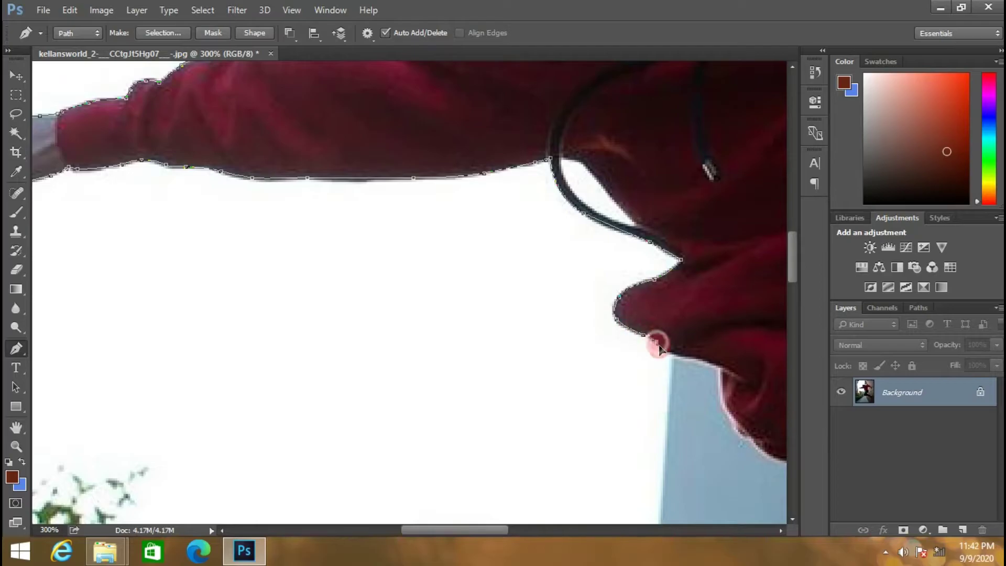
{"action": "key", "text": "ctrl+minus"}
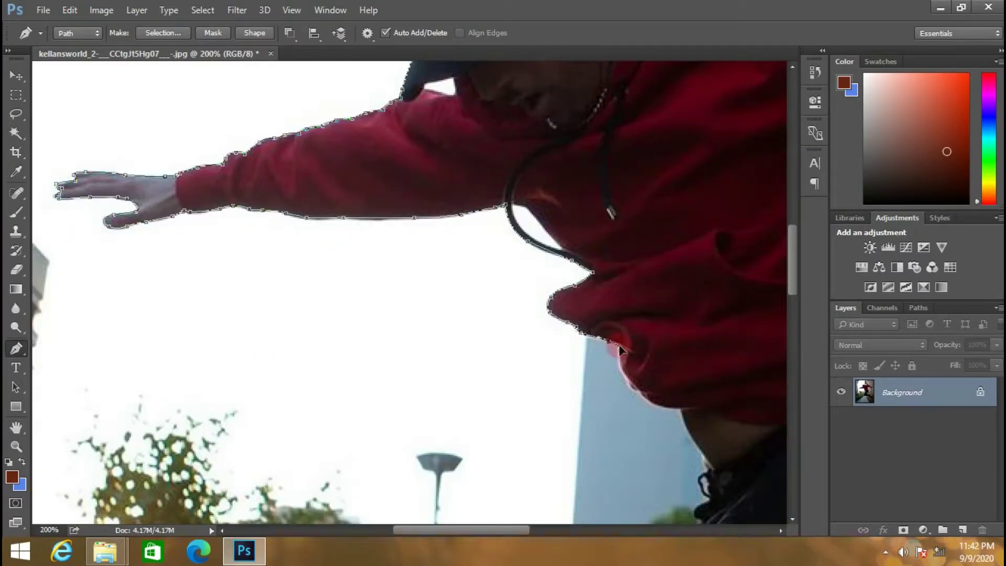
Step: Continue along the lower hood edge down to the neck
{"action": "left_click", "coordinate": [620, 349]}
{"action": "left_click", "coordinate": [637, 392]}
{"action": "scroll", "coordinate": [638, 367], "scroll_direction": "down", "scroll_amount": 2}
{"action": "left_click", "coordinate": [659, 373]}
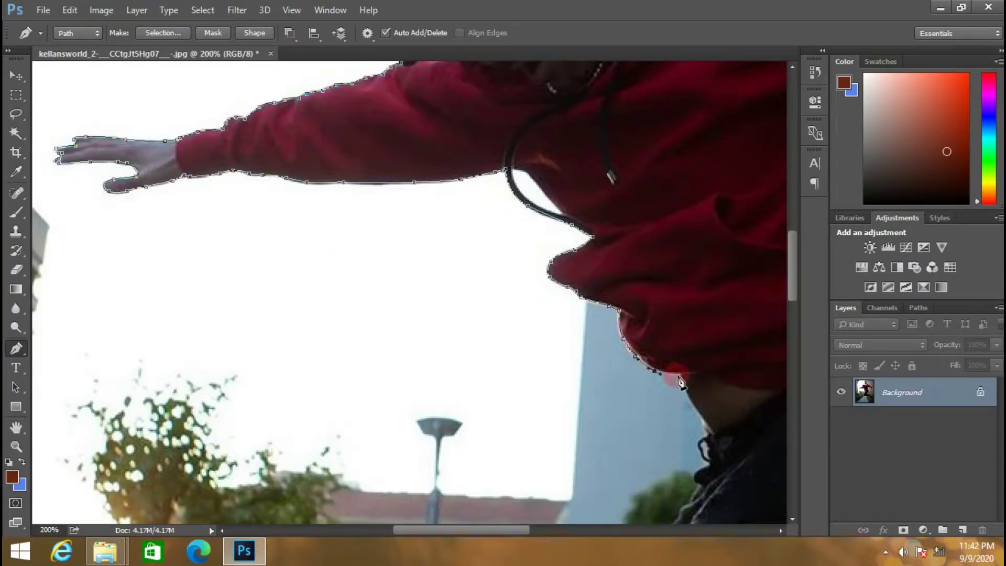
{"action": "scroll", "coordinate": [681, 378], "scroll_direction": "down", "scroll_amount": 3}
{"action": "left_click", "coordinate": [699, 343]}
{"action": "left_click", "coordinate": [710, 359]}
Step: Extend the path down the neck, zooming in and undoing a stray point
{"action": "scroll", "coordinate": [710, 359], "scroll_direction": "down", "scroll_amount": 3}
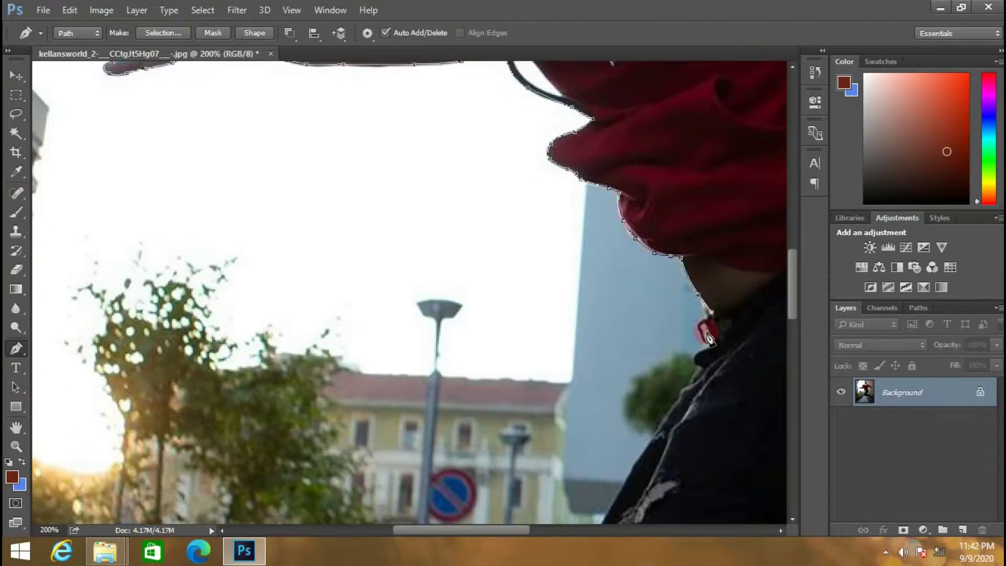
{"action": "left_click", "coordinate": [699, 327]}
{"action": "left_click", "coordinate": [710, 346]}
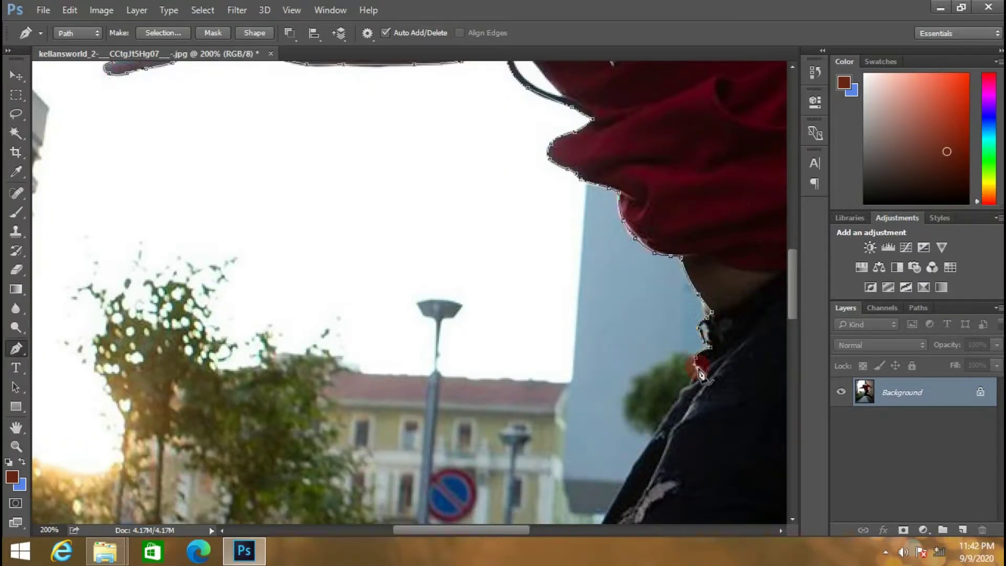
{"action": "scroll", "coordinate": [701, 373], "scroll_direction": "up", "scroll_amount": 3}
{"action": "scroll", "coordinate": [466, 524], "scroll_direction": "down", "scroll_amount": 2}
{"action": "key", "text": "ctrl+plus"}
{"action": "key", "text": "alt+e"}
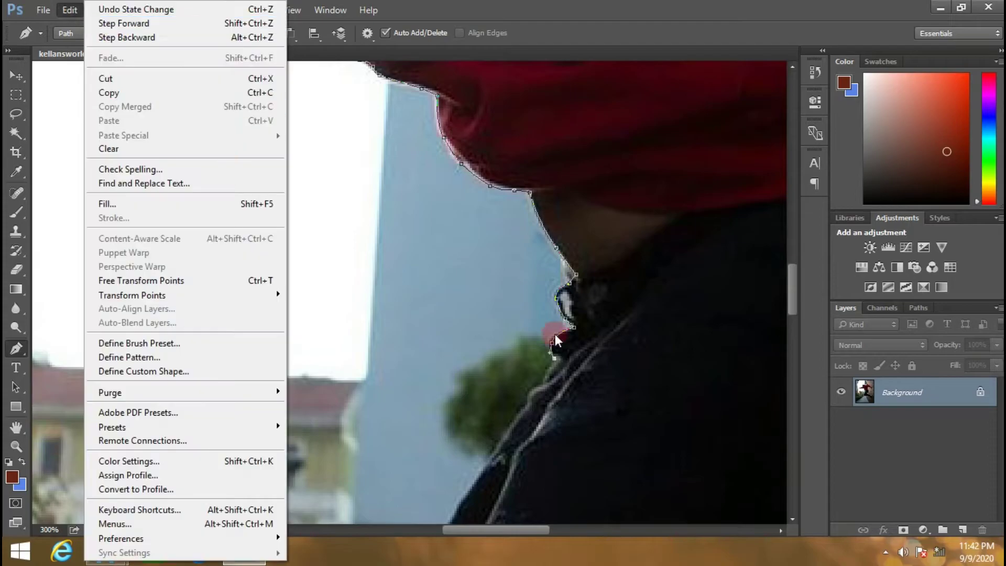
{"action": "key", "text": "Escape"}
Step: Add anchors down the shoulder edge toward the waist
{"action": "scroll", "coordinate": [556, 334], "scroll_direction": "down", "scroll_amount": 2}
{"action": "left_click", "coordinate": [546, 322]}
{"action": "left_click", "coordinate": [527, 343]}
{"action": "scroll", "coordinate": [516, 368], "scroll_direction": "down", "scroll_amount": 2}
{"action": "left_click", "coordinate": [441, 429]}
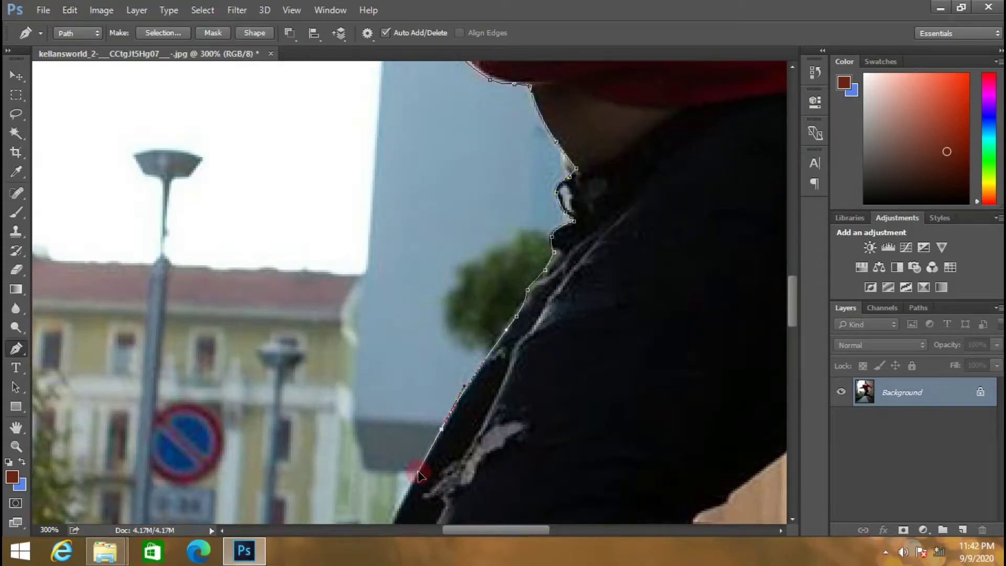
{"action": "scroll", "coordinate": [419, 474], "scroll_direction": "down", "scroll_amount": 5}
{"action": "scroll", "coordinate": [360, 339], "scroll_direction": "down", "scroll_amount": 3}
{"action": "scroll", "coordinate": [361, 339], "scroll_direction": "down", "scroll_amount": 3}
Step: Zoom in and trace a smooth point down the leg edge and around its bottom curve
{"action": "scroll", "coordinate": [360, 339], "scroll_direction": "up", "scroll_amount": 5}
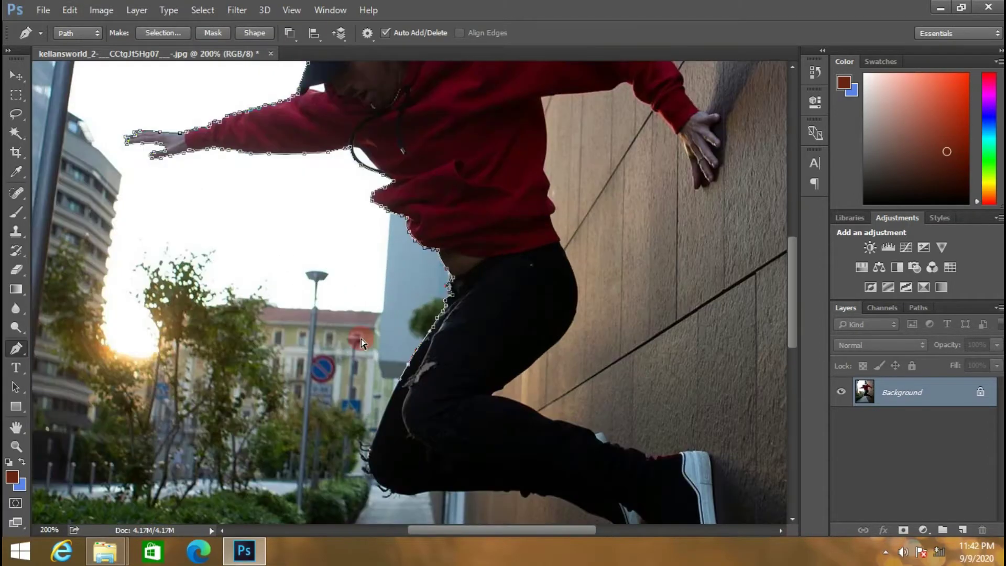
{"action": "key", "text": "ctrl+plus"}
{"action": "scroll", "coordinate": [360, 338], "scroll_direction": "down", "scroll_amount": 4}
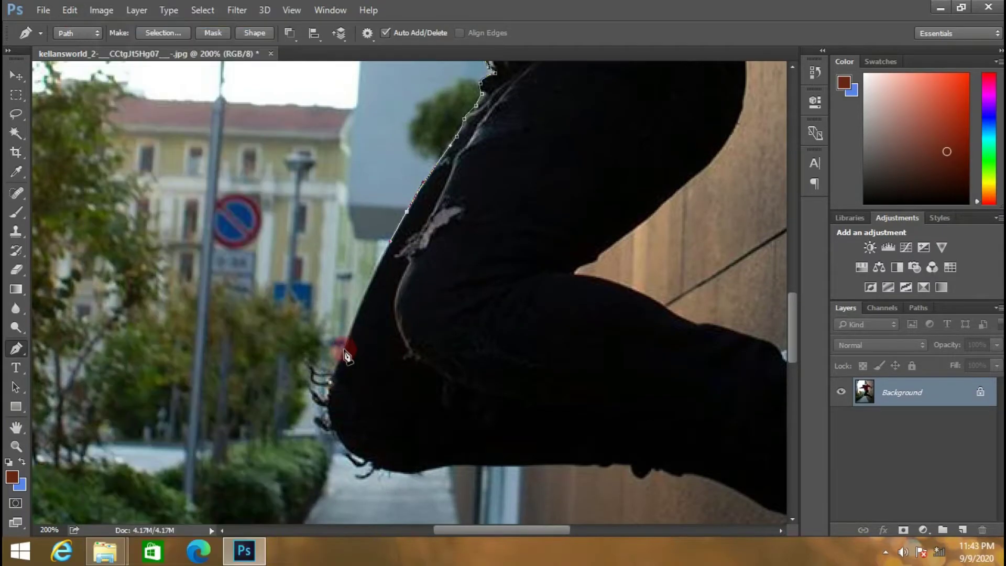
{"action": "left_click_drag", "start_coordinate": [344, 355], "coordinate": [331, 402]}
{"action": "scroll", "coordinate": [335, 398], "scroll_direction": "down", "scroll_amount": 1}
{"action": "left_click", "coordinate": [369, 415]}
{"action": "left_click", "coordinate": [417, 429]}
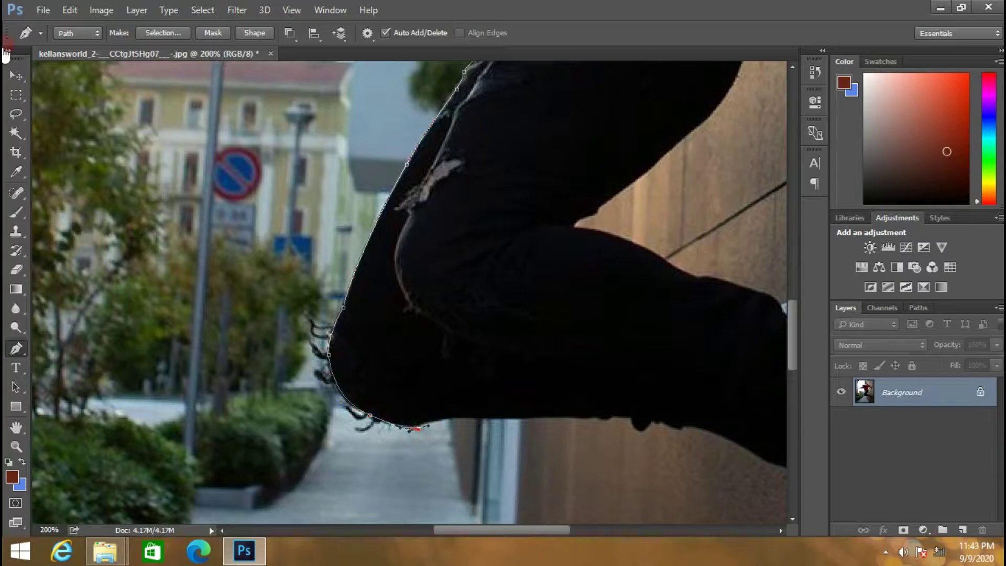
Step: Continue the path from the leg bottom along the shoe bottom, zooming closer
{"action": "left_click", "coordinate": [437, 421]}
{"action": "left_click", "coordinate": [481, 417]}
{"action": "scroll", "coordinate": [481, 418], "scroll_direction": "down", "scroll_amount": 3}
{"action": "left_click", "coordinate": [519, 277]}
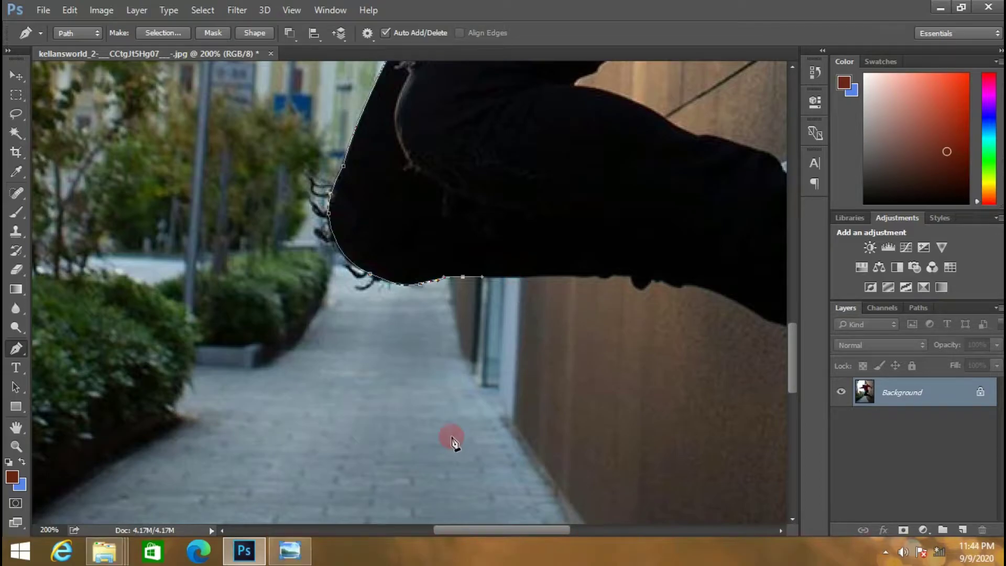
{"action": "key", "text": "ctrl+plus"}
{"action": "scroll", "coordinate": [409, 293], "scroll_direction": "right", "scroll_amount": 3}
Step: Step back two path points, retrace the shoe edge with a curved anchor and end point, then zoom out
{"action": "left_click", "coordinate": [70, 10]}
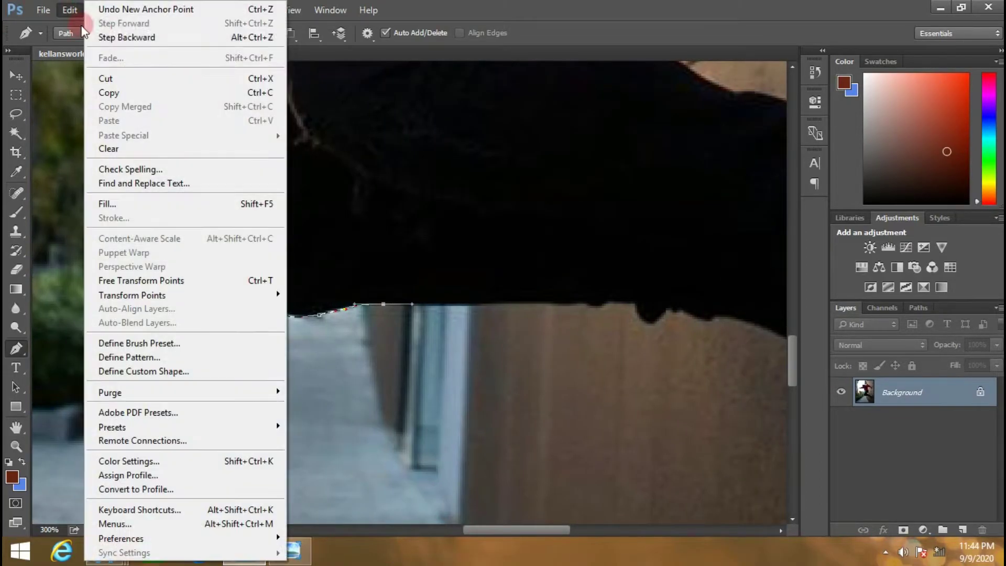
{"action": "left_click", "coordinate": [99, 36]}
{"action": "left_click", "coordinate": [70, 10]}
{"action": "left_click", "coordinate": [99, 36]}
{"action": "left_click_drag", "start_coordinate": [315, 315], "coordinate": [379, 303]}
{"action": "scroll", "coordinate": [379, 301], "scroll_direction": "down", "scroll_amount": 1}
{"action": "left_click_drag", "start_coordinate": [451, 270], "coordinate": [468, 270]}
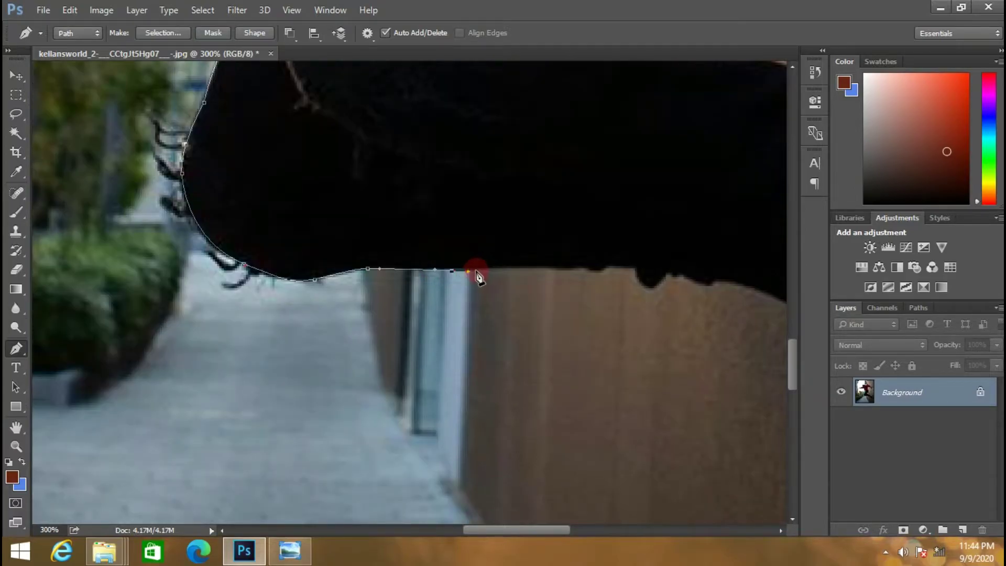
{"action": "left_click", "coordinate": [475, 271]}
{"action": "scroll", "coordinate": [466, 365], "scroll_direction": "down", "scroll_amount": 4}
{"action": "scroll", "coordinate": [461, 369], "scroll_direction": "down", "scroll_amount": 2}
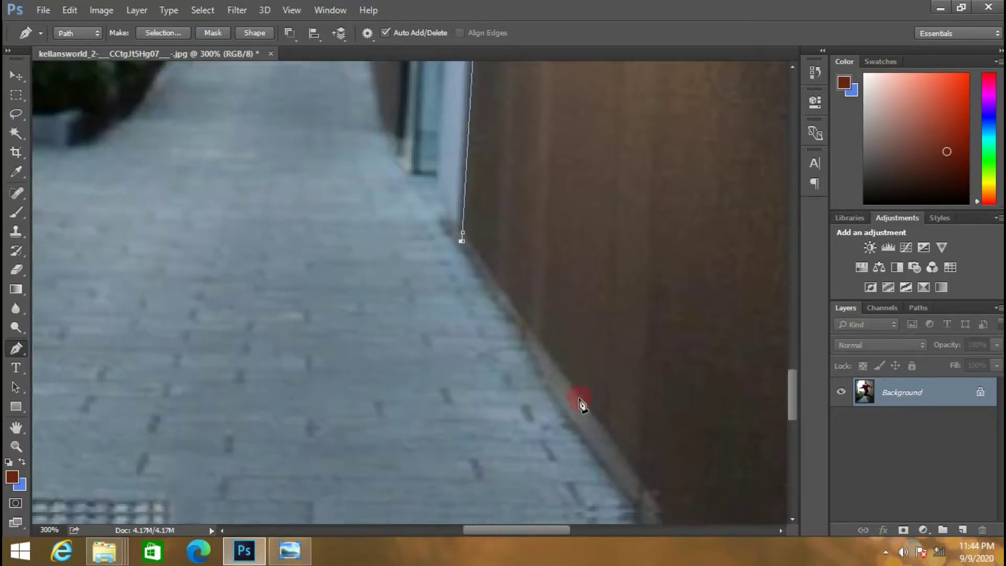
{"action": "key", "text": "ctrl+minus"}
{"action": "key", "text": "ctrl+minus"}
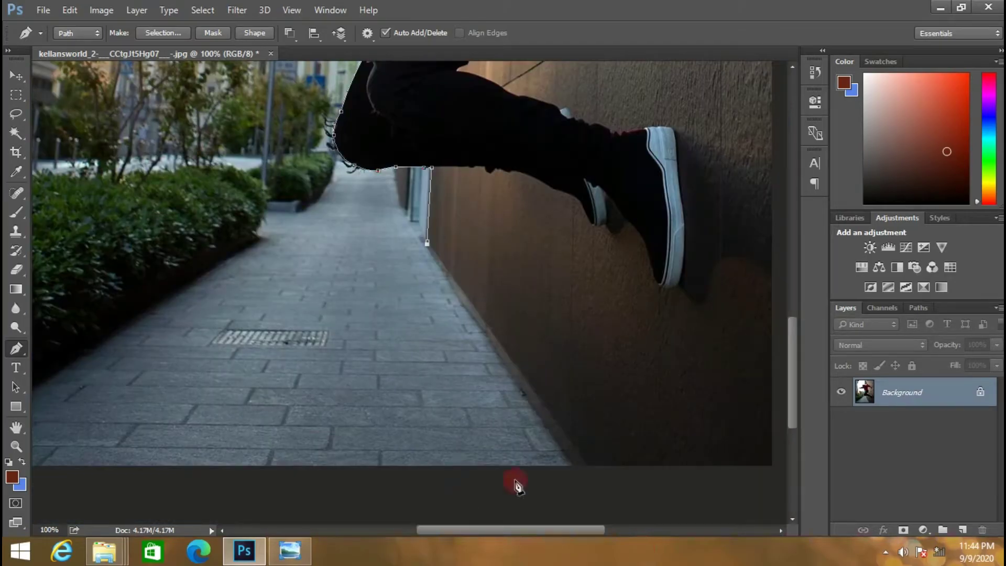
Step: Place an anchor below the photo's bottom edge, then another above the top of the photo
{"action": "left_click_drag", "start_coordinate": [603, 496], "coordinate": [607, 502]}
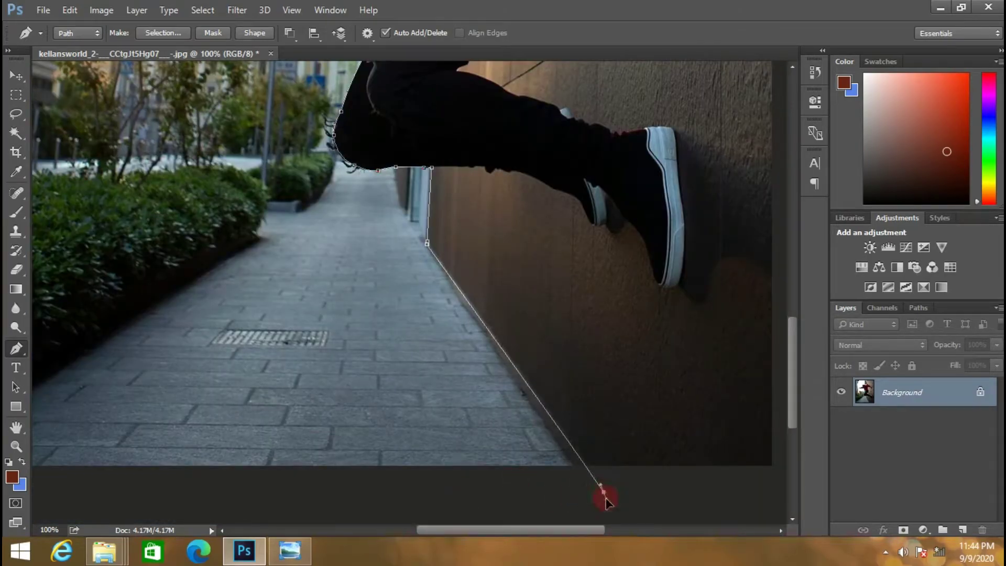
{"action": "scroll", "coordinate": [604, 502], "scroll_direction": "up", "scroll_amount": 2}
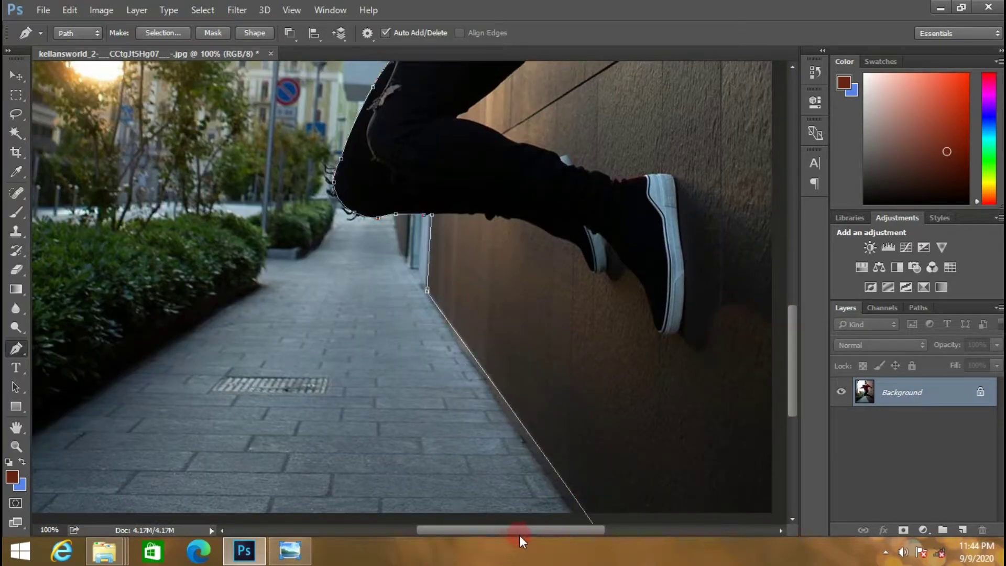
{"action": "left_click_drag", "start_coordinate": [533, 529], "coordinate": [592, 529]}
{"action": "scroll", "coordinate": [551, 382], "scroll_direction": "up", "scroll_amount": 2}
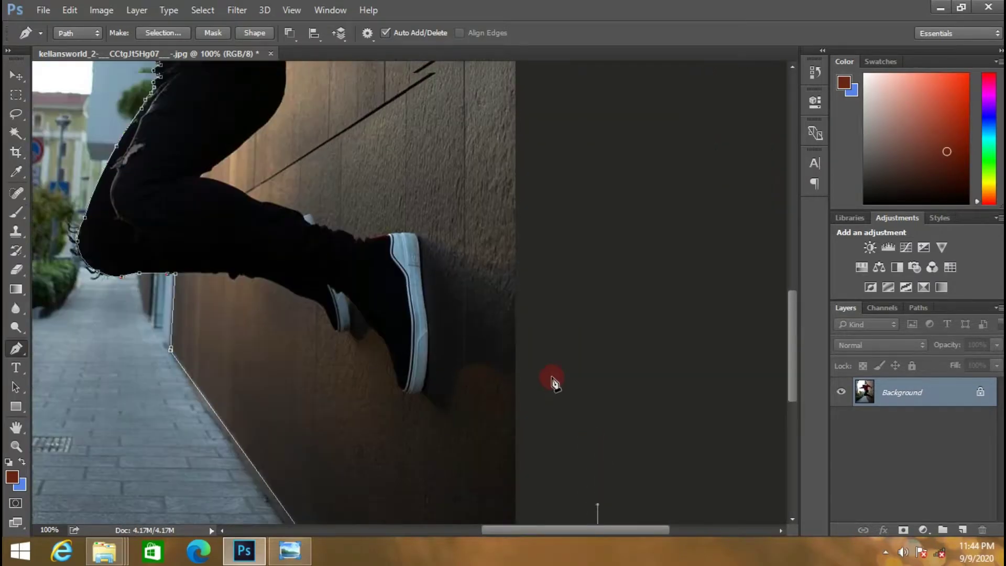
{"action": "scroll", "coordinate": [552, 382], "scroll_direction": "up", "scroll_amount": 5}
{"action": "scroll", "coordinate": [552, 382], "scroll_direction": "up", "scroll_amount": 5}
{"action": "scroll", "coordinate": [552, 381], "scroll_direction": "up", "scroll_amount": 4}
{"action": "scroll", "coordinate": [552, 382], "scroll_direction": "up", "scroll_amount": 5}
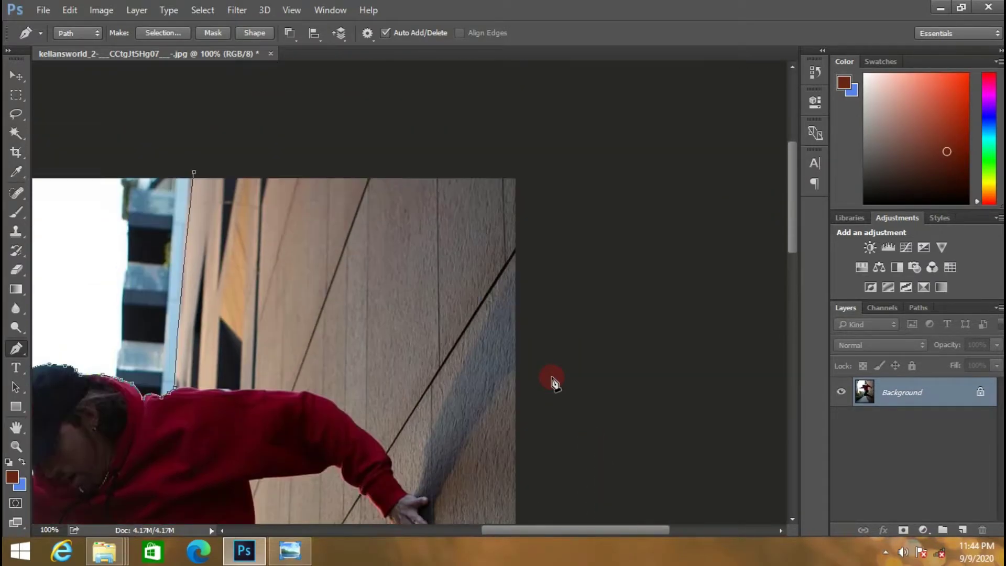
{"action": "scroll", "coordinate": [555, 378], "scroll_direction": "up", "scroll_amount": 1}
{"action": "left_click", "coordinate": [569, 205]}
Step: Zoom out to see the whole figure and close the outline at its starting anchor
{"action": "key", "text": "ctrl+minus"}
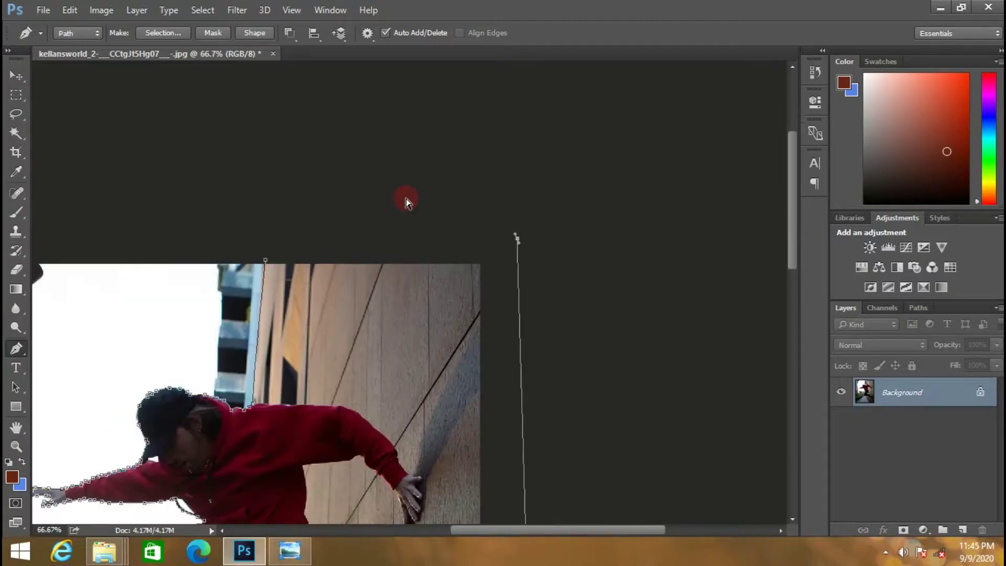
{"action": "key", "text": "ctrl+minus"}
{"action": "scroll", "coordinate": [367, 202], "scroll_direction": "down", "scroll_amount": 3}
{"action": "scroll", "coordinate": [564, 527], "scroll_direction": "down", "scroll_amount": 4}
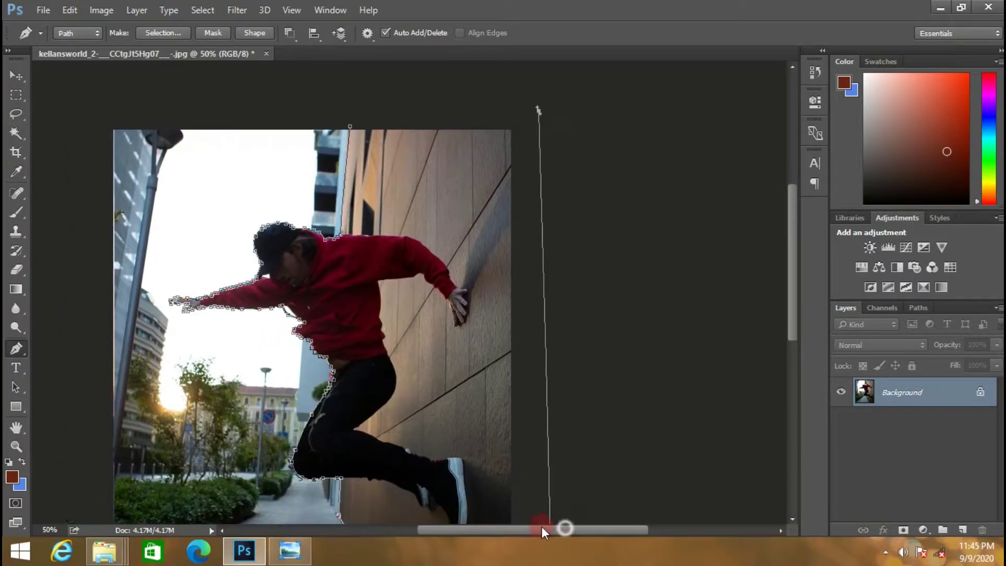
{"action": "left_click_drag", "start_coordinate": [565, 527], "coordinate": [506, 527]}
{"action": "scroll", "coordinate": [504, 220], "scroll_direction": "up", "scroll_amount": 3}
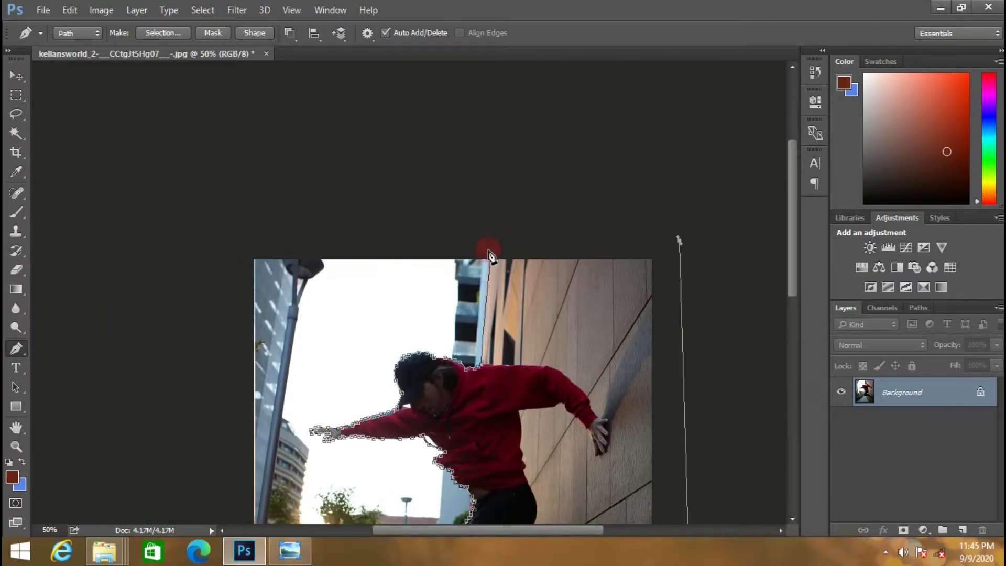
{"action": "left_click_drag", "start_coordinate": [491, 246], "coordinate": [598, 268]}
Step: Turn the closed path into a selection, add a layer mask, then undo that mask
{"action": "right_click", "coordinate": [617, 255]}
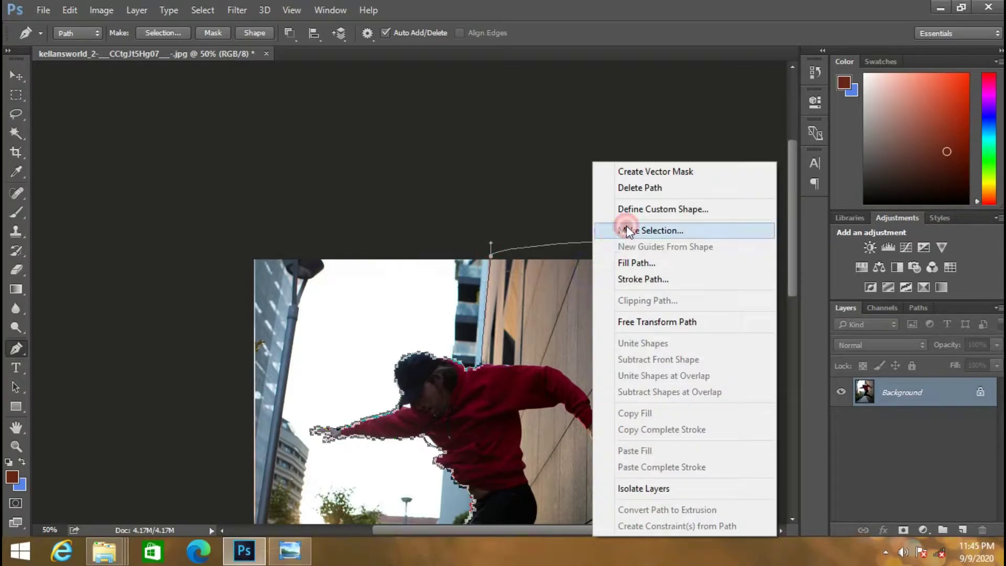
{"action": "left_click", "coordinate": [627, 228]}
{"action": "left_click", "coordinate": [584, 153]}
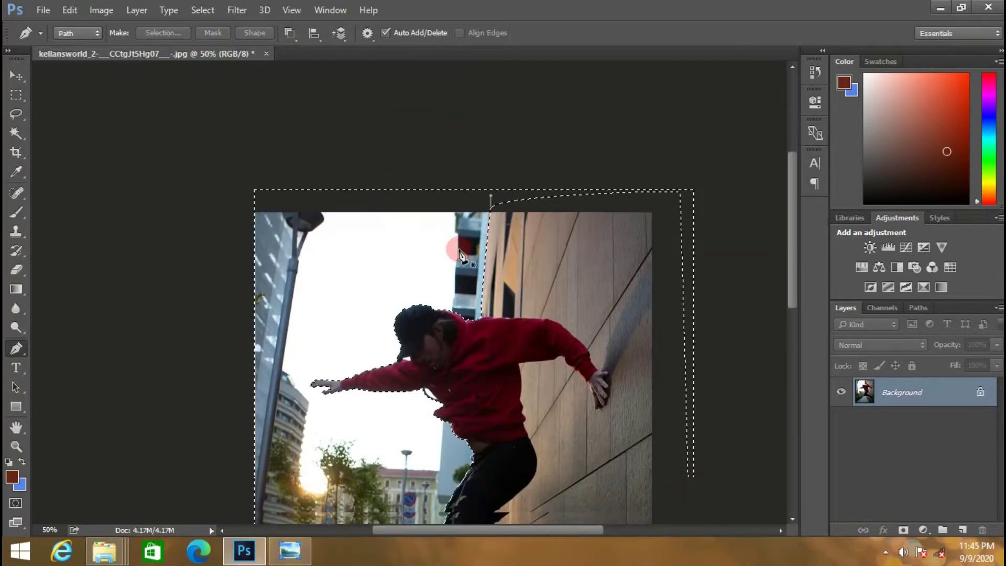
{"action": "scroll", "coordinate": [451, 252], "scroll_direction": "down", "scroll_amount": 5}
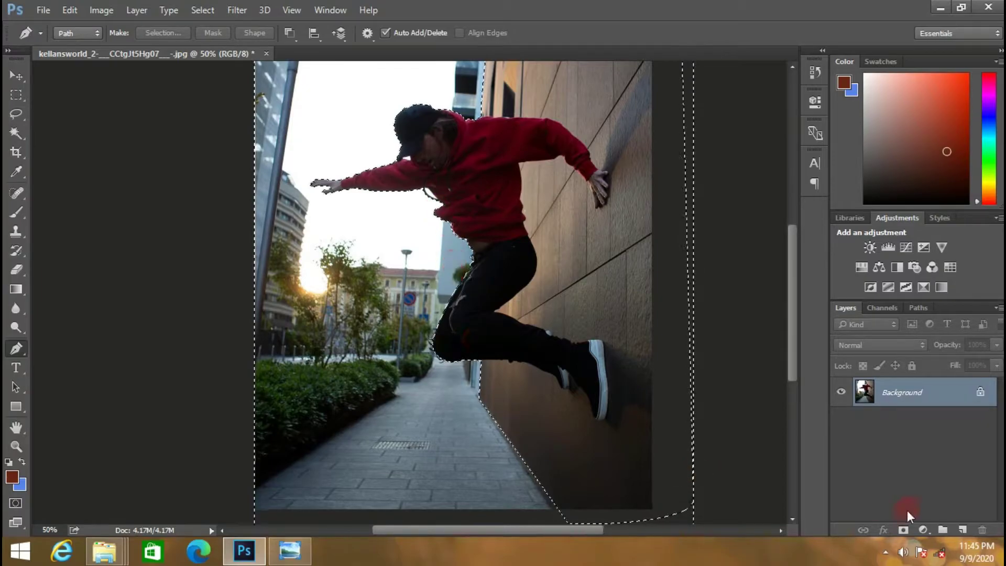
{"action": "left_click", "coordinate": [903, 529]}
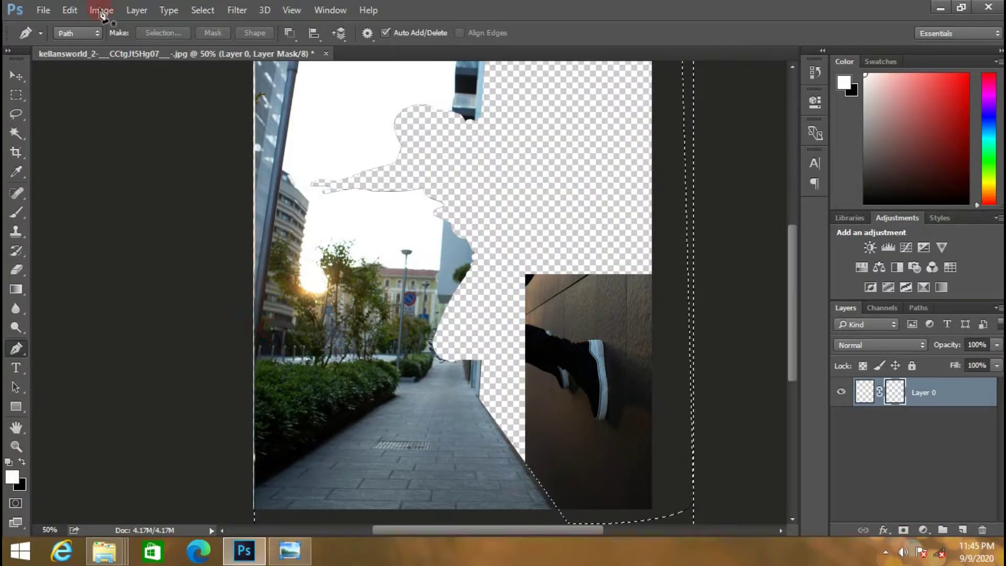
{"action": "left_click", "coordinate": [70, 10]}
{"action": "left_click", "coordinate": [140, 36]}
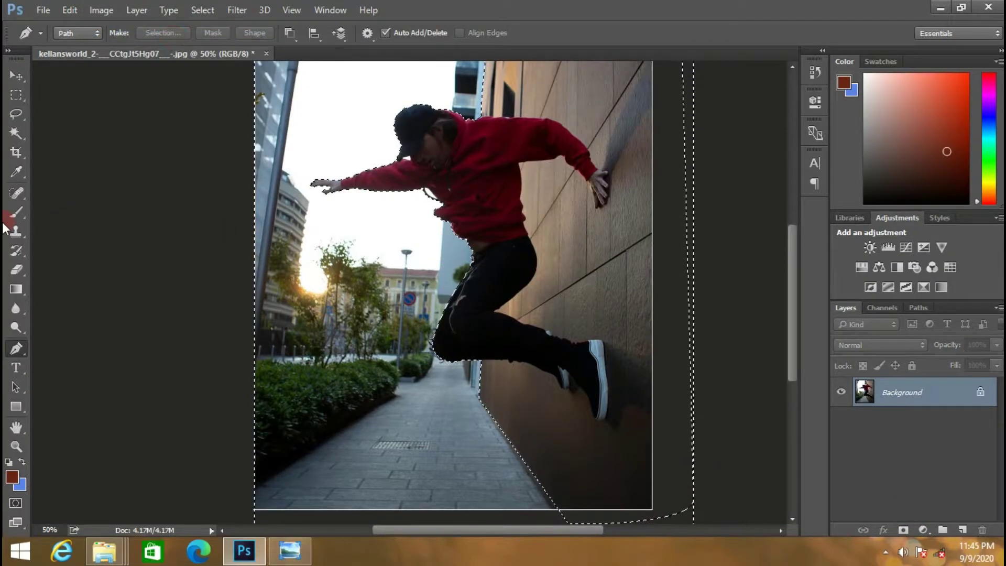
Step: Invert the selection and add a layer mask hiding the sky and street
{"action": "left_click", "coordinate": [13, 135]}
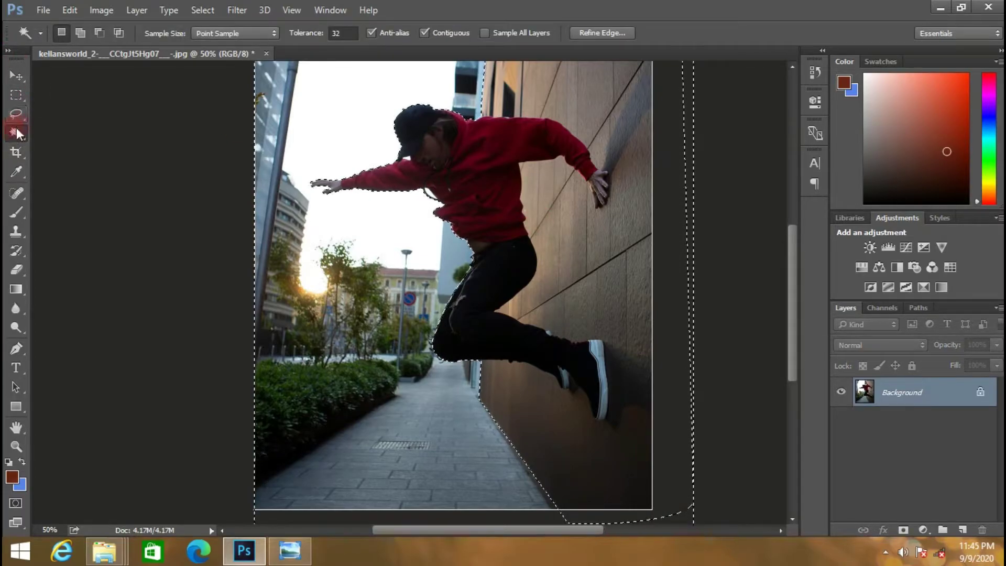
{"action": "left_click_drag", "start_coordinate": [17, 133], "coordinate": [58, 131]}
{"action": "right_click", "coordinate": [422, 168]}
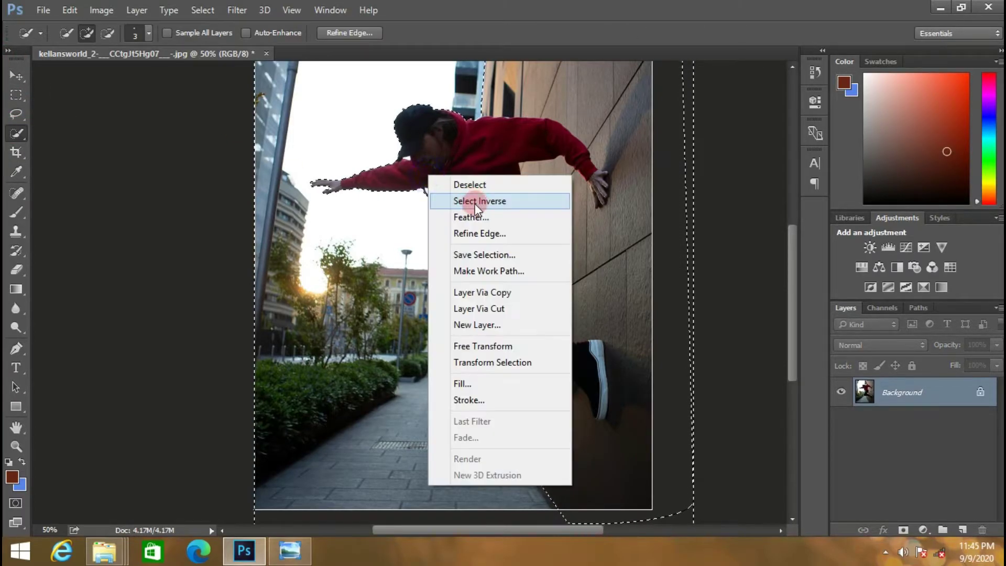
{"action": "left_click", "coordinate": [470, 201]}
{"action": "left_click", "coordinate": [903, 529]}
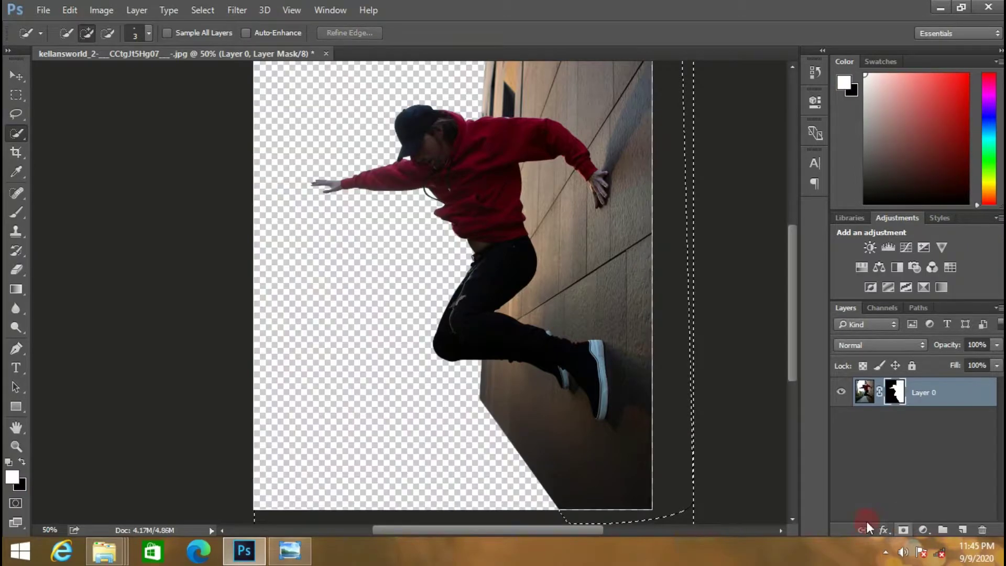
Step: Zoom in and out to inspect the man-and-wall cutout
{"action": "key", "text": "ctrl+minus"}
{"action": "key", "text": "ctrl+plus"}
{"action": "key", "text": "ctrl+minus"}
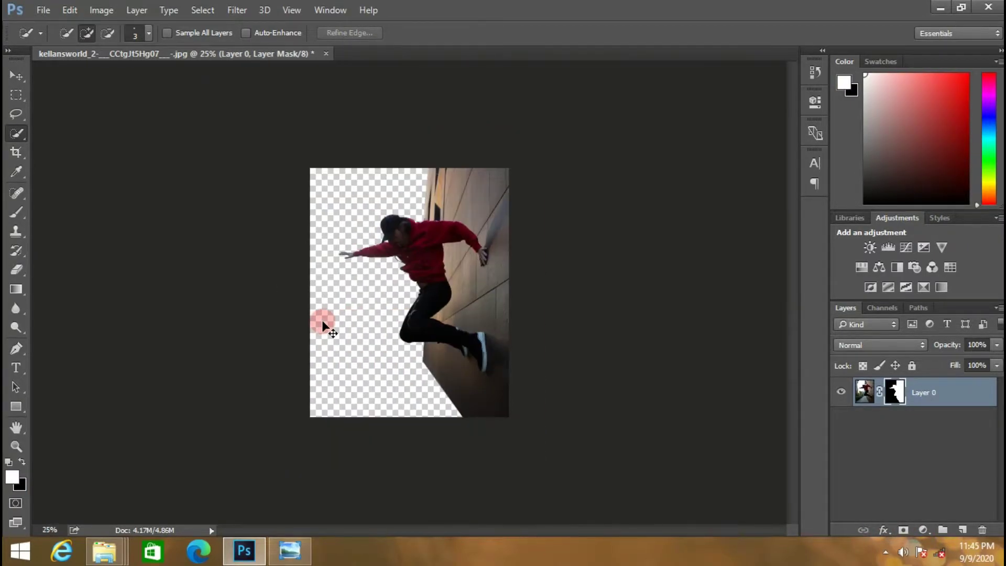
{"action": "key", "text": "ctrl+plus"}
{"action": "scroll", "coordinate": [358, 319], "scroll_direction": "up", "scroll_amount": 2}
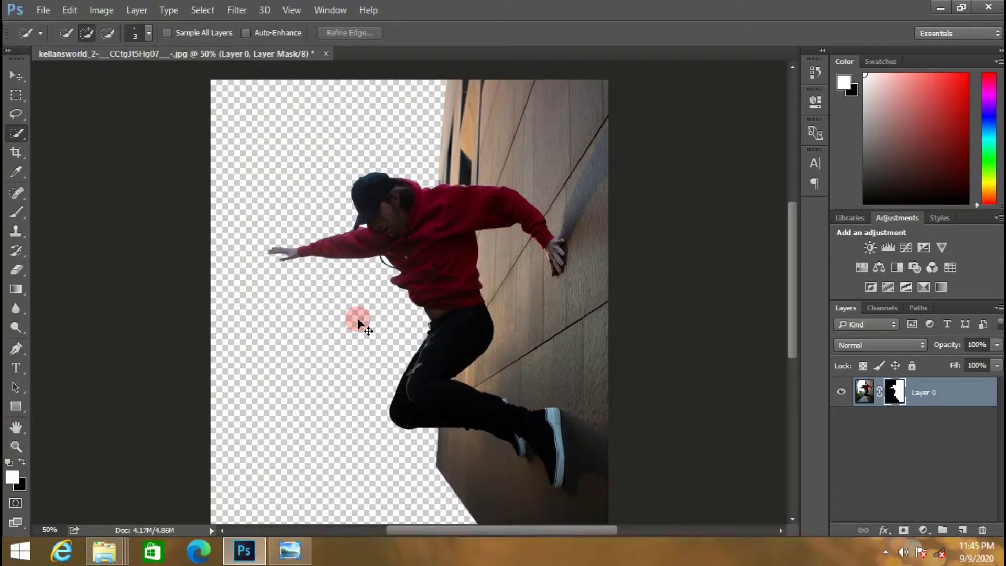
{"action": "key", "text": "ctrl+plus"}
{"action": "scroll", "coordinate": [526, 9], "scroll_direction": "down", "scroll_amount": 3}
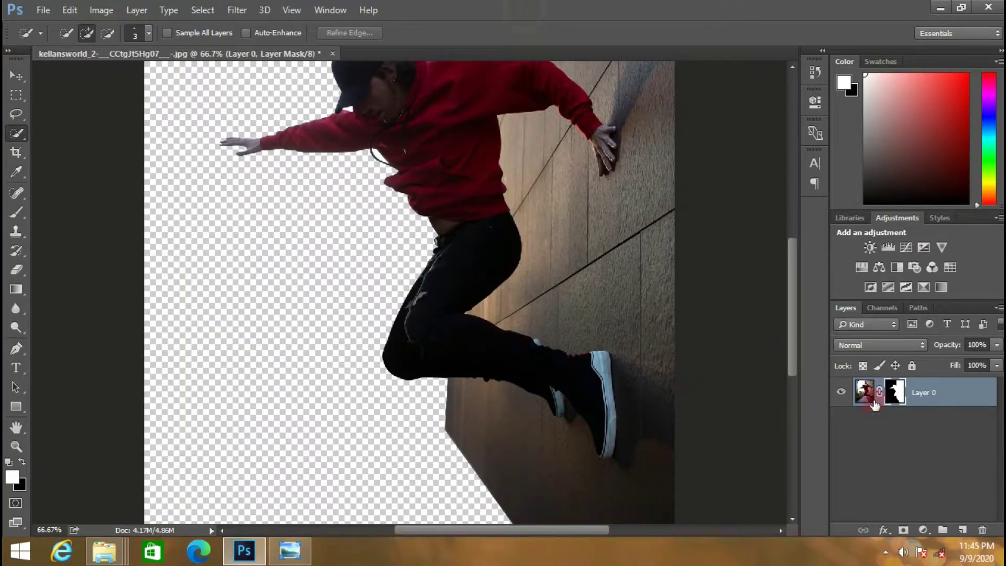
Step: Open Refine Mask on the layer mask and touch up the edge along the shoe and leg
{"action": "right_click", "coordinate": [898, 392]}
{"action": "left_click", "coordinate": [863, 353]}
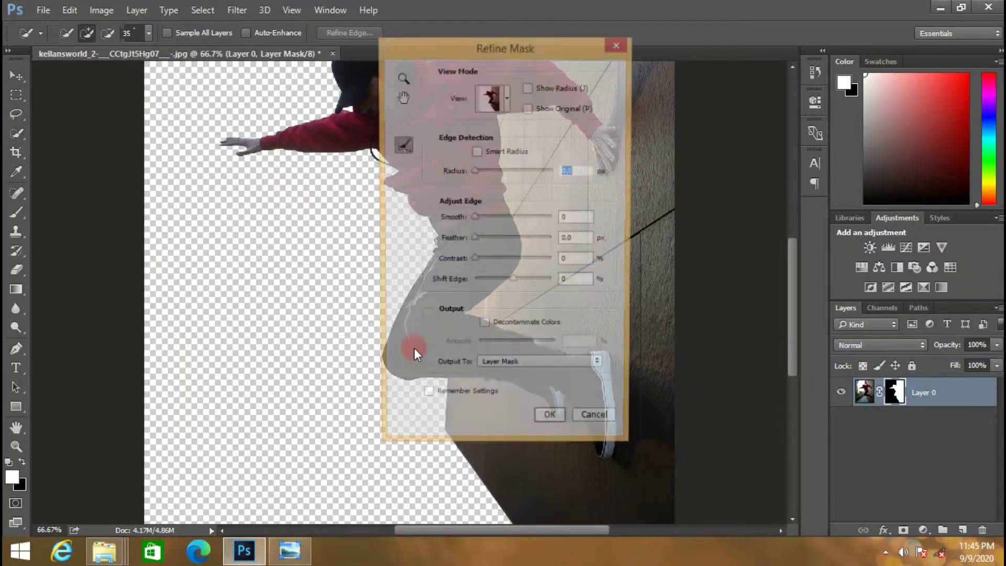
{"action": "left_click_drag", "start_coordinate": [419, 52], "coordinate": [136, 86]}
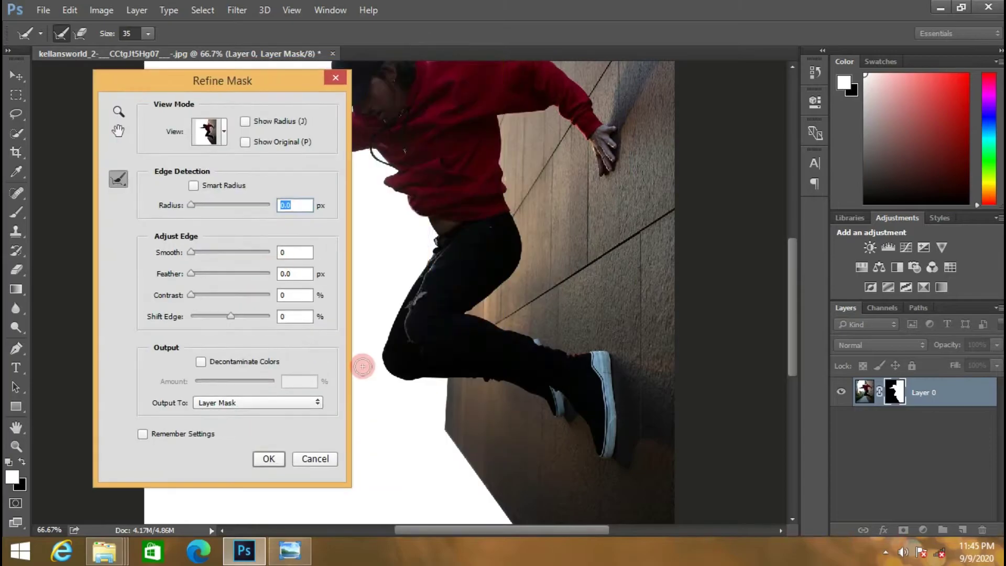
{"action": "mouse_move", "coordinate": [382, 366]}
{"action": "left_mouse_down"}
{"action": "mouse_move", "coordinate": [401, 380]}
{"action": "mouse_move", "coordinate": [387, 396]}
{"action": "left_mouse_up"}
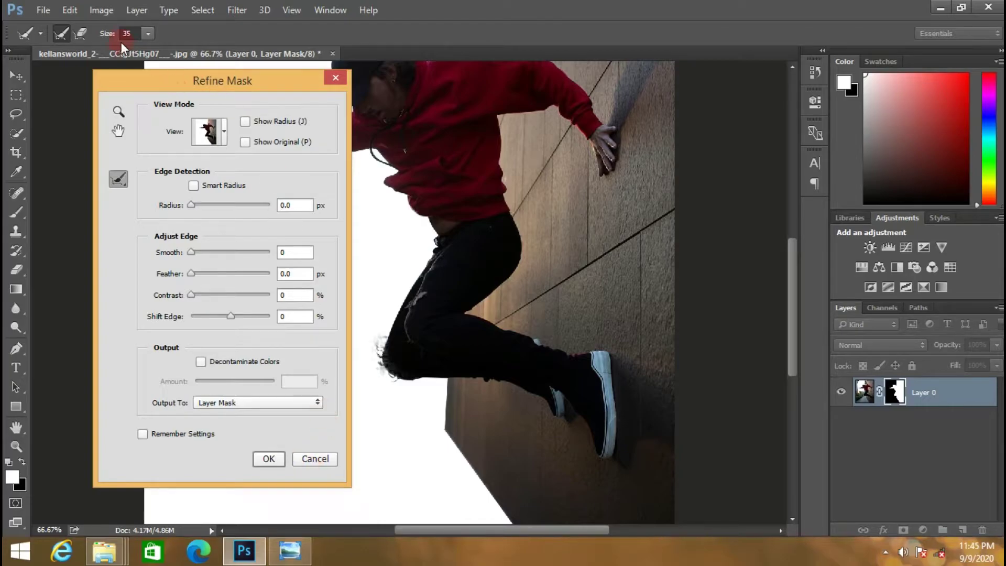
{"action": "left_click", "coordinate": [82, 35]}
{"action": "mouse_move", "coordinate": [386, 338]}
{"action": "left_mouse_down"}
{"action": "mouse_move", "coordinate": [371, 344]}
{"action": "mouse_move", "coordinate": [383, 377]}
{"action": "mouse_move", "coordinate": [399, 338]}
{"action": "mouse_move", "coordinate": [427, 348]}
{"action": "left_mouse_up"}
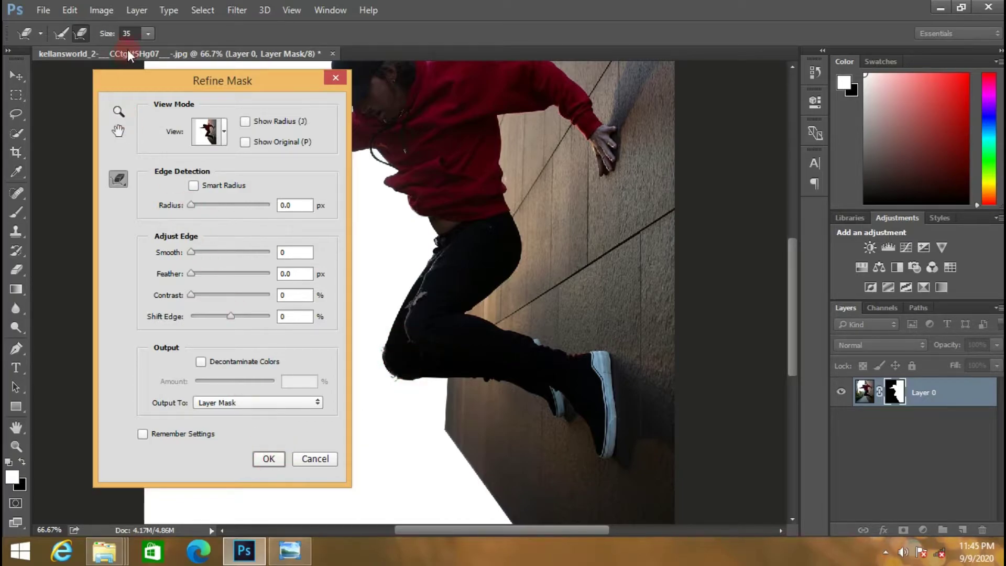
Step: Refine and erase refinements along the knee and shoe fringe, then apply the mask
{"action": "left_click", "coordinate": [59, 35]}
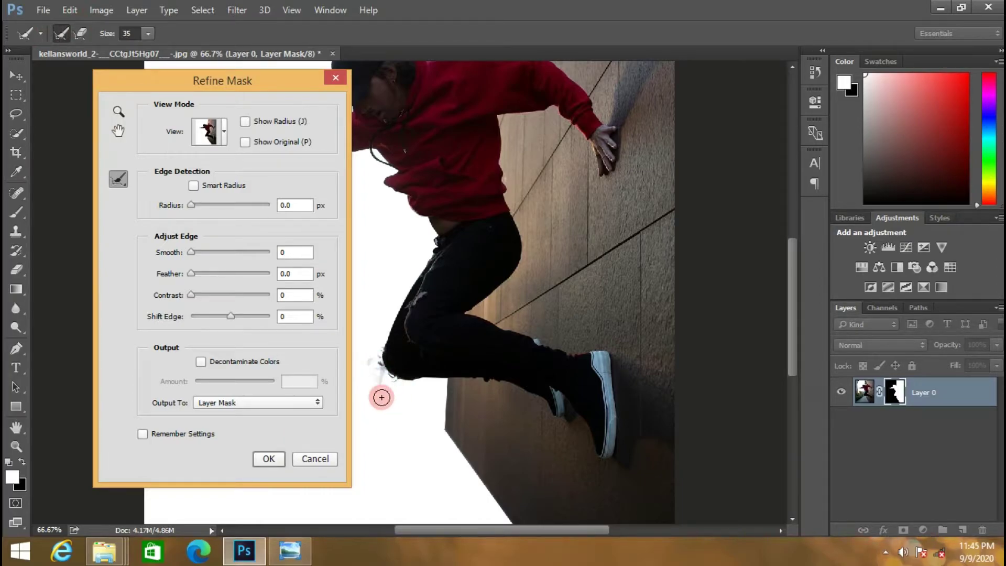
{"action": "left_click_drag", "start_coordinate": [372, 371], "coordinate": [408, 389]}
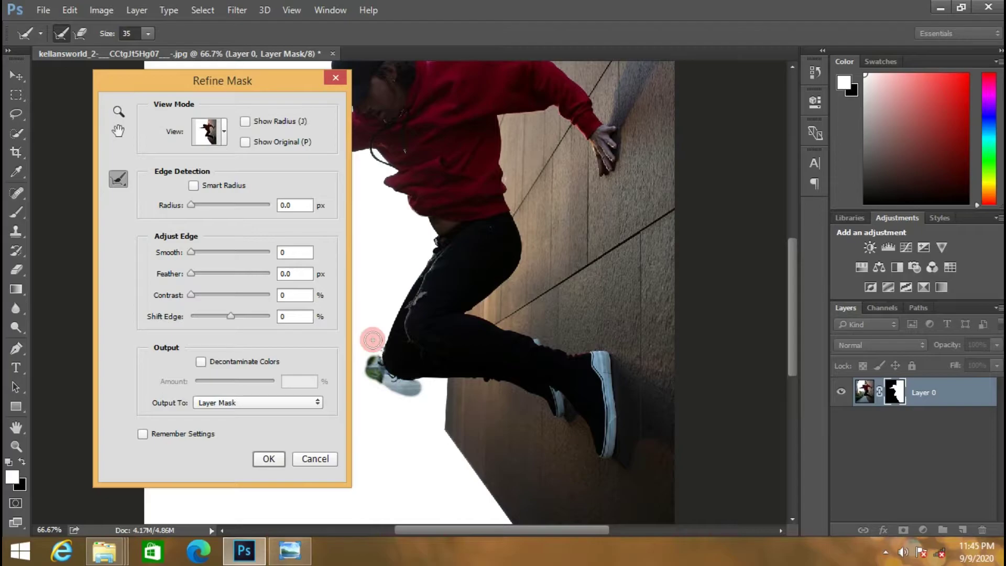
{"action": "left_click_drag", "start_coordinate": [382, 344], "coordinate": [368, 391]}
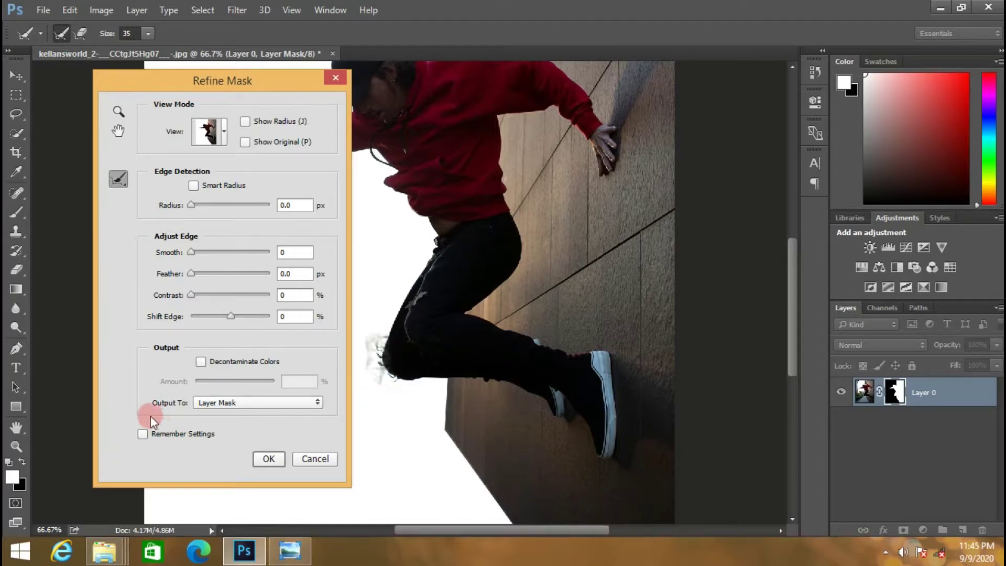
{"action": "left_click", "coordinate": [77, 36]}
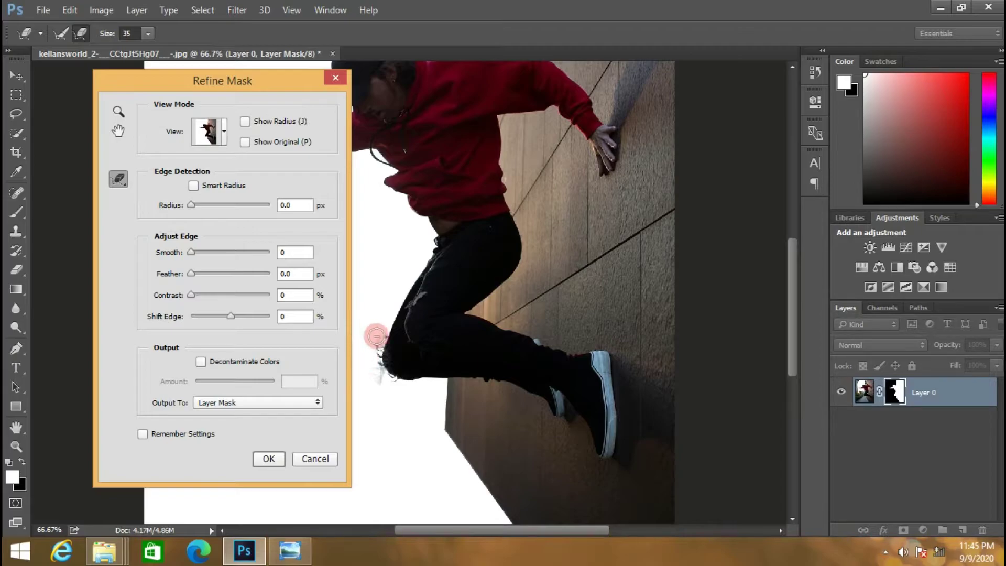
{"action": "left_click_drag", "start_coordinate": [372, 335], "coordinate": [372, 373]}
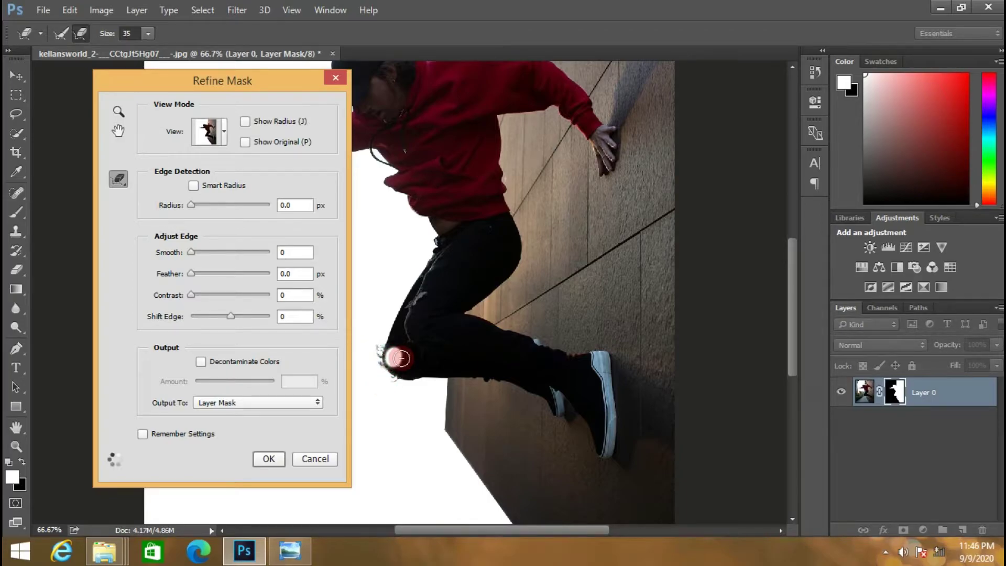
{"action": "mouse_move", "coordinate": [393, 352]}
{"action": "left_mouse_down"}
{"action": "mouse_move", "coordinate": [419, 340]}
{"action": "mouse_move", "coordinate": [384, 338]}
{"action": "mouse_move", "coordinate": [386, 386]}
{"action": "left_mouse_up"}
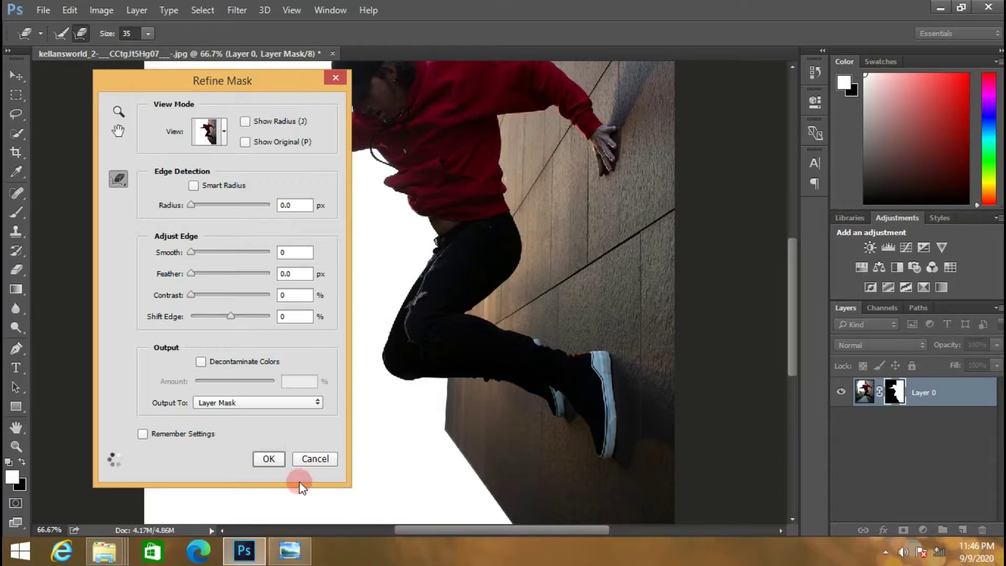
{"action": "left_click", "coordinate": [269, 458]}
{"action": "scroll", "coordinate": [326, 438], "scroll_direction": "up", "scroll_amount": 3}
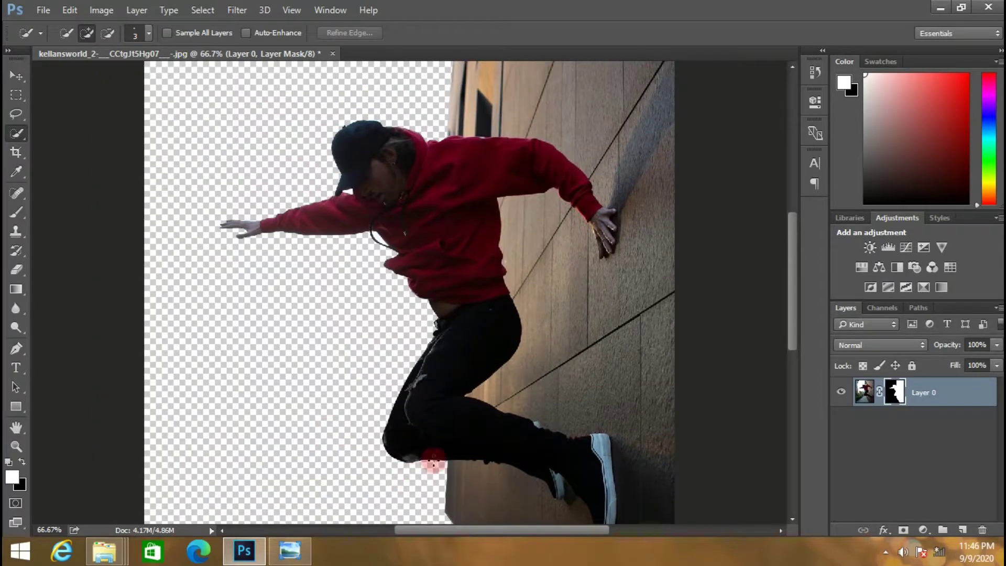
Step: Reopen Refine Mask, erase refinements near the lower leg, and apply
{"action": "right_click", "coordinate": [894, 390]}
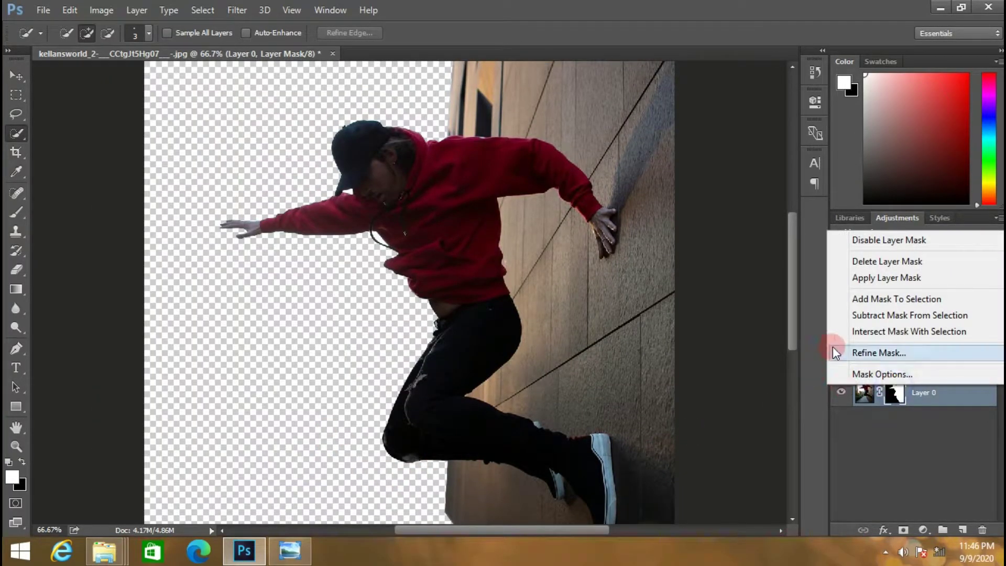
{"action": "left_click", "coordinate": [860, 347]}
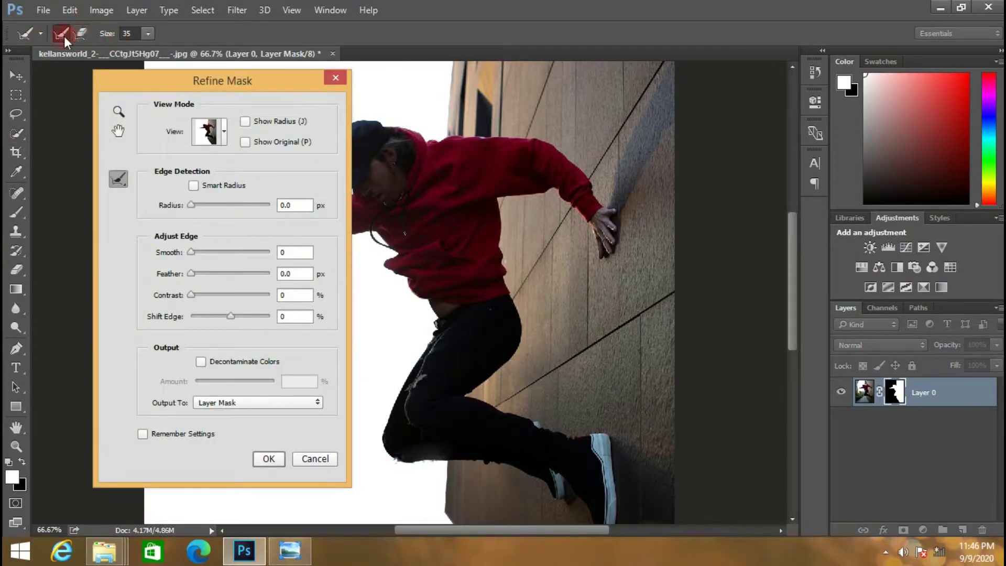
{"action": "left_click", "coordinate": [81, 34]}
{"action": "left_click_drag", "start_coordinate": [394, 452], "coordinate": [417, 460]}
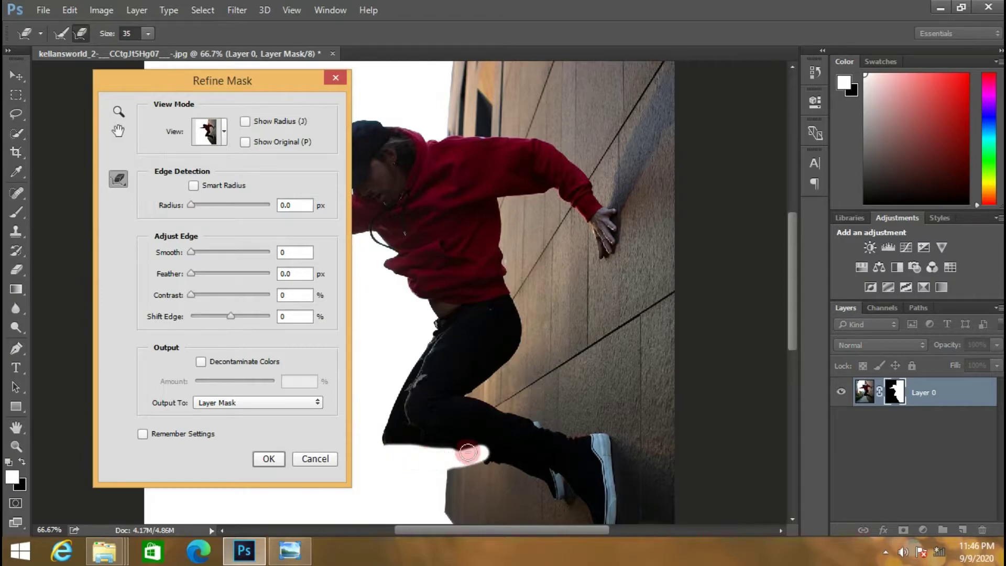
{"action": "left_click", "coordinate": [268, 458]}
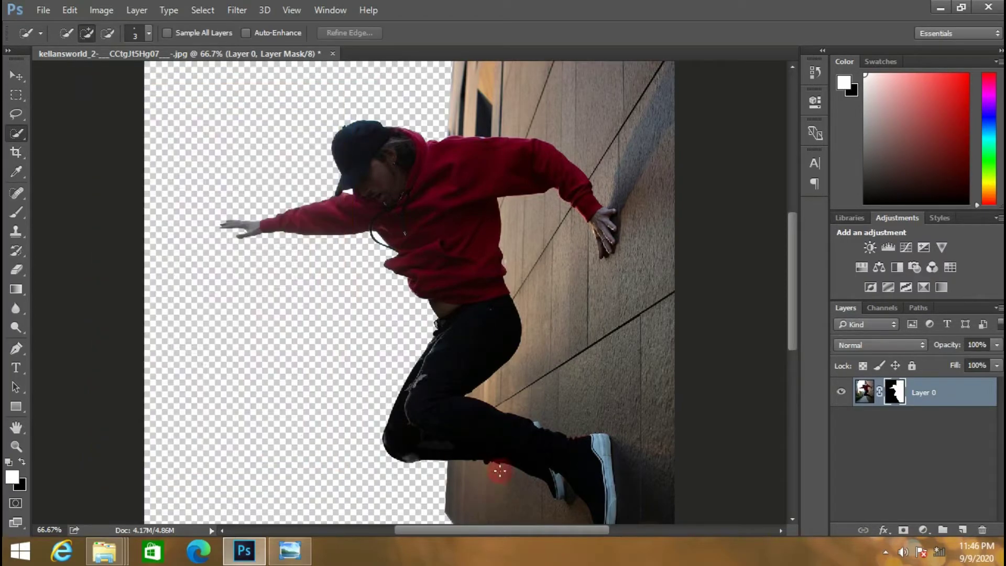
{"action": "scroll", "coordinate": [503, 472], "scroll_direction": "down", "scroll_amount": 2}
Step: Zoom to 200% on the legs and toggle Layer 0 and its mask to check the cutout
{"action": "key", "text": "ctrl+plus"}
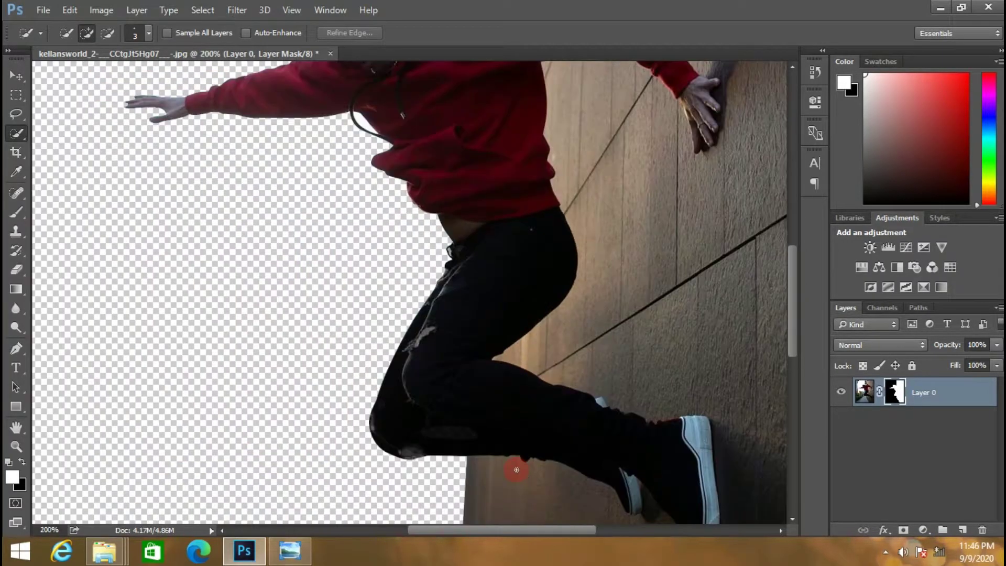
{"action": "key", "text": "ctrl+plus"}
{"action": "scroll", "coordinate": [514, 462], "scroll_direction": "down", "scroll_amount": 1}
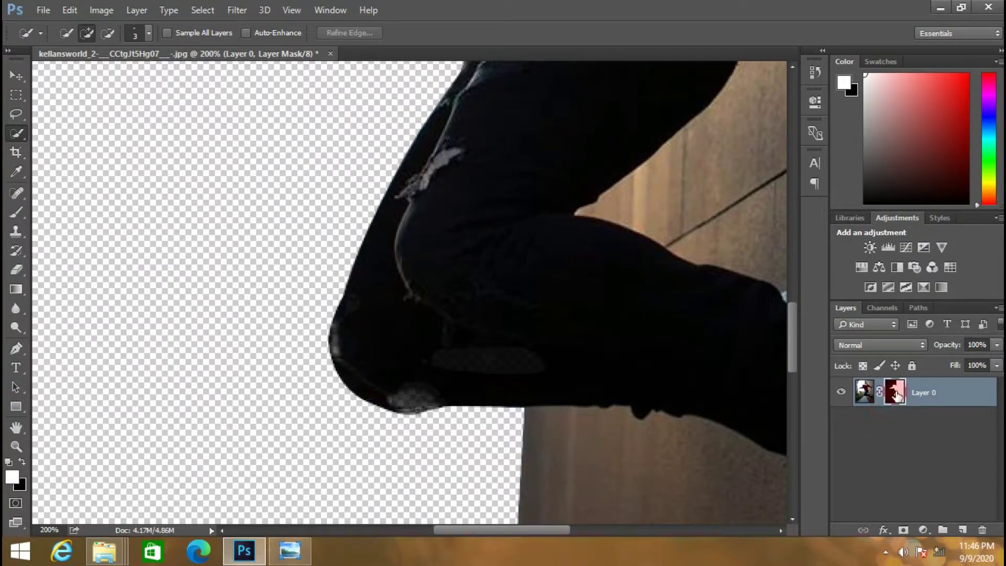
{"action": "left_click", "coordinate": [839, 392]}
{"action": "left_click", "coordinate": [838, 392]}
{"action": "left_click", "coordinate": [838, 392]}
{"action": "left_click", "coordinate": [837, 392]}
{"action": "left_click", "coordinate": [889, 393]}
{"action": "left_click", "coordinate": [892, 397], "text": "shift"}
{"action": "left_click", "coordinate": [892, 397], "text": "shift"}
Step: Paint the mask with a 9 px Brush to remove the grey streak and knee fringe
{"action": "left_click", "coordinate": [15, 209]}
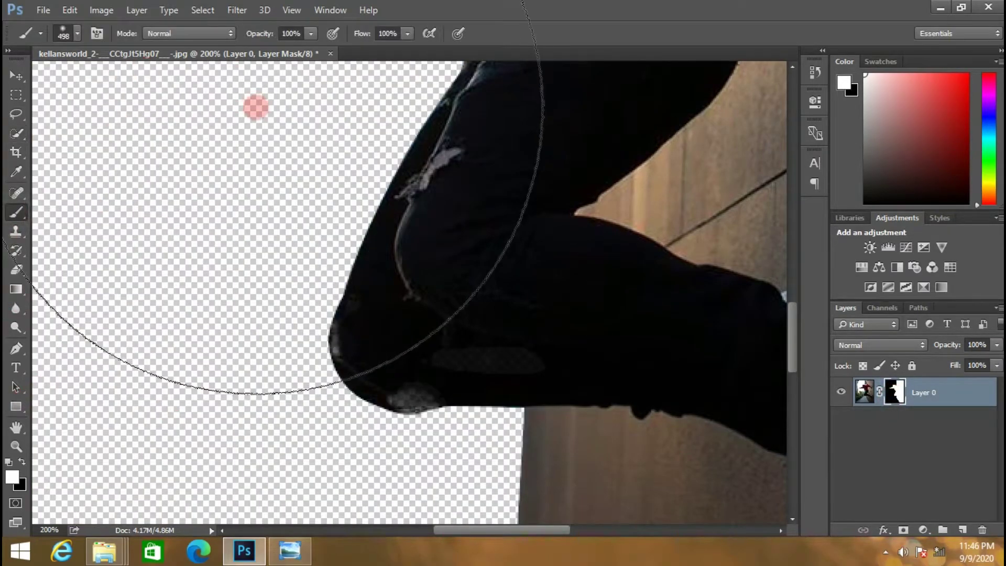
{"action": "left_click", "coordinate": [74, 32]}
{"action": "type", "text": "9"}
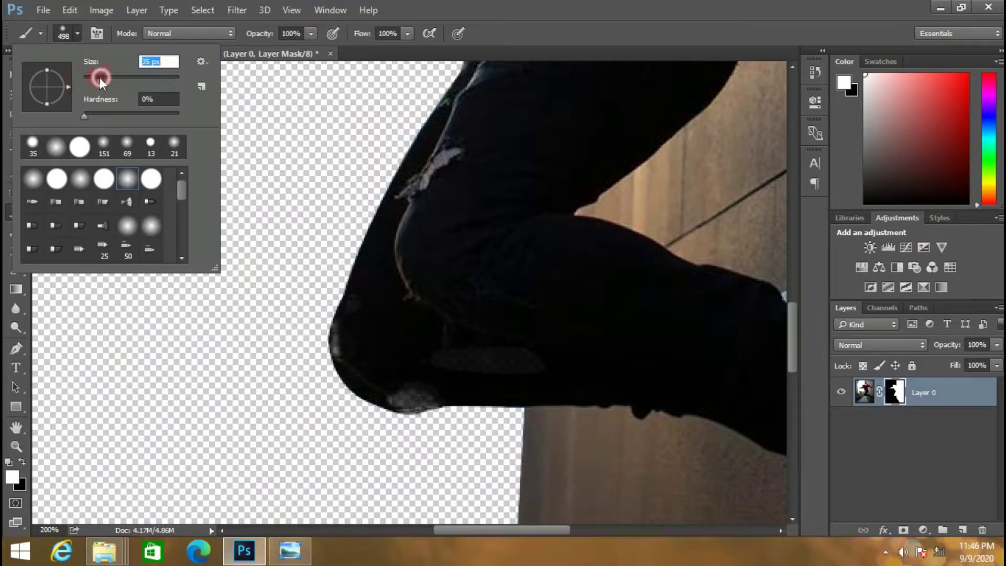
{"action": "left_click", "coordinate": [390, 390]}
{"action": "mouse_move", "coordinate": [502, 366]}
{"action": "left_mouse_down"}
{"action": "mouse_move", "coordinate": [552, 346]}
{"action": "mouse_move", "coordinate": [361, 332]}
{"action": "left_mouse_up"}
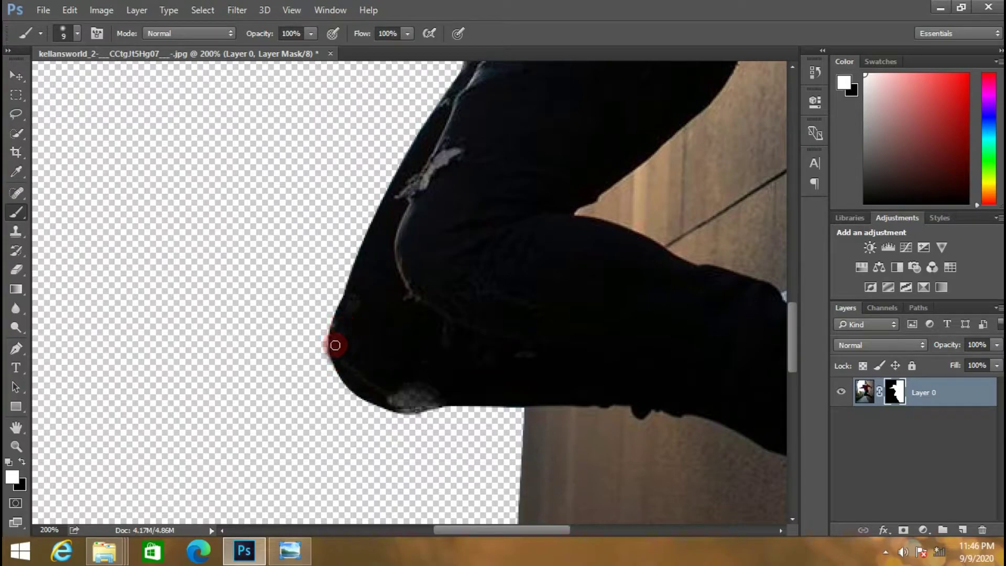
{"action": "mouse_move", "coordinate": [335, 345]}
{"action": "left_mouse_down"}
{"action": "mouse_move", "coordinate": [364, 294]}
{"action": "mouse_move", "coordinate": [379, 373]}
{"action": "left_mouse_up"}
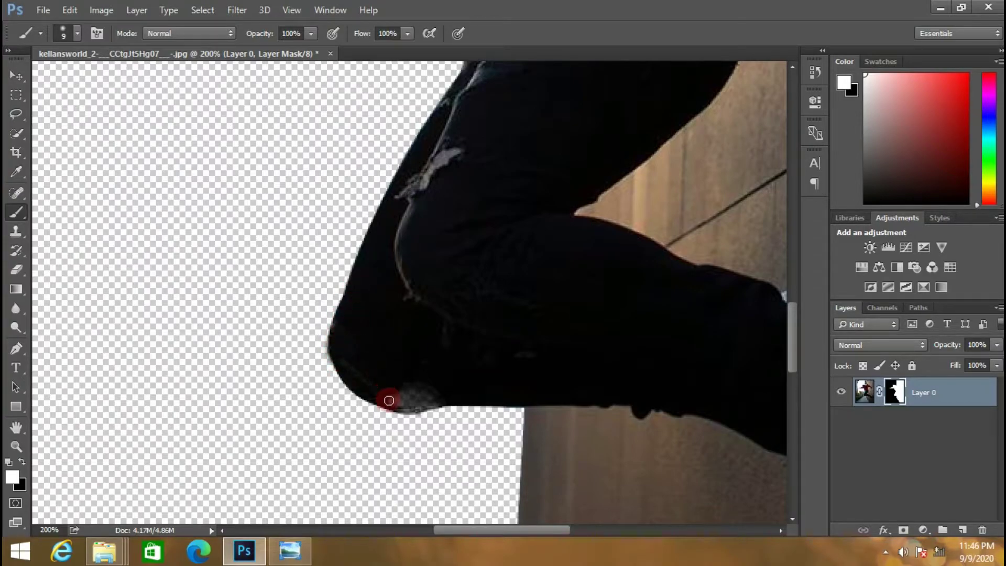
{"action": "mouse_move", "coordinate": [428, 402]}
{"action": "left_mouse_down"}
{"action": "mouse_move", "coordinate": [382, 387]}
{"action": "mouse_move", "coordinate": [432, 394]}
{"action": "mouse_move", "coordinate": [399, 381]}
{"action": "mouse_move", "coordinate": [438, 404]}
{"action": "left_mouse_up"}
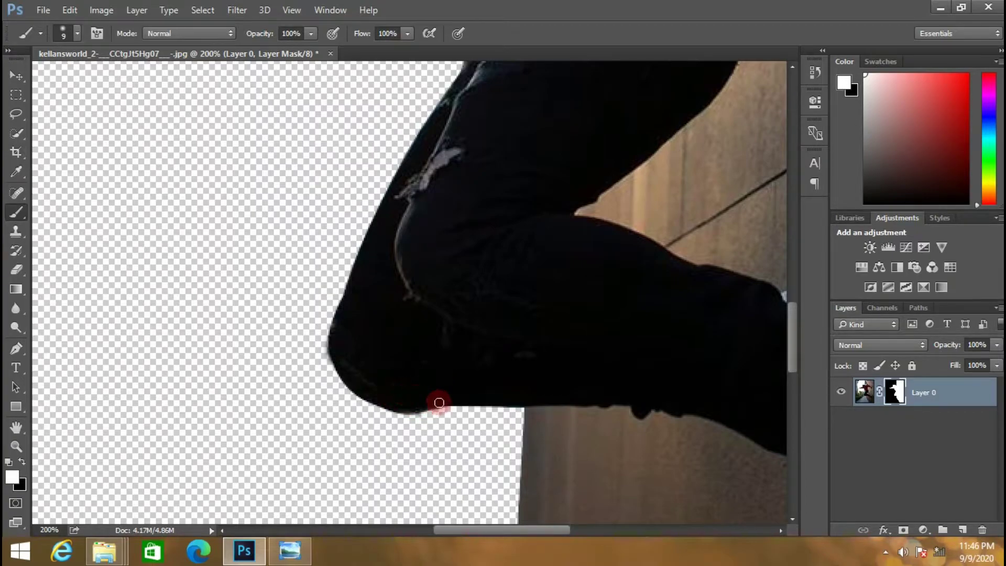
{"action": "scroll", "coordinate": [486, 386], "scroll_direction": "up", "scroll_amount": 2}
{"action": "scroll", "coordinate": [486, 387], "scroll_direction": "up", "scroll_amount": 4}
{"action": "scroll", "coordinate": [486, 387], "scroll_direction": "up", "scroll_amount": 3}
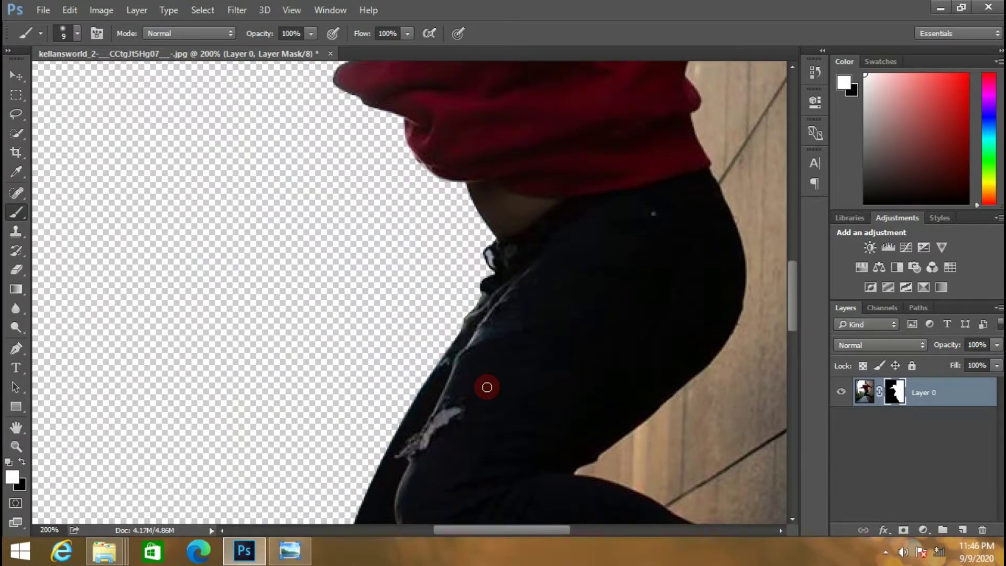
Step: Select the white gap by the hoodie drawstring with the Magic Wand
{"action": "scroll", "coordinate": [484, 380], "scroll_direction": "down", "scroll_amount": 3}
{"action": "scroll", "coordinate": [483, 374], "scroll_direction": "down", "scroll_amount": 2}
{"action": "scroll", "coordinate": [483, 386], "scroll_direction": "up", "scroll_amount": 3}
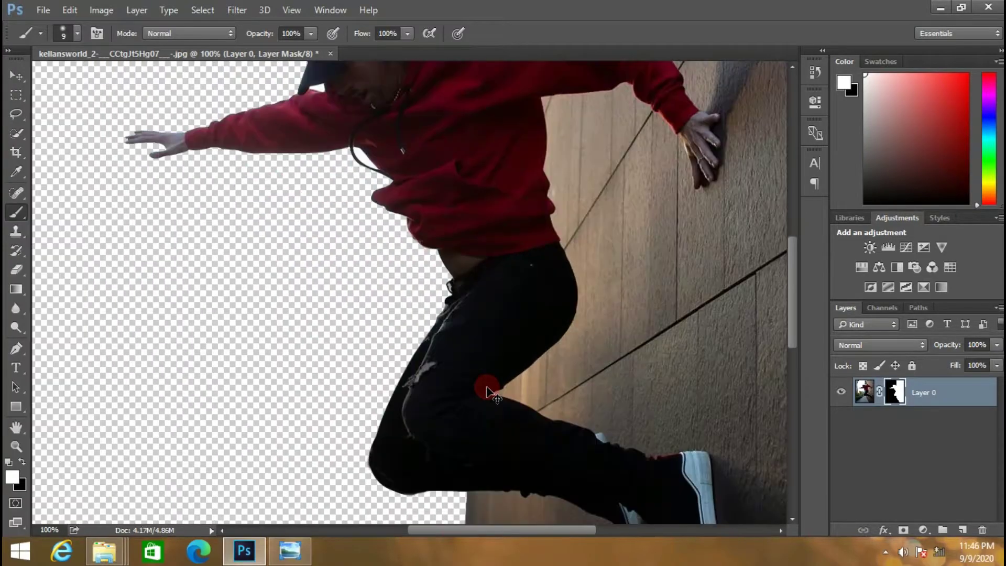
{"action": "scroll", "coordinate": [483, 386], "scroll_direction": "up", "scroll_amount": 2}
{"action": "scroll", "coordinate": [523, 291], "scroll_direction": "up", "scroll_amount": 4}
{"action": "scroll", "coordinate": [523, 290], "scroll_direction": "up", "scroll_amount": 3}
{"action": "scroll", "coordinate": [523, 290], "scroll_direction": "up", "scroll_amount": 3}
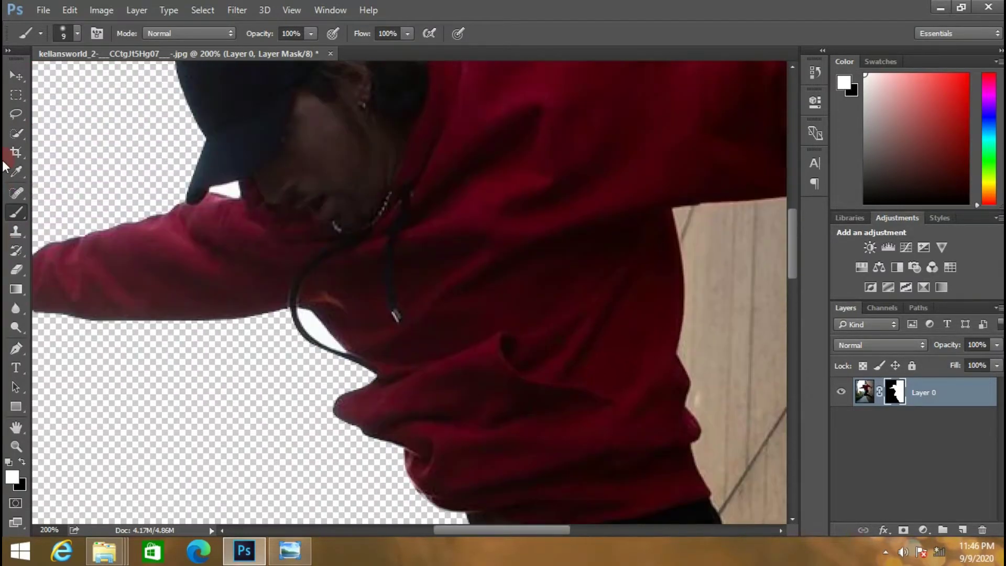
{"action": "right_click", "coordinate": [16, 131]}
{"action": "left_click", "coordinate": [79, 141]}
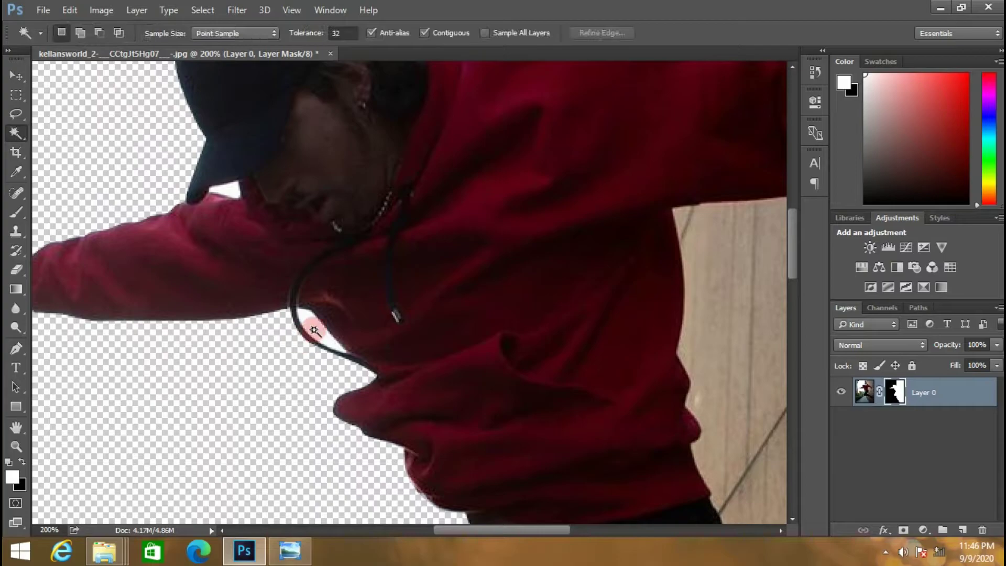
{"action": "left_click", "coordinate": [328, 359]}
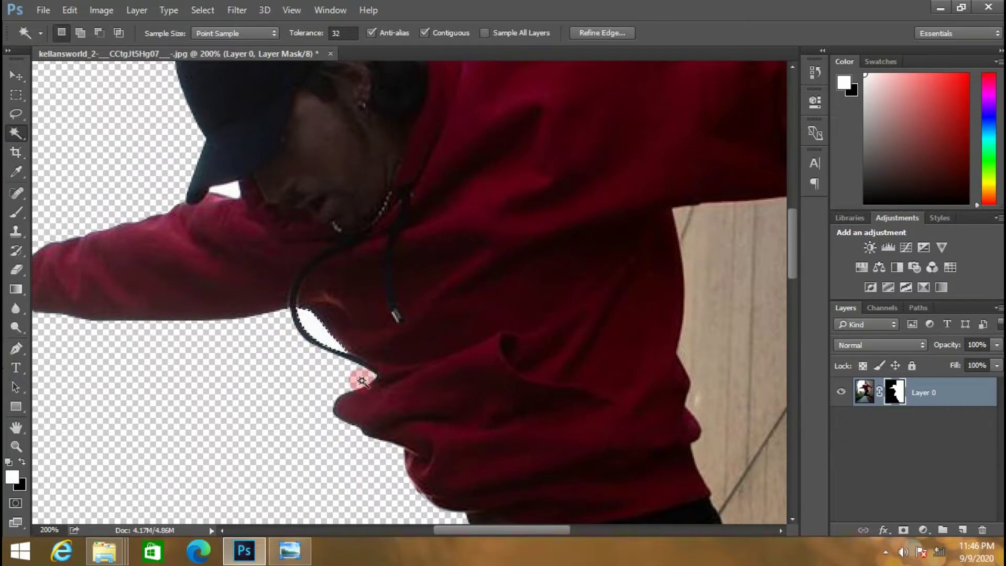
Step: Set up the Brush with black as the painting colour
{"action": "left_click", "coordinate": [16, 212]}
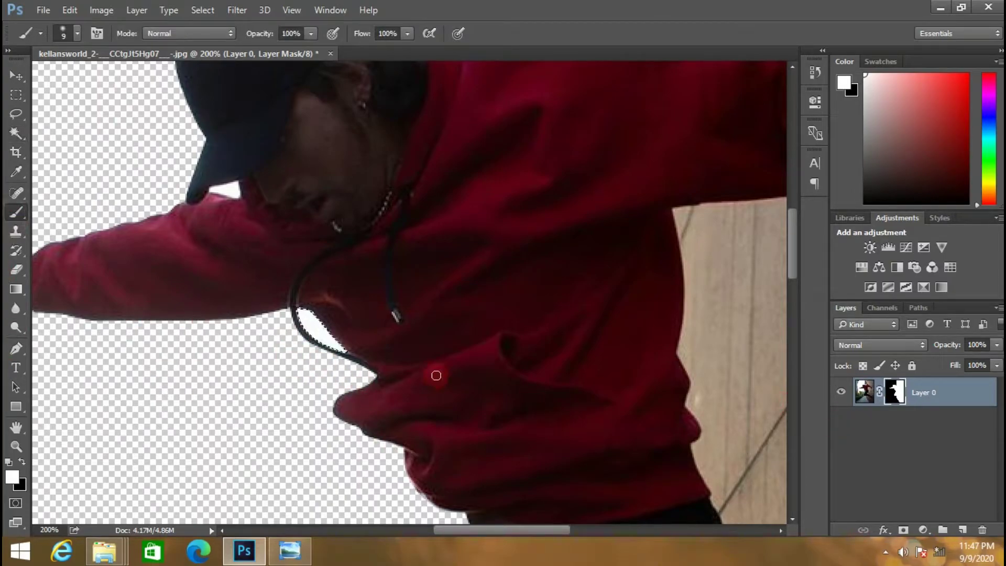
{"action": "left_click", "coordinate": [22, 461]}
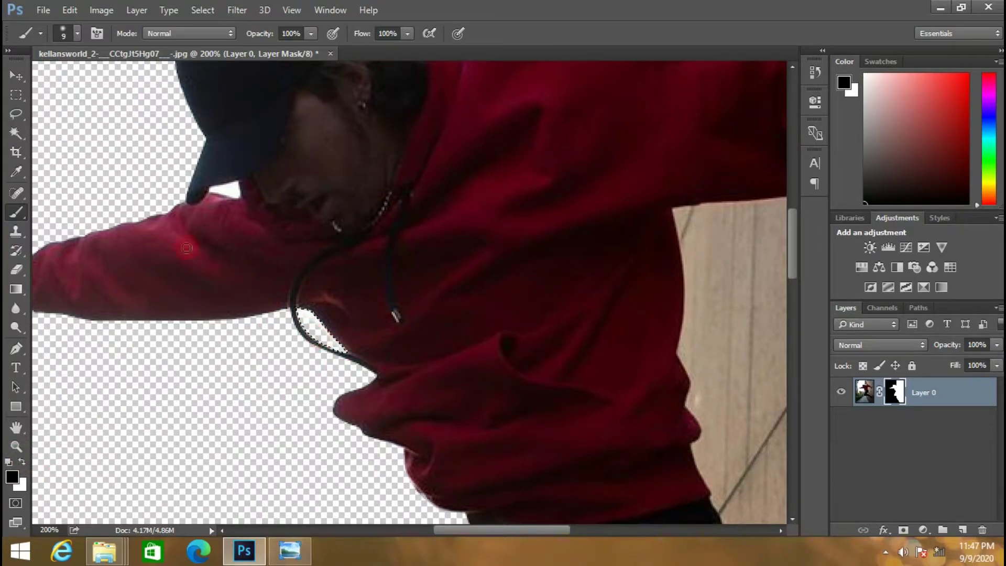
{"action": "left_click", "coordinate": [76, 32]}
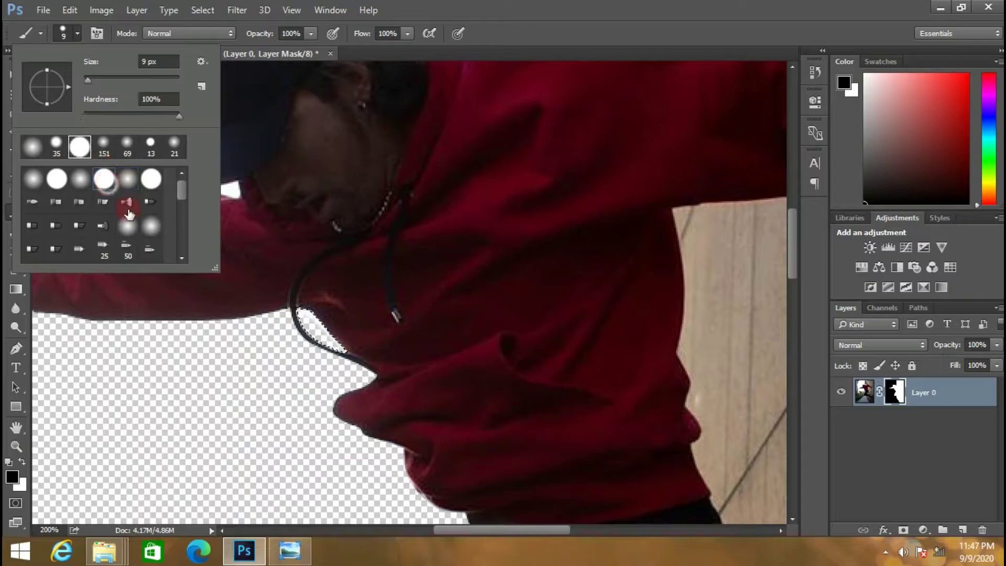
{"action": "left_click", "coordinate": [289, 305]}
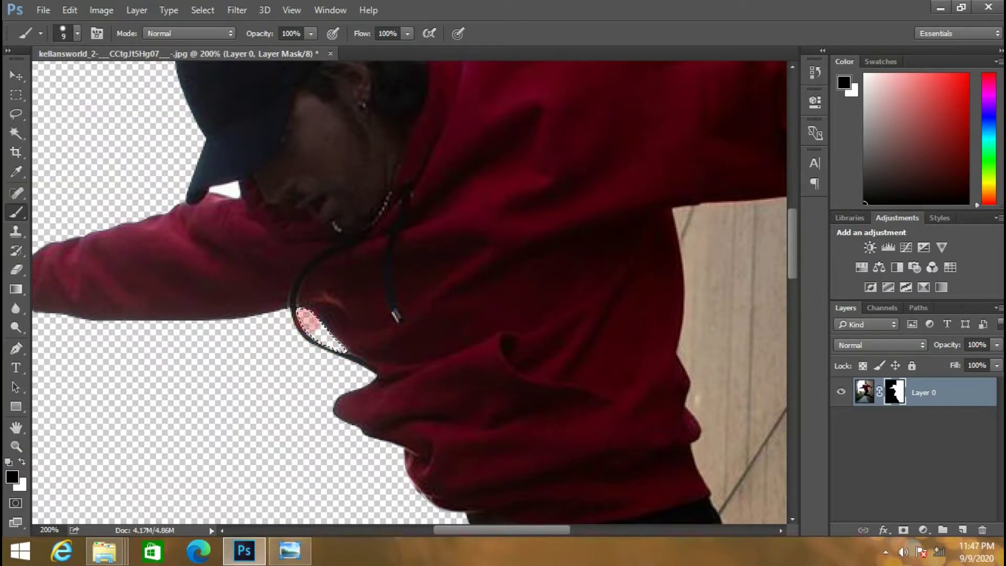
Step: Deselect via the Magic Wand's canvas right-click menu
{"action": "left_click", "coordinate": [19, 131]}
{"action": "right_click", "coordinate": [254, 257]}
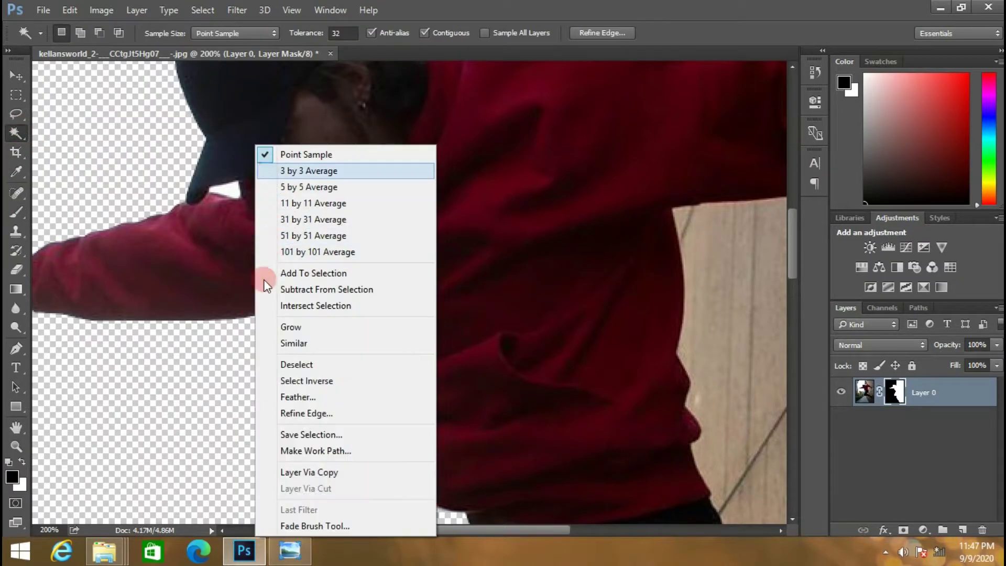
{"action": "left_click", "coordinate": [309, 369]}
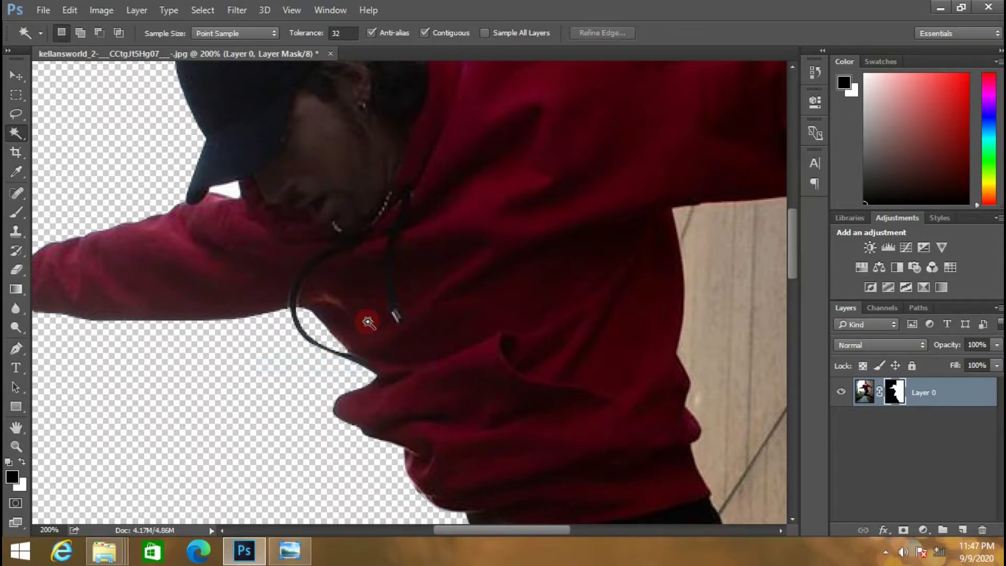
{"action": "scroll", "coordinate": [368, 323], "scroll_direction": "down", "scroll_amount": 1}
{"action": "scroll", "coordinate": [368, 322], "scroll_direction": "down", "scroll_amount": 2}
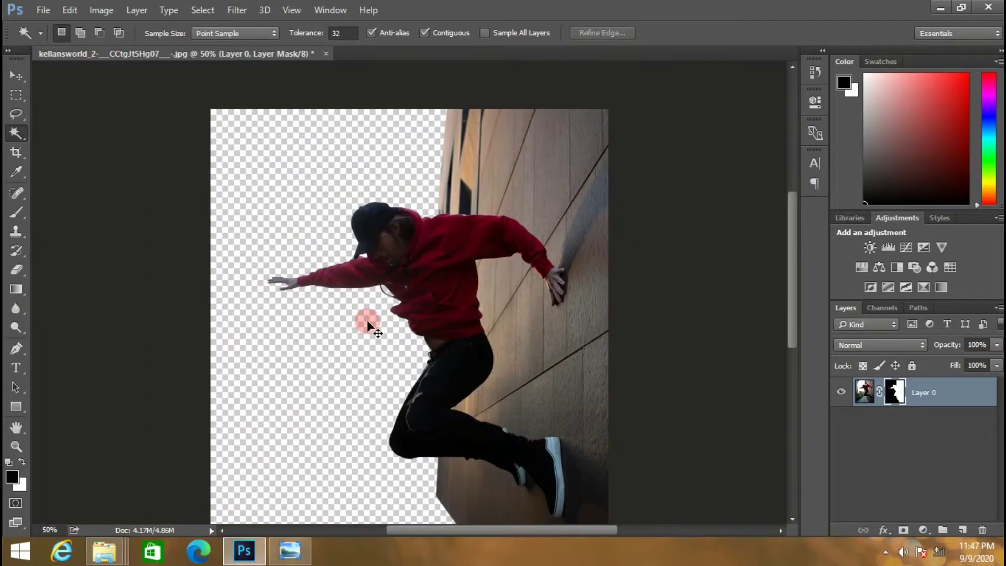
{"action": "scroll", "coordinate": [367, 322], "scroll_direction": "up", "scroll_amount": 1}
{"action": "scroll", "coordinate": [368, 322], "scroll_direction": "up", "scroll_amount": 1}
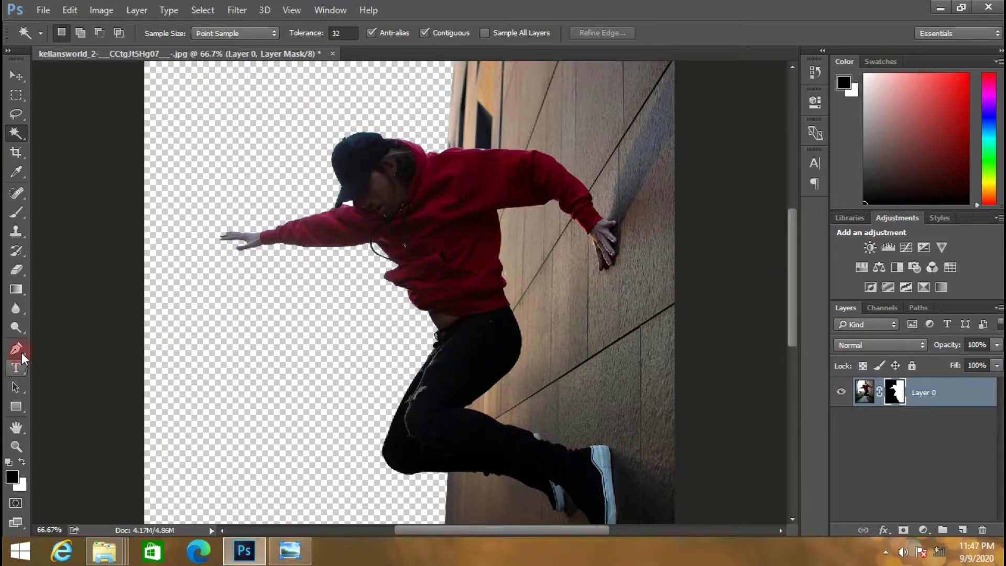
Step: Pick the Burn tool from the Dodge/Burn/Sponge flyout and zoom to 200% on the head
{"action": "left_click", "coordinate": [20, 327]}
{"action": "left_click", "coordinate": [64, 329]}
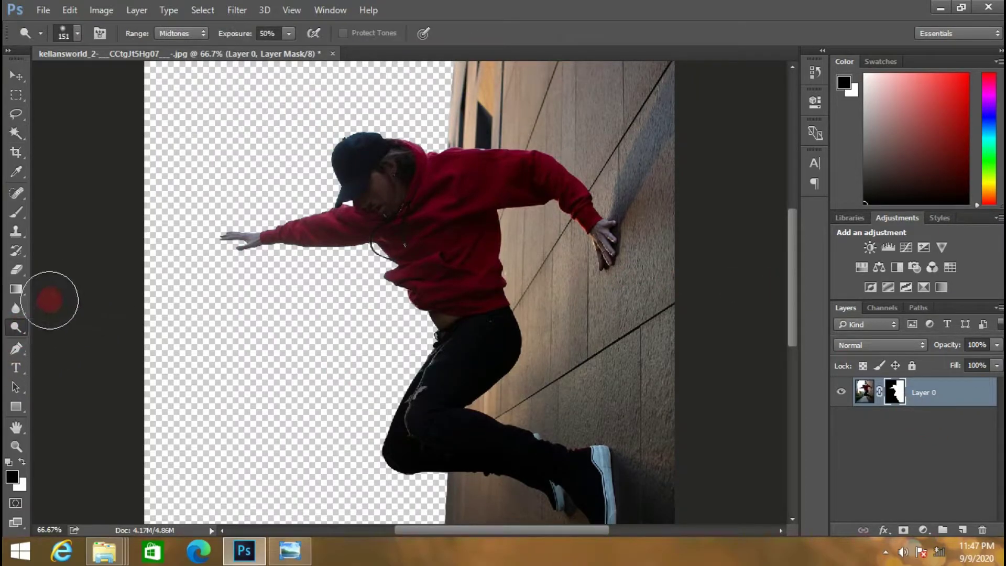
{"action": "left_click", "coordinate": [23, 331]}
{"action": "left_click", "coordinate": [63, 340]}
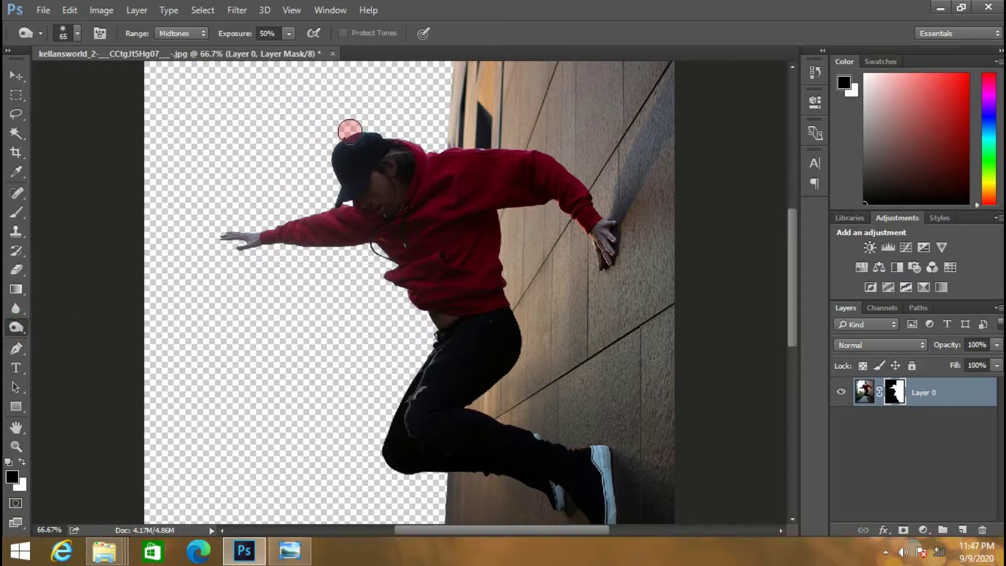
{"action": "scroll", "coordinate": [435, 120], "scroll_direction": "up", "scroll_amount": 1}
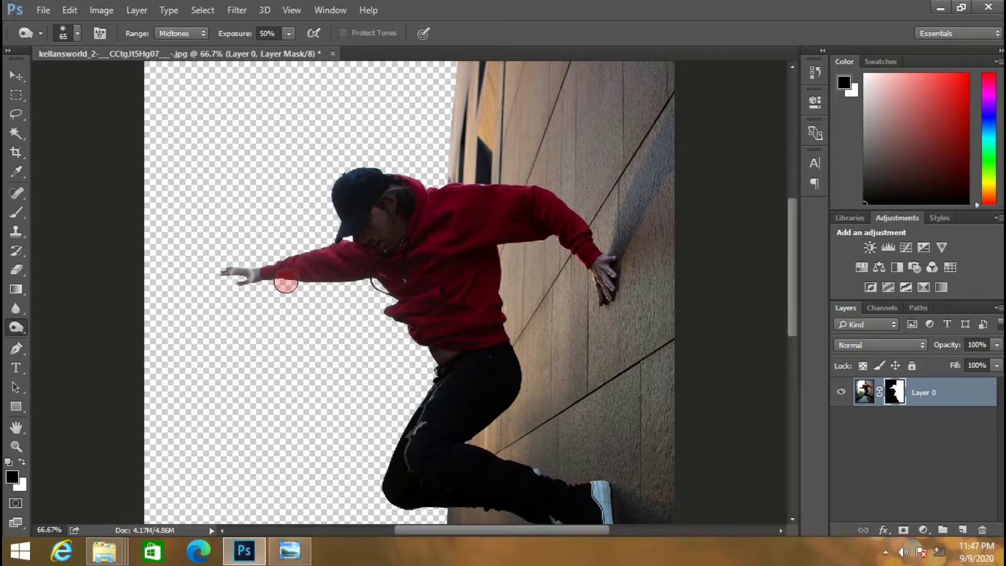
{"action": "scroll", "coordinate": [322, 355], "scroll_direction": "up", "scroll_amount": 2}
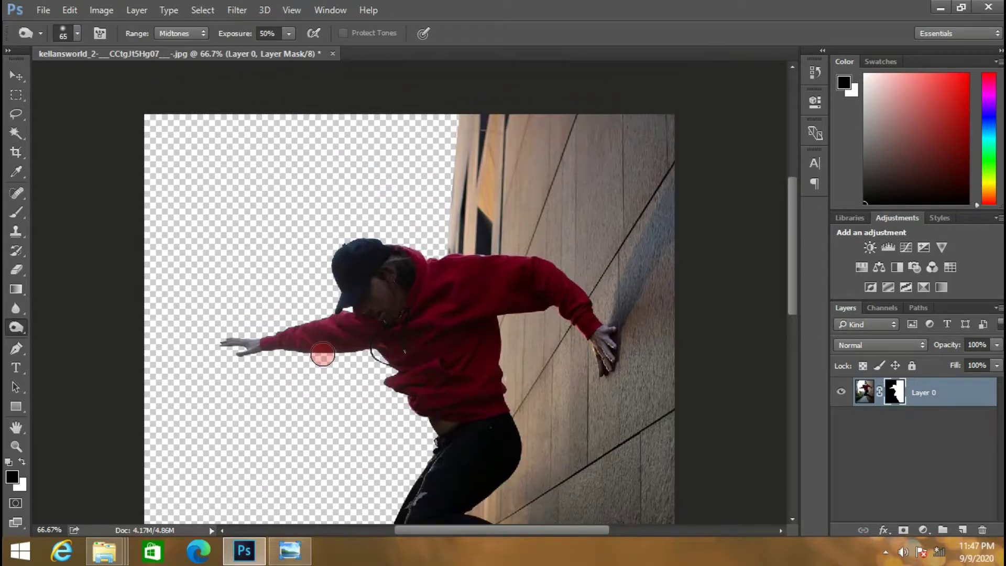
{"action": "key", "text": "ctrl+plus"}
{"action": "key", "text": "ctrl+plus"}
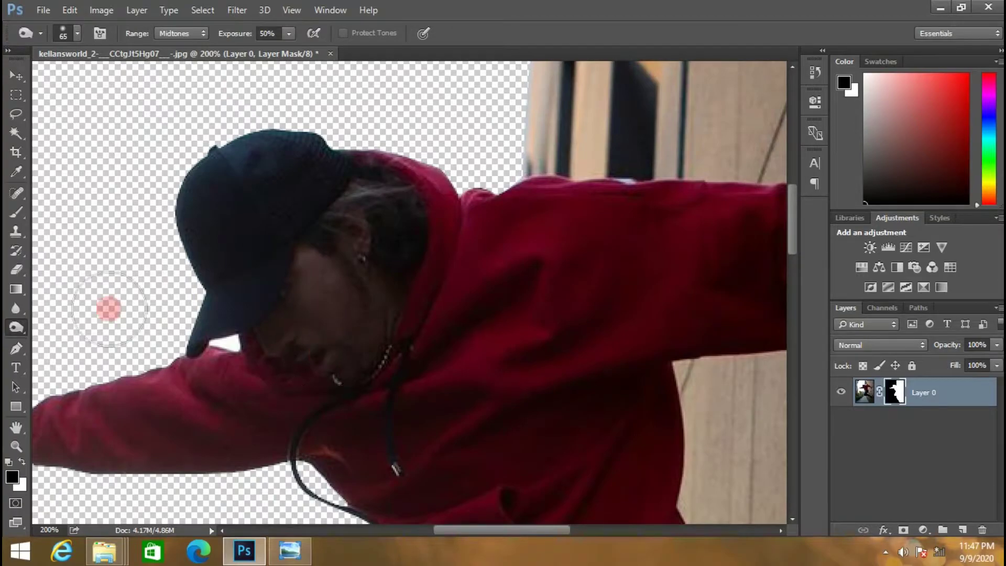
{"action": "left_click", "coordinate": [16, 133]}
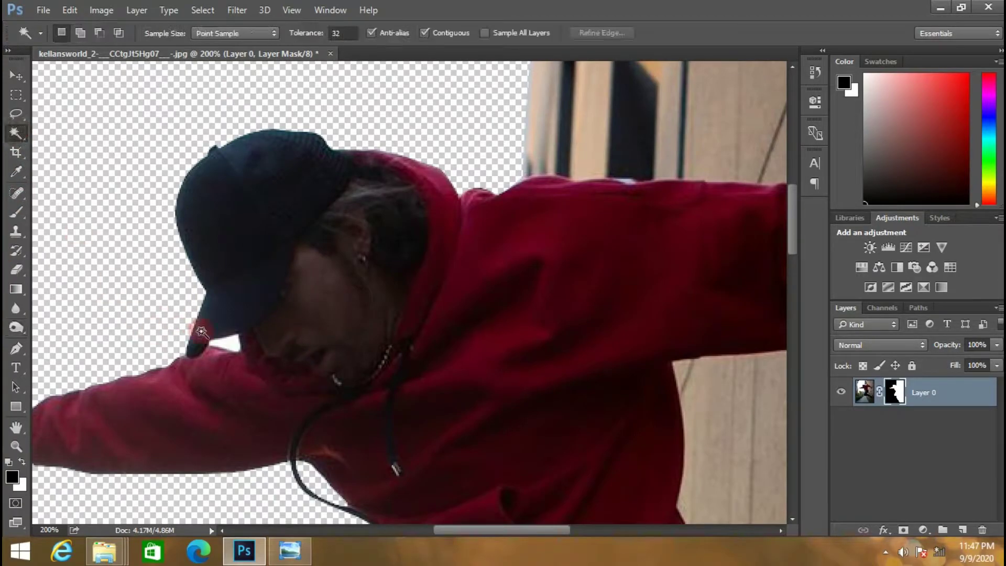
Step: Magic Wand the gap under the cap brim, set white as foreground, then deselect
{"action": "left_click", "coordinate": [231, 348]}
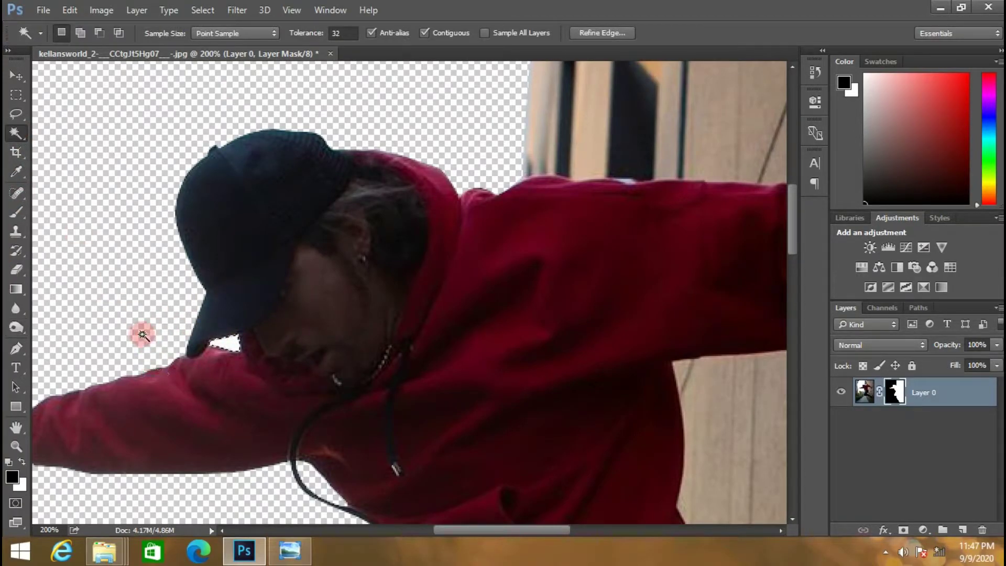
{"action": "left_click", "coordinate": [21, 462]}
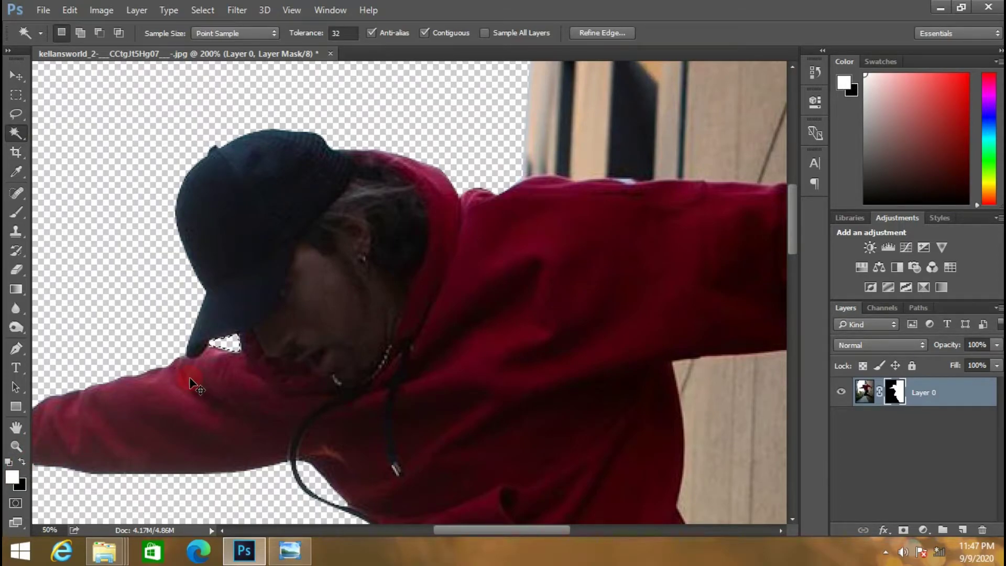
{"action": "key", "text": "ctrl+minus"}
{"action": "key", "text": "ctrl+minus"}
{"action": "key", "text": "ctrl+minus"}
{"action": "key", "text": "ctrl+plus"}
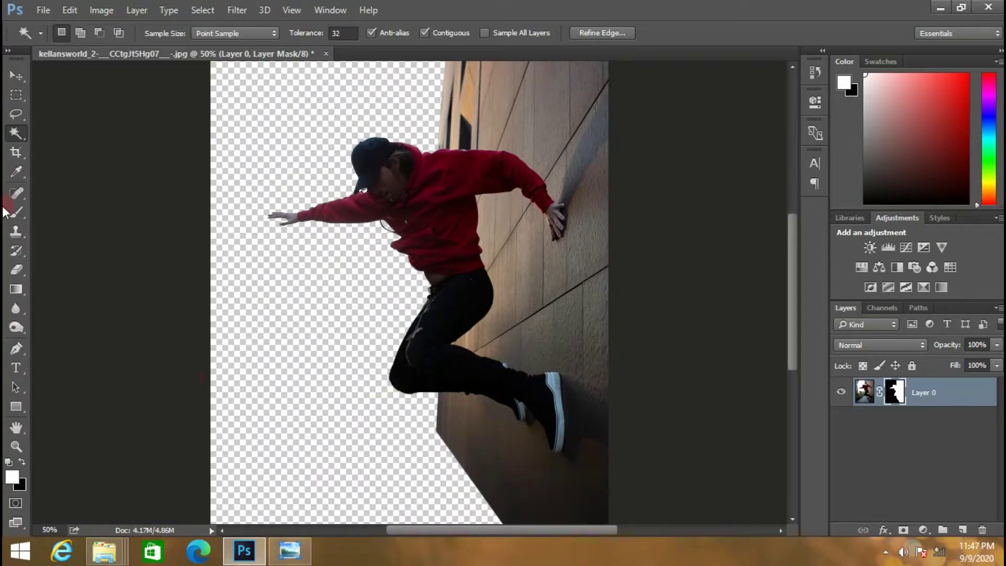
{"action": "right_click", "coordinate": [352, 278]}
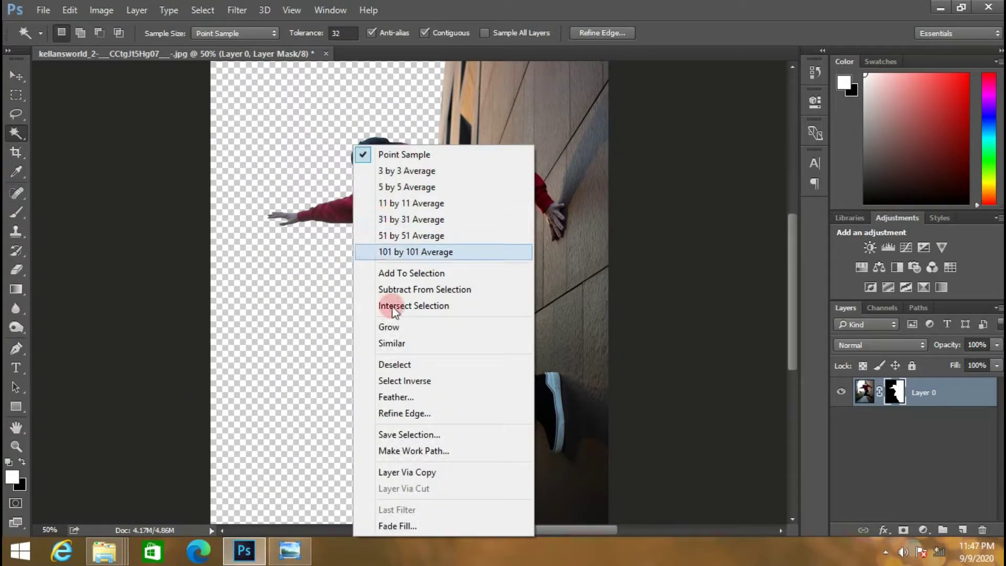
{"action": "left_click", "coordinate": [411, 364]}
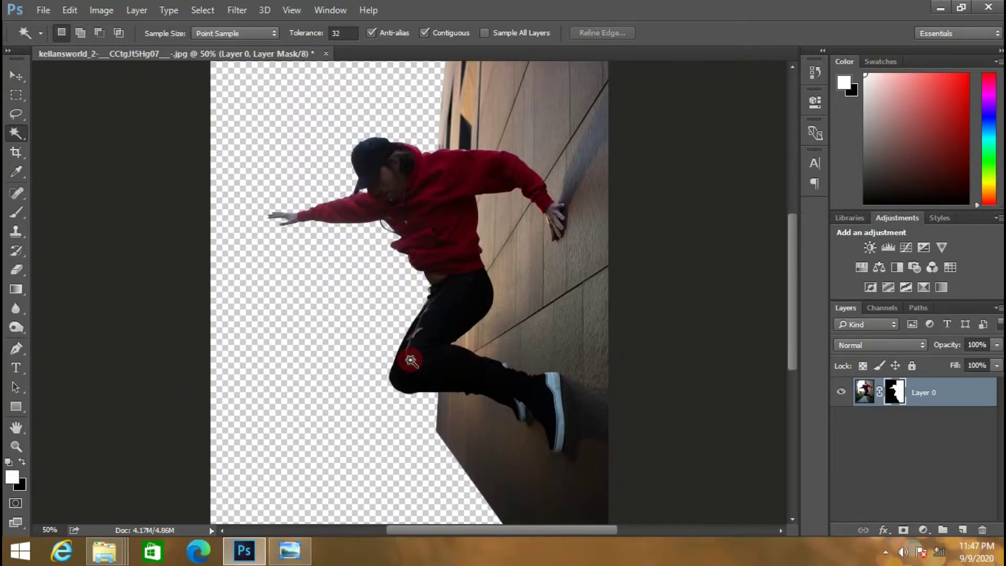
{"action": "scroll", "coordinate": [63, 303], "scroll_direction": "up", "scroll_amount": 2}
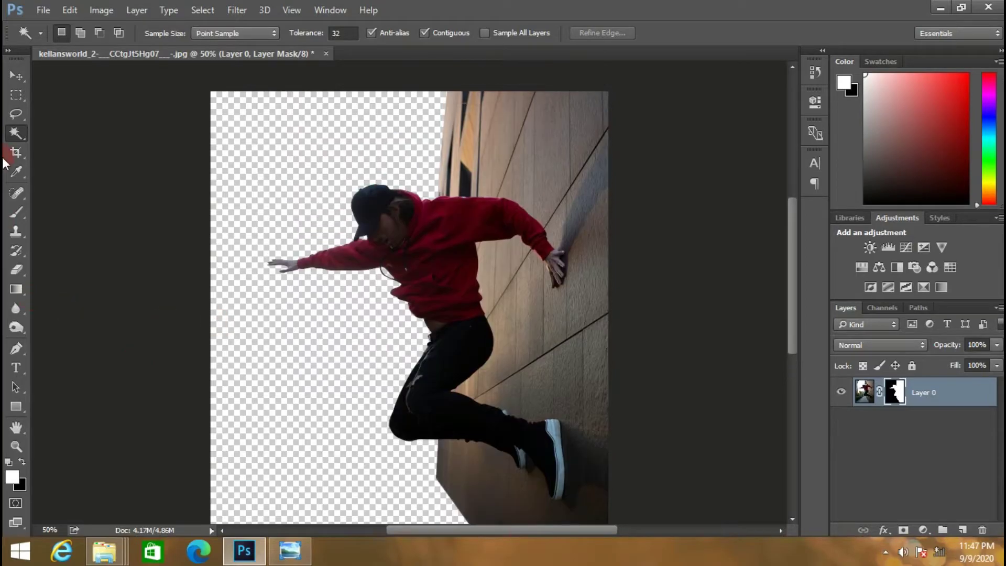
Step: Set the Crop tool to the 4 : 5 (8 : 10) ratio and commit the crop
{"action": "left_click", "coordinate": [13, 154]}
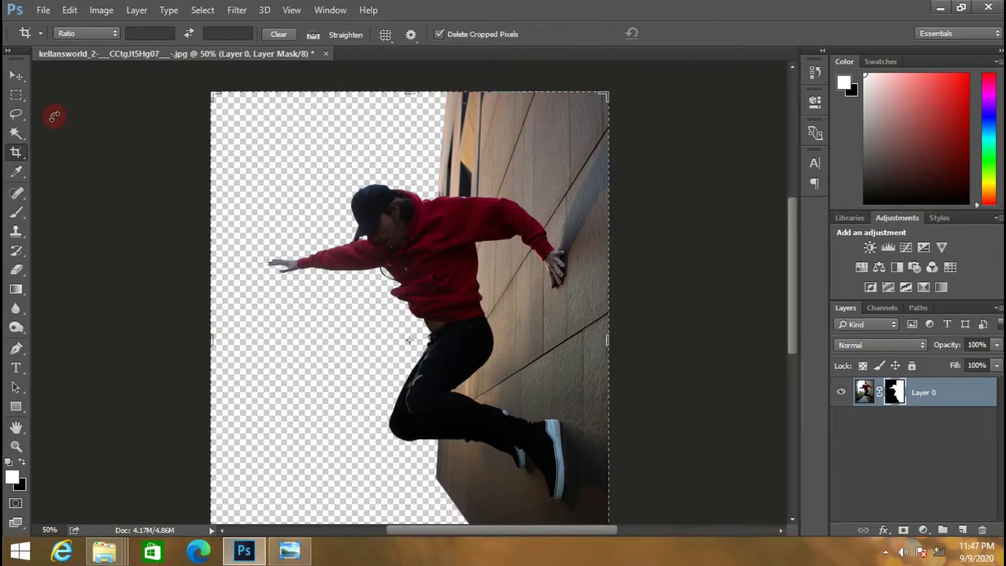
{"action": "left_click", "coordinate": [4, 5]}
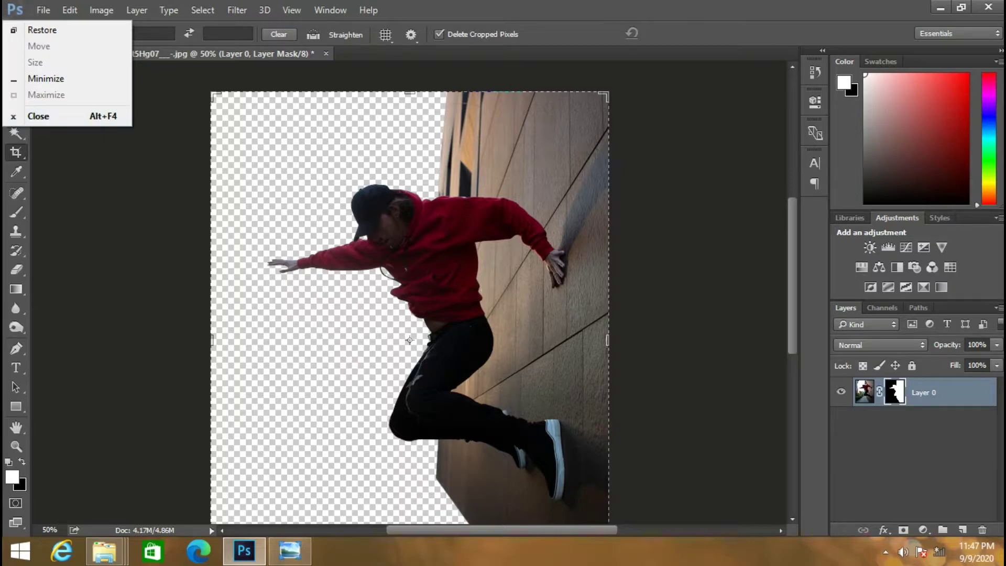
{"action": "left_click", "coordinate": [162, 101]}
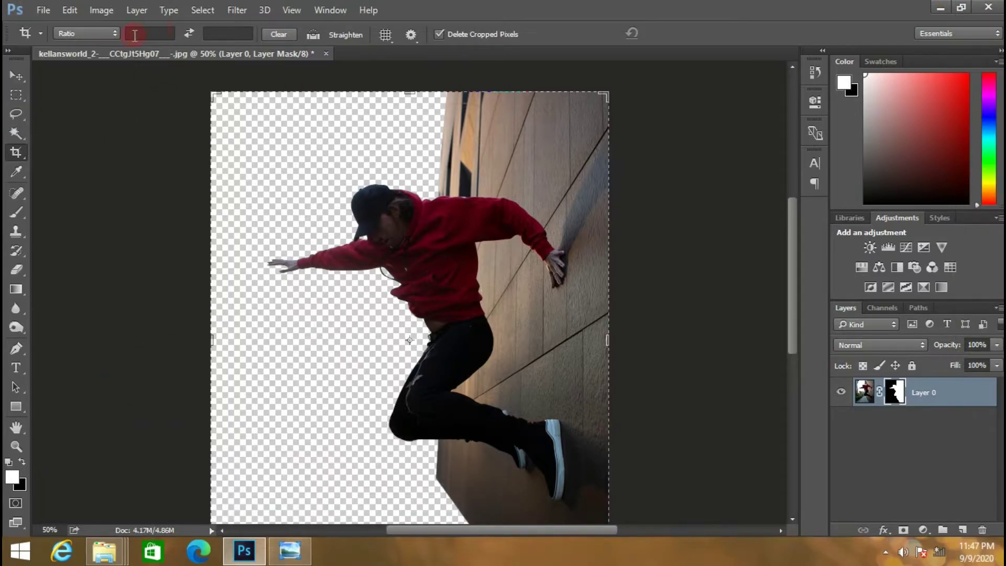
{"action": "left_click", "coordinate": [81, 33]}
{"action": "left_click", "coordinate": [72, 90]}
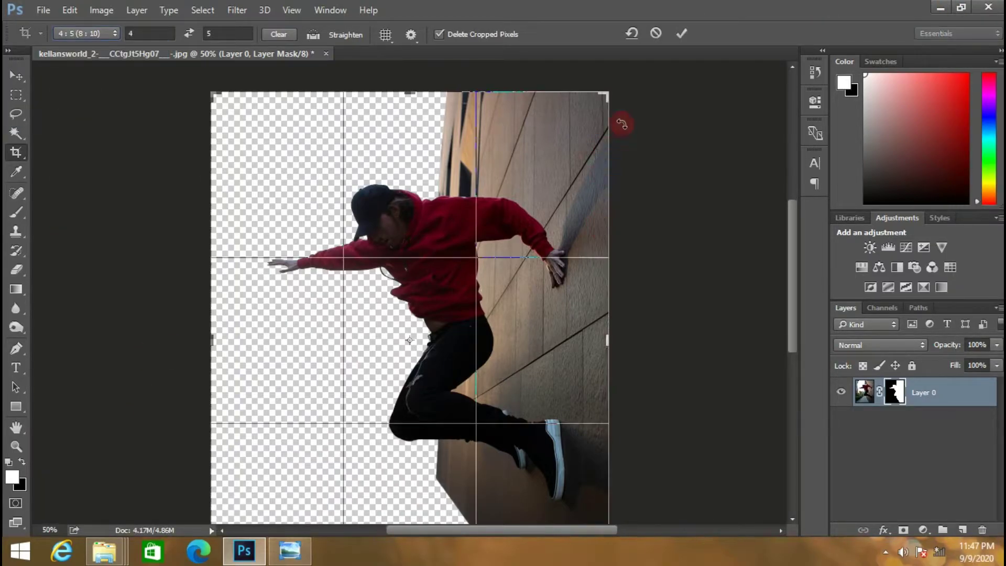
{"action": "left_click", "coordinate": [665, 33]}
{"action": "left_click", "coordinate": [16, 152]}
Step: Place the italy-e-order-mandate-jan-2020 city photo into the document
{"action": "left_click", "coordinate": [45, 9]}
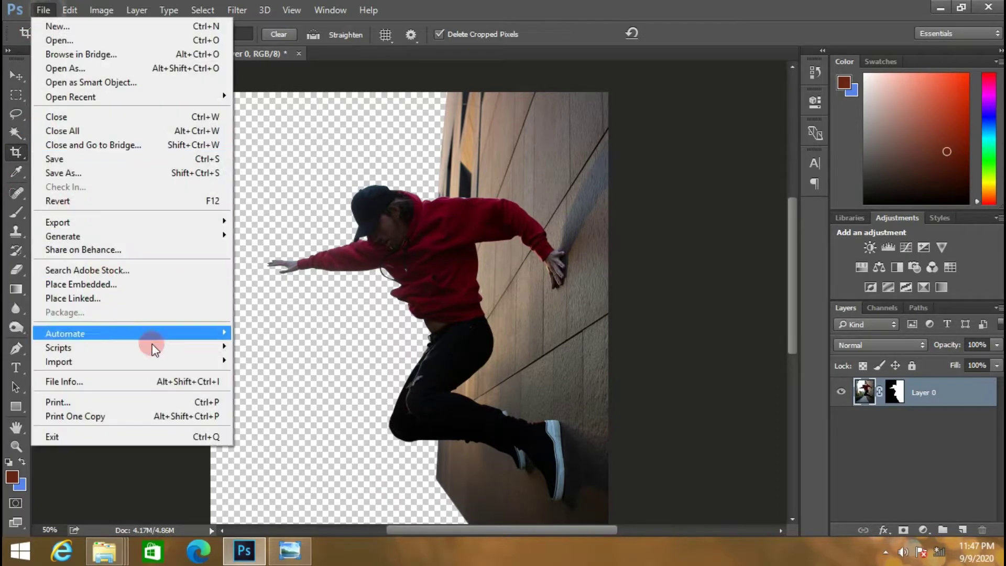
{"action": "left_click", "coordinate": [95, 284]}
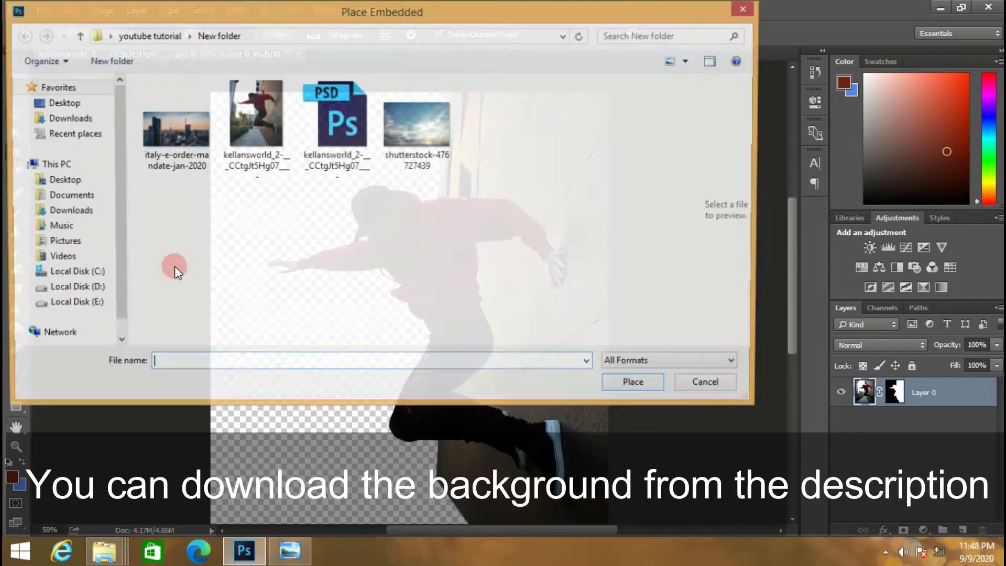
{"action": "left_click", "coordinate": [174, 126]}
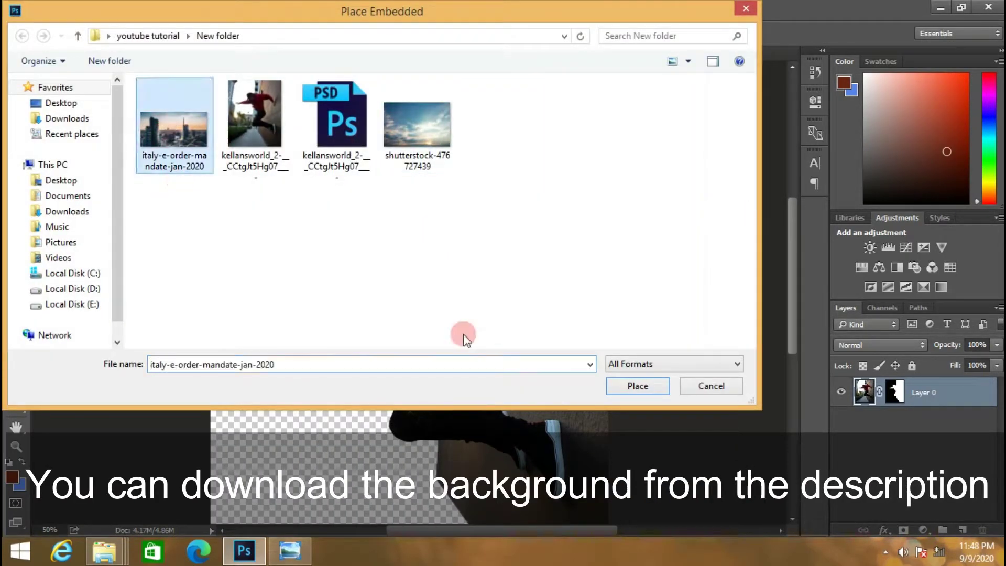
{"action": "left_click", "coordinate": [638, 385]}
Step: Move the city image lower, flip it horizontally, and keep the man layer above it
{"action": "left_click_drag", "start_coordinate": [333, 360], "coordinate": [372, 409]}
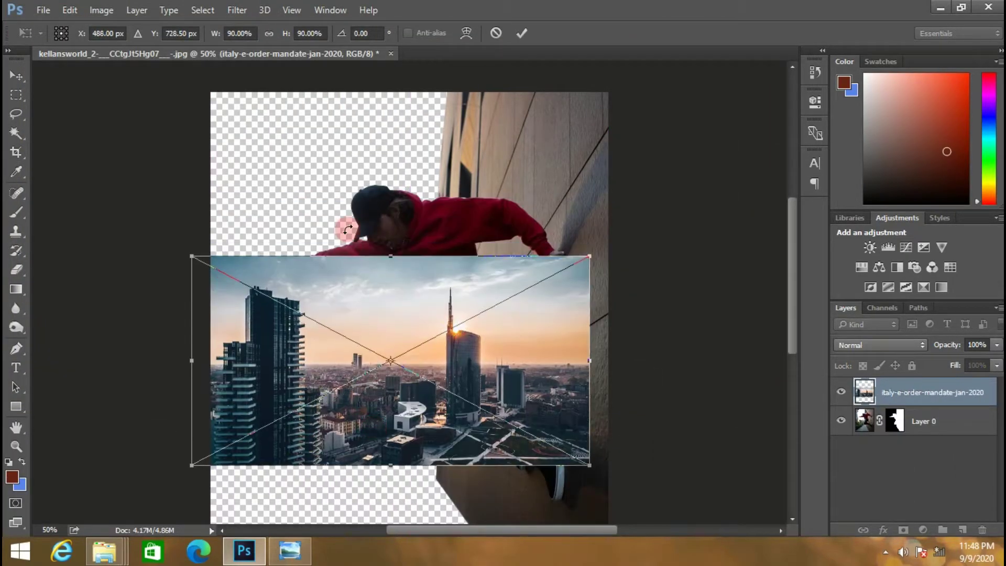
{"action": "key", "text": "ctrl+minus"}
{"action": "left_click", "coordinate": [269, 34]}
{"action": "mouse_move", "coordinate": [398, 341]}
{"action": "left_mouse_down"}
{"action": "mouse_move", "coordinate": [452, 401]}
{"action": "mouse_move", "coordinate": [360, 399]}
{"action": "mouse_move", "coordinate": [426, 392]}
{"action": "left_mouse_up"}
{"action": "right_click", "coordinate": [412, 410]}
{"action": "left_click", "coordinate": [430, 387]}
{"action": "left_click", "coordinate": [521, 33]}
{"action": "key", "text": "c"}
{"action": "left_click_drag", "start_coordinate": [940, 426], "coordinate": [933, 392]}
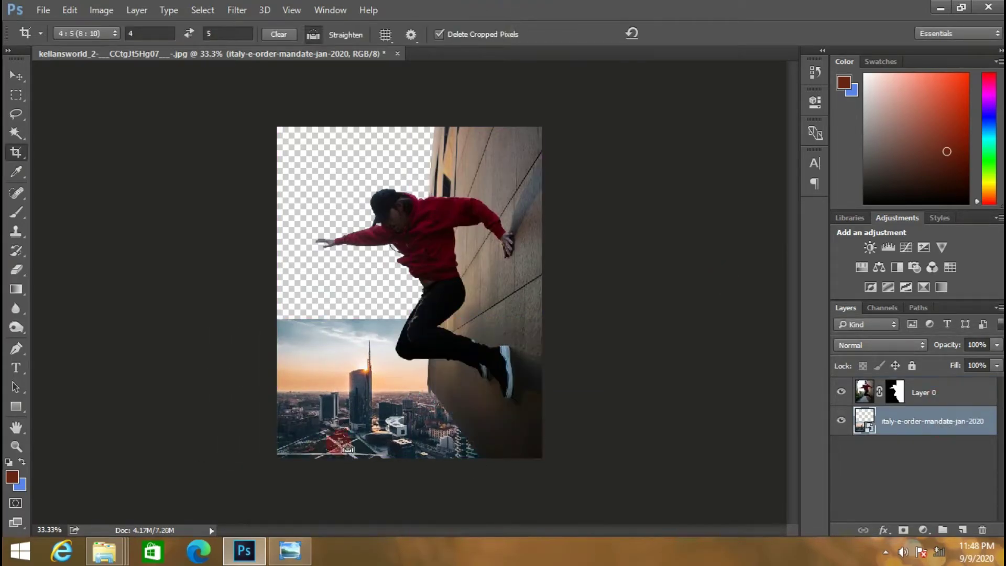
Step: Enlarge the city image with Free Transform, stretching it taller and wider, then commit
{"action": "key", "text": "ctrl+t"}
{"action": "left_click", "coordinate": [277, 32]}
{"action": "mouse_move", "coordinate": [543, 318]}
{"action": "left_mouse_down"}
{"action": "mouse_move", "coordinate": [492, 267]}
{"action": "mouse_move", "coordinate": [522, 238]}
{"action": "left_mouse_up"}
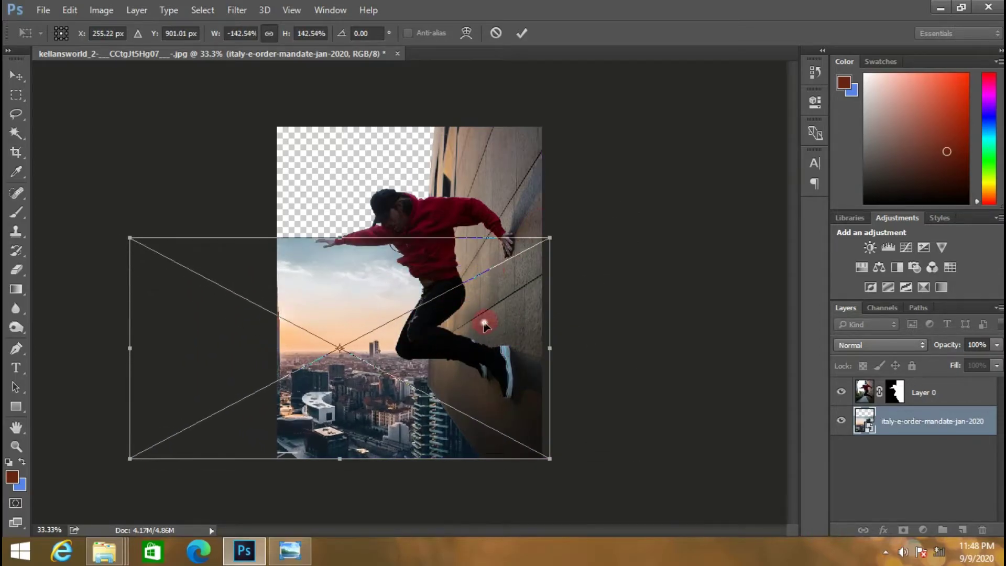
{"action": "left_click_drag", "start_coordinate": [307, 231], "coordinate": [306, 218]}
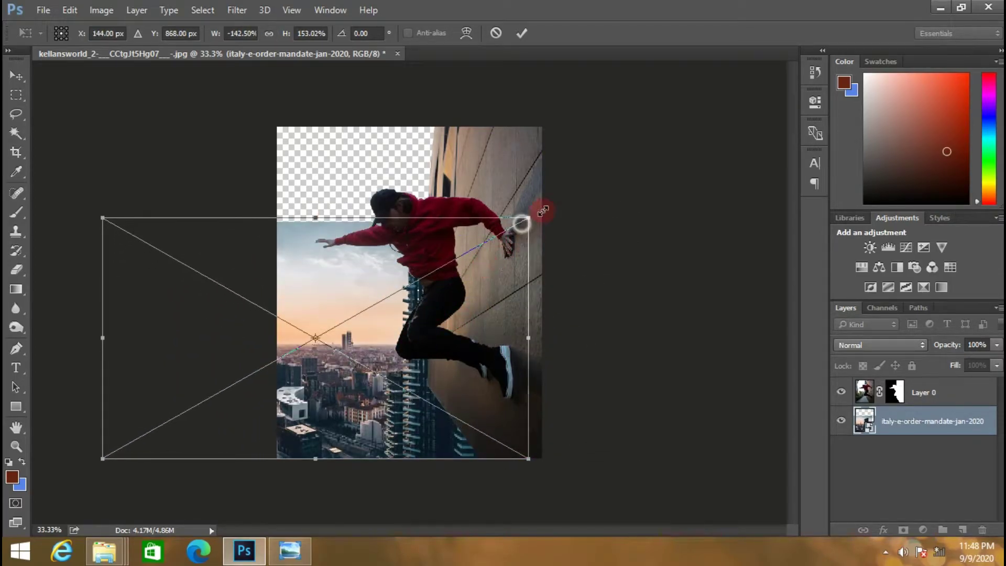
{"action": "left_click_drag", "start_coordinate": [521, 218], "coordinate": [527, 205]}
{"action": "left_click_drag", "start_coordinate": [526, 318], "coordinate": [532, 325]}
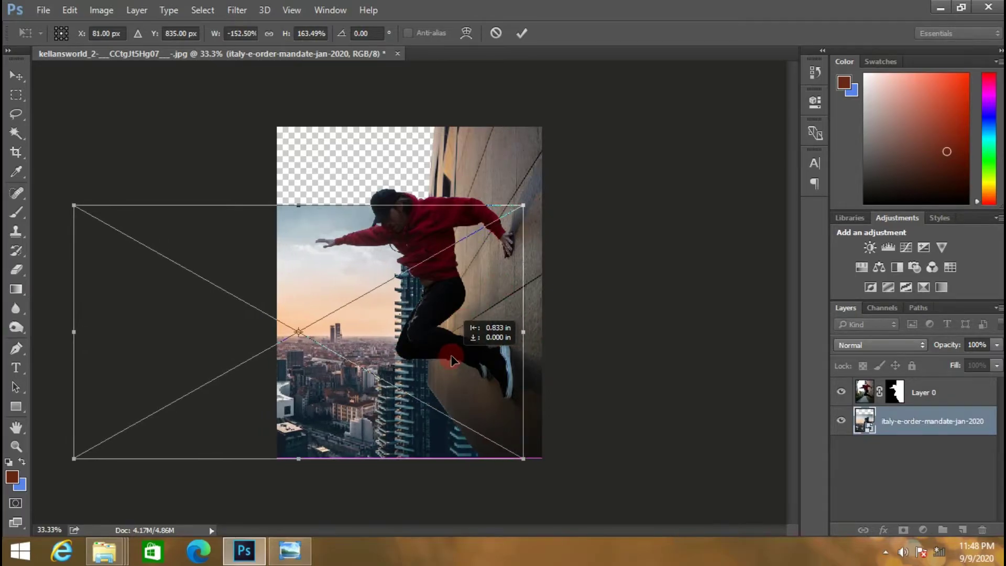
{"action": "left_click_drag", "start_coordinate": [472, 335], "coordinate": [468, 360]}
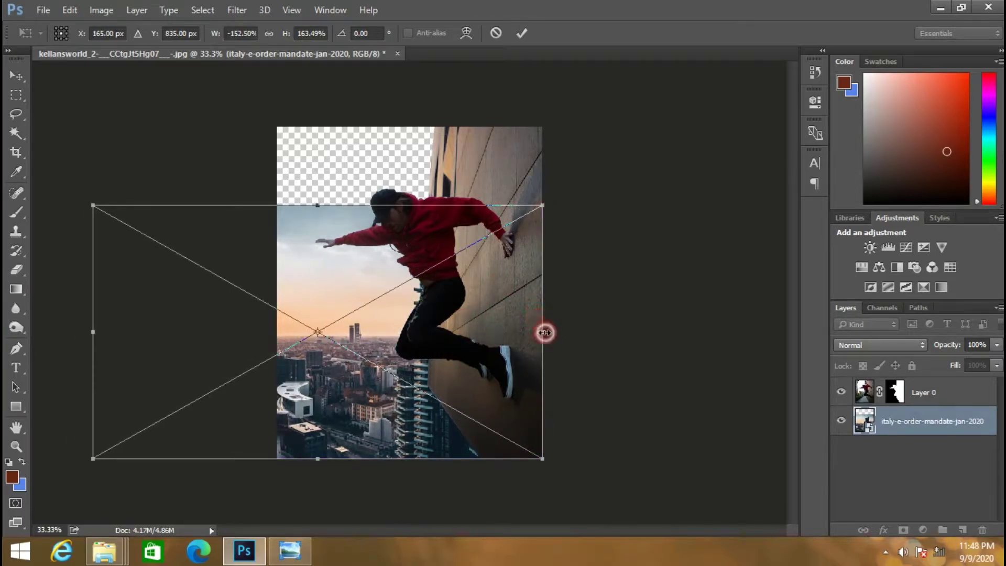
{"action": "left_click_drag", "start_coordinate": [545, 332], "coordinate": [537, 332]}
{"action": "left_click_drag", "start_coordinate": [243, 359], "coordinate": [246, 359]}
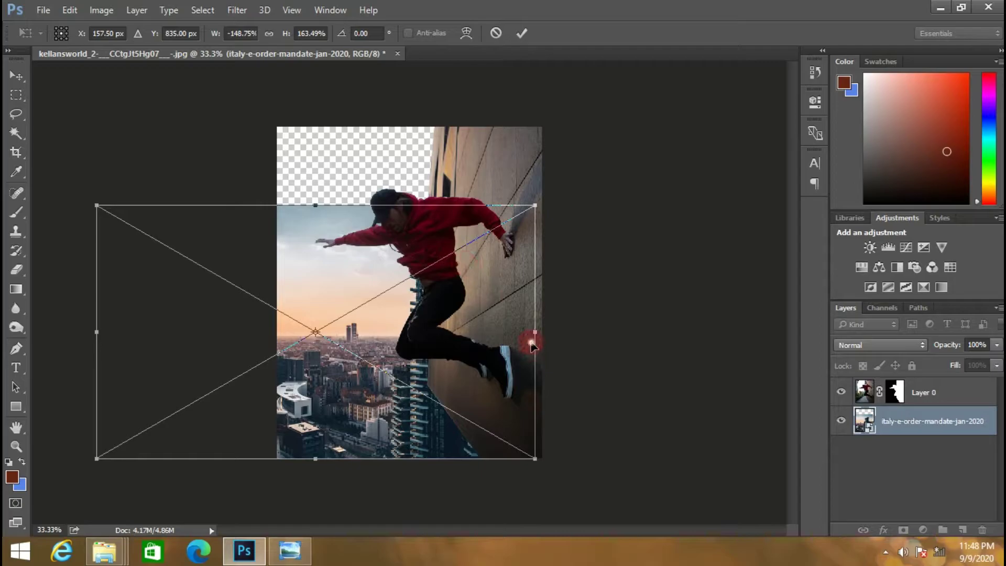
{"action": "left_click_drag", "start_coordinate": [532, 331], "coordinate": [520, 332]}
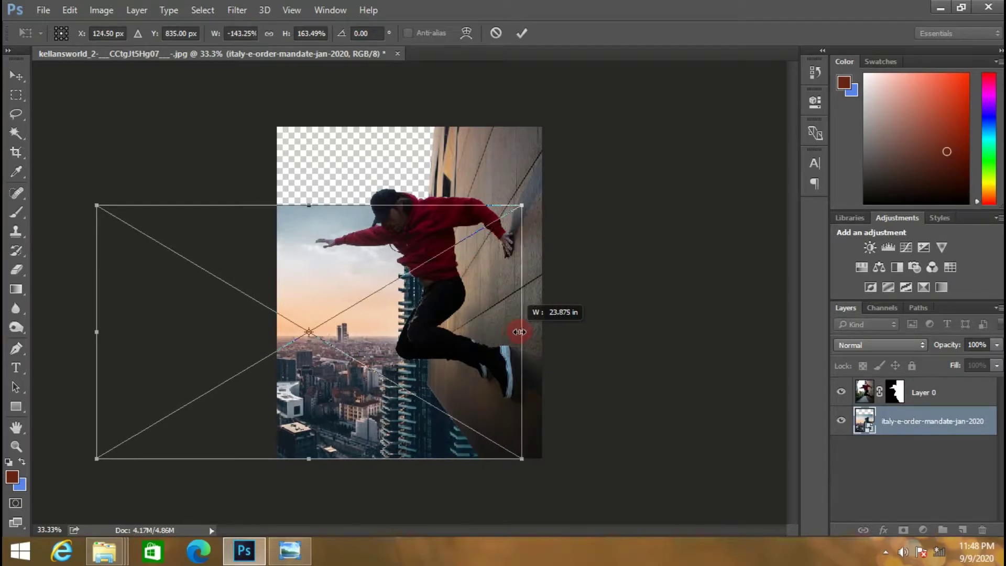
{"action": "left_click", "coordinate": [522, 33]}
{"action": "key", "text": "c"}
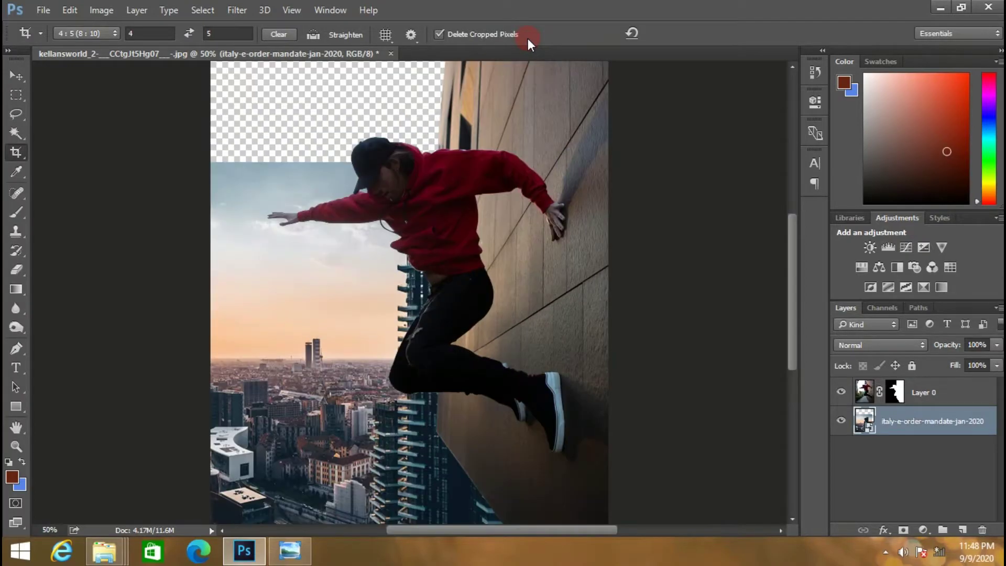
Step: Nudge the city image into position, then re-stretch it taller, wider left and shifted right
{"action": "key", "text": "v"}
{"action": "left_click_drag", "start_coordinate": [308, 345], "coordinate": [314, 304]}
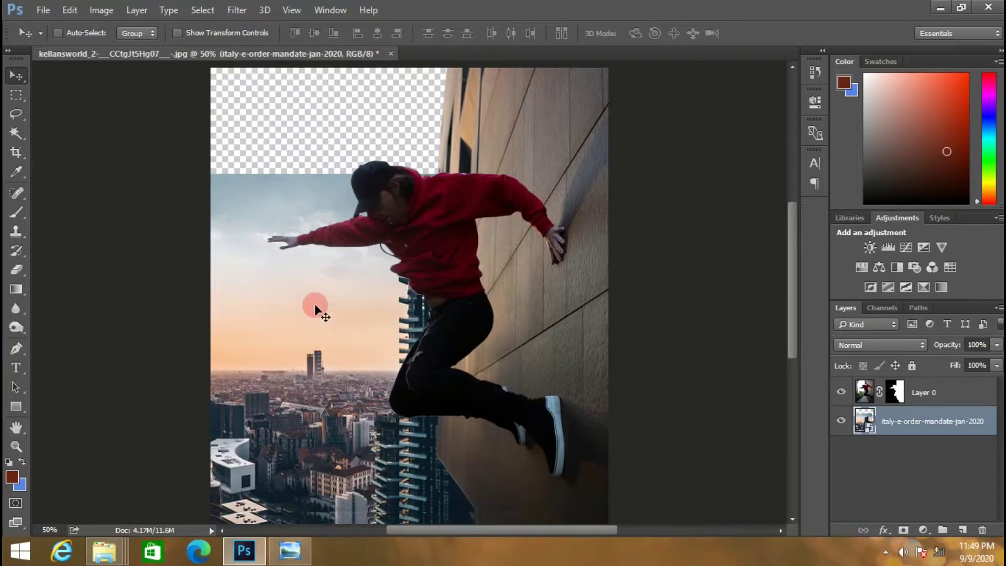
{"action": "key", "text": "ctrl+minus"}
{"action": "key", "text": "ctrl+t"}
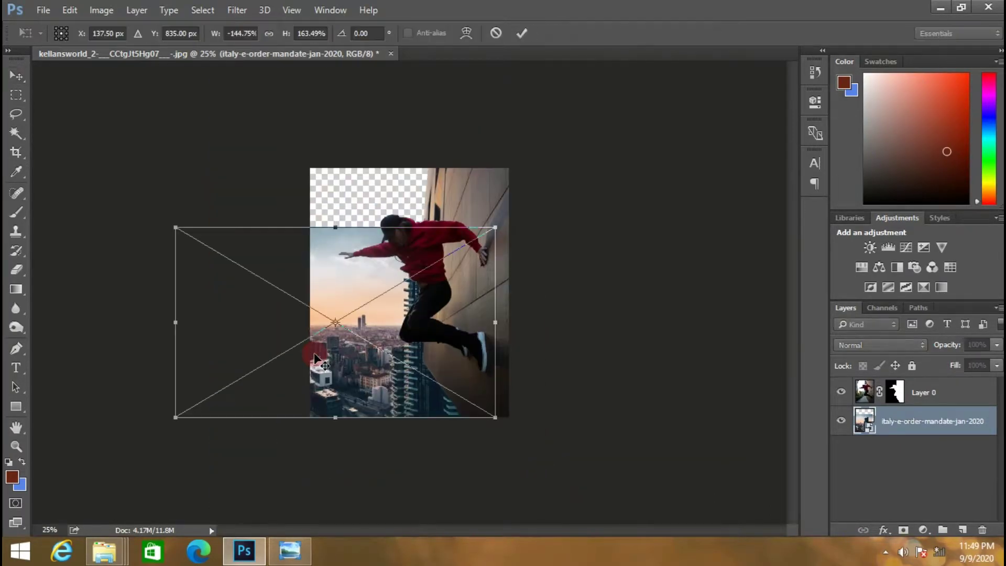
{"action": "left_click", "coordinate": [269, 33]}
{"action": "left_click_drag", "start_coordinate": [497, 239], "coordinate": [510, 239]}
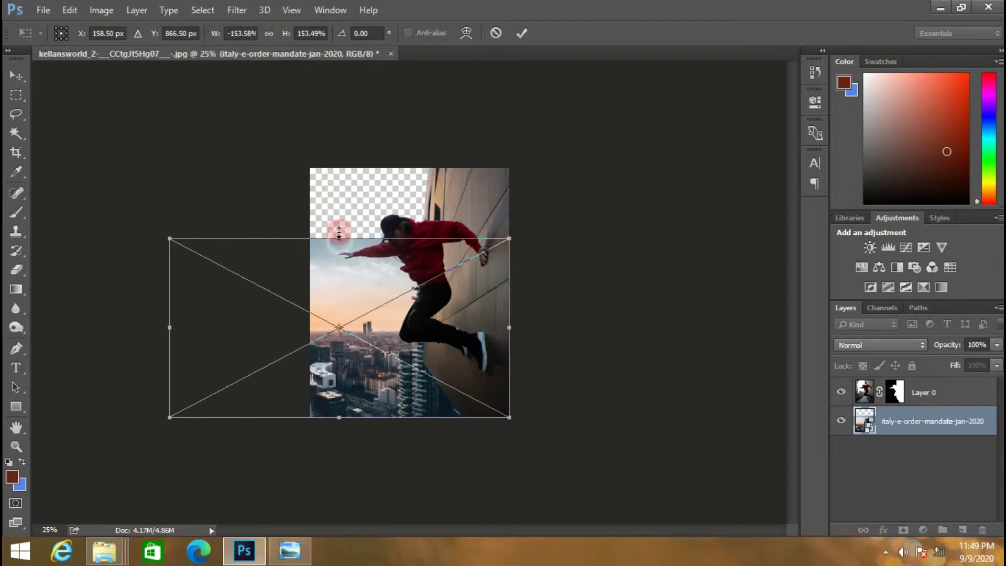
{"action": "left_click_drag", "start_coordinate": [339, 233], "coordinate": [339, 221]}
{"action": "left_click_drag", "start_coordinate": [169, 321], "coordinate": [157, 321]}
{"action": "left_click_drag", "start_coordinate": [400, 337], "coordinate": [425, 346]}
{"action": "left_click_drag", "start_coordinate": [517, 321], "coordinate": [499, 321]}
{"action": "left_click_drag", "start_coordinate": [416, 352], "coordinate": [423, 352]}
{"action": "left_click_drag", "start_coordinate": [498, 321], "coordinate": [495, 320]}
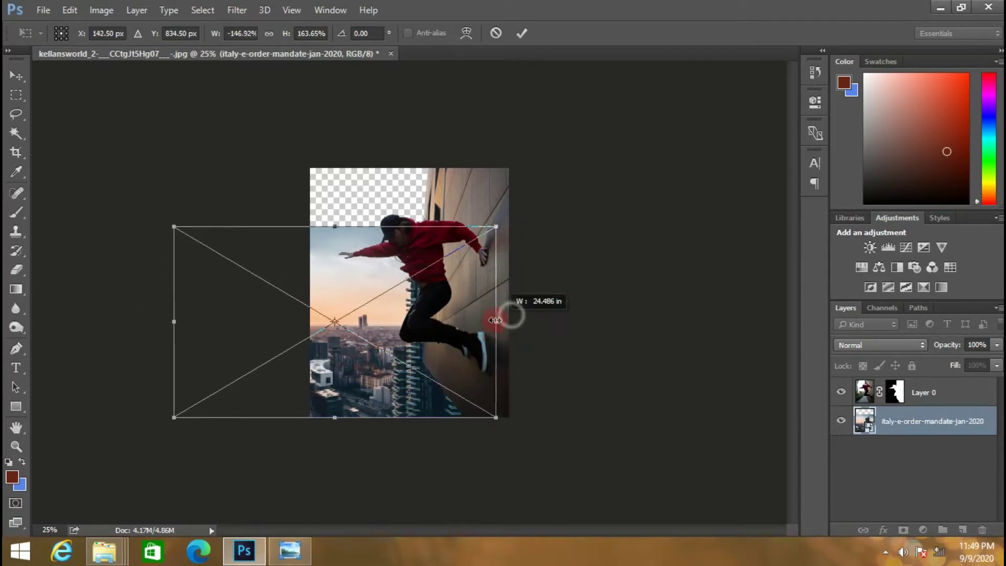
Step: Shrink and reposition the city image, raise its top edge, widen it slightly, and confirm
{"action": "left_click", "coordinate": [269, 33]}
{"action": "left_click_drag", "start_coordinate": [292, 325], "coordinate": [375, 341]}
{"action": "left_click_drag", "start_coordinate": [173, 247], "coordinate": [196, 256]}
{"action": "left_click_drag", "start_coordinate": [289, 294], "coordinate": [283, 299]}
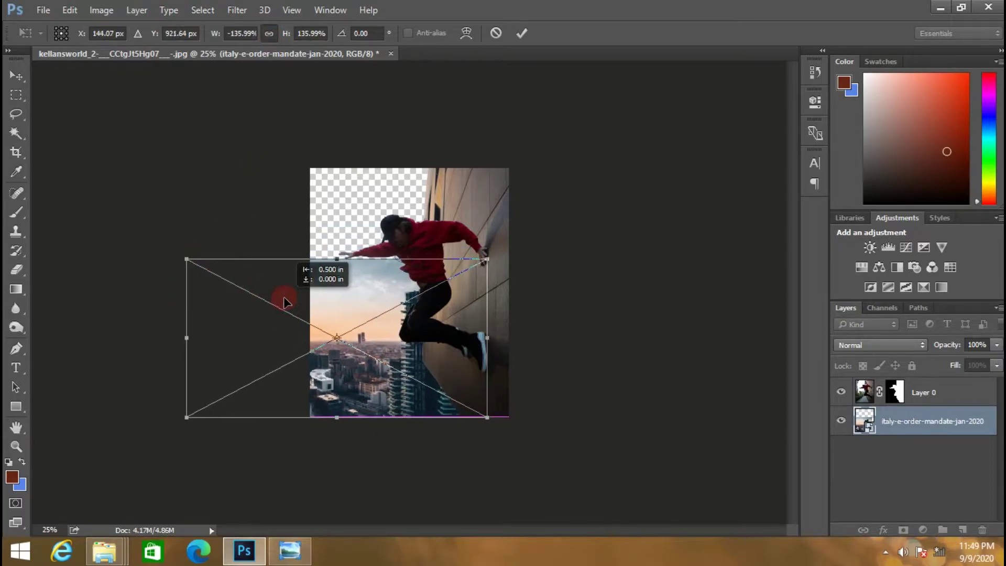
{"action": "left_click", "coordinate": [522, 33]}
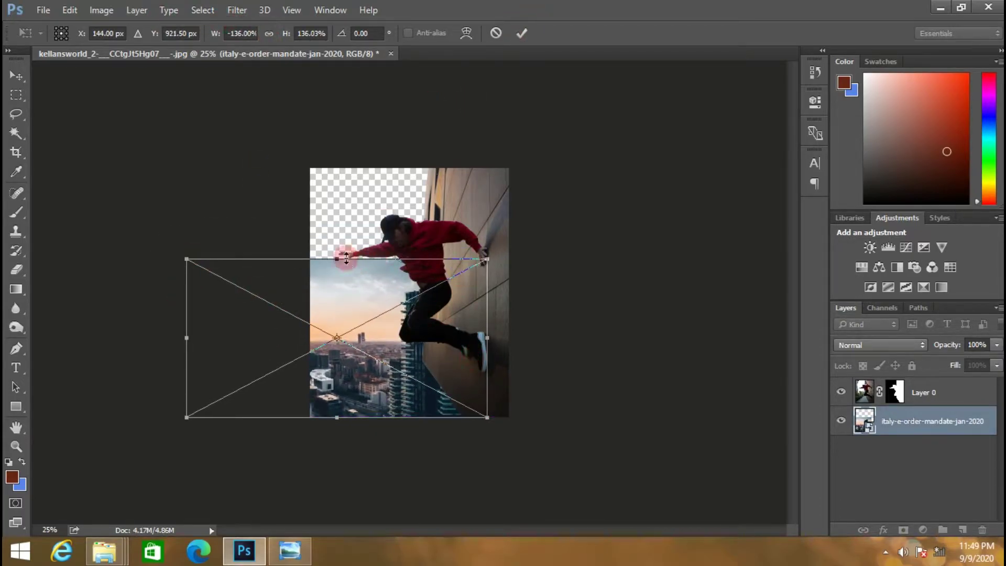
{"action": "left_click_drag", "start_coordinate": [346, 257], "coordinate": [336, 224]}
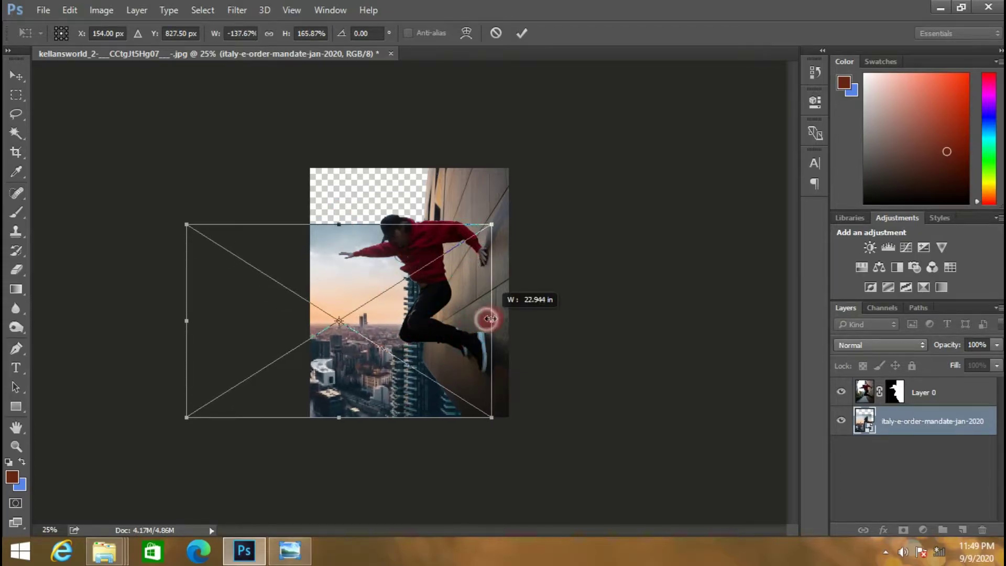
{"action": "left_click_drag", "start_coordinate": [482, 321], "coordinate": [493, 320]}
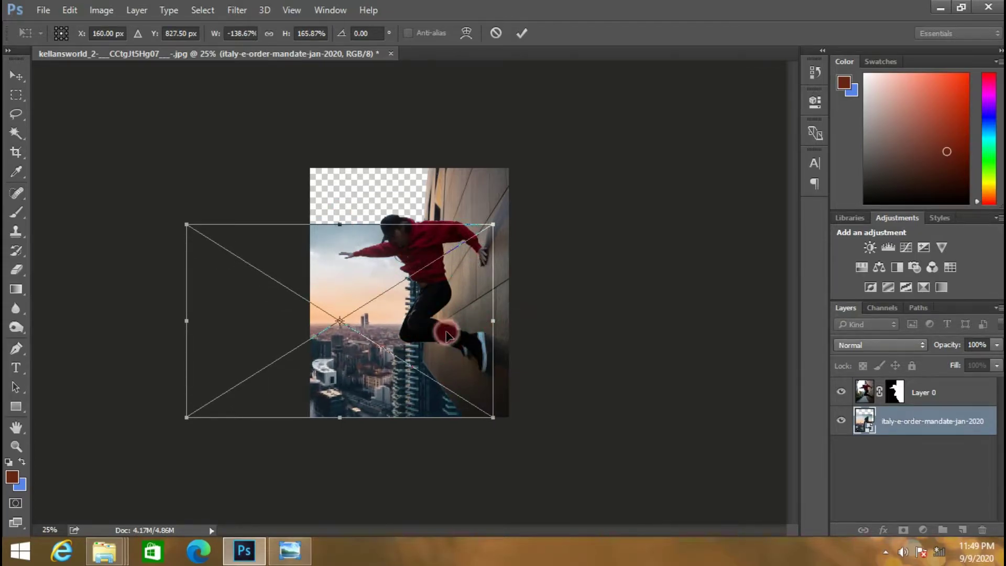
{"action": "left_click", "coordinate": [523, 33]}
Step: Zoom in and scroll around to inspect the city placed beneath the man
{"action": "key", "text": "ctrl+plus"}
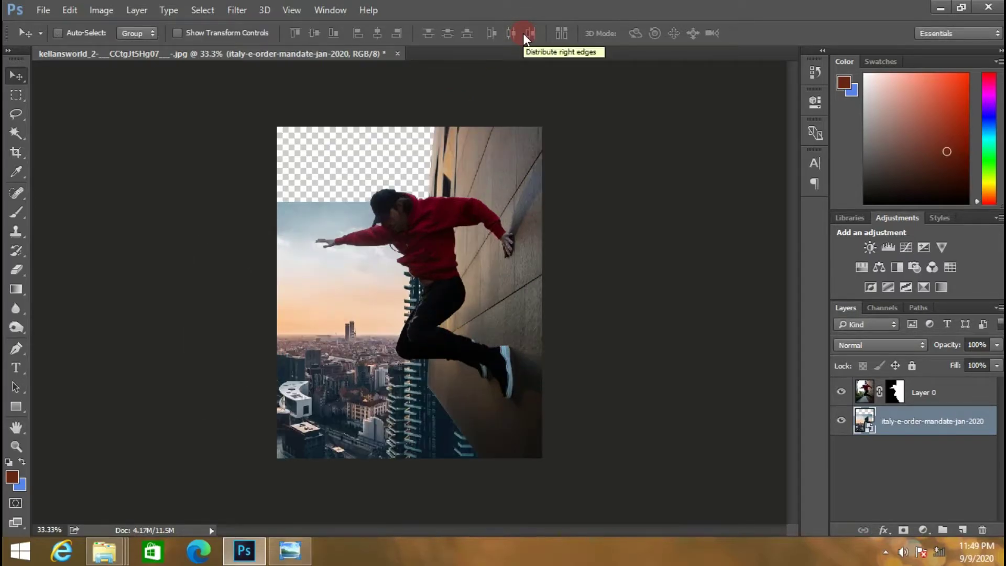
{"action": "key", "text": "ctrl+plus"}
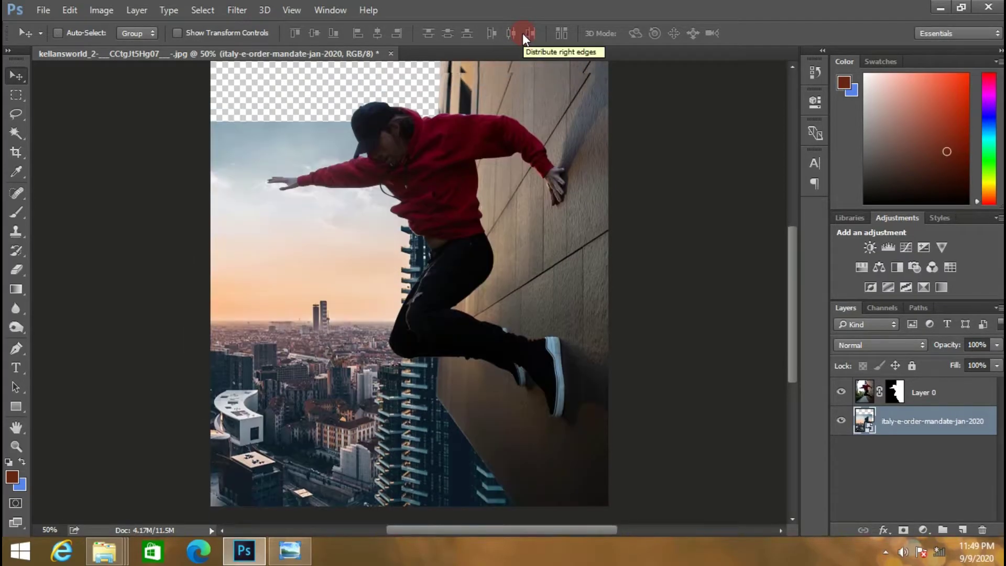
{"action": "scroll", "coordinate": [477, 459], "scroll_direction": "down", "scroll_amount": 2}
{"action": "scroll", "coordinate": [477, 458], "scroll_direction": "down", "scroll_amount": 3}
{"action": "left_click_drag", "start_coordinate": [379, 456], "coordinate": [377, 464]}
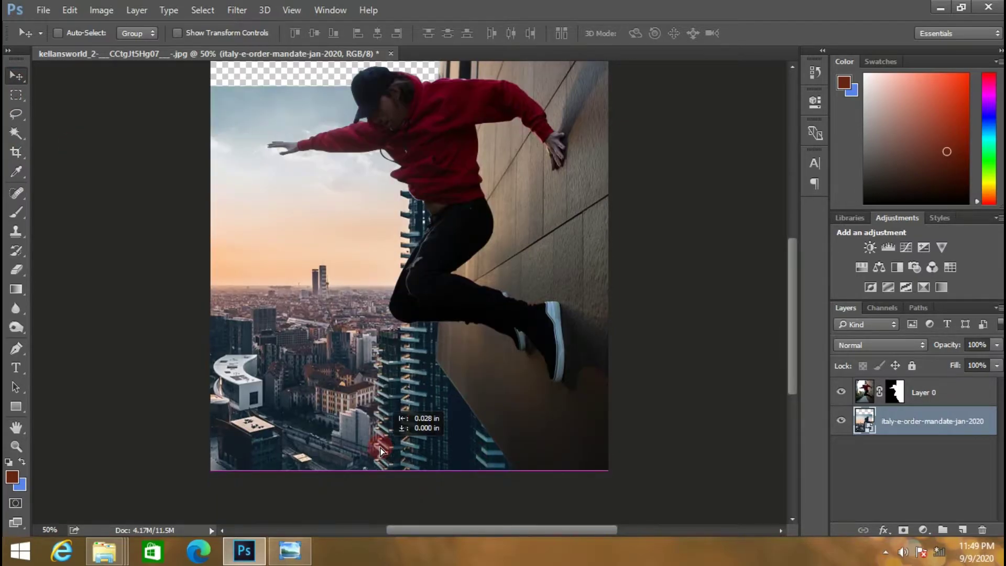
{"action": "scroll", "coordinate": [373, 410], "scroll_direction": "up", "scroll_amount": 2}
{"action": "scroll", "coordinate": [362, 412], "scroll_direction": "up", "scroll_amount": 3}
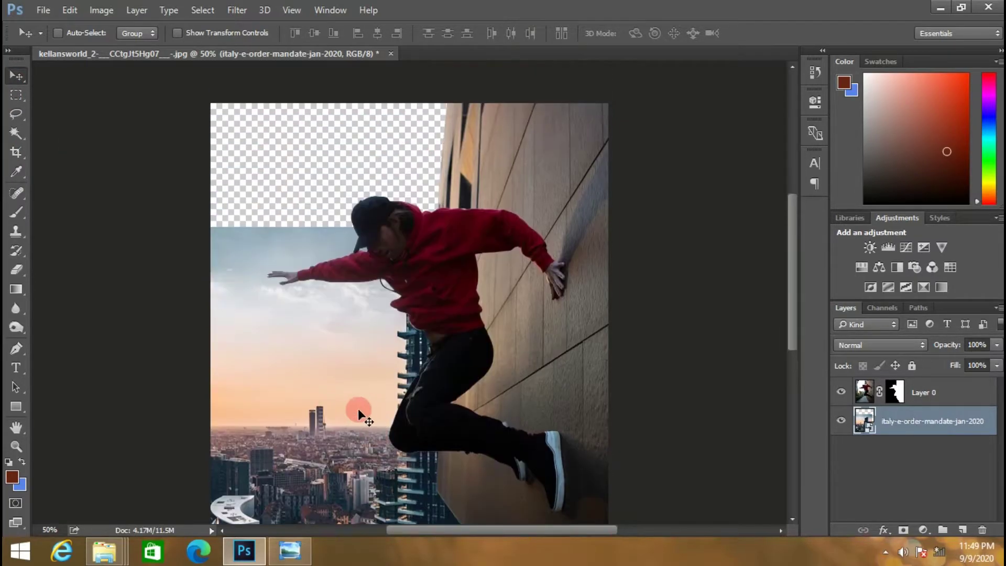
{"action": "scroll", "coordinate": [356, 406], "scroll_direction": "down", "scroll_amount": 5}
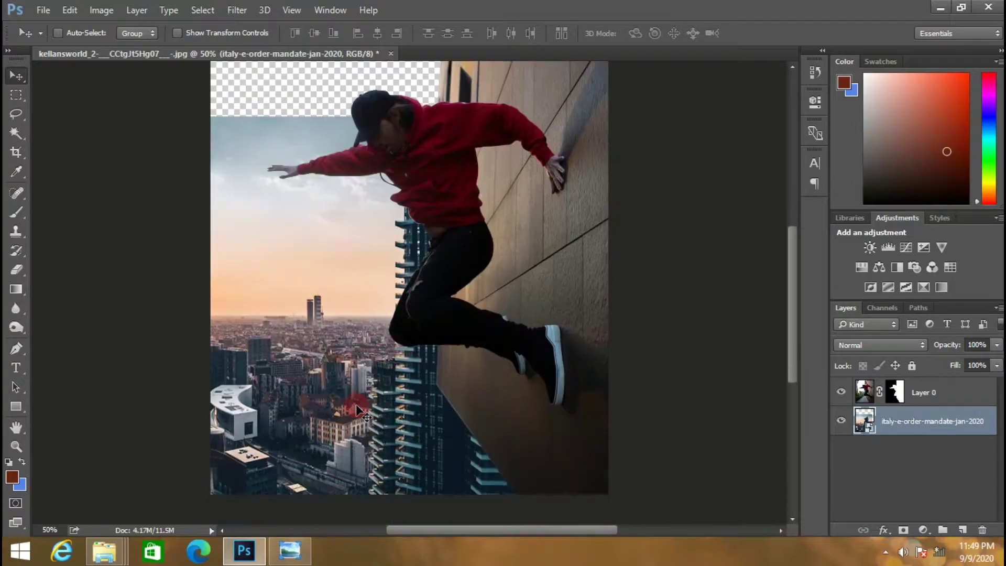
{"action": "scroll", "coordinate": [348, 400], "scroll_direction": "up", "scroll_amount": 3}
{"action": "scroll", "coordinate": [348, 401], "scroll_direction": "down", "scroll_amount": 3}
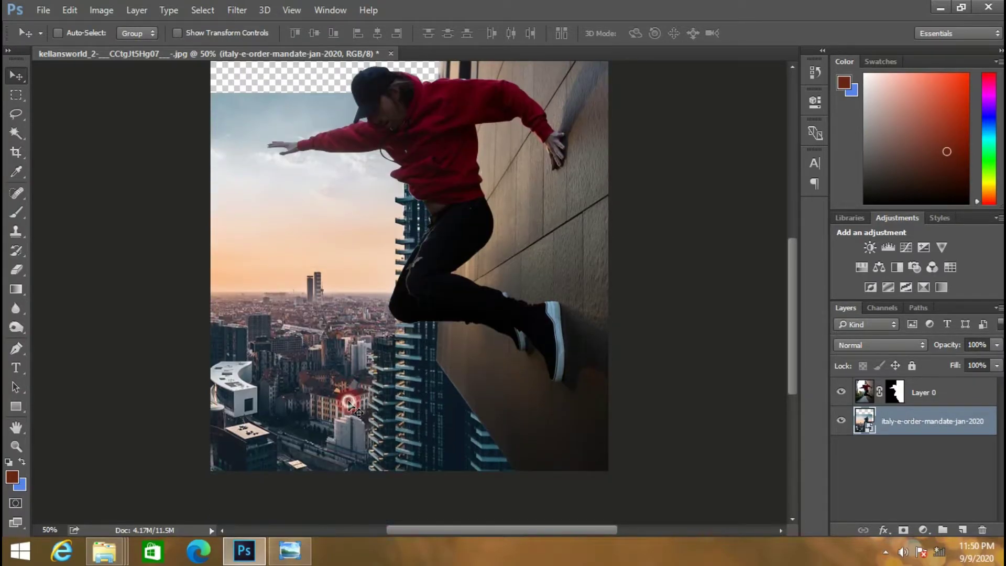
{"action": "left_click_drag", "start_coordinate": [348, 400], "coordinate": [354, 490]}
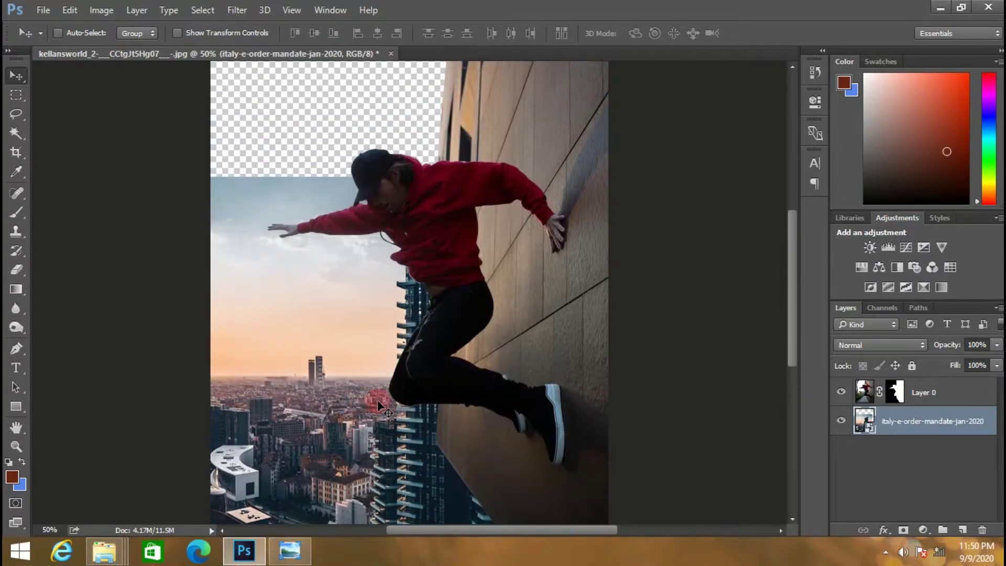
{"action": "scroll", "coordinate": [377, 401], "scroll_direction": "up", "scroll_amount": 1}
{"action": "left_click", "coordinate": [38, 9]}
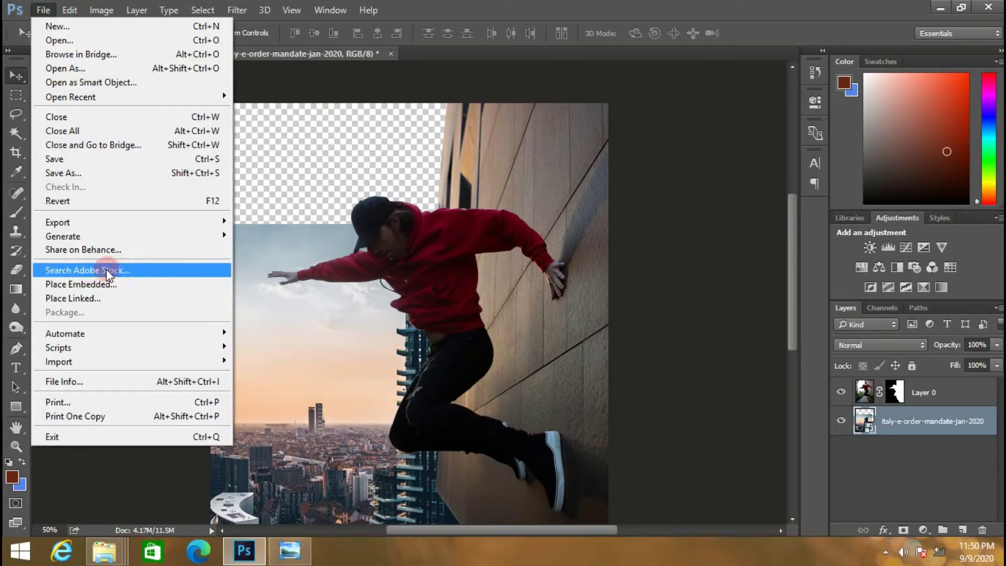
Step: Place the shutterstock-476727439 sky photo, scale it to about 132.58% and align it to the canvas top
{"action": "left_click", "coordinate": [113, 286]}
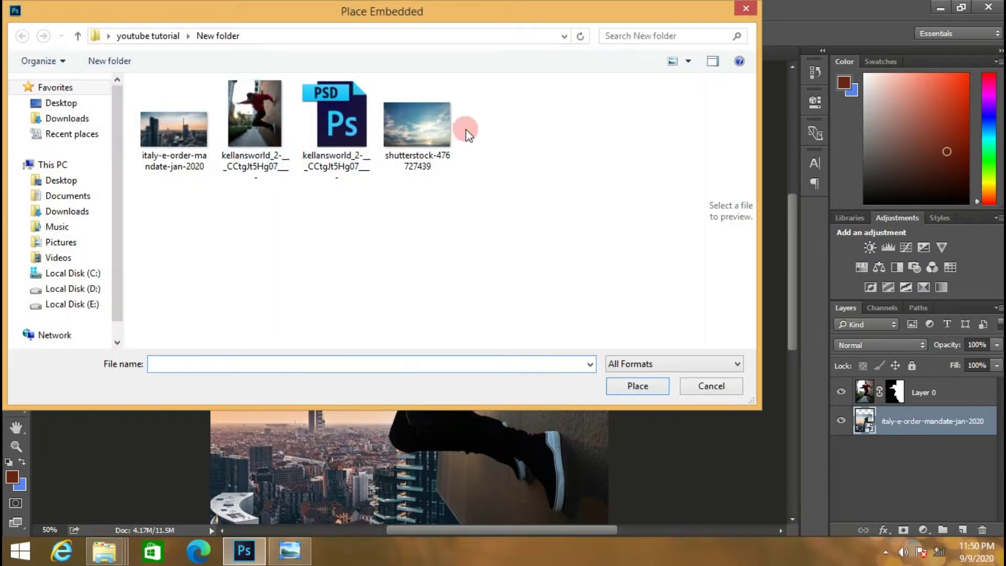
{"action": "left_click", "coordinate": [450, 131]}
{"action": "left_click", "coordinate": [636, 379]}
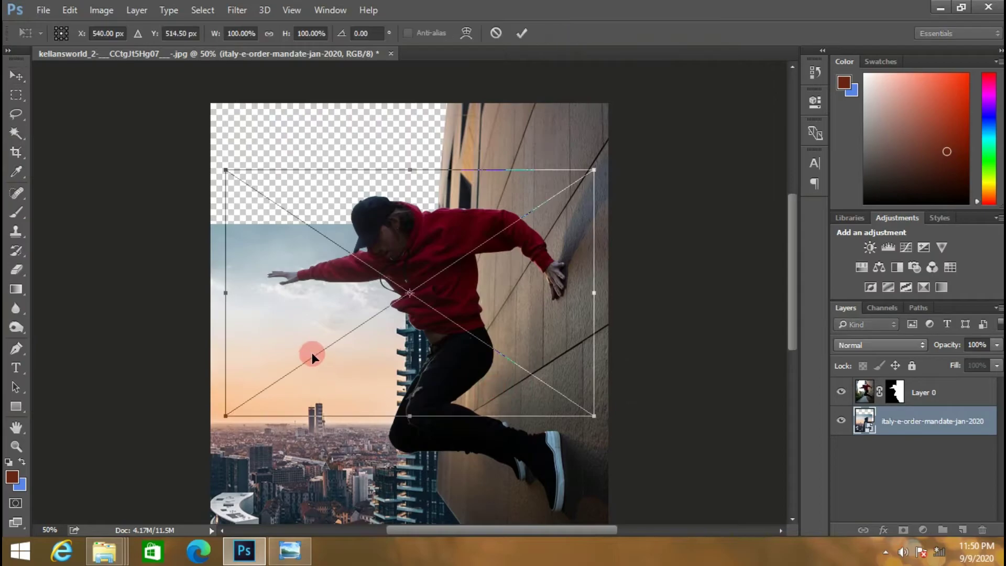
{"action": "left_click_drag", "start_coordinate": [354, 309], "coordinate": [314, 335]}
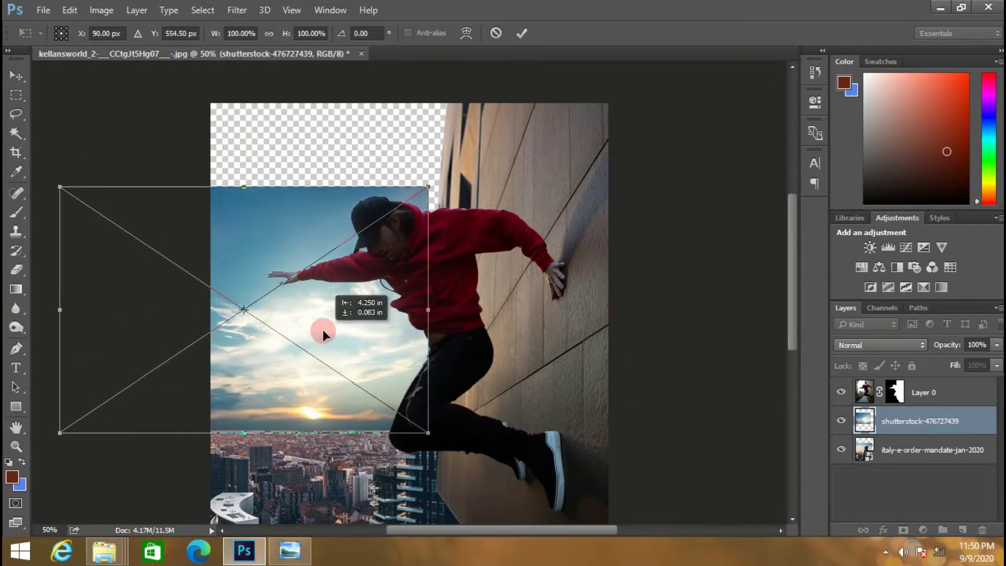
{"action": "left_click_drag", "start_coordinate": [314, 333], "coordinate": [323, 332]}
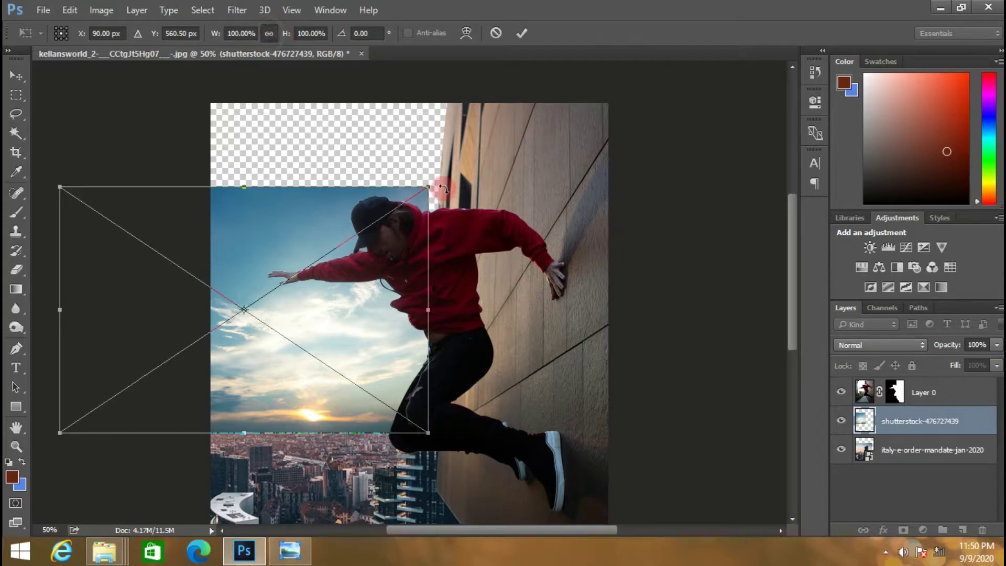
{"action": "left_click_drag", "start_coordinate": [450, 163], "coordinate": [542, 79]}
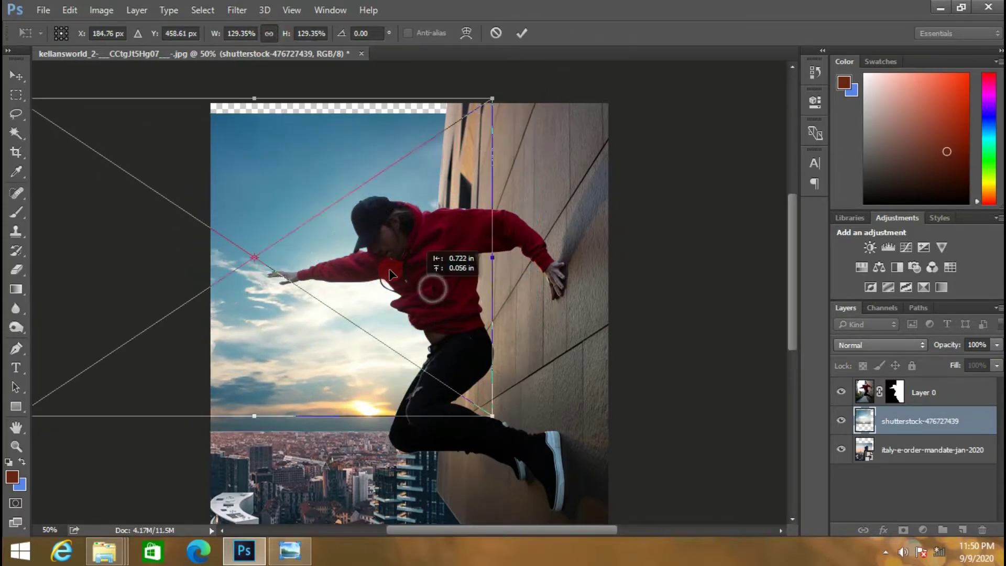
{"action": "mouse_move", "coordinate": [435, 291]}
{"action": "left_mouse_down"}
{"action": "mouse_move", "coordinate": [385, 270]}
{"action": "mouse_move", "coordinate": [360, 295]}
{"action": "left_mouse_up"}
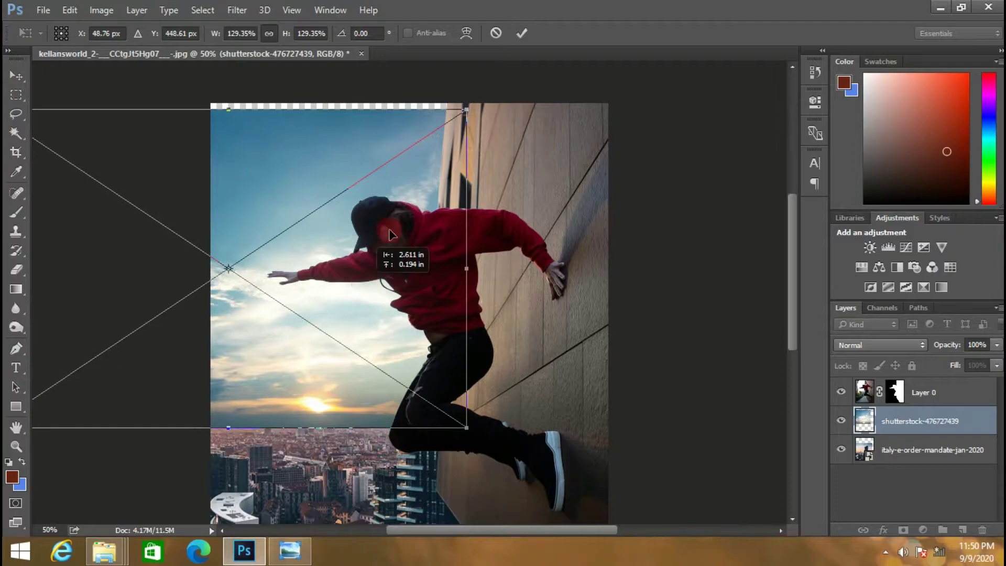
{"action": "left_click_drag", "start_coordinate": [466, 103], "coordinate": [480, 100]}
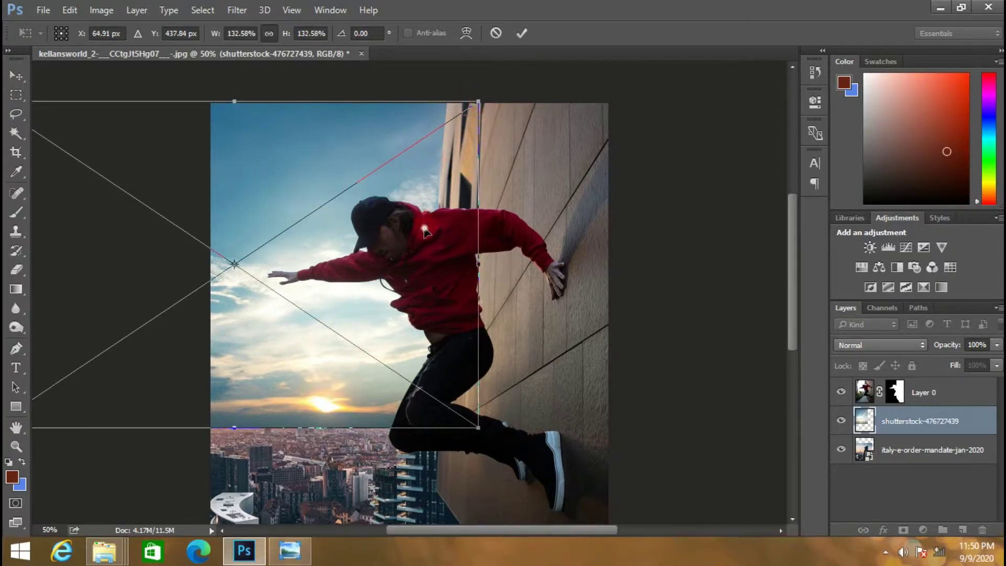
{"action": "mouse_move", "coordinate": [423, 237]}
{"action": "left_mouse_down"}
{"action": "mouse_move", "coordinate": [421, 224]}
{"action": "mouse_move", "coordinate": [418, 236]}
{"action": "left_mouse_up"}
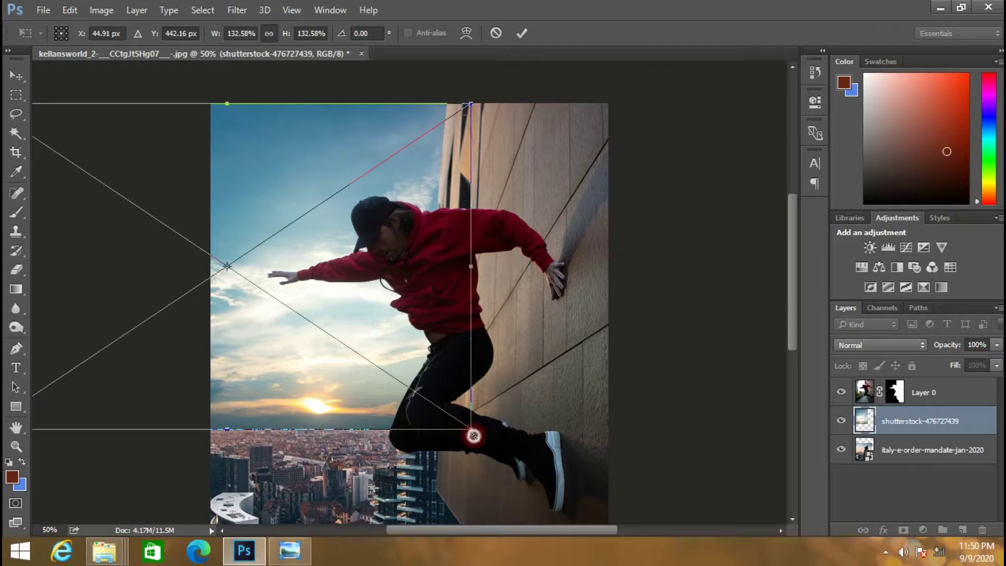
{"action": "left_click", "coordinate": [520, 33]}
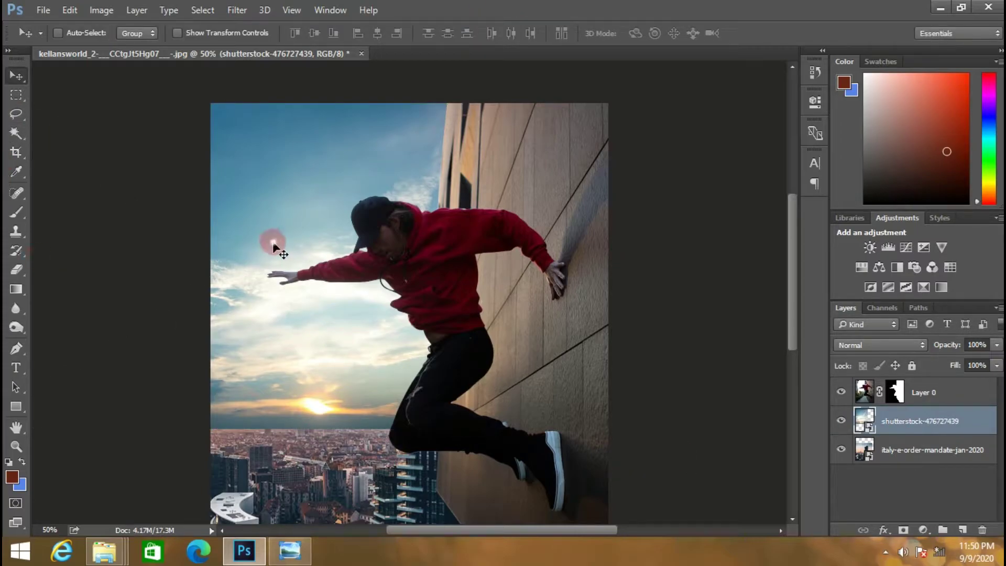
Step: Hide the sky layer, mask the city layer, and paint out sky near the arm with a large brush
{"action": "left_click", "coordinate": [841, 421]}
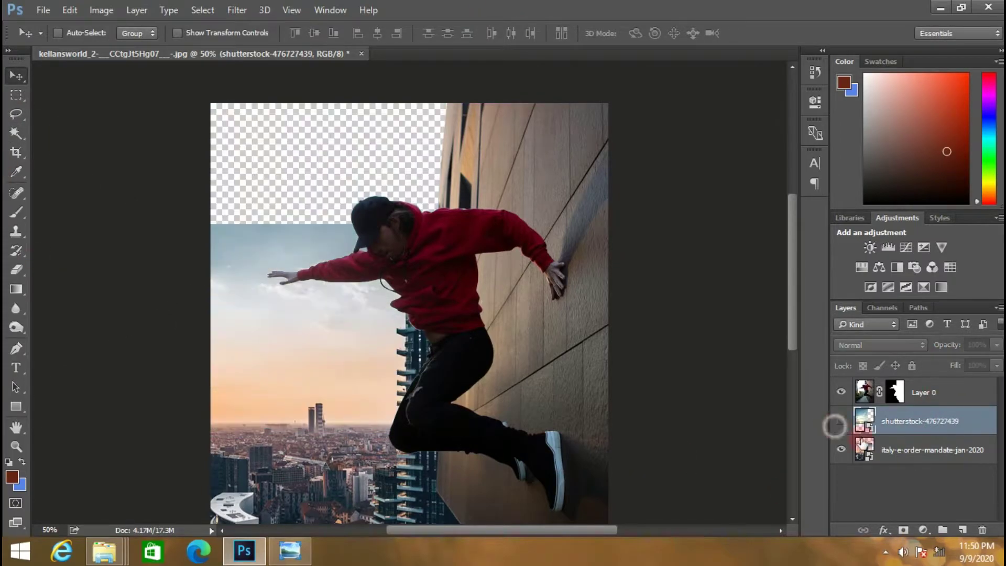
{"action": "left_click", "coordinate": [863, 445]}
{"action": "key", "text": "b"}
{"action": "left_click", "coordinate": [903, 529]}
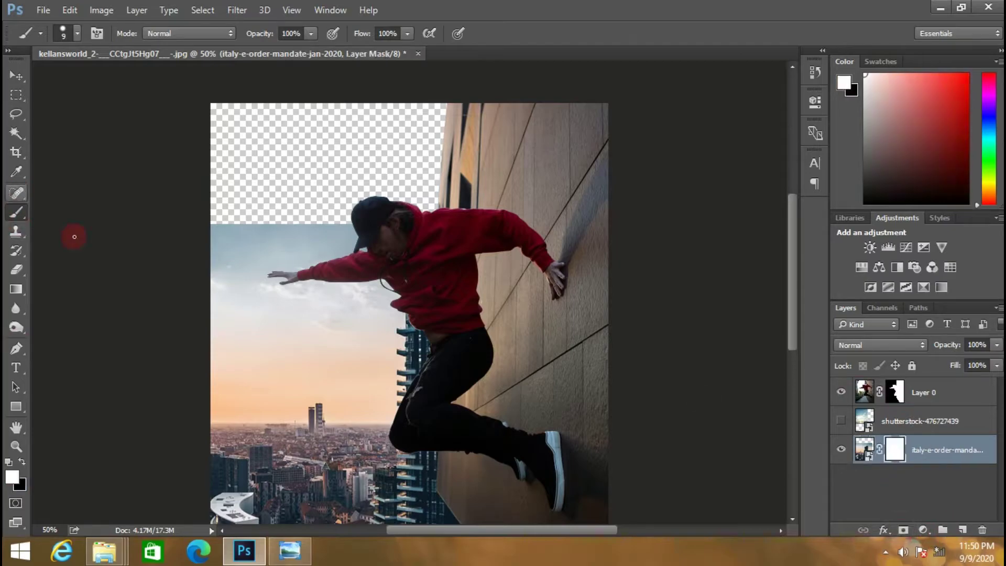
{"action": "left_click", "coordinate": [77, 33]}
{"action": "left_click_drag", "start_coordinate": [113, 162], "coordinate": [124, 80]}
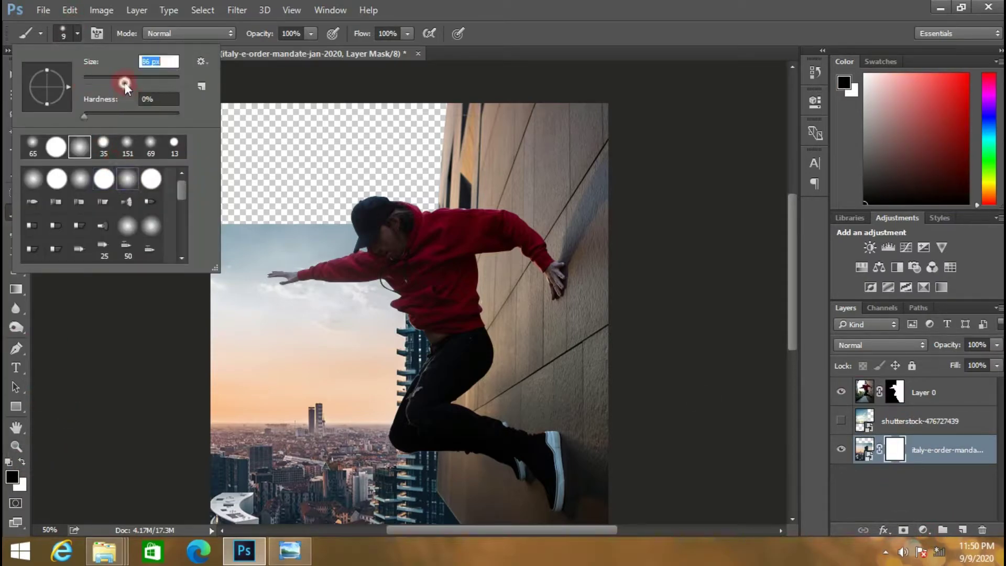
{"action": "mouse_move", "coordinate": [291, 265]}
{"action": "left_mouse_down"}
{"action": "mouse_move", "coordinate": [325, 246]}
{"action": "mouse_move", "coordinate": [226, 220]}
{"action": "left_mouse_up"}
Step: Paint out more of the city photo's orange sky along the left and middle, touching up with white
{"action": "left_click", "coordinate": [66, 33]}
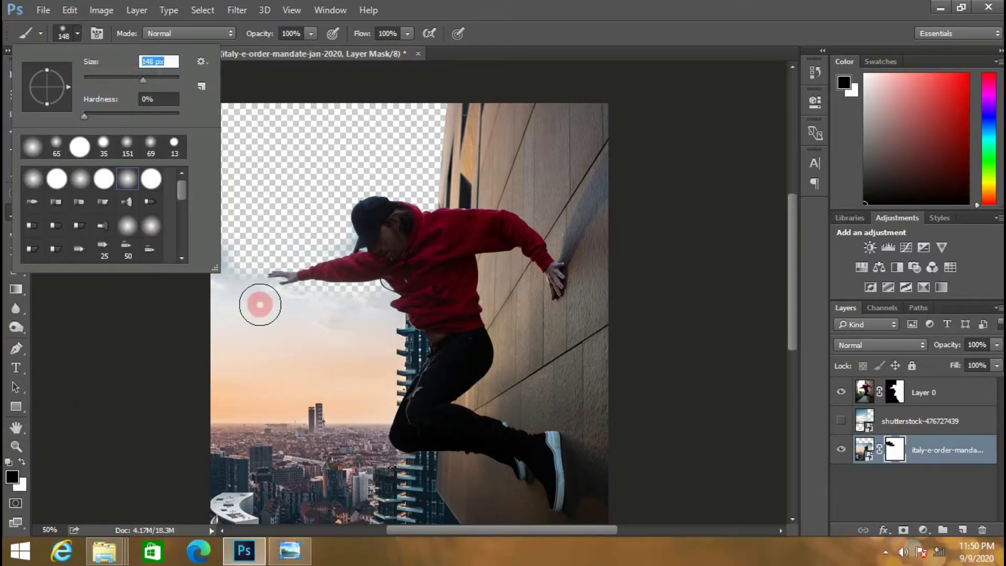
{"action": "key", "text": "Return"}
{"action": "mouse_move", "coordinate": [63, 301]}
{"action": "left_mouse_down"}
{"action": "mouse_move", "coordinate": [202, 352]}
{"action": "mouse_move", "coordinate": [220, 400]}
{"action": "mouse_move", "coordinate": [215, 367]}
{"action": "left_mouse_up"}
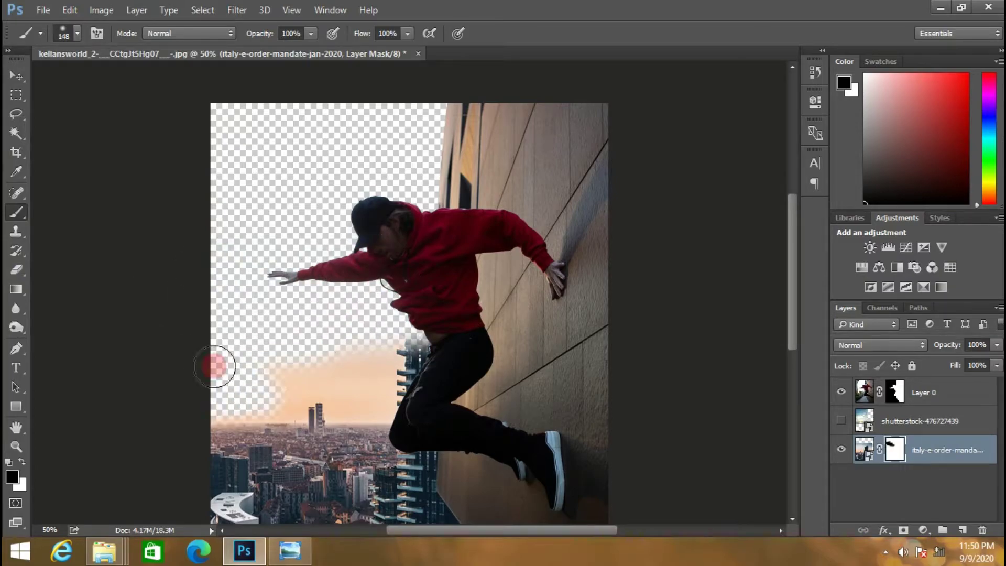
{"action": "key", "text": "ctrl+plus"}
{"action": "key", "text": "ctrl+plus"}
{"action": "scroll", "coordinate": [444, 532], "scroll_direction": "left", "scroll_amount": 2}
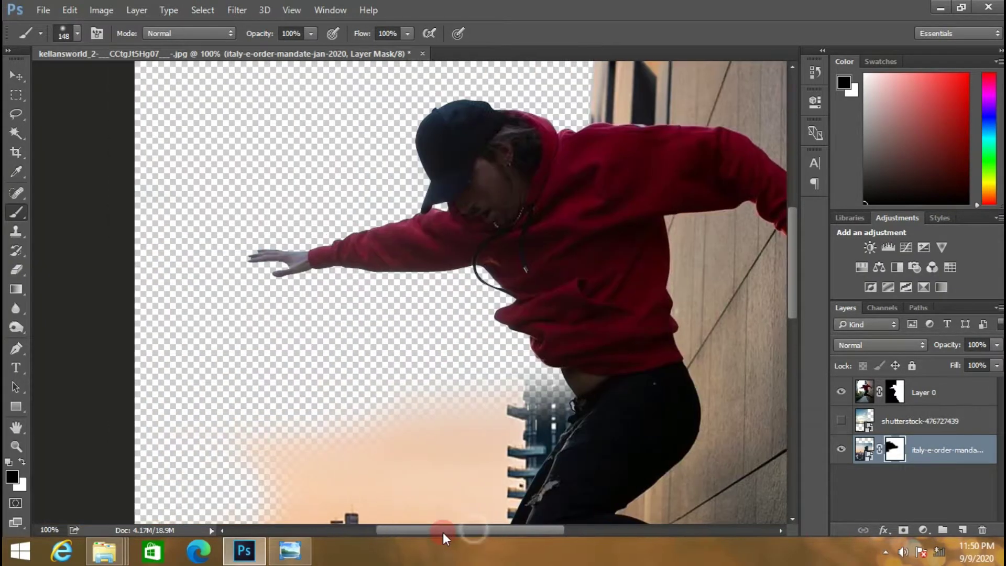
{"action": "scroll", "coordinate": [445, 367], "scroll_direction": "down", "scroll_amount": 5}
{"action": "key", "text": "x"}
{"action": "mouse_move", "coordinate": [572, 298]}
{"action": "left_mouse_down"}
{"action": "mouse_move", "coordinate": [573, 218]}
{"action": "mouse_move", "coordinate": [579, 269]}
{"action": "mouse_move", "coordinate": [573, 224]}
{"action": "mouse_move", "coordinate": [588, 231]}
{"action": "mouse_move", "coordinate": [576, 267]}
{"action": "left_mouse_up"}
{"action": "key", "text": "x"}
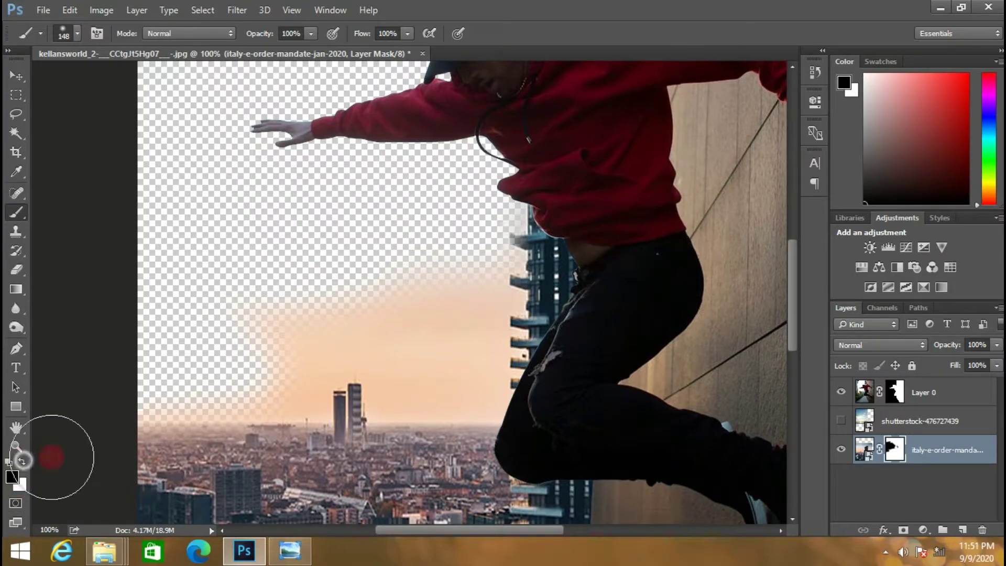
{"action": "mouse_move", "coordinate": [281, 359]}
{"action": "left_mouse_down"}
{"action": "mouse_move", "coordinate": [222, 370]}
{"action": "mouse_move", "coordinate": [373, 332]}
{"action": "mouse_move", "coordinate": [403, 356]}
{"action": "left_mouse_up"}
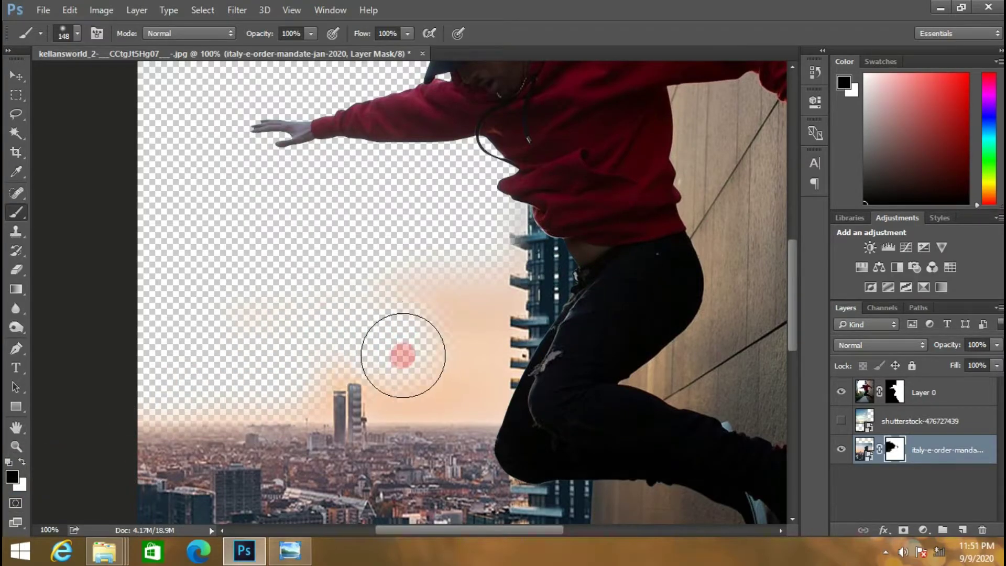
Step: Show the sunset sky layer again and delete the city layer's mask
{"action": "left_click", "coordinate": [841, 420]}
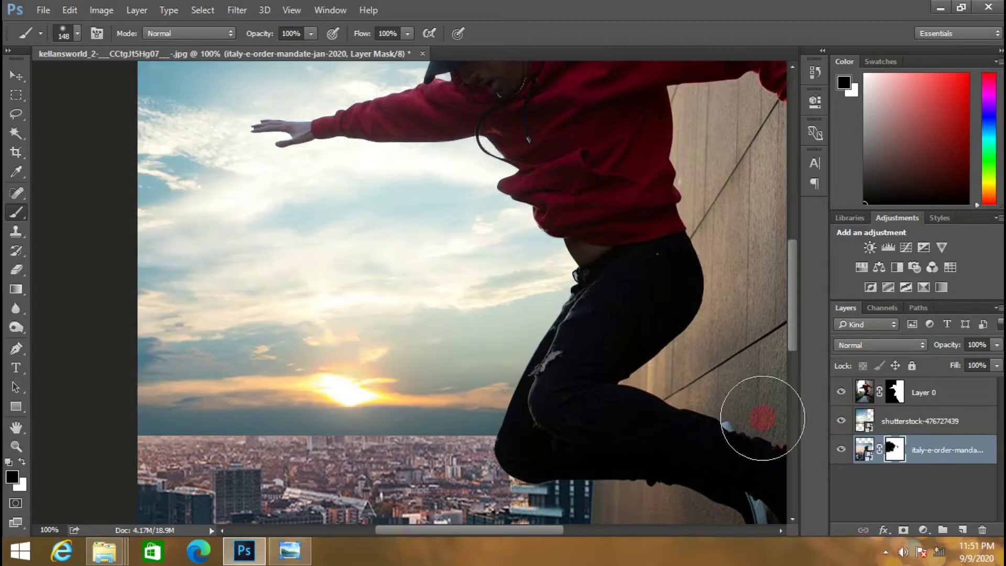
{"action": "right_click", "coordinate": [896, 450]}
{"action": "left_click", "coordinate": [897, 340]}
Step: Add a mask to the sunset sky layer and blend its bottom softly into the city horizon
{"action": "left_click", "coordinate": [920, 431]}
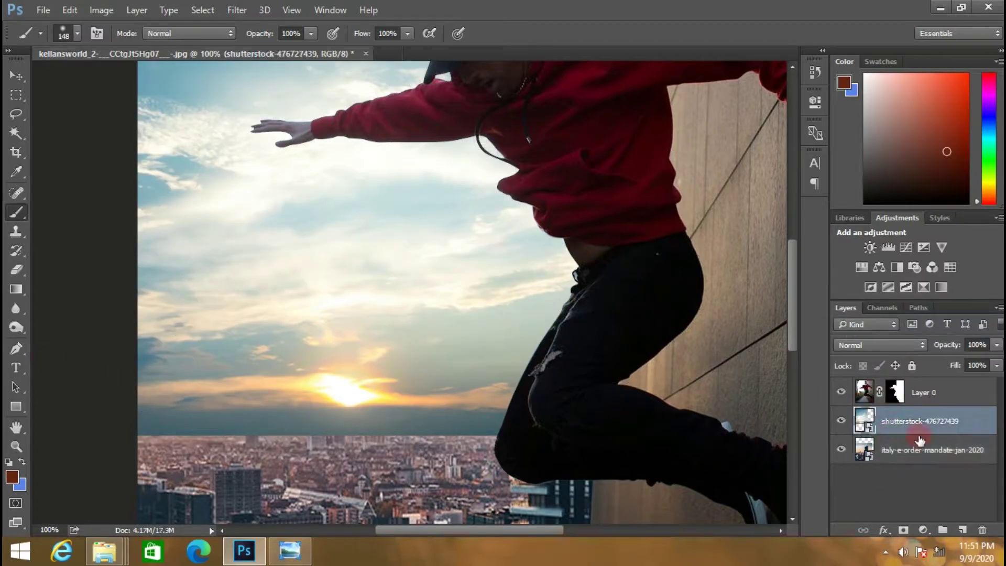
{"action": "left_click", "coordinate": [899, 530]}
{"action": "mouse_move", "coordinate": [134, 472]}
{"action": "left_mouse_down"}
{"action": "mouse_move", "coordinate": [325, 451]}
{"action": "mouse_move", "coordinate": [281, 474]}
{"action": "mouse_move", "coordinate": [348, 467]}
{"action": "mouse_move", "coordinate": [168, 460]}
{"action": "mouse_move", "coordinate": [528, 472]}
{"action": "mouse_move", "coordinate": [366, 442]}
{"action": "left_mouse_up"}
{"action": "scroll", "coordinate": [348, 411], "scroll_direction": "down", "scroll_amount": 3}
{"action": "key", "text": "v"}
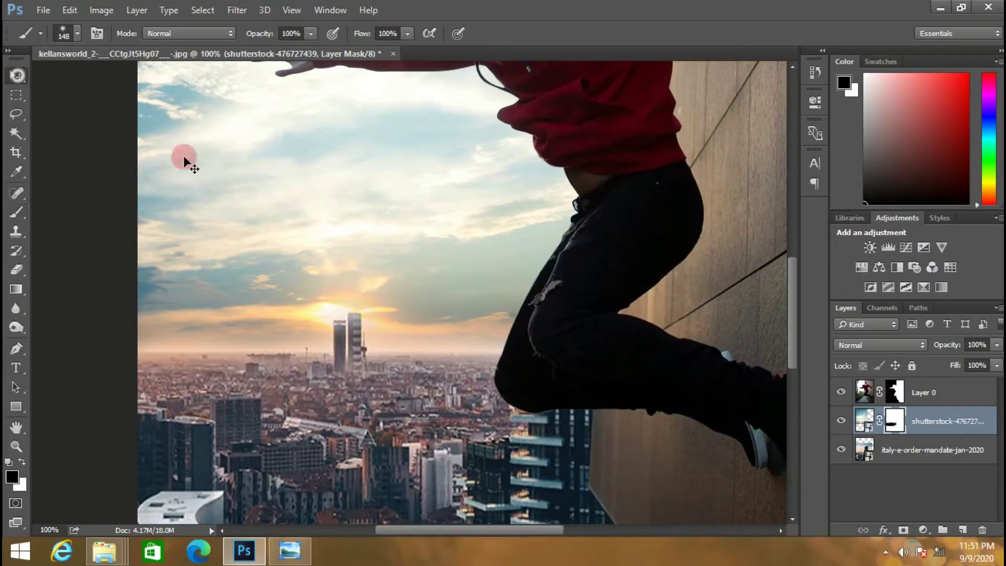
{"action": "left_click_drag", "start_coordinate": [184, 162], "coordinate": [460, 231]}
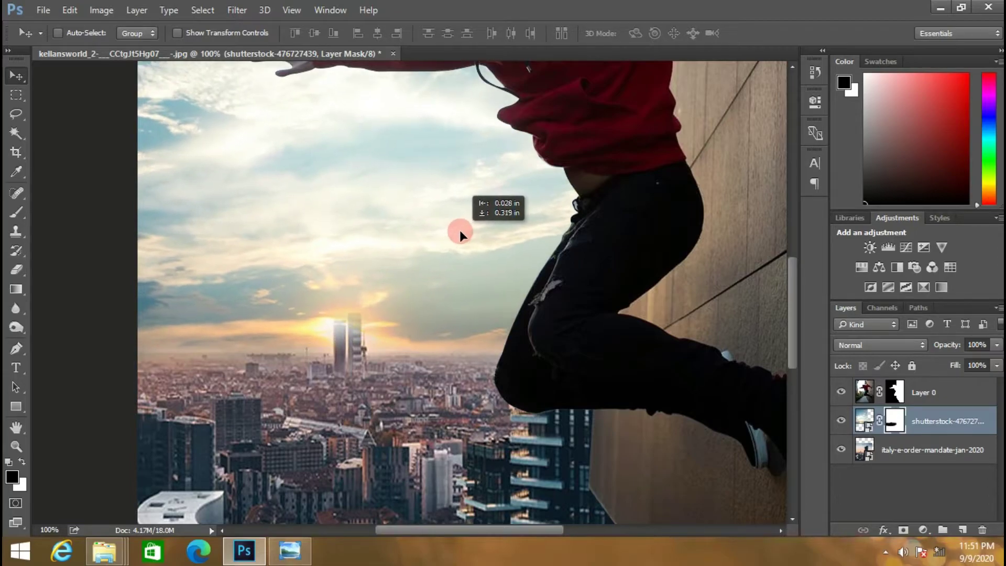
Step: Set the brush to a smaller 38 px size
{"action": "scroll", "coordinate": [460, 231], "scroll_direction": "up", "scroll_amount": 2}
{"action": "scroll", "coordinate": [460, 231], "scroll_direction": "up", "scroll_amount": 5}
{"action": "scroll", "coordinate": [460, 231], "scroll_direction": "down", "scroll_amount": 5}
{"action": "scroll", "coordinate": [460, 230], "scroll_direction": "down", "scroll_amount": 3}
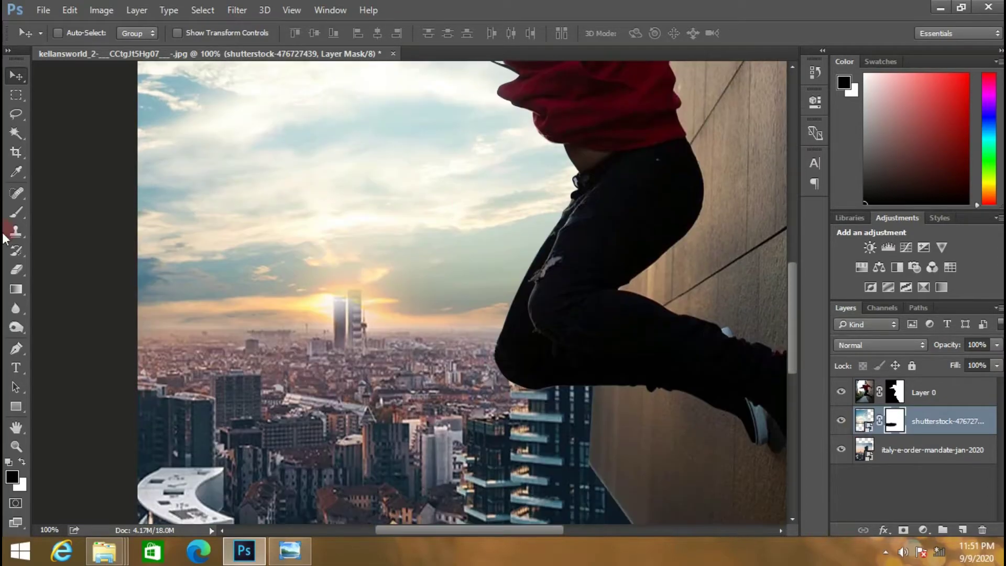
{"action": "key", "text": "b"}
{"action": "left_click", "coordinate": [68, 33]}
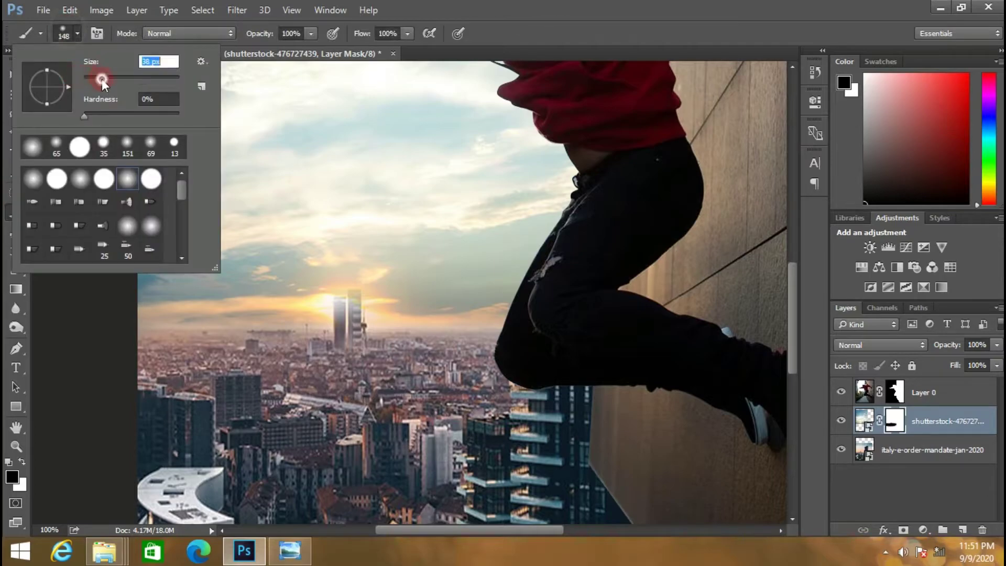
{"action": "key", "text": "Return"}
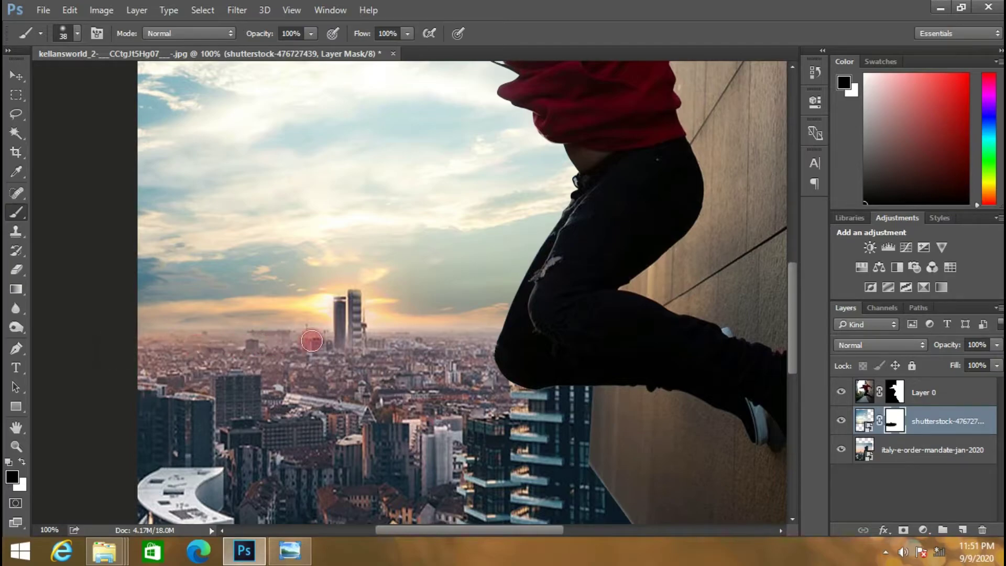
Step: Scroll around the full canvas to spot the transparent strip along the top edge
{"action": "scroll", "coordinate": [367, 393], "scroll_direction": "down", "scroll_amount": 2}
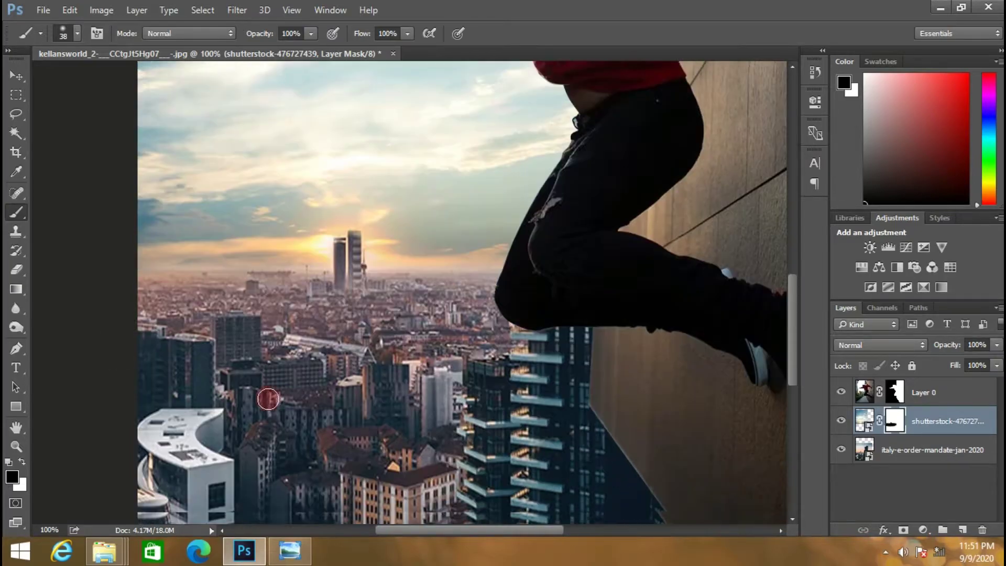
{"action": "scroll", "coordinate": [158, 340], "scroll_direction": "up", "scroll_amount": 2}
{"action": "scroll", "coordinate": [175, 287], "scroll_direction": "up", "scroll_amount": 2}
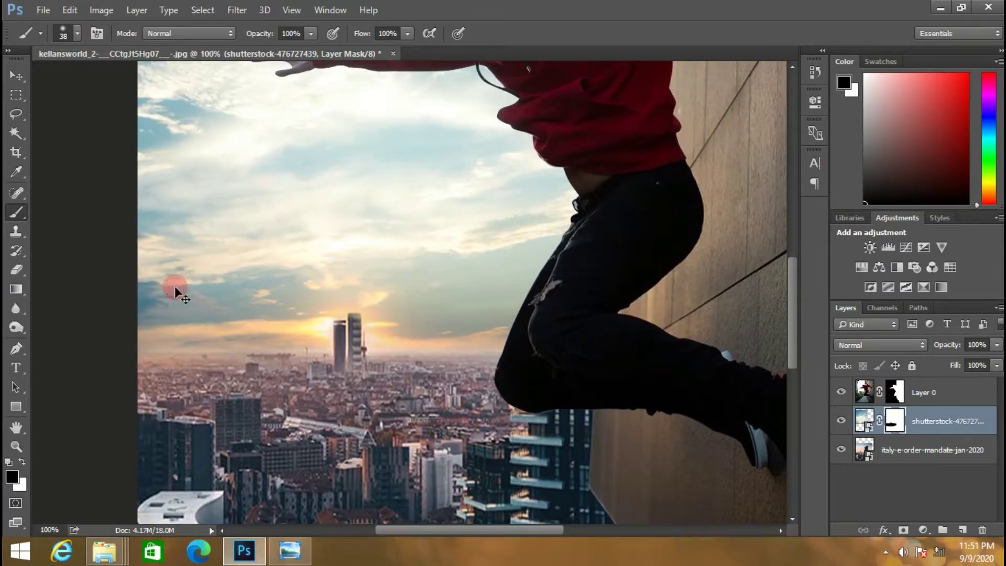
{"action": "scroll", "coordinate": [174, 286], "scroll_direction": "down", "scroll_amount": 1}
{"action": "scroll", "coordinate": [175, 286], "scroll_direction": "down", "scroll_amount": 3}
{"action": "scroll", "coordinate": [175, 286], "scroll_direction": "up", "scroll_amount": 2}
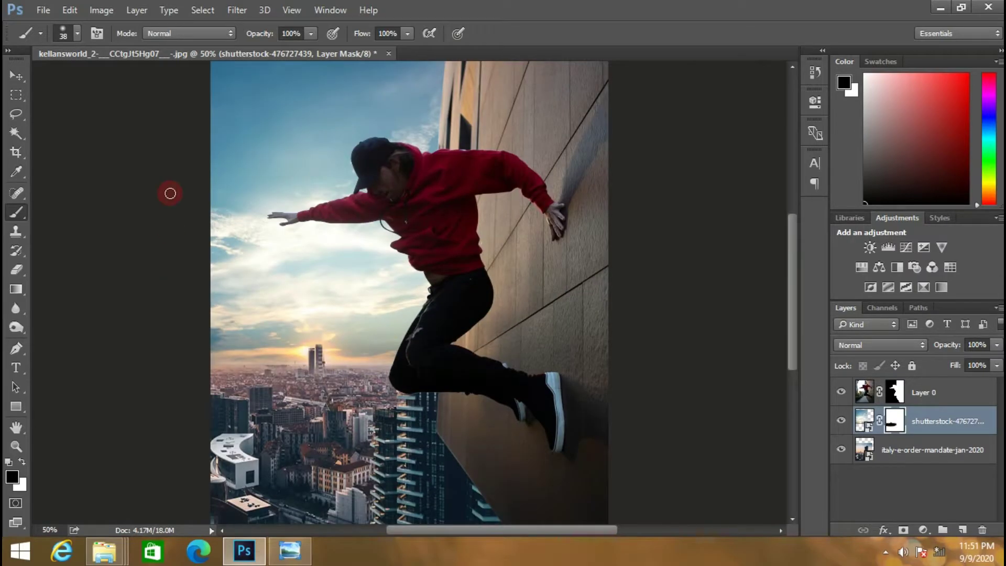
{"action": "scroll", "coordinate": [372, 310], "scroll_direction": "up", "scroll_amount": 3}
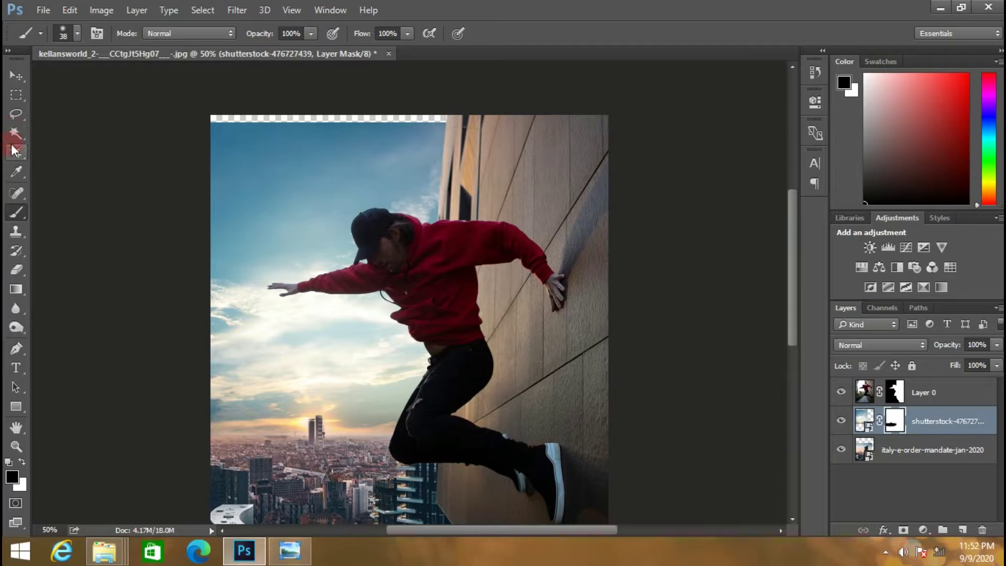
{"action": "left_click", "coordinate": [16, 95]}
{"action": "left_click_drag", "start_coordinate": [173, 94], "coordinate": [473, 148]}
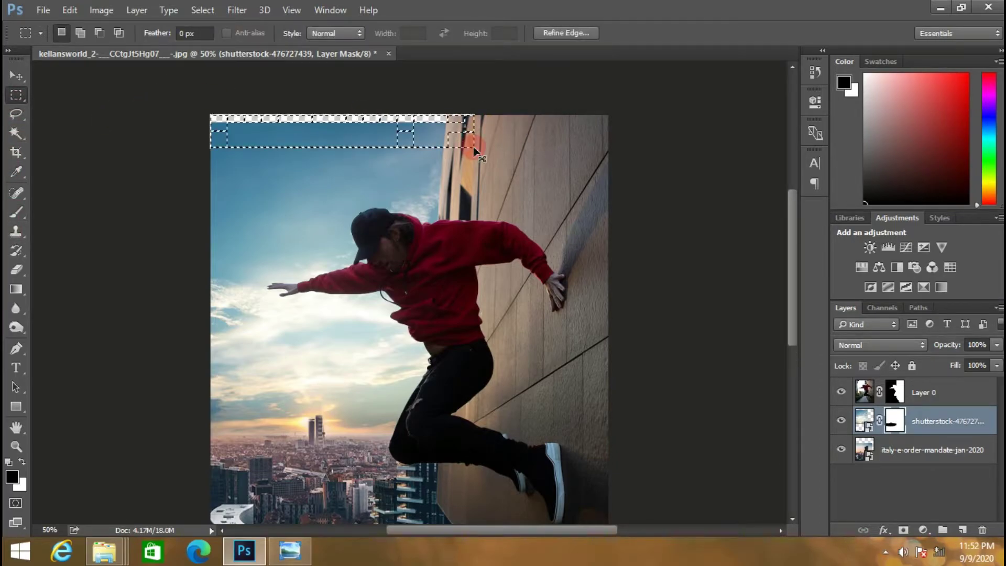
{"action": "key", "text": "ctrl+t"}
{"action": "left_click_drag", "start_coordinate": [341, 110], "coordinate": [345, 89]}
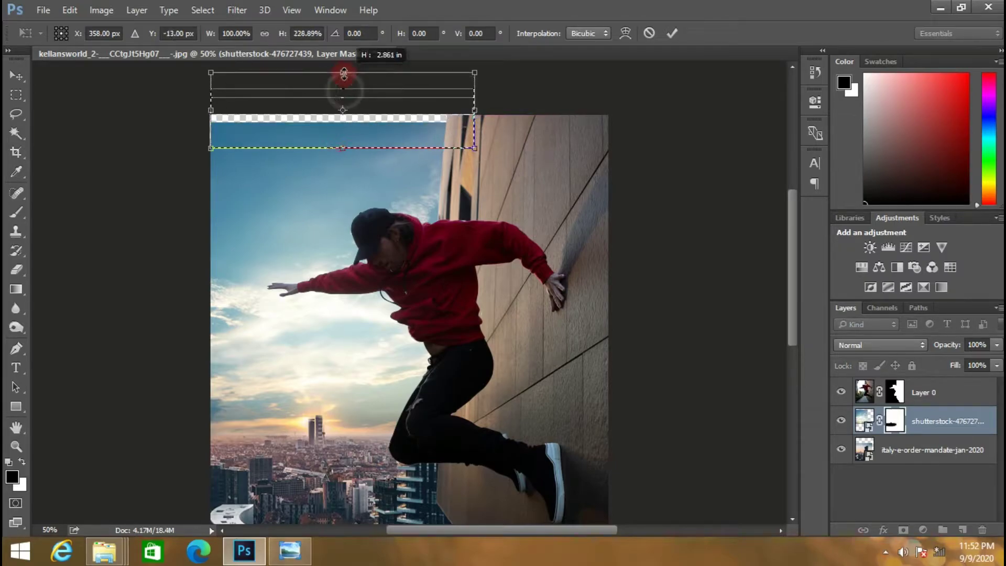
{"action": "left_click_drag", "start_coordinate": [344, 89], "coordinate": [342, 107]}
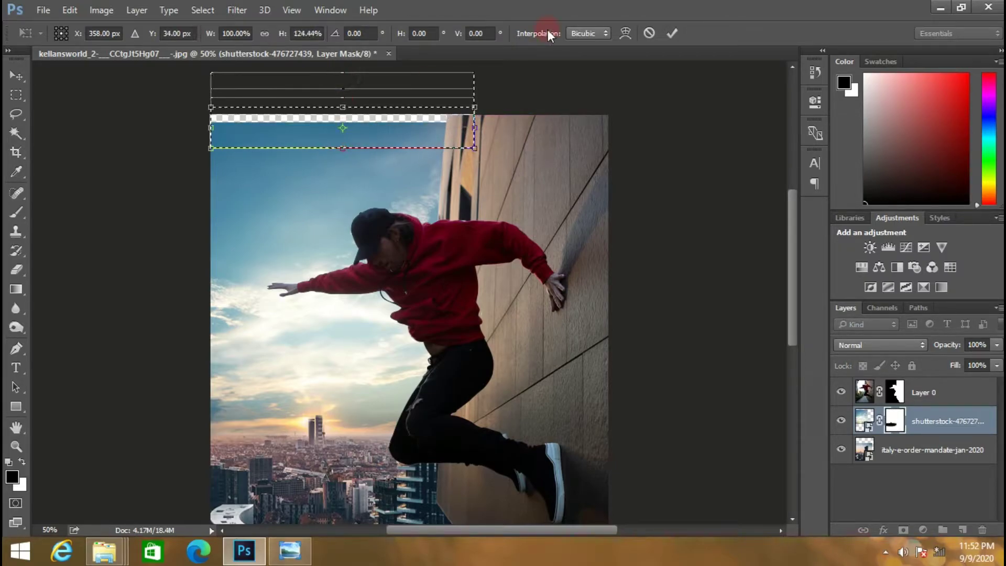
{"action": "left_click", "coordinate": [650, 34]}
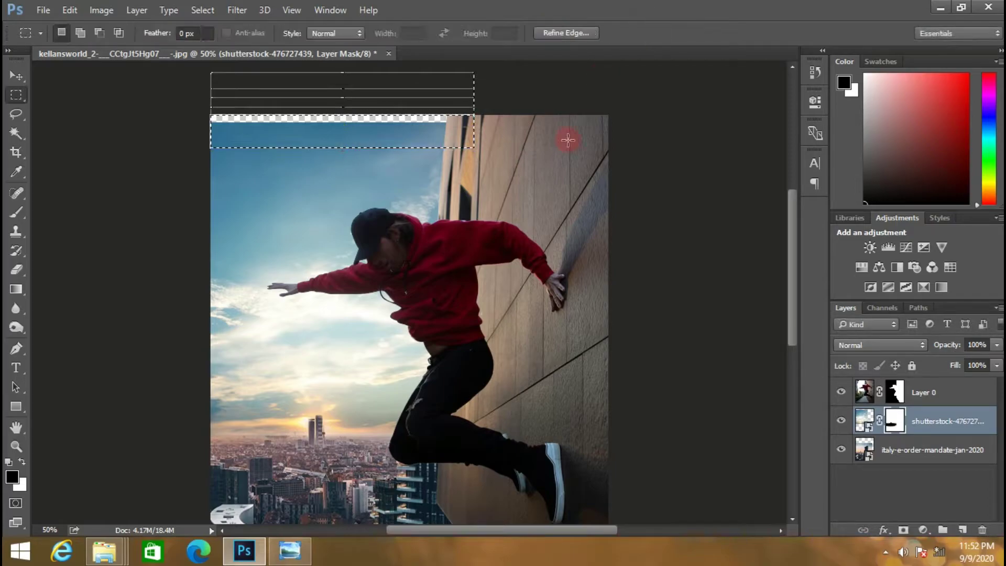
{"action": "right_click", "coordinate": [301, 194]}
{"action": "left_click", "coordinate": [320, 197]}
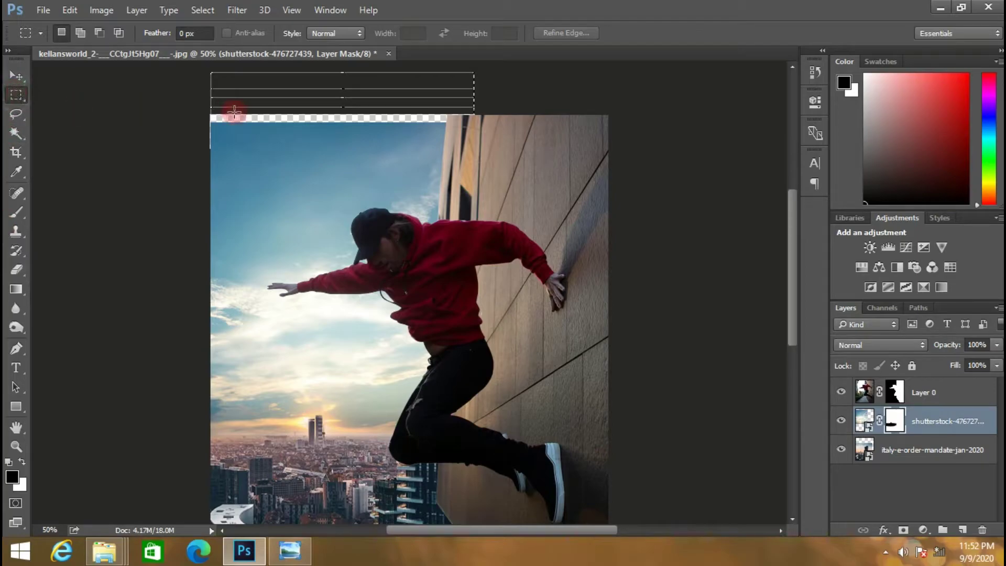
{"action": "left_click_drag", "start_coordinate": [210, 114], "coordinate": [449, 137]}
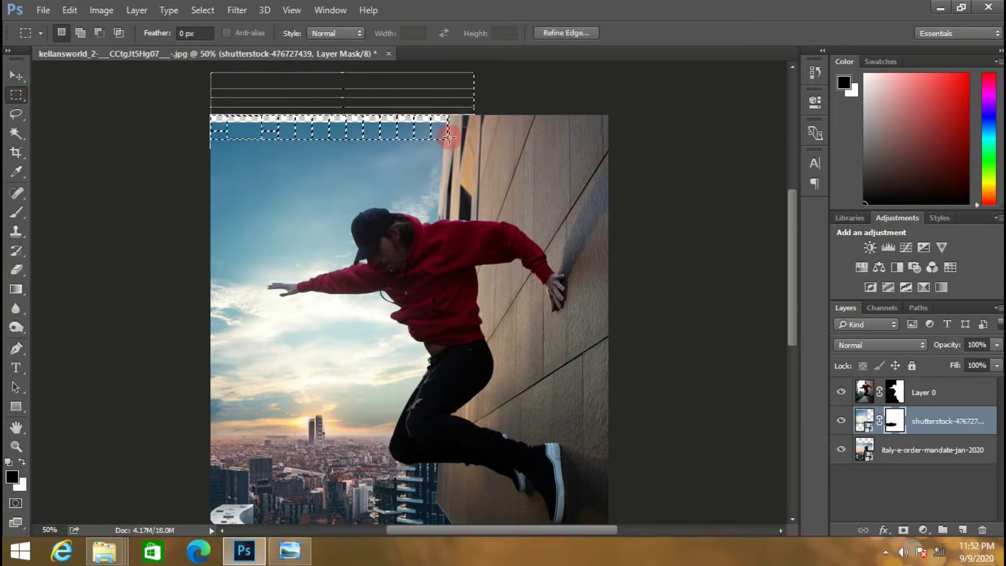
{"action": "key", "text": "ctrl+t"}
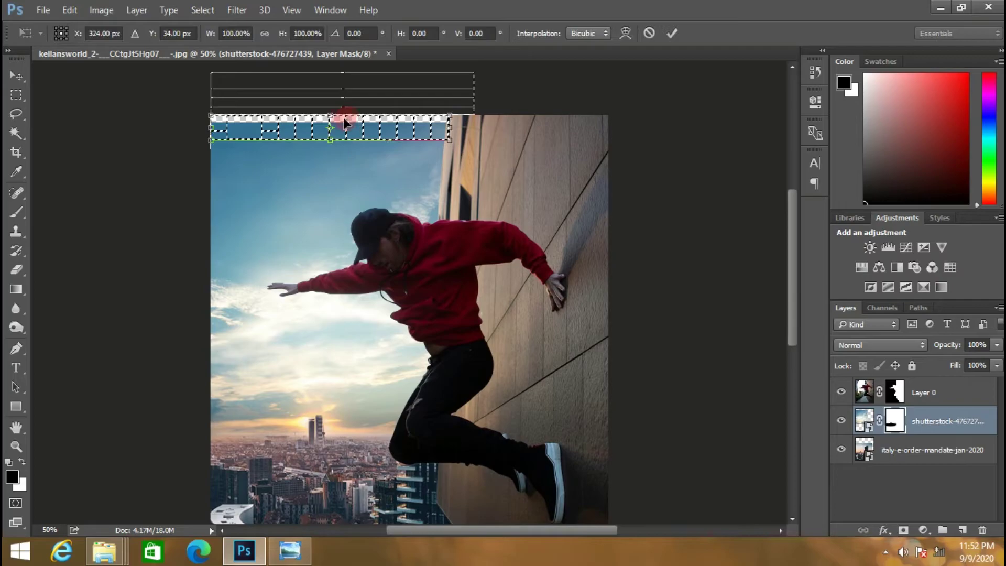
{"action": "left_click_drag", "start_coordinate": [330, 114], "coordinate": [335, 97]}
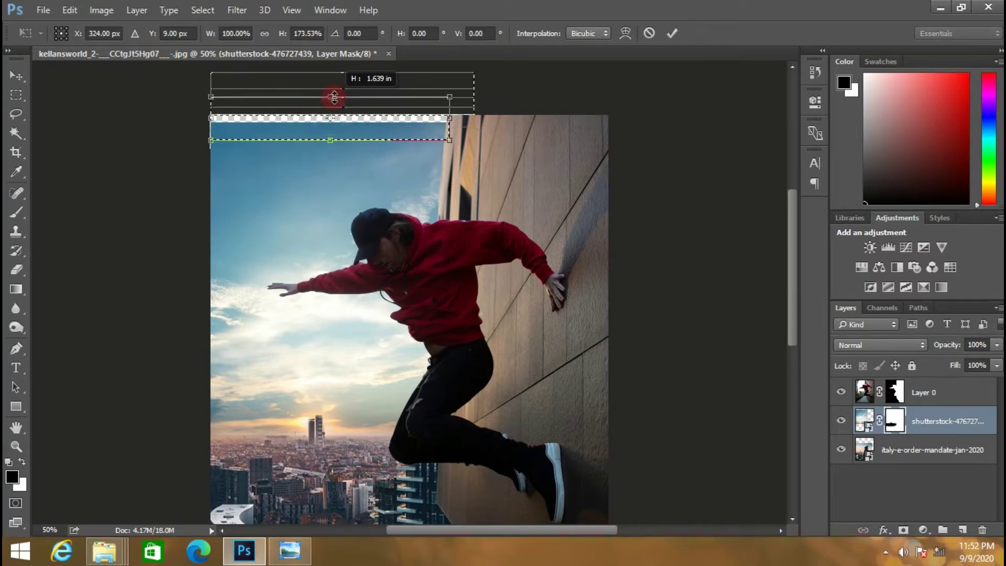
{"action": "left_click", "coordinate": [670, 33]}
{"action": "right_click", "coordinate": [346, 152]}
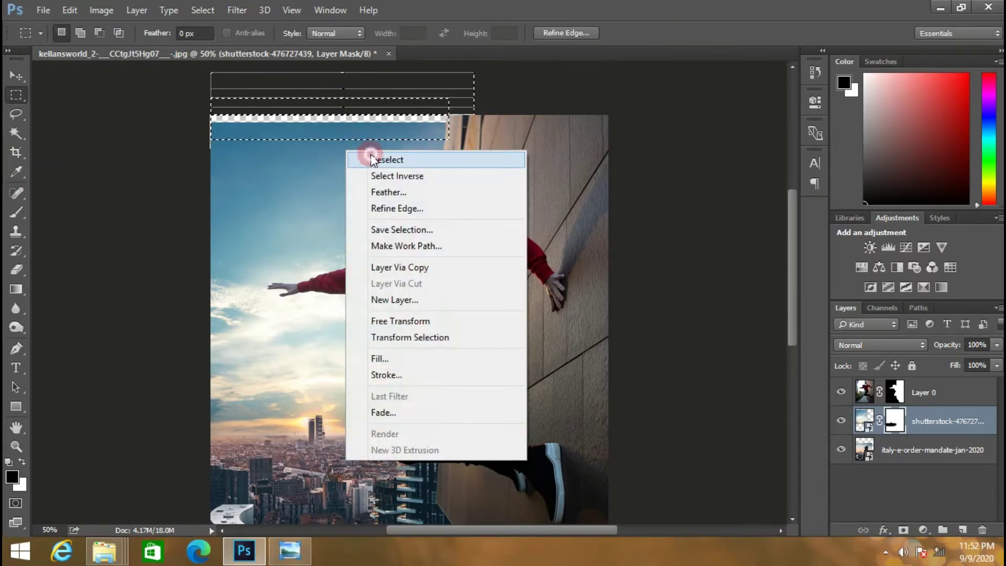
{"action": "right_click", "coordinate": [278, 160]}
{"action": "key", "text": "ctrl+minus"}
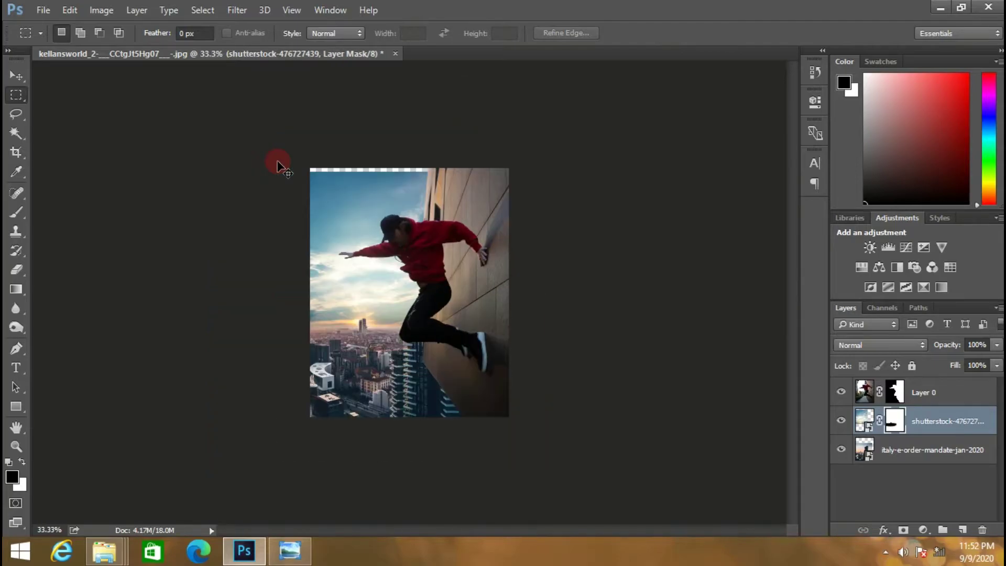
{"action": "key", "text": "ctrl+plus"}
{"action": "key", "text": "ctrl+d"}
{"action": "scroll", "coordinate": [355, 105], "scroll_direction": "up", "scroll_amount": 3}
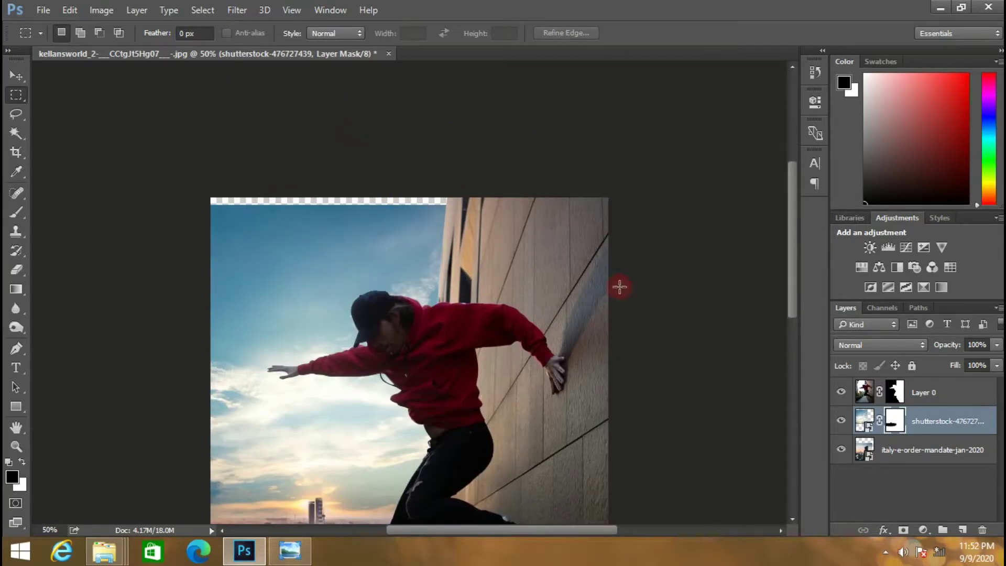
Step: Rasterize the sky layer and stretch its top strip upward over the transparent gap
{"action": "right_click", "coordinate": [923, 427]}
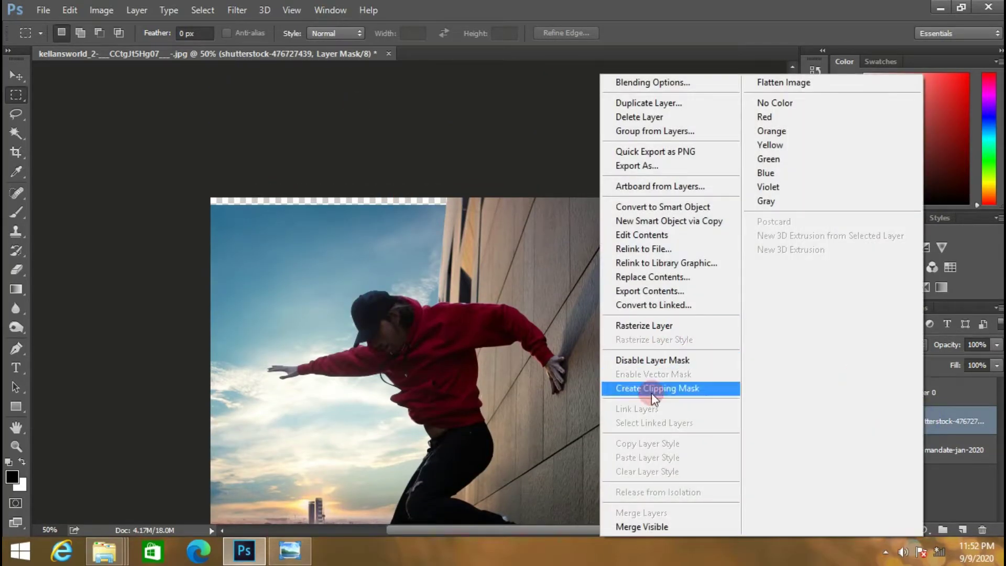
{"action": "left_click", "coordinate": [635, 327]}
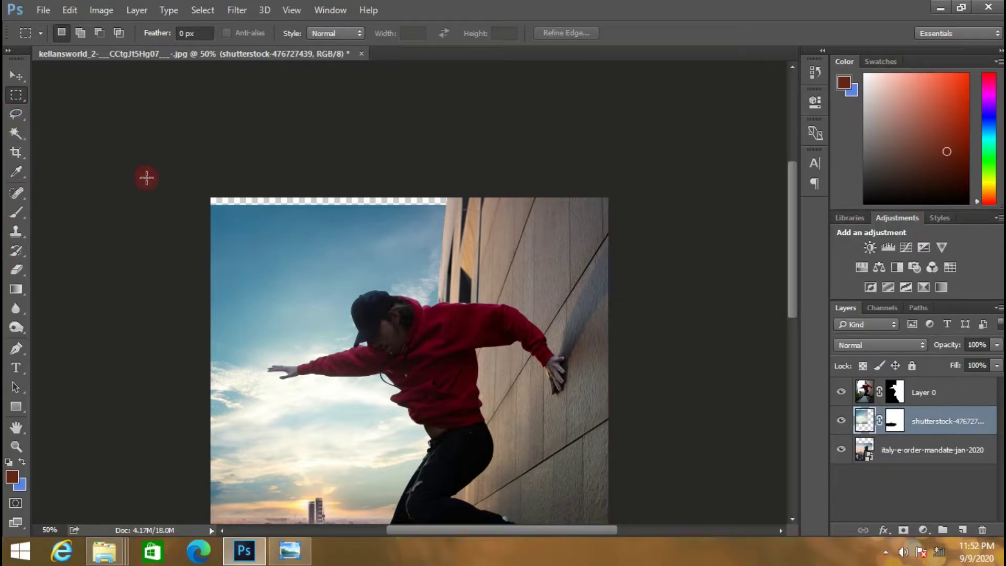
{"action": "left_click_drag", "start_coordinate": [210, 198], "coordinate": [450, 222]}
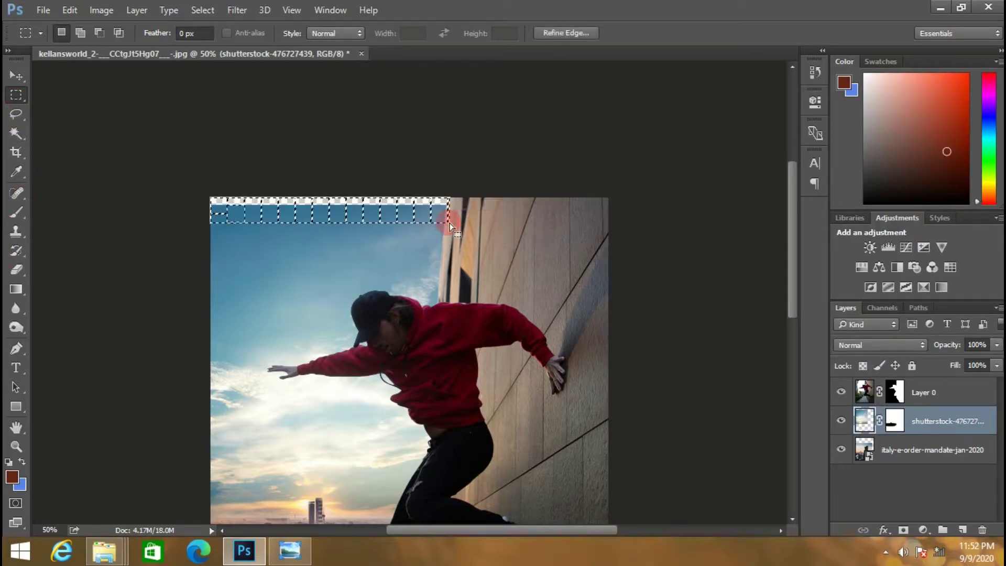
{"action": "key", "text": "ctrl+t"}
{"action": "left_click_drag", "start_coordinate": [330, 197], "coordinate": [333, 181]}
{"action": "left_click", "coordinate": [671, 33]}
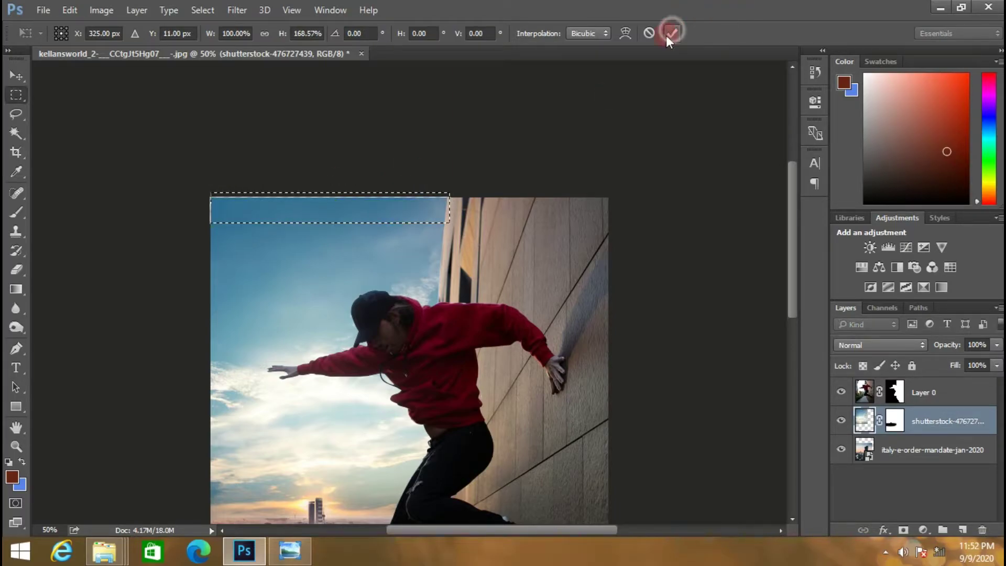
{"action": "right_click", "coordinate": [302, 231]}
{"action": "left_click", "coordinate": [327, 235]}
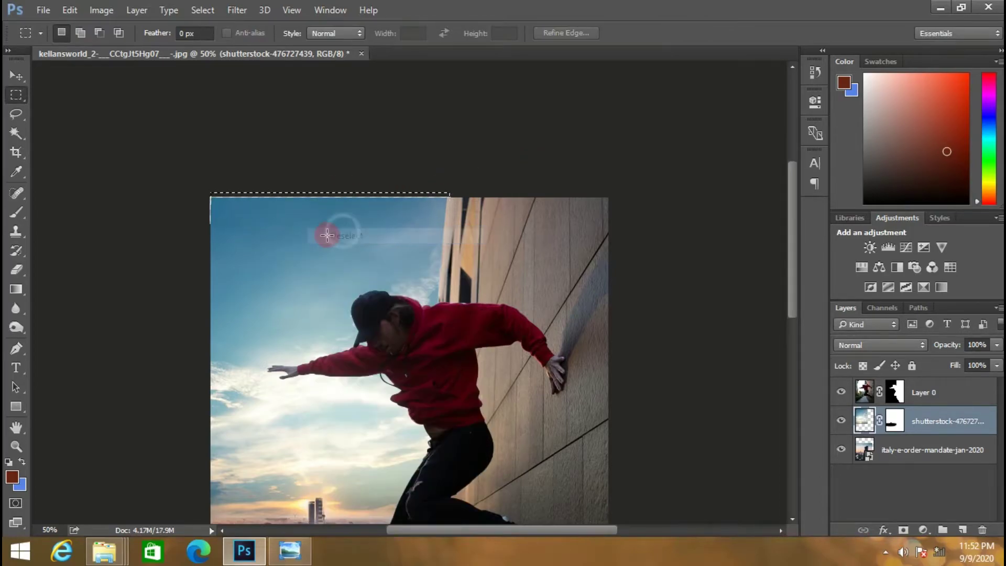
{"action": "scroll", "coordinate": [327, 235], "scroll_direction": "up", "scroll_amount": 2}
{"action": "key", "text": "ctrl+minus"}
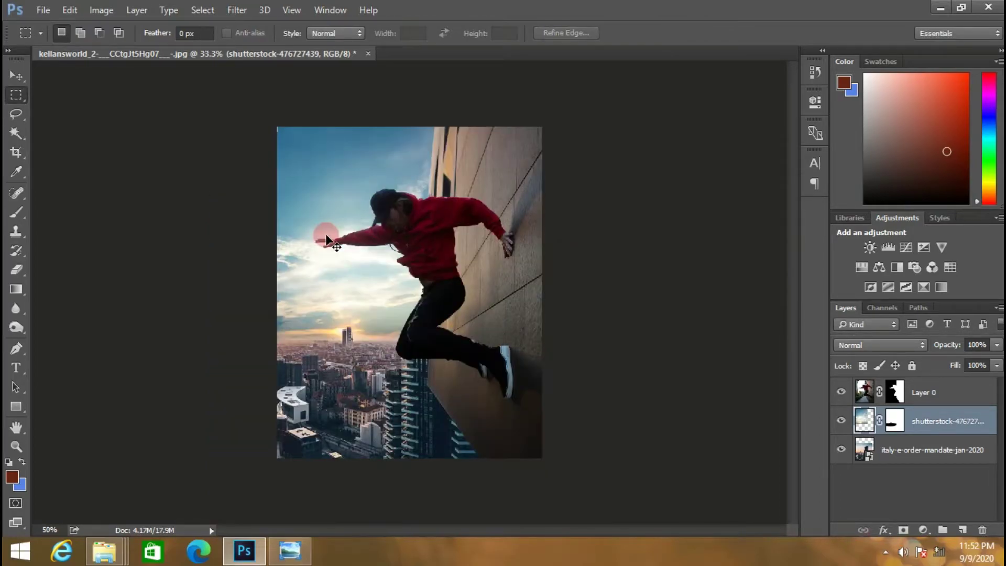
{"action": "key", "text": "ctrl+plus"}
Step: Stretch the top-left sky corner to fill the empty corner, then deselect and check at 50%
{"action": "scroll", "coordinate": [326, 237], "scroll_direction": "up", "scroll_amount": 2}
{"action": "scroll", "coordinate": [325, 235], "scroll_direction": "up", "scroll_amount": 1}
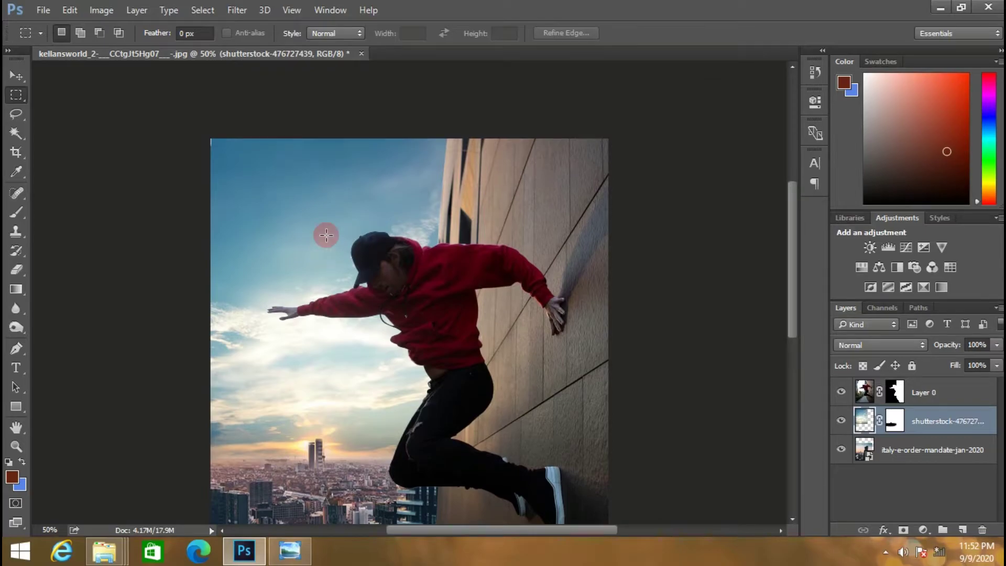
{"action": "left_click_drag", "start_coordinate": [199, 132], "coordinate": [222, 153]}
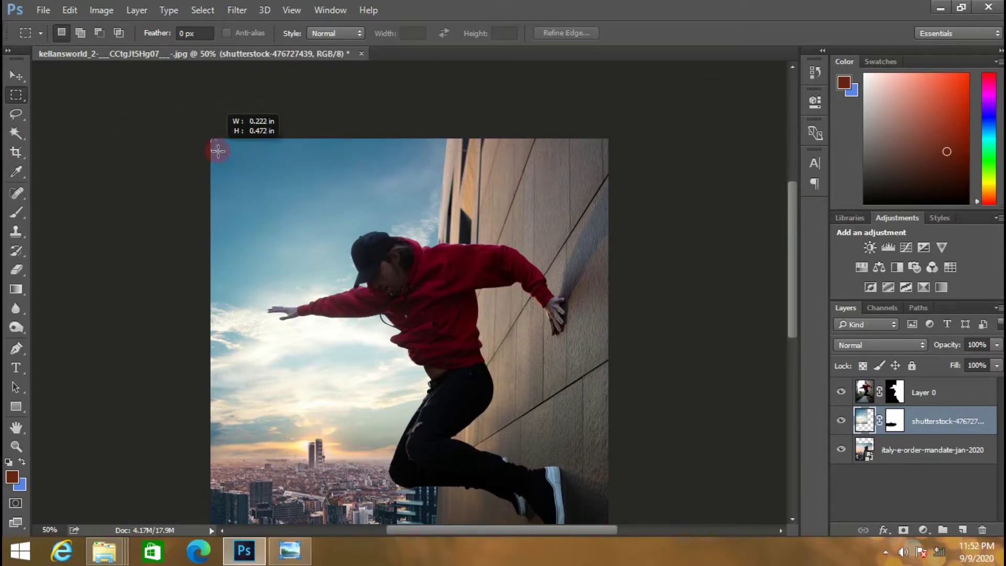
{"action": "key", "text": "ctrl+t"}
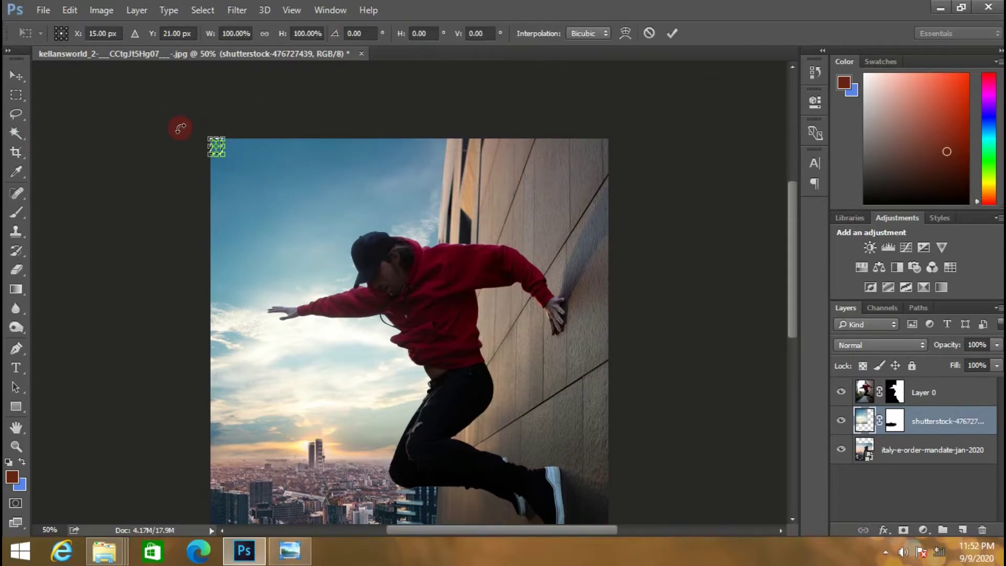
{"action": "left_click_drag", "start_coordinate": [210, 139], "coordinate": [183, 114]}
{"action": "left_click", "coordinate": [671, 33]}
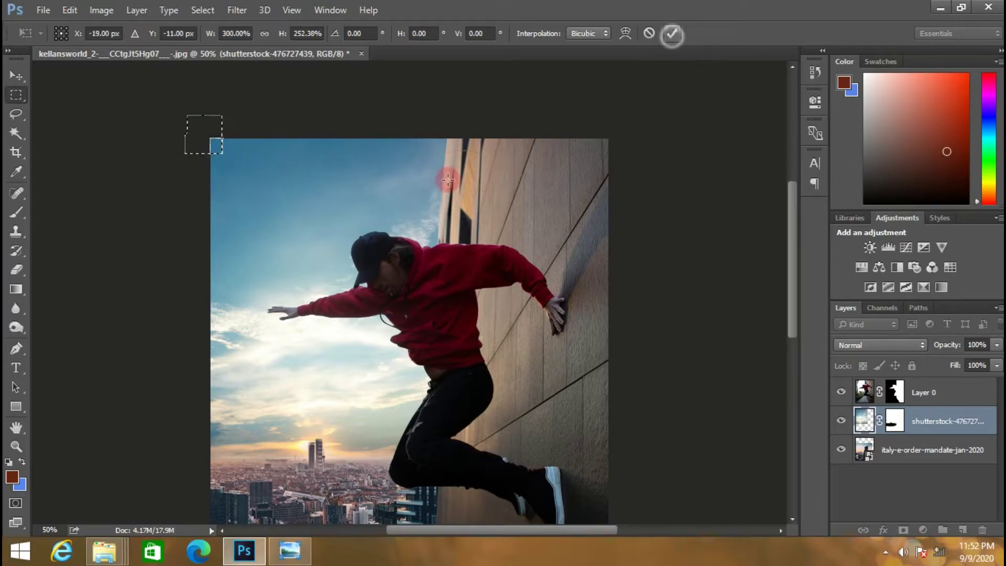
{"action": "right_click", "coordinate": [314, 265]}
{"action": "left_click", "coordinate": [362, 240]}
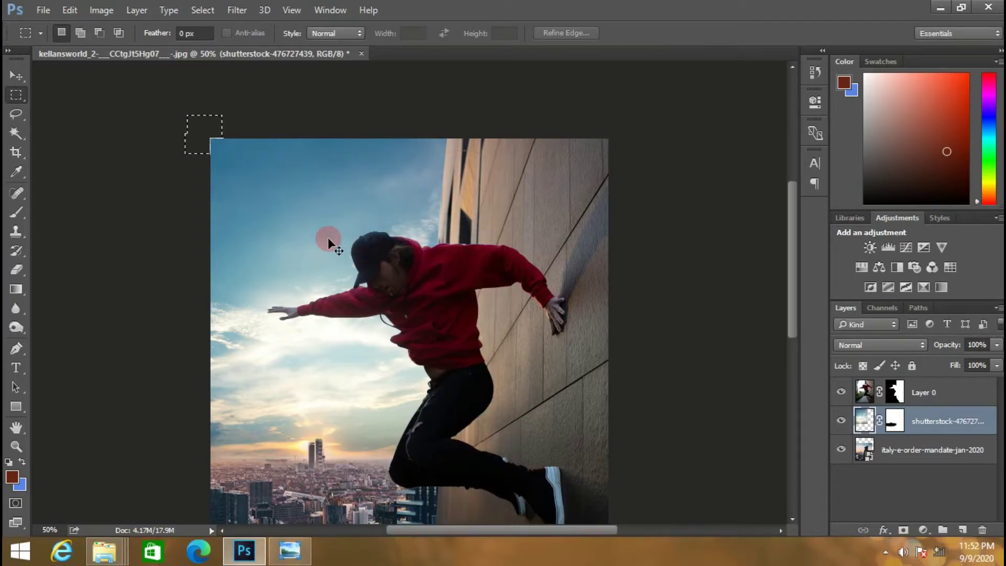
{"action": "key", "text": "ctrl+minus"}
{"action": "key", "text": "ctrl+plus"}
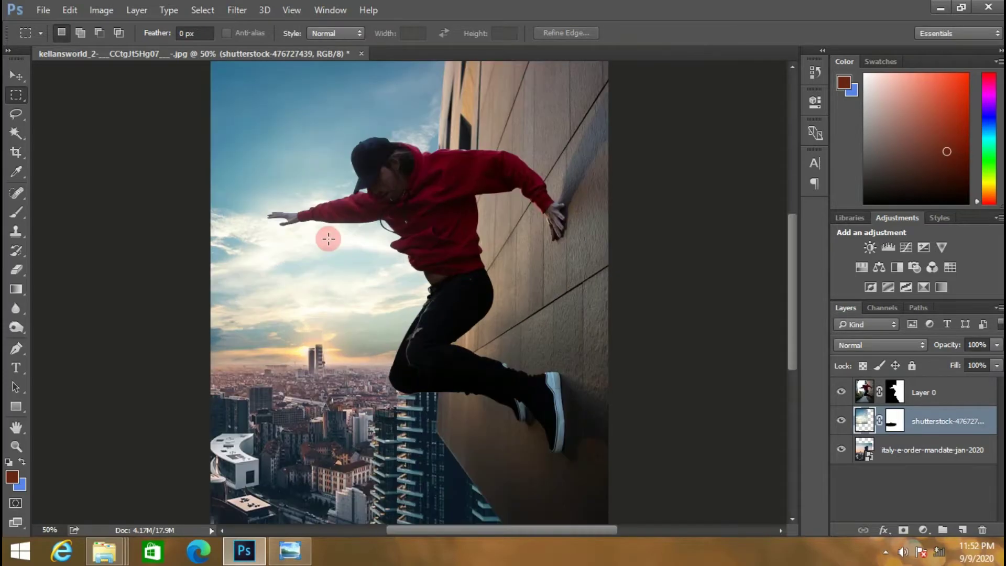
{"action": "scroll", "coordinate": [329, 239], "scroll_direction": "up", "scroll_amount": 1}
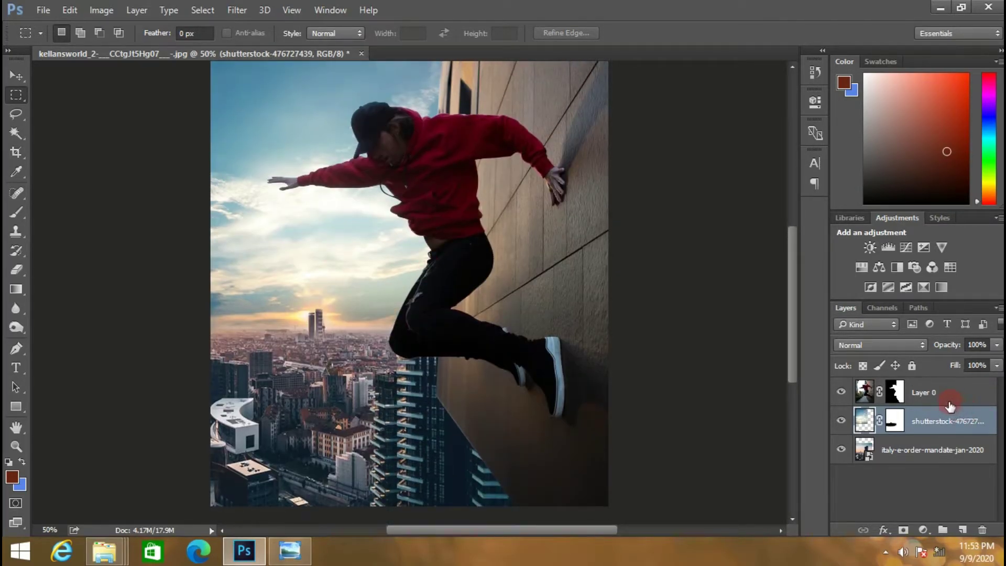
Step: Add a Selective Color adjustment above the sky layer and push cyan in the Blacks to +100
{"action": "left_click", "coordinate": [949, 402]}
{"action": "left_click", "coordinate": [927, 422]}
{"action": "left_click", "coordinate": [897, 268]}
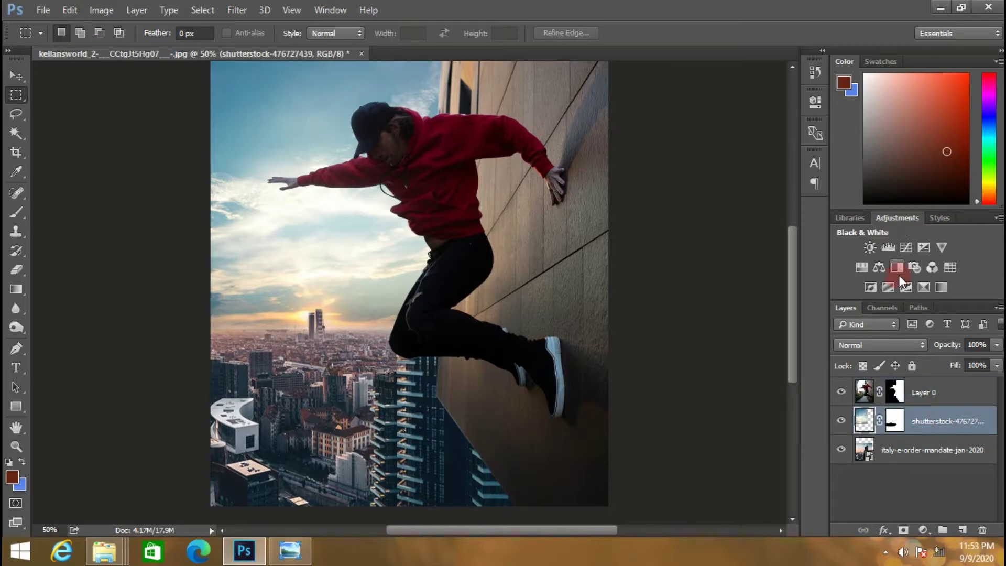
{"action": "left_click", "coordinate": [923, 287]}
{"action": "left_click", "coordinate": [676, 154]}
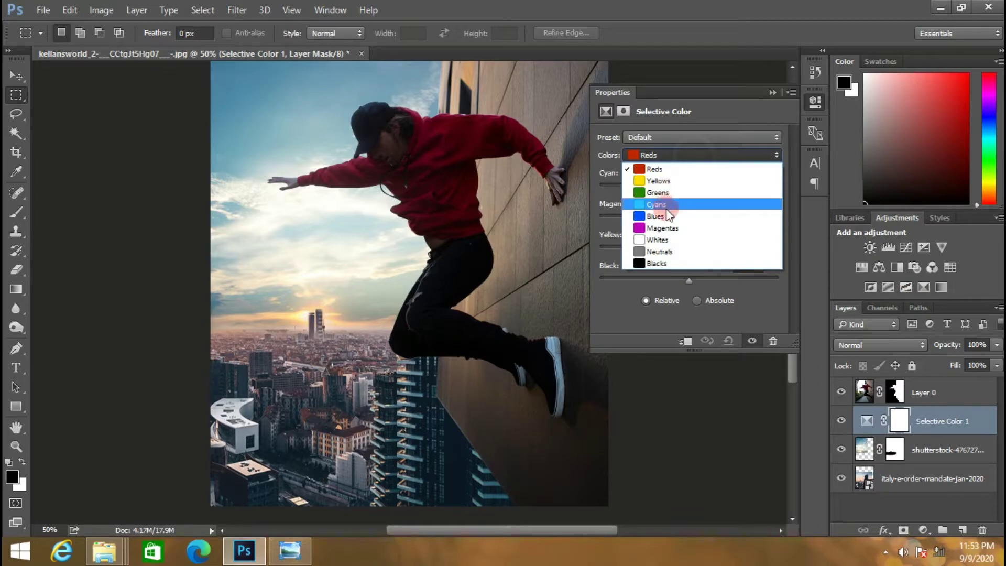
{"action": "left_click", "coordinate": [656, 263]}
{"action": "left_click_drag", "start_coordinate": [695, 188], "coordinate": [778, 188]}
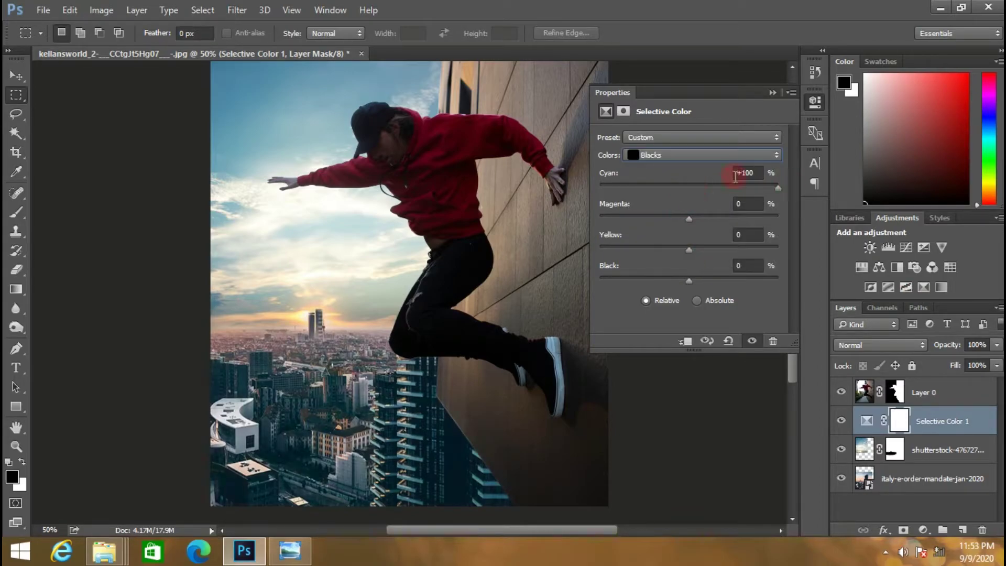
Step: Push cyan to +100 in the Blues and increase cyan in the Cyans
{"action": "left_click", "coordinate": [678, 155]}
{"action": "left_click", "coordinate": [662, 213]}
{"action": "left_click_drag", "start_coordinate": [699, 188], "coordinate": [791, 190]}
{"action": "left_click", "coordinate": [679, 155]}
{"action": "left_click", "coordinate": [664, 202]}
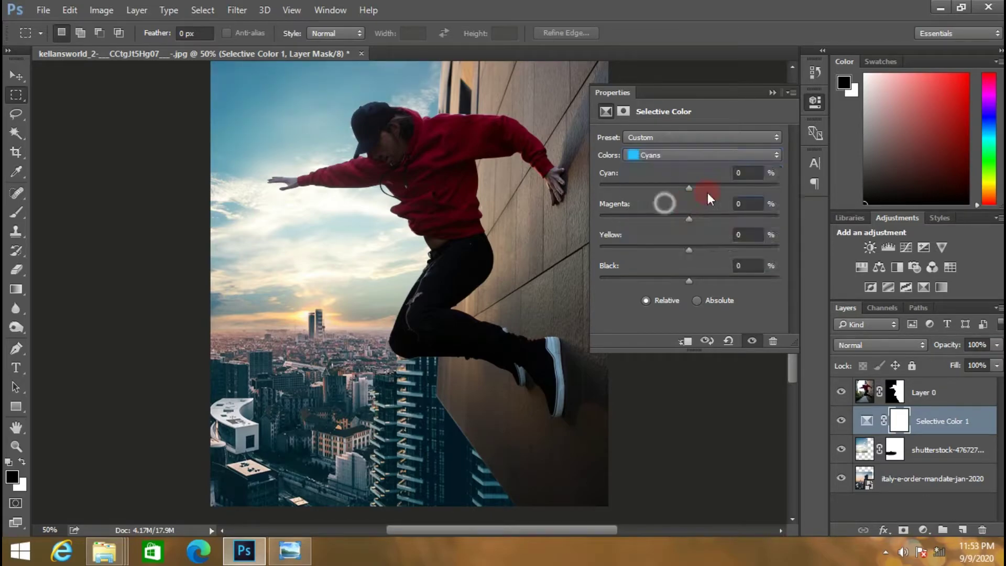
{"action": "left_click_drag", "start_coordinate": [708, 188], "coordinate": [823, 180]}
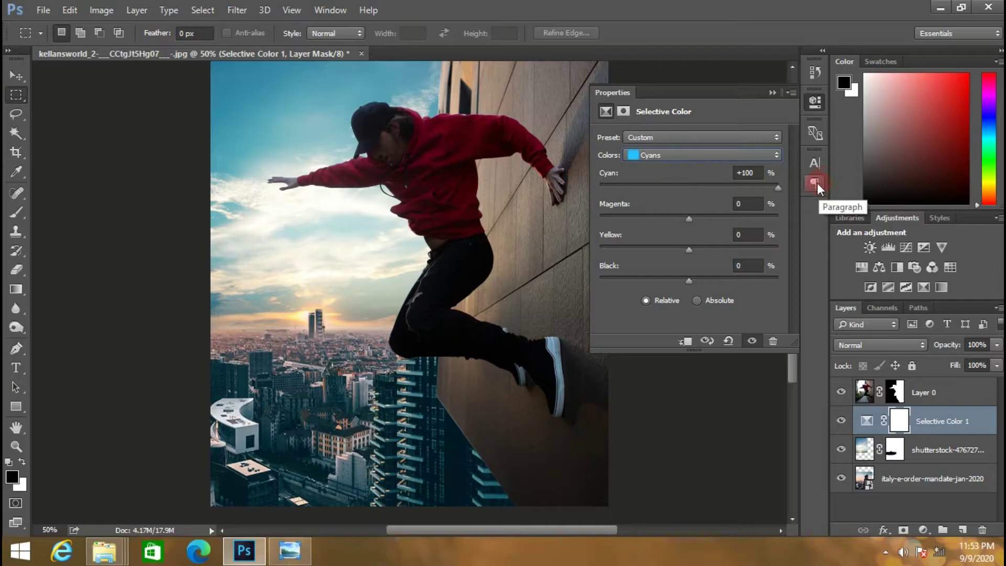
{"action": "left_click", "coordinate": [771, 93]}
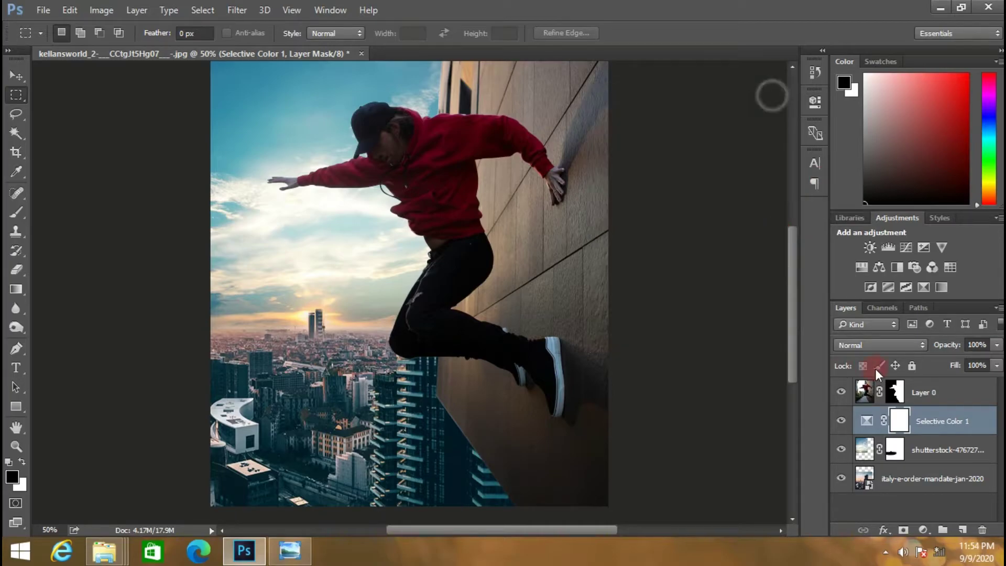
Step: Add a Brightness/Contrast layer at brightness 42 and clip it to Layer 0 above it
{"action": "left_click", "coordinate": [871, 249]}
{"action": "left_click_drag", "start_coordinate": [688, 172], "coordinate": [714, 180]}
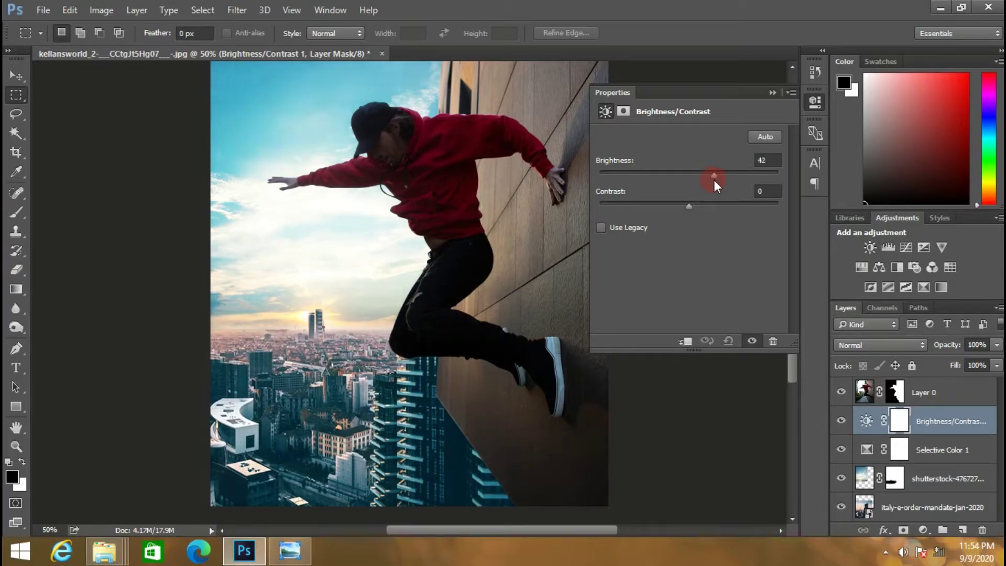
{"action": "left_click", "coordinate": [771, 93]}
{"action": "left_click_drag", "start_coordinate": [954, 419], "coordinate": [954, 392]}
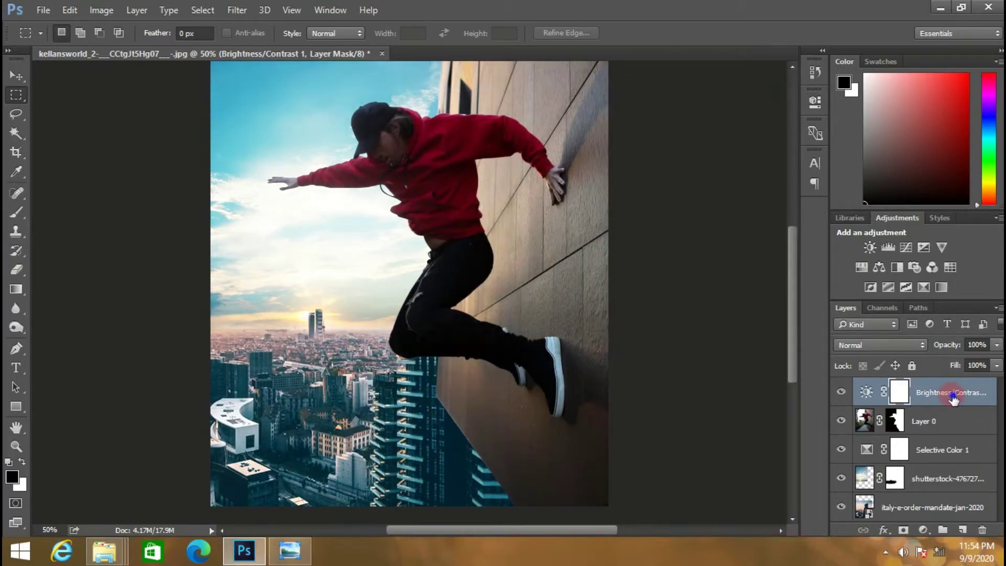
{"action": "right_click", "coordinate": [954, 392]}
{"action": "left_click", "coordinate": [715, 332]}
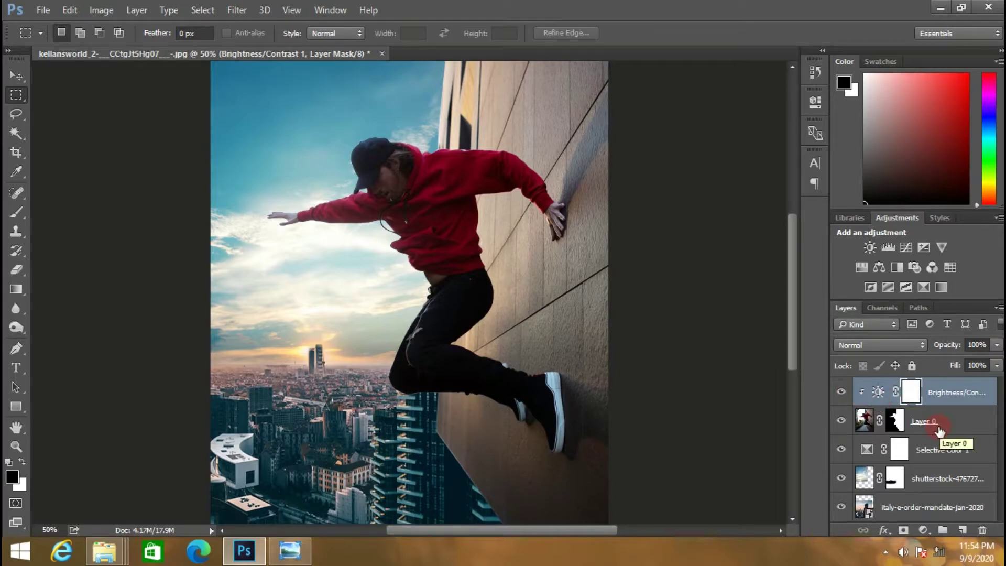
Step: Create a new Layer 1 and clip it to the layers below
{"action": "left_click", "coordinate": [966, 530]}
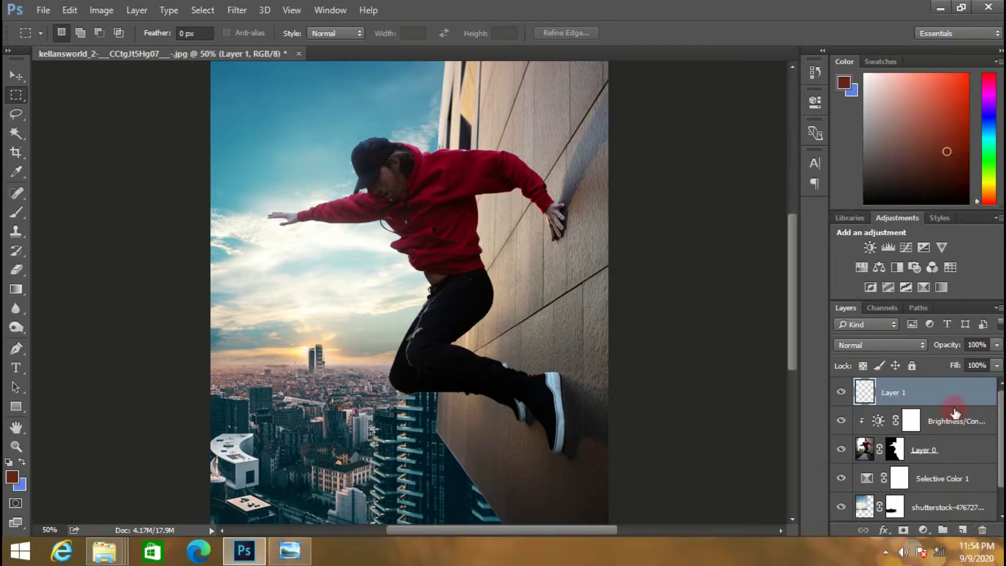
{"action": "right_click", "coordinate": [945, 393]}
{"action": "left_click", "coordinate": [674, 331]}
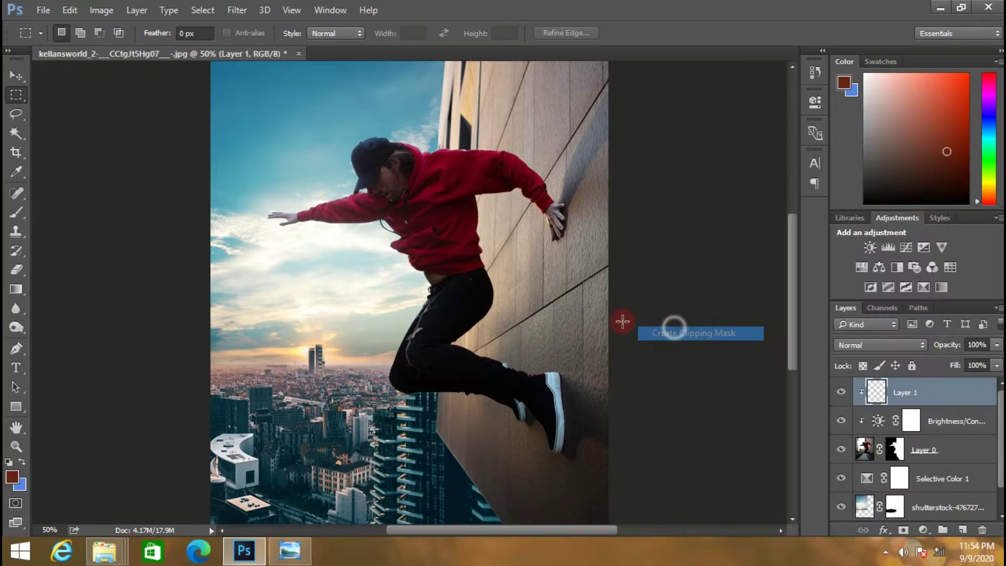
Step: Choose the Brush tool and set the foreground colour to a saturated orange
{"action": "left_click", "coordinate": [16, 212]}
{"action": "left_click", "coordinate": [11, 475]}
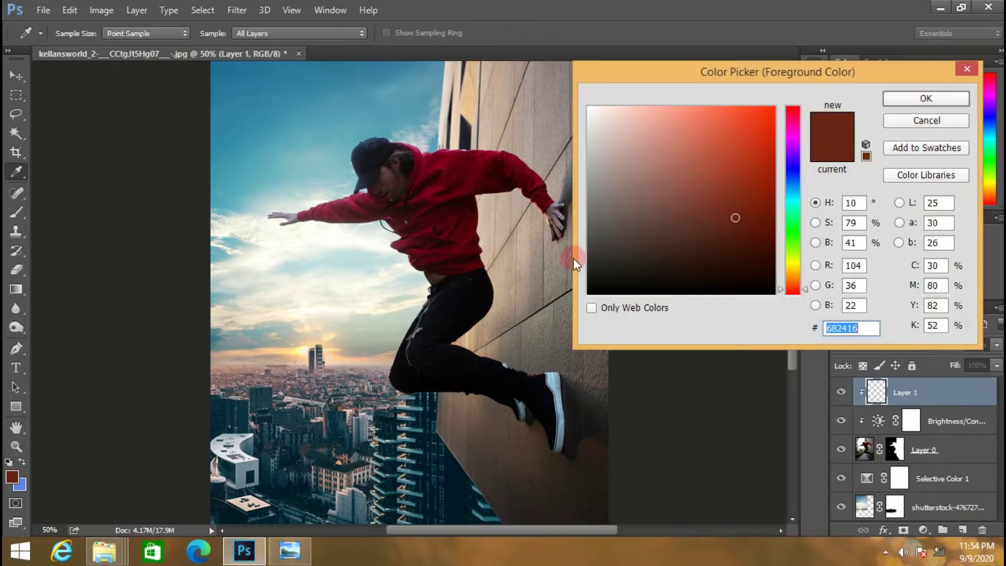
{"action": "left_click_drag", "start_coordinate": [791, 283], "coordinate": [791, 279]}
{"action": "left_click_drag", "start_coordinate": [737, 150], "coordinate": [851, 78]}
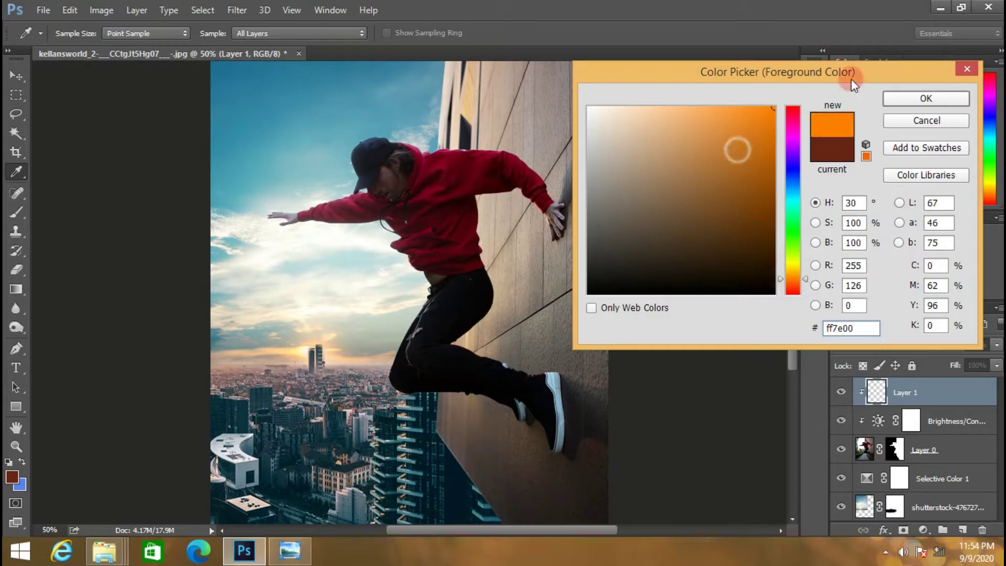
{"action": "left_click", "coordinate": [903, 99]}
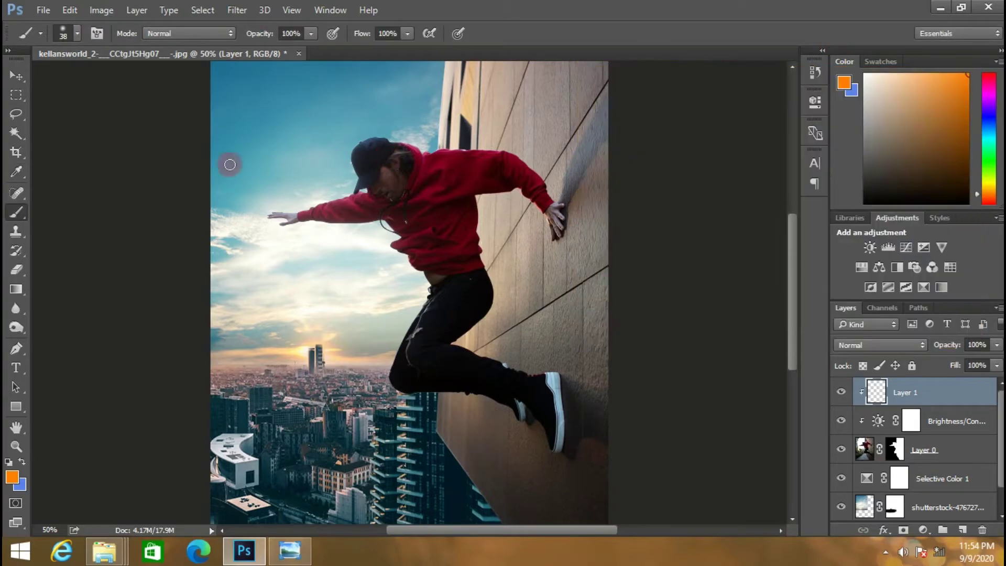
Step: Refine the foreground to vivid orange #ffa100 from the sunset and paint on the cap top
{"action": "left_click", "coordinate": [13, 476]}
{"action": "left_click", "coordinate": [283, 345]}
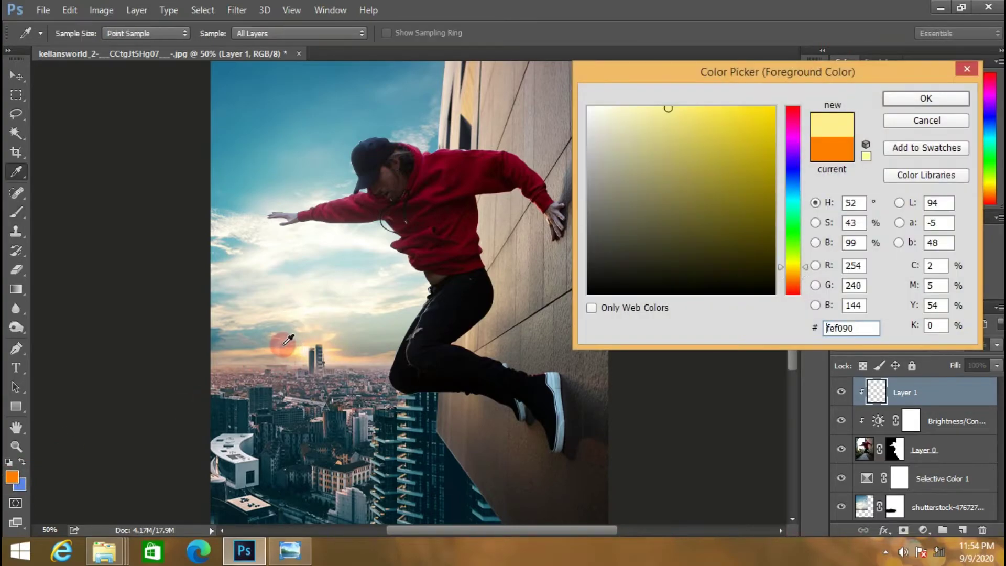
{"action": "left_click", "coordinate": [304, 354]}
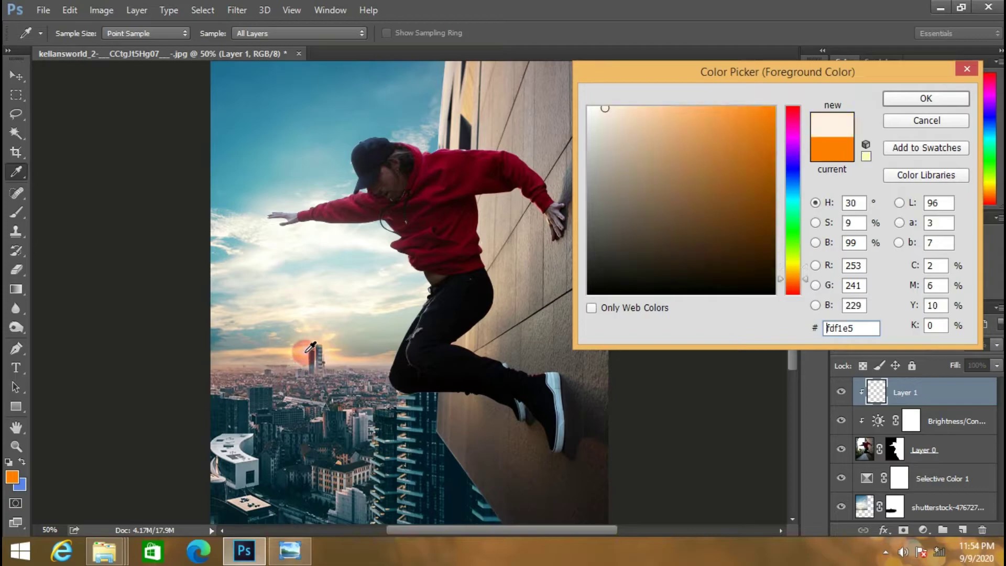
{"action": "left_click", "coordinate": [340, 353]}
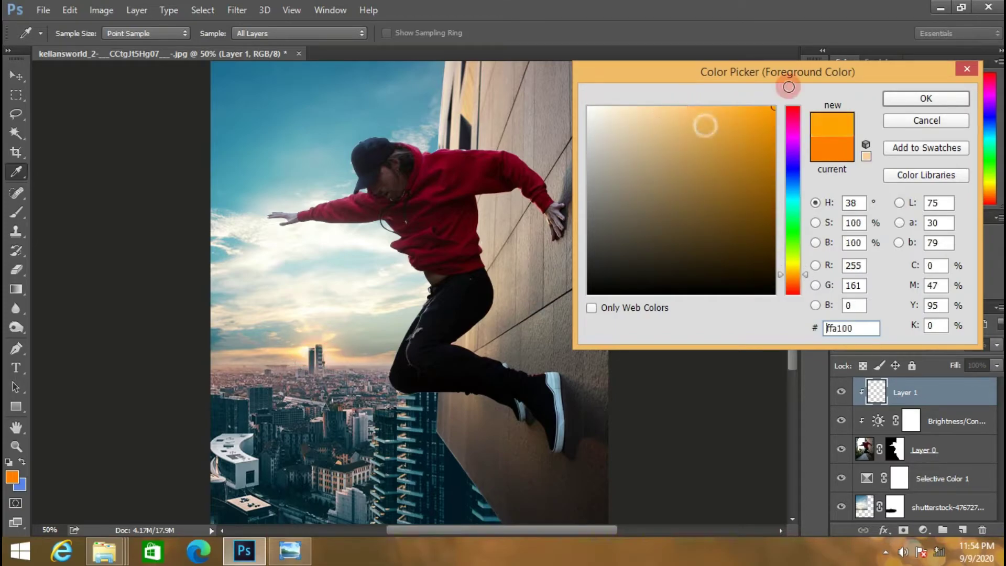
{"action": "left_click_drag", "start_coordinate": [704, 123], "coordinate": [784, 105]}
{"action": "left_click", "coordinate": [901, 98]}
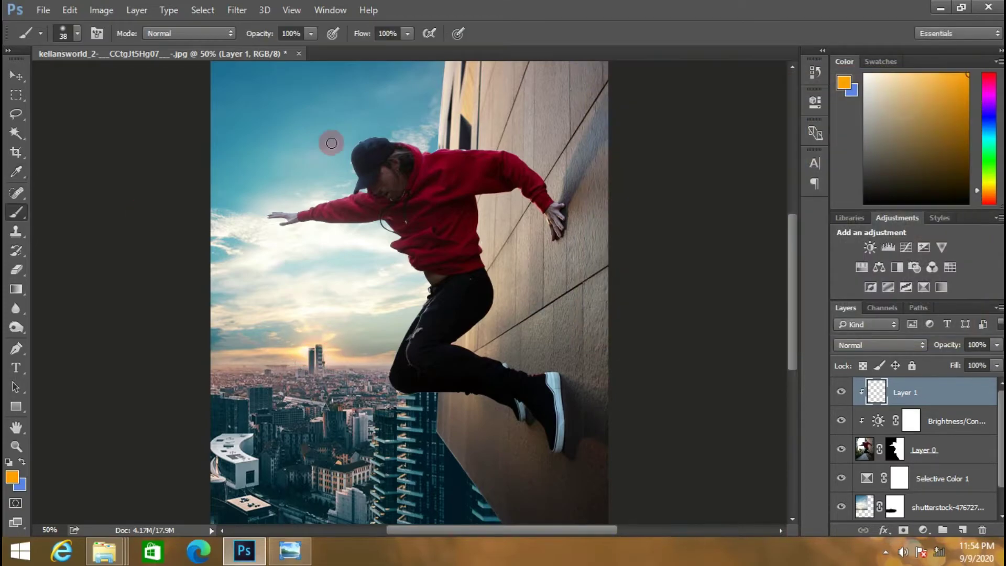
{"action": "left_click_drag", "start_coordinate": [373, 134], "coordinate": [340, 143]}
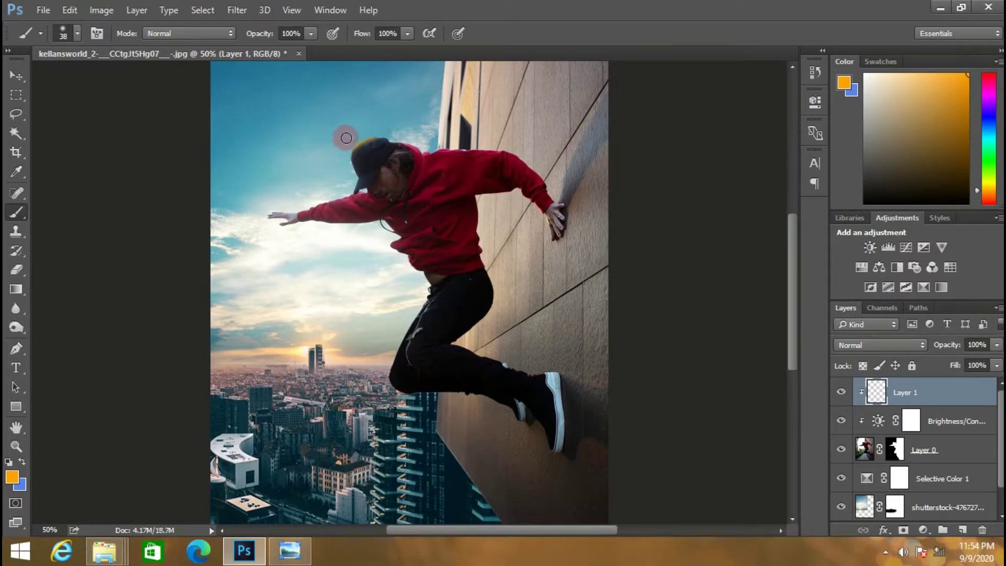
Step: Paint orange rim light along the cap, arm, hoodie and leg edges
{"action": "key", "text": "ctrl+plus"}
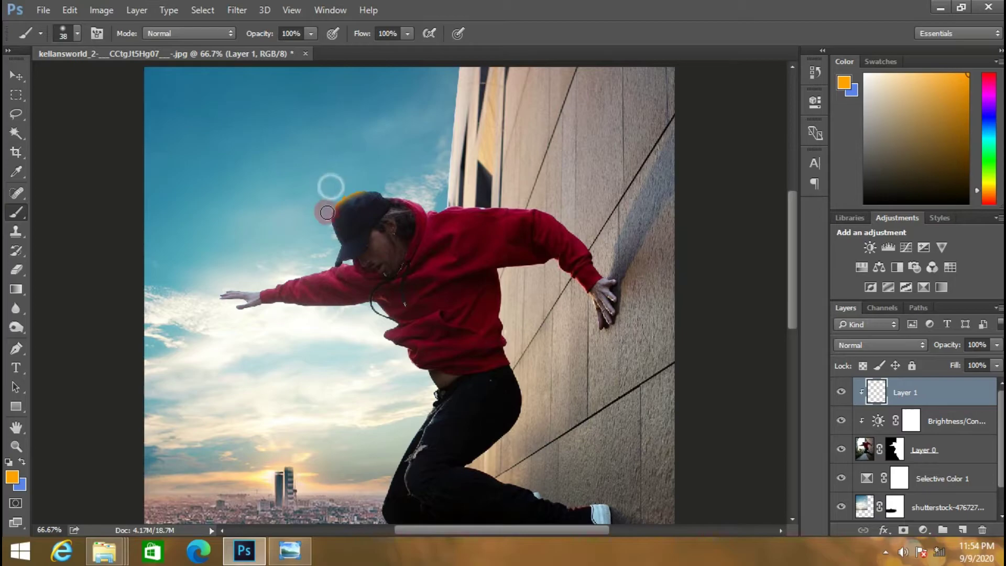
{"action": "left_click_drag", "start_coordinate": [330, 187], "coordinate": [325, 231]}
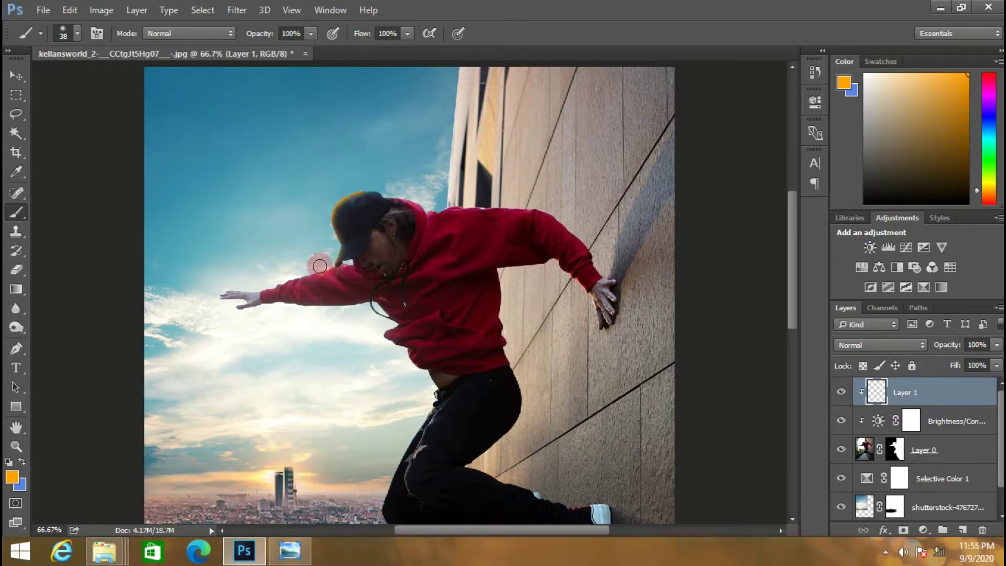
{"action": "left_click_drag", "start_coordinate": [319, 266], "coordinate": [220, 294]}
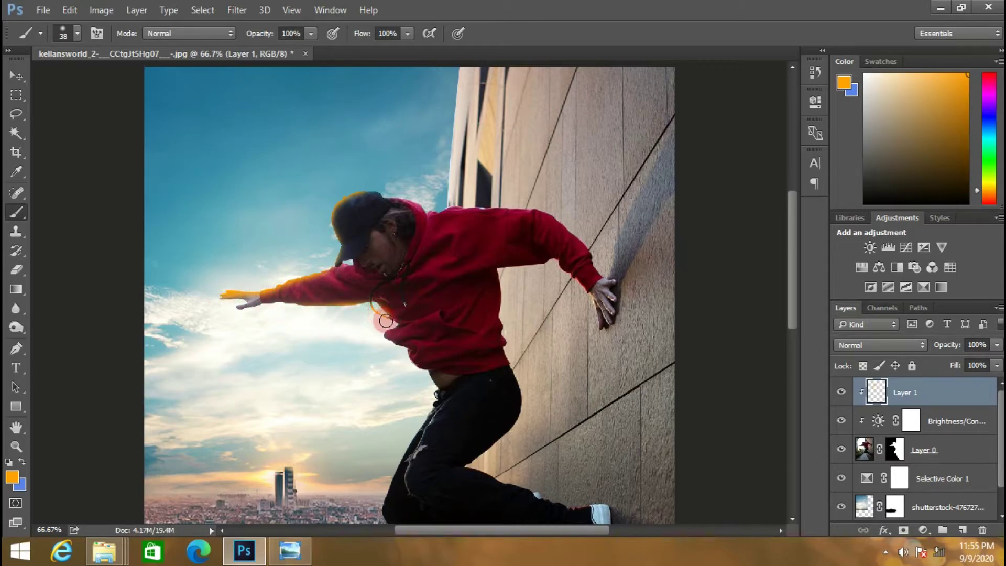
{"action": "left_click_drag", "start_coordinate": [380, 326], "coordinate": [396, 355]}
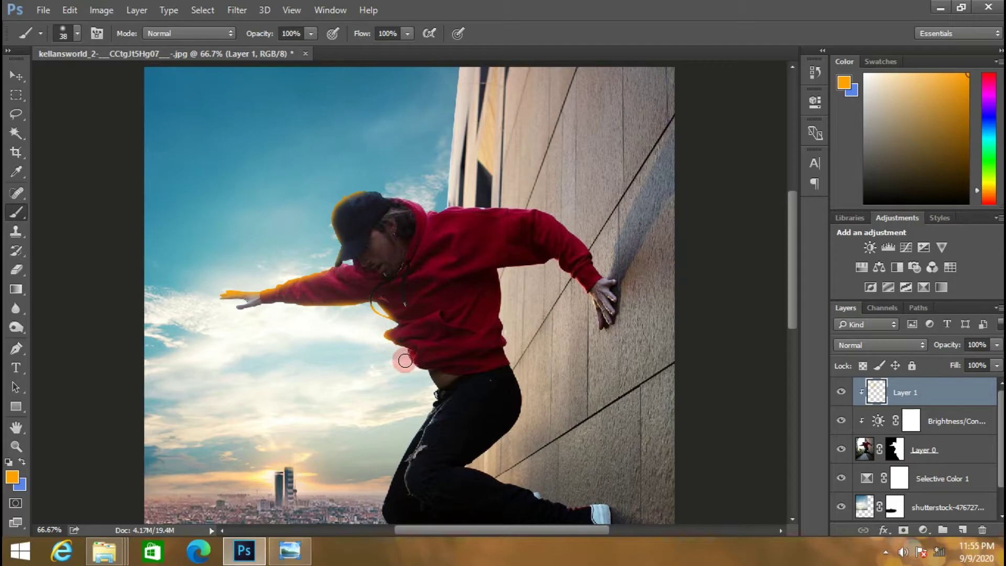
{"action": "scroll", "coordinate": [413, 386], "scroll_direction": "down", "scroll_amount": 2}
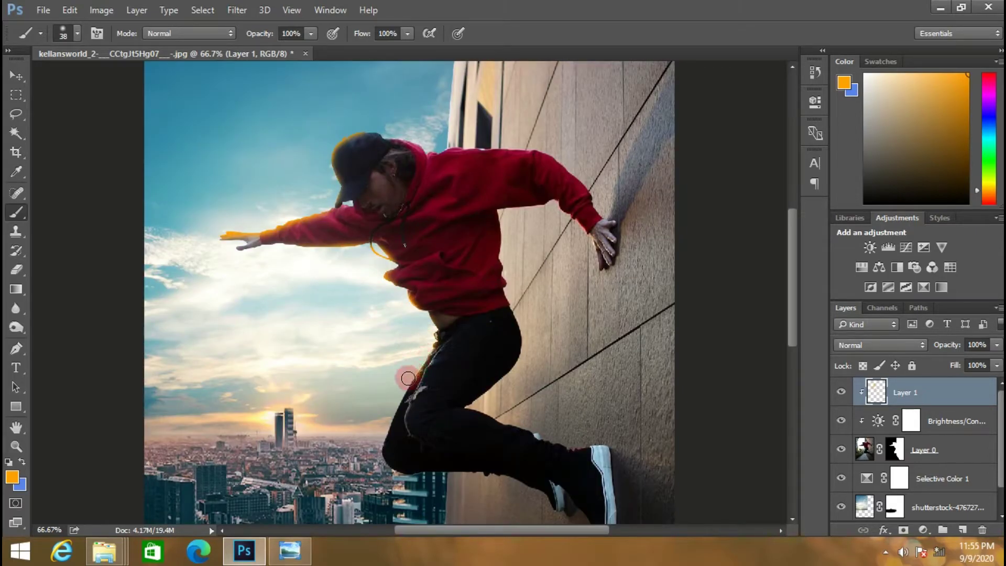
{"action": "left_click_drag", "start_coordinate": [408, 378], "coordinate": [376, 458]}
{"action": "scroll", "coordinate": [376, 459], "scroll_direction": "down", "scroll_amount": 3}
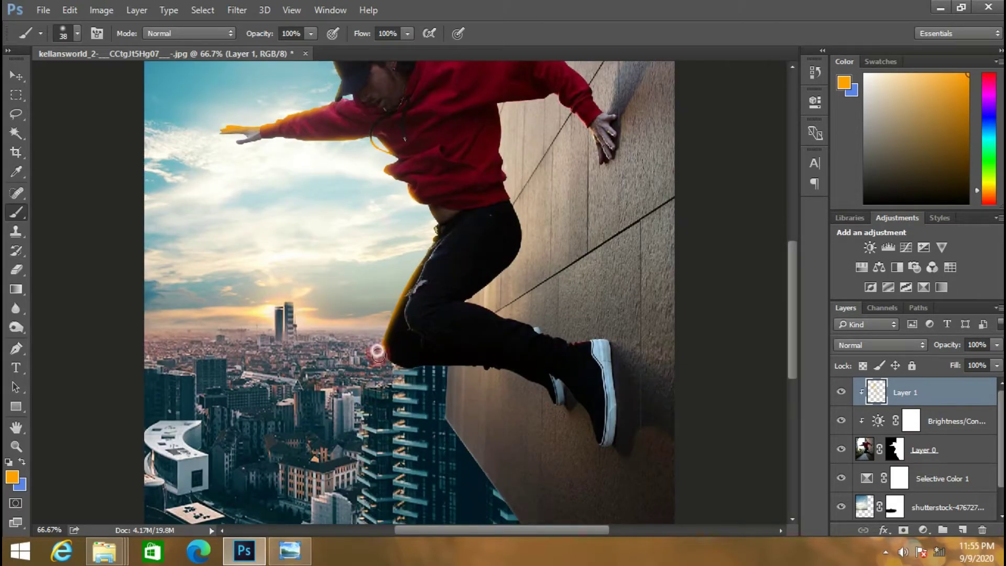
{"action": "scroll", "coordinate": [434, 382], "scroll_direction": "down", "scroll_amount": 2}
{"action": "scroll", "coordinate": [418, 291], "scroll_direction": "up", "scroll_amount": 1}
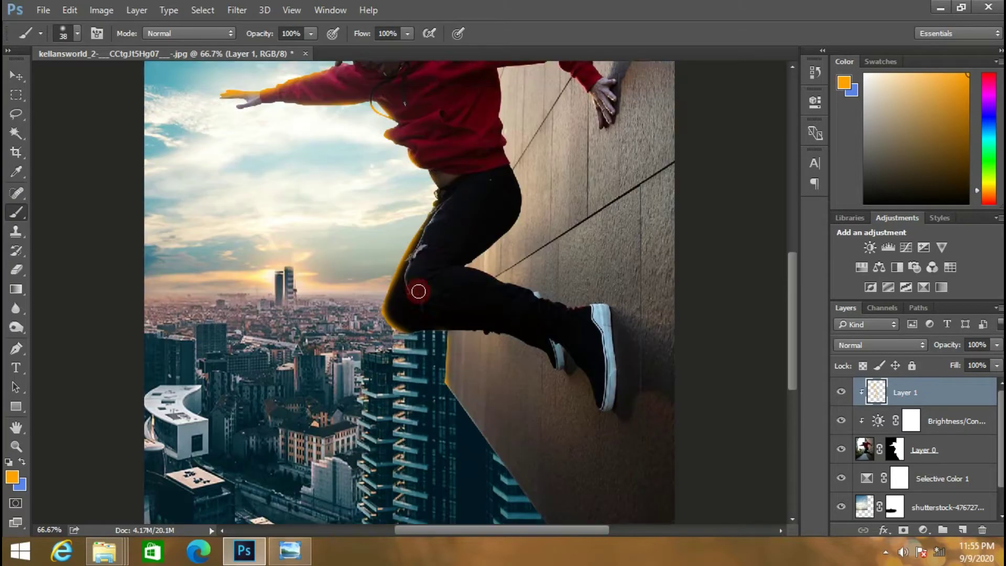
{"action": "scroll", "coordinate": [419, 291], "scroll_direction": "up", "scroll_amount": 10}
Step: Enlarge the brush to 74 and set Layer 1 opacity to 58%
{"action": "left_click", "coordinate": [77, 33]}
{"action": "left_click_drag", "start_coordinate": [123, 89], "coordinate": [144, 89]}
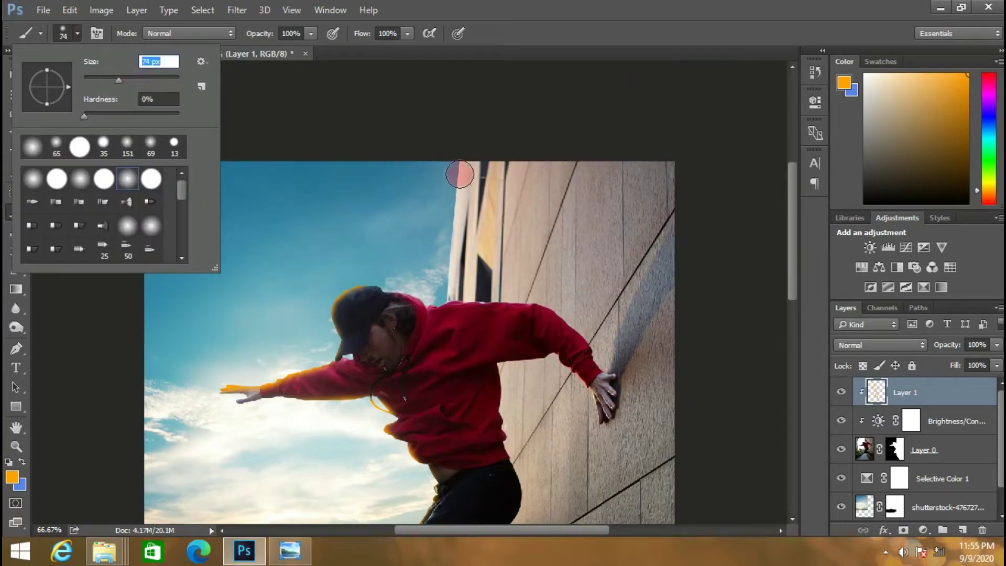
{"action": "key", "text": "Return"}
{"action": "scroll", "coordinate": [435, 281], "scroll_direction": "down", "scroll_amount": 2}
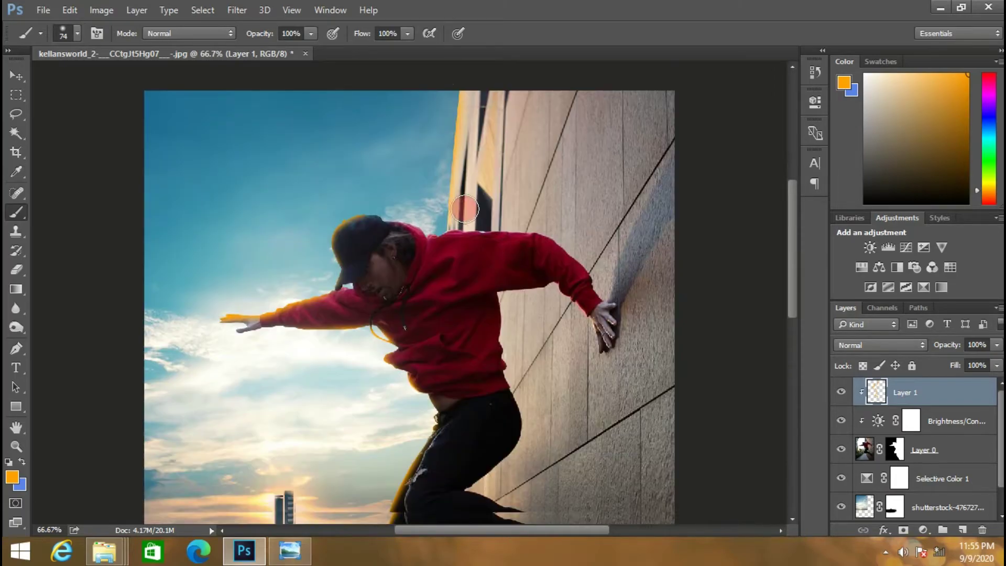
{"action": "scroll", "coordinate": [436, 282], "scroll_direction": "down", "scroll_amount": 3}
{"action": "left_click_drag", "start_coordinate": [986, 353], "coordinate": [965, 358]}
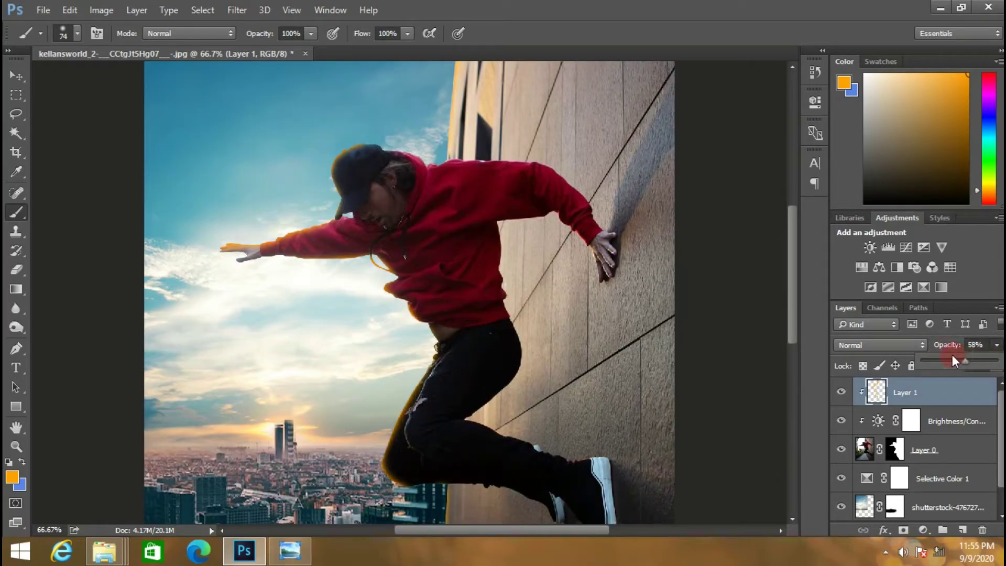
Step: Give Layer 1 an Inner Glow (Screen, 67% opacity, choke 90) and set opacity to 51%
{"action": "double_click", "coordinate": [969, 391]}
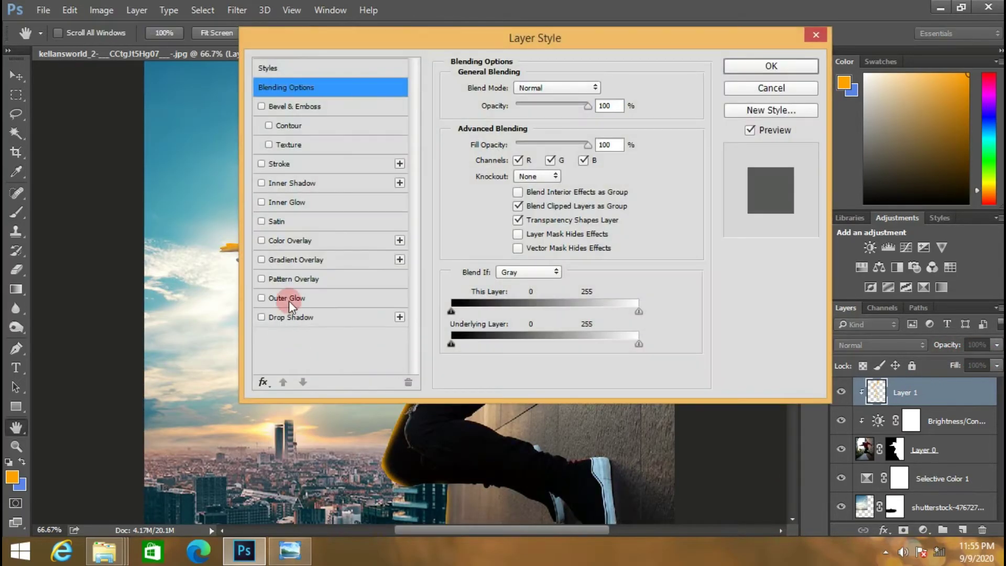
{"action": "left_click_drag", "start_coordinate": [425, 34], "coordinate": [714, 64]}
{"action": "left_click", "coordinate": [547, 233]}
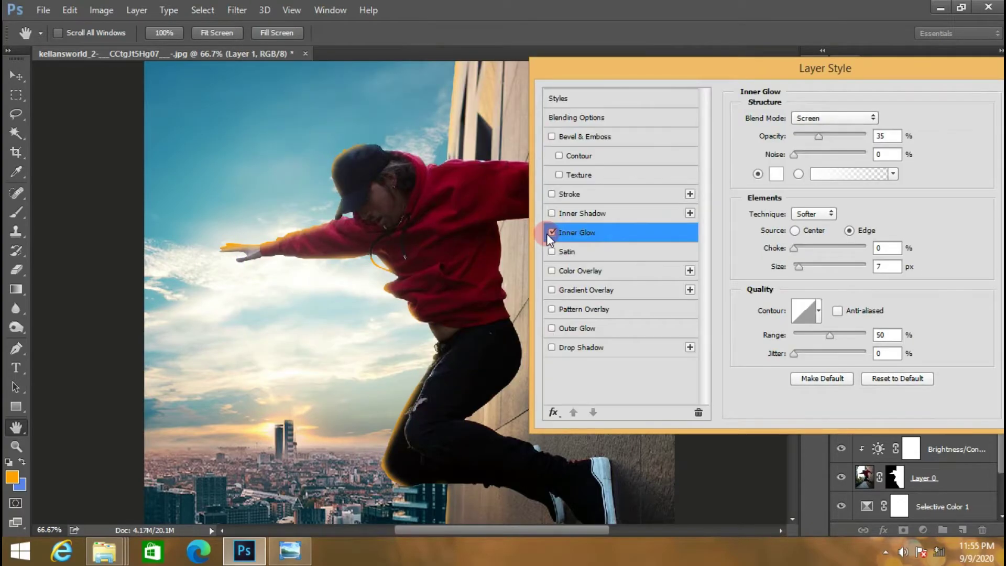
{"action": "left_click", "coordinate": [890, 136]}
{"action": "type", "text": "66"}
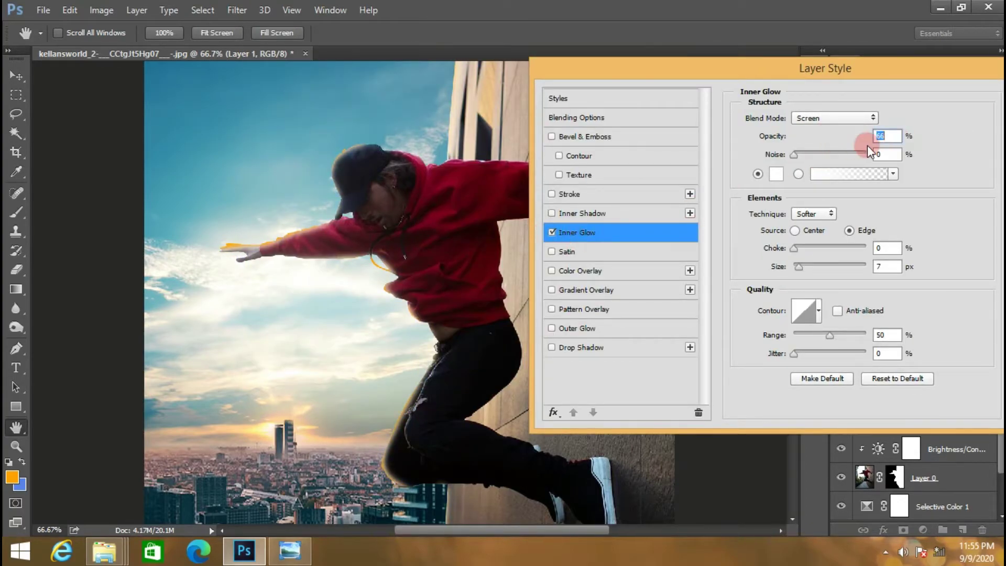
{"action": "left_click_drag", "start_coordinate": [867, 146], "coordinate": [842, 148]}
{"action": "mouse_move", "coordinate": [797, 256]}
{"action": "left_mouse_down"}
{"action": "mouse_move", "coordinate": [838, 250]}
{"action": "mouse_move", "coordinate": [820, 271]}
{"action": "left_mouse_up"}
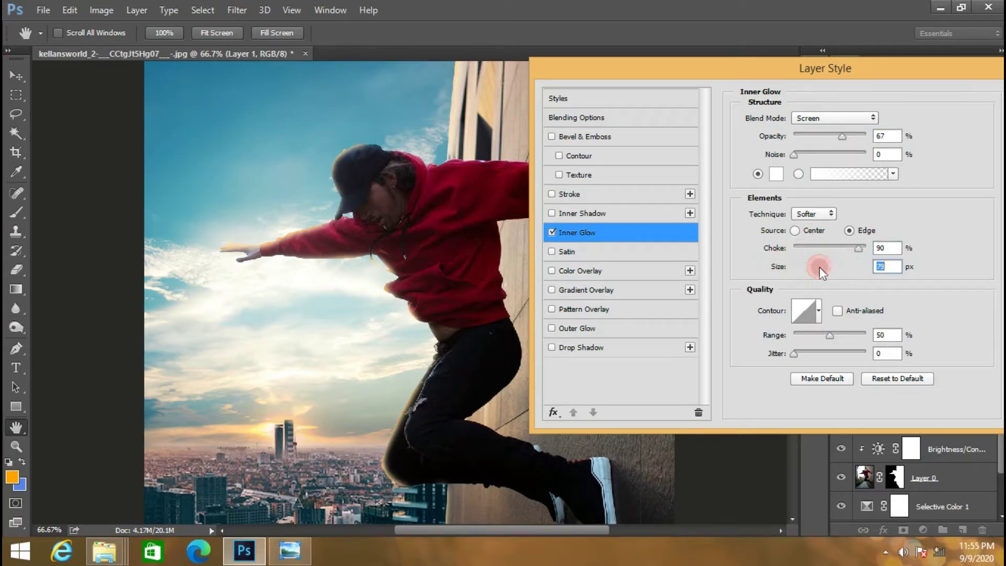
{"action": "left_click_drag", "start_coordinate": [737, 65], "coordinate": [686, 68]}
{"action": "left_click", "coordinate": [977, 95]}
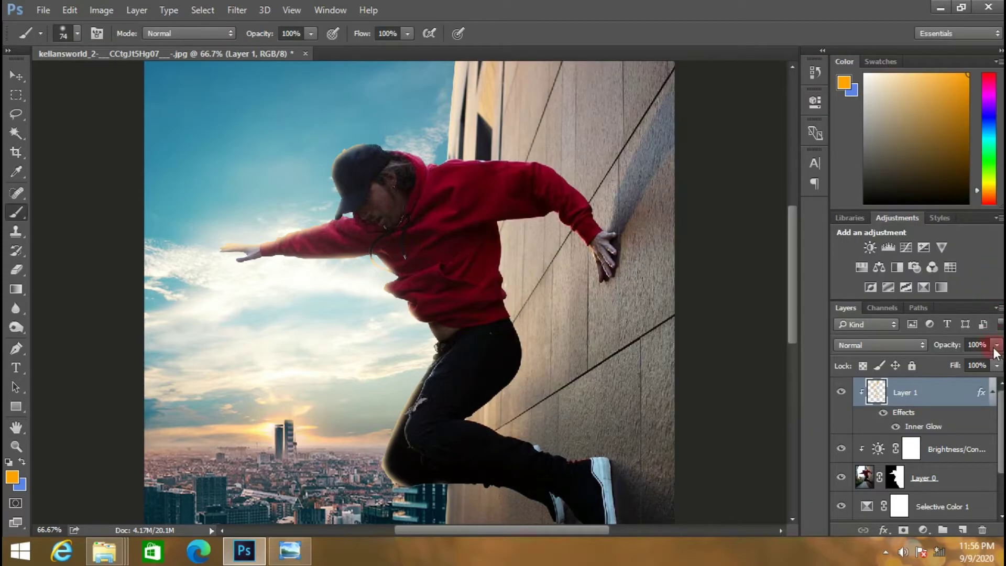
{"action": "mouse_move", "coordinate": [976, 357]}
{"action": "left_mouse_down"}
{"action": "mouse_move", "coordinate": [976, 370]}
{"action": "mouse_move", "coordinate": [934, 362]}
{"action": "mouse_move", "coordinate": [956, 362]}
{"action": "left_mouse_up"}
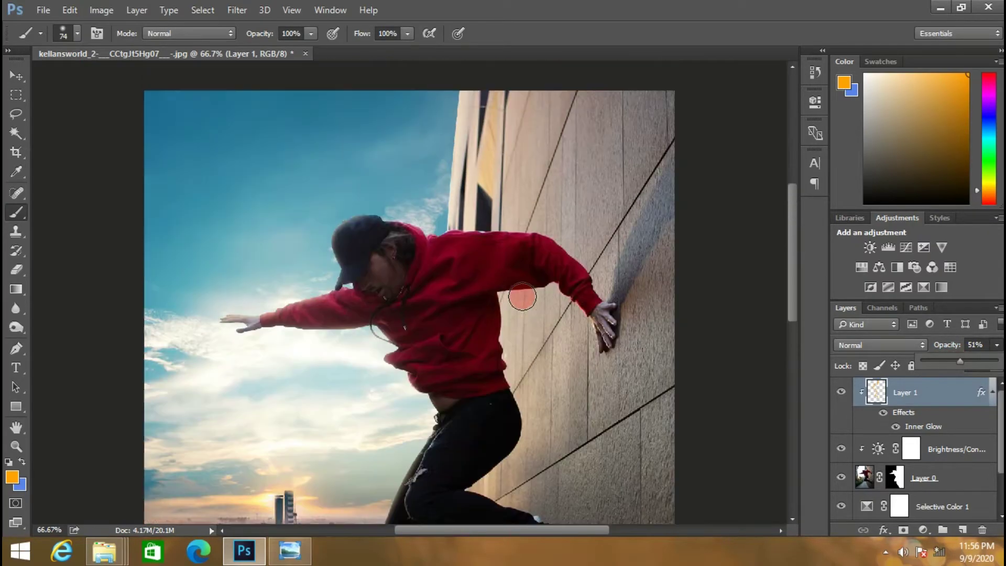
Step: Change the Inner Glow colour to orange and set Layer 1 opacity to 39%
{"action": "double_click", "coordinate": [913, 427]}
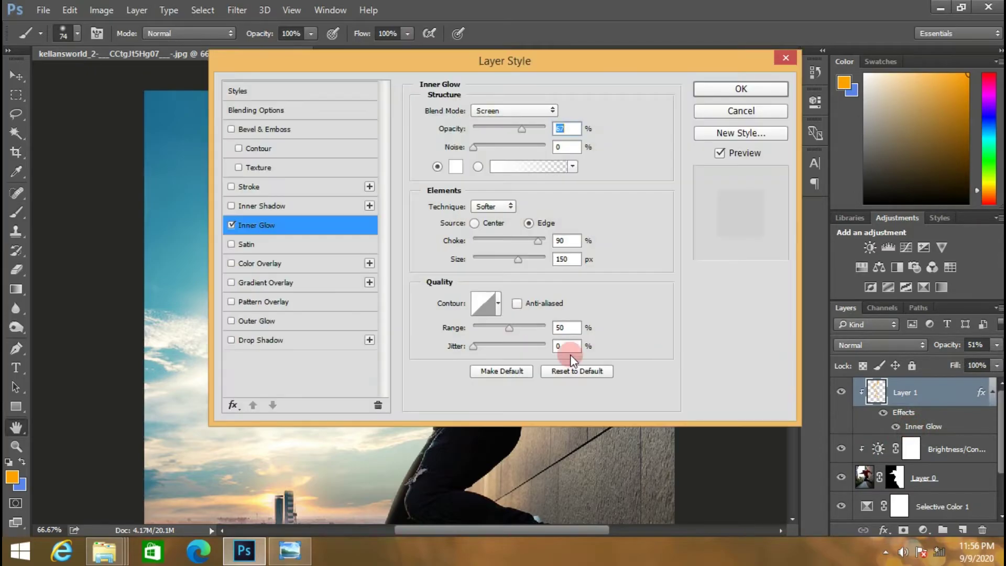
{"action": "left_click", "coordinate": [457, 251]}
{"action": "left_click", "coordinate": [455, 168]}
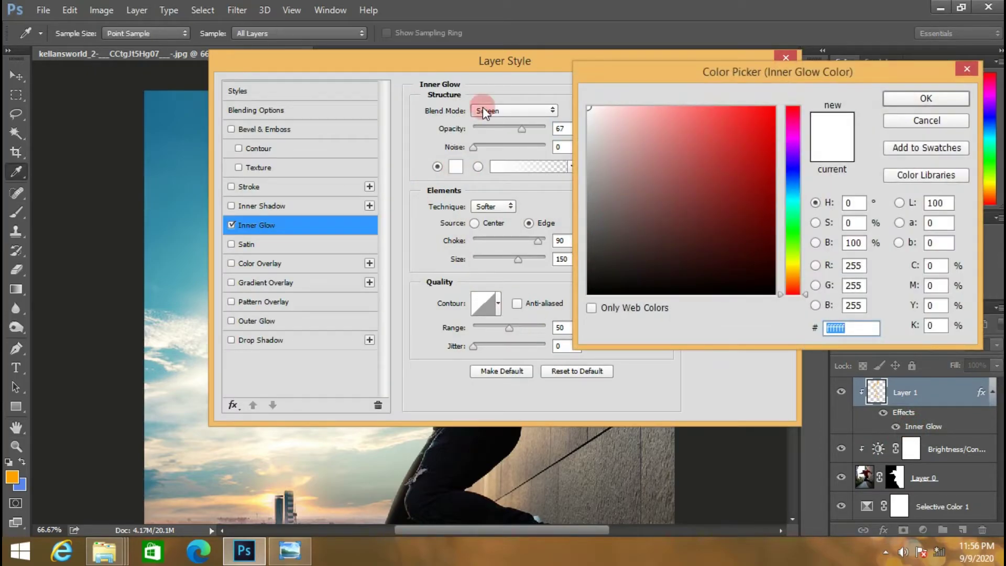
{"action": "left_click", "coordinate": [795, 283]}
{"action": "left_click", "coordinate": [729, 168]}
{"action": "left_click", "coordinate": [761, 126]}
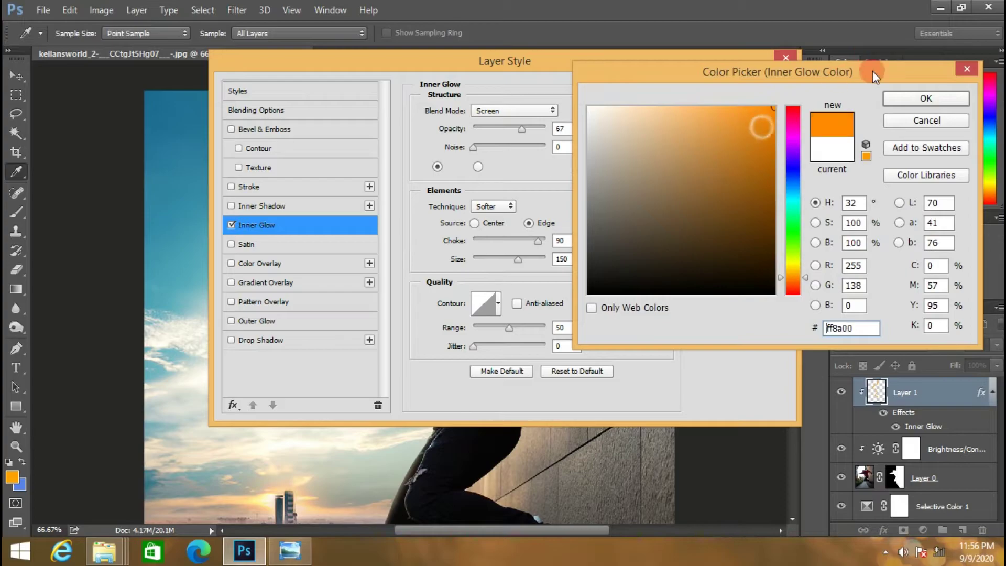
{"action": "left_click", "coordinate": [886, 99]}
{"action": "left_click", "coordinate": [757, 86]}
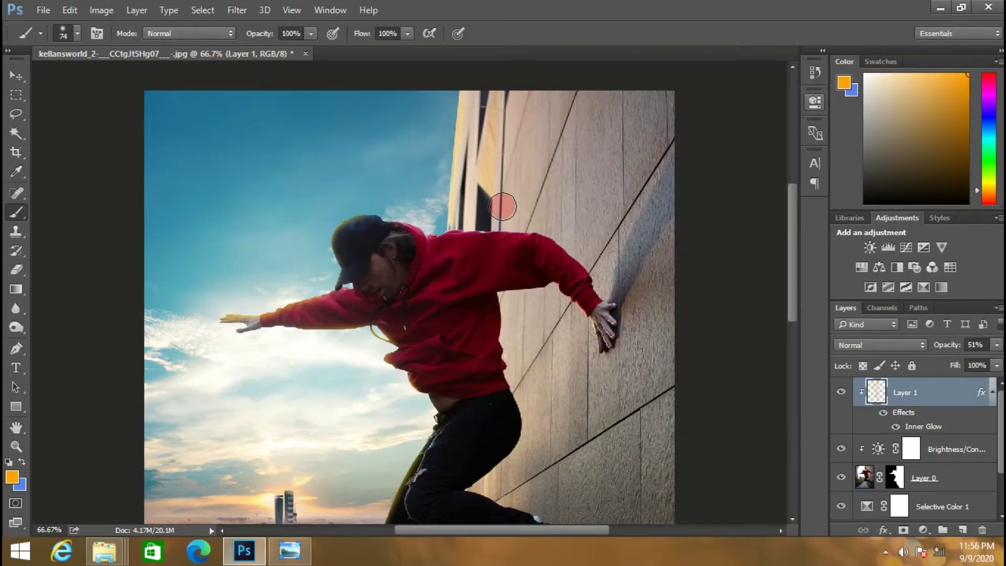
{"action": "scroll", "coordinate": [503, 220], "scroll_direction": "down", "scroll_amount": 3}
{"action": "scroll", "coordinate": [523, 238], "scroll_direction": "down", "scroll_amount": 2}
{"action": "scroll", "coordinate": [523, 237], "scroll_direction": "up", "scroll_amount": 1}
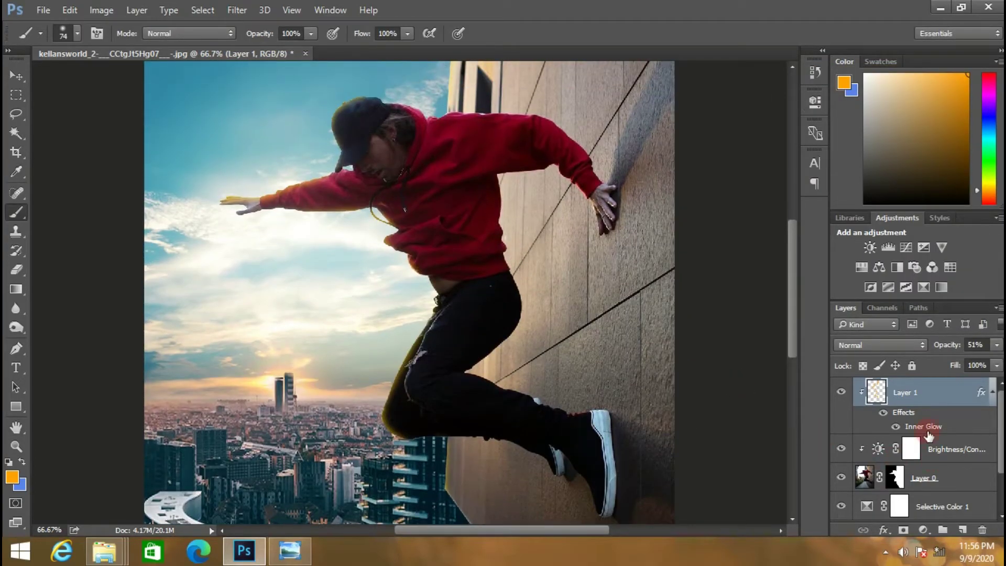
{"action": "left_click_drag", "start_coordinate": [936, 360], "coordinate": [961, 359]}
Step: Refine the Inner Glow colour to a deep sunset orange (ff6600) sampled from the sky
{"action": "double_click", "coordinate": [912, 428]}
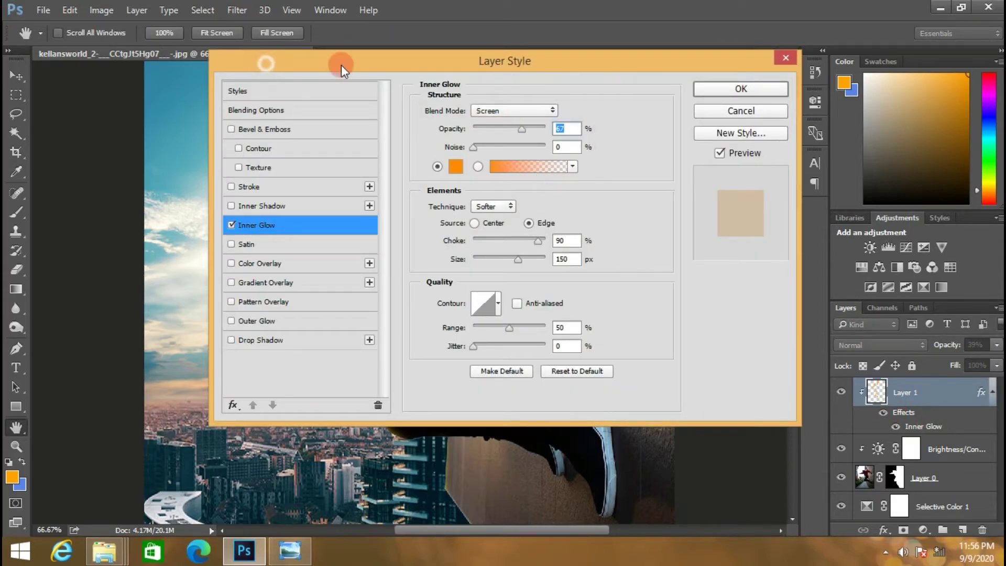
{"action": "left_click_drag", "start_coordinate": [265, 64], "coordinate": [627, 93]}
{"action": "left_click", "coordinate": [817, 195]}
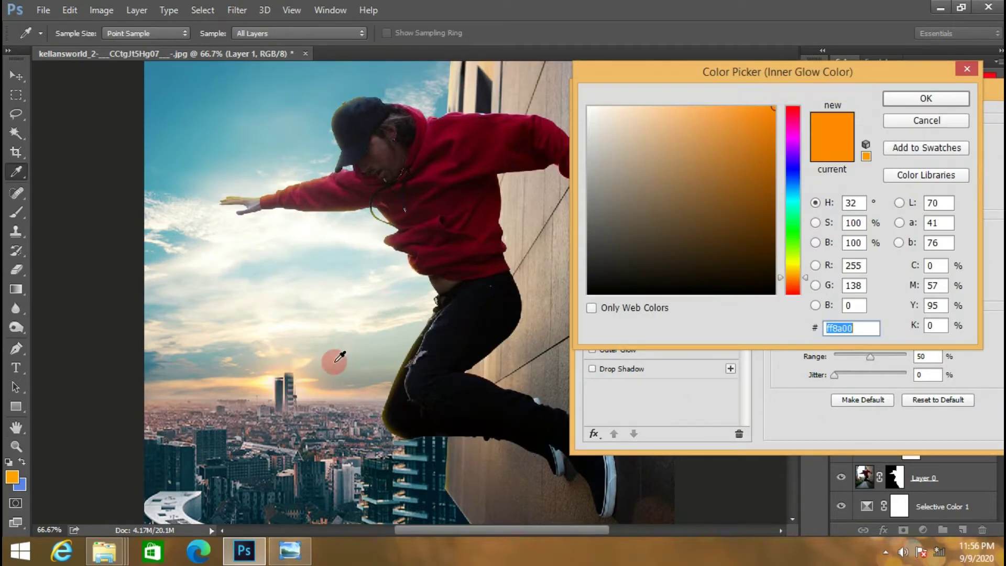
{"action": "left_click", "coordinate": [310, 396]}
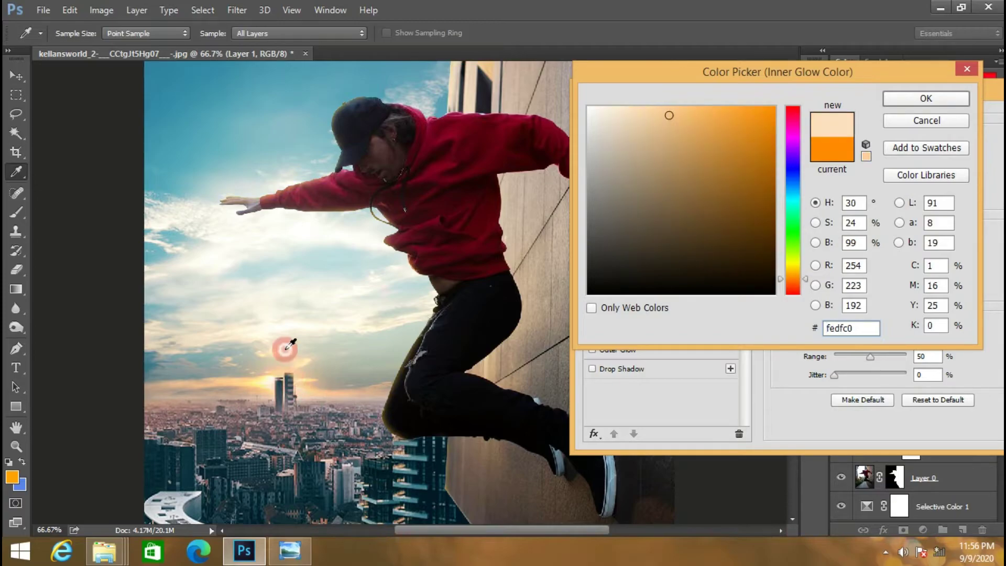
{"action": "left_click_drag", "start_coordinate": [315, 390], "coordinate": [341, 348]}
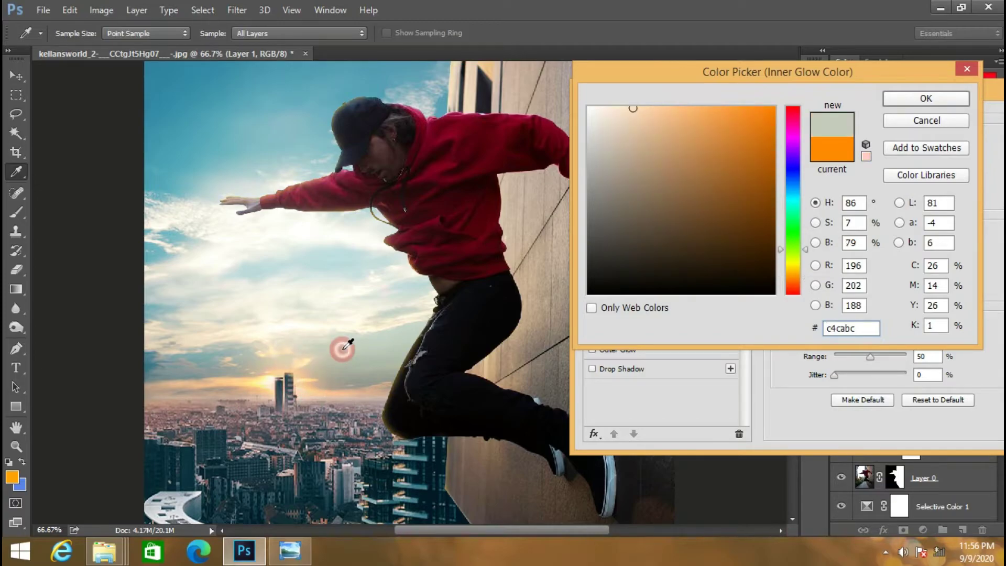
{"action": "left_click", "coordinate": [257, 389]}
{"action": "left_click_drag", "start_coordinate": [721, 121], "coordinate": [738, 128]}
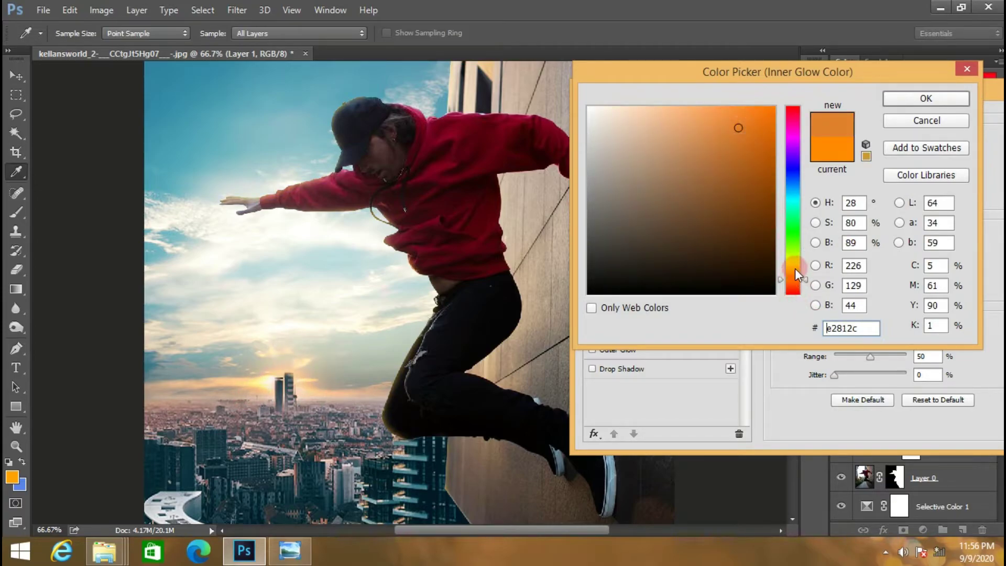
{"action": "left_click_drag", "start_coordinate": [795, 269], "coordinate": [794, 268]}
{"action": "left_click_drag", "start_coordinate": [753, 189], "coordinate": [816, 73]}
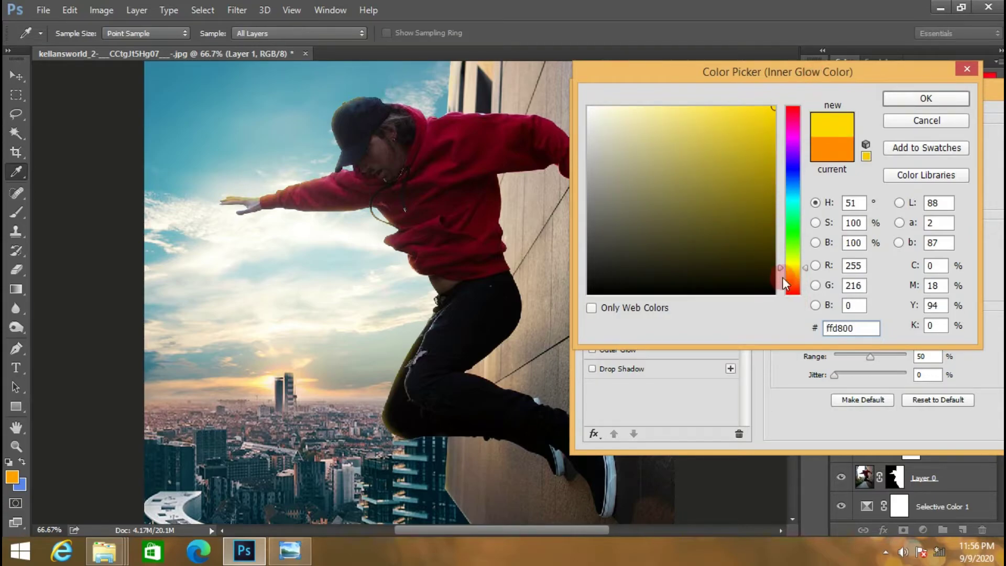
{"action": "left_click_drag", "start_coordinate": [782, 278], "coordinate": [793, 282]}
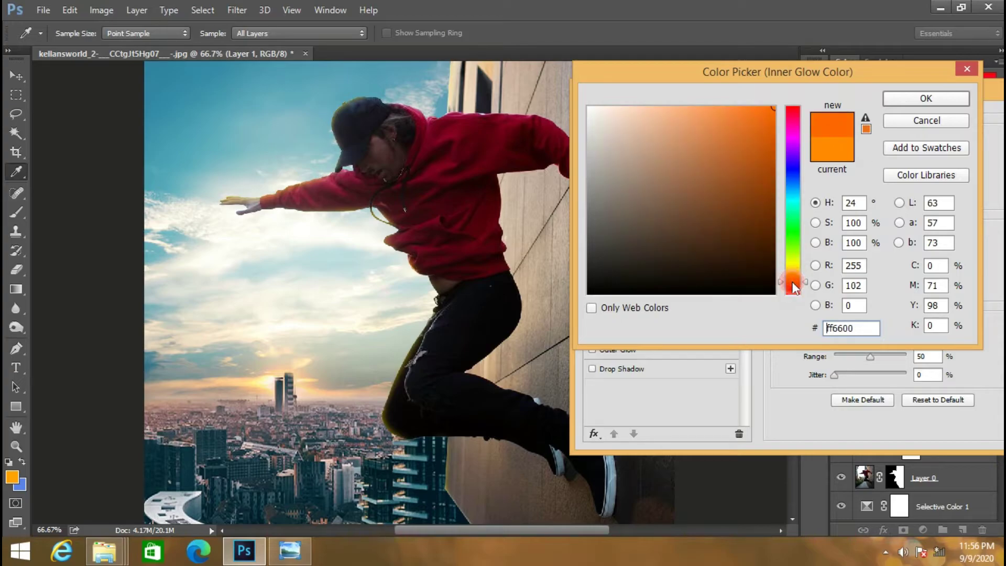
{"action": "left_click", "coordinate": [922, 98]}
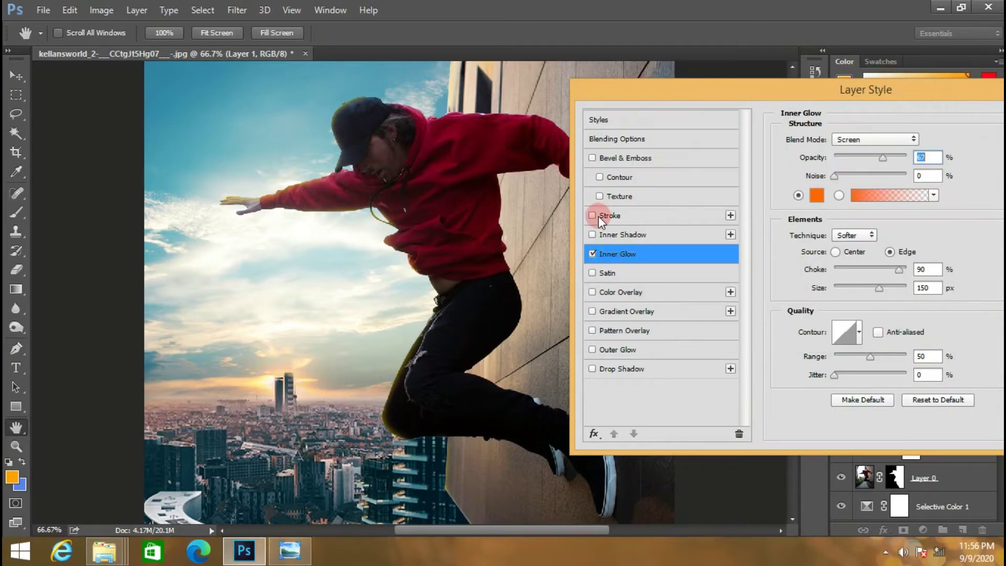
{"action": "left_click_drag", "start_coordinate": [774, 103], "coordinate": [496, 118]}
{"action": "left_click", "coordinate": [816, 141]}
{"action": "key", "text": "b"}
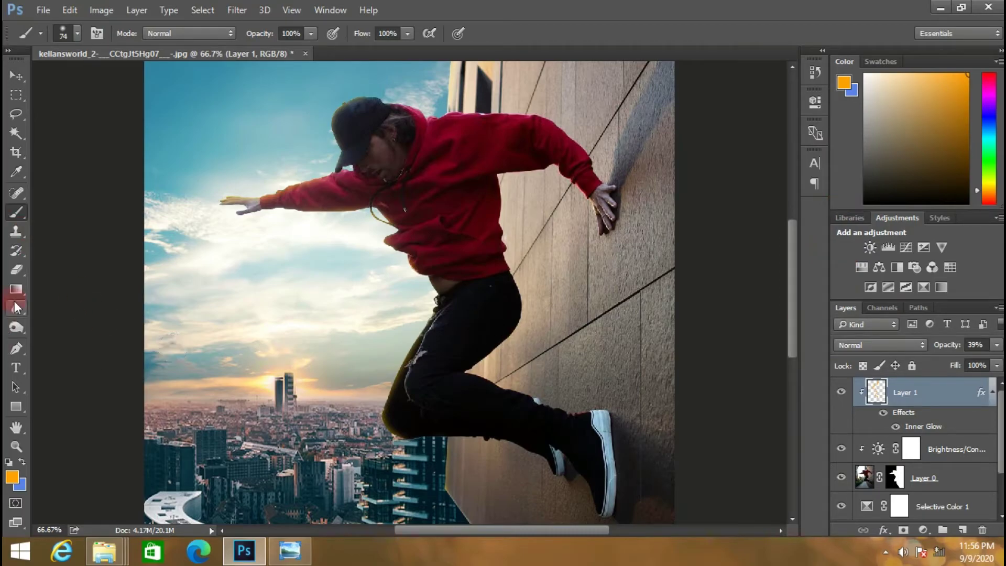
Step: Add a layer mask to Layer 1 and paint black to hide the glow near the hand and leg
{"action": "left_click", "coordinate": [901, 529]}
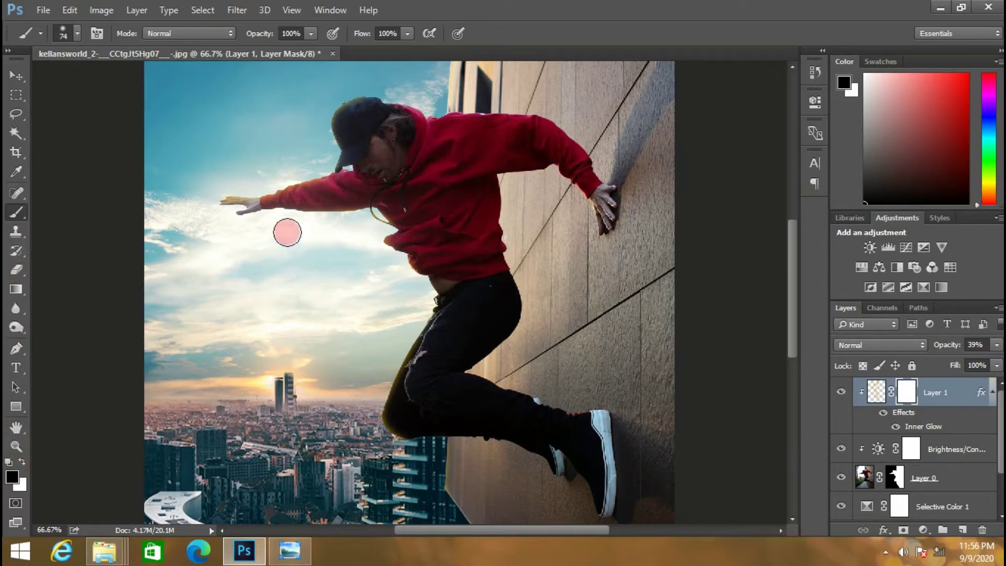
{"action": "left_click_drag", "start_coordinate": [288, 231], "coordinate": [259, 217]}
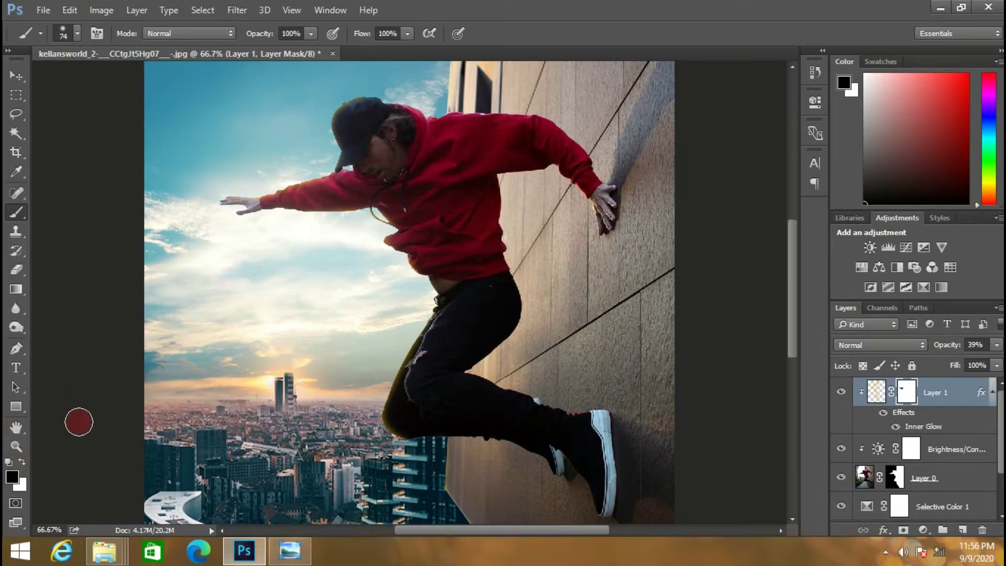
{"action": "key", "text": "x"}
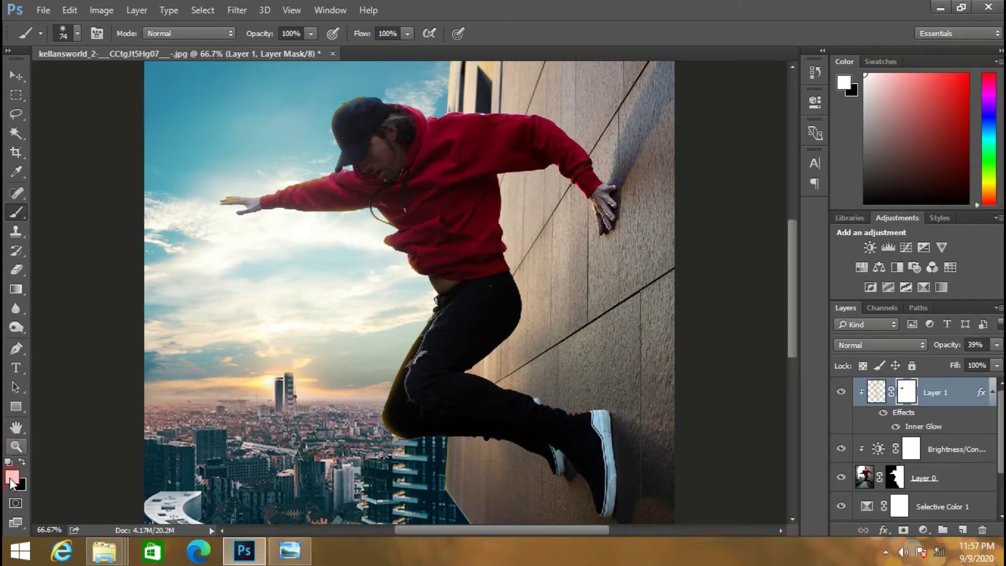
{"action": "left_click", "coordinate": [21, 462]}
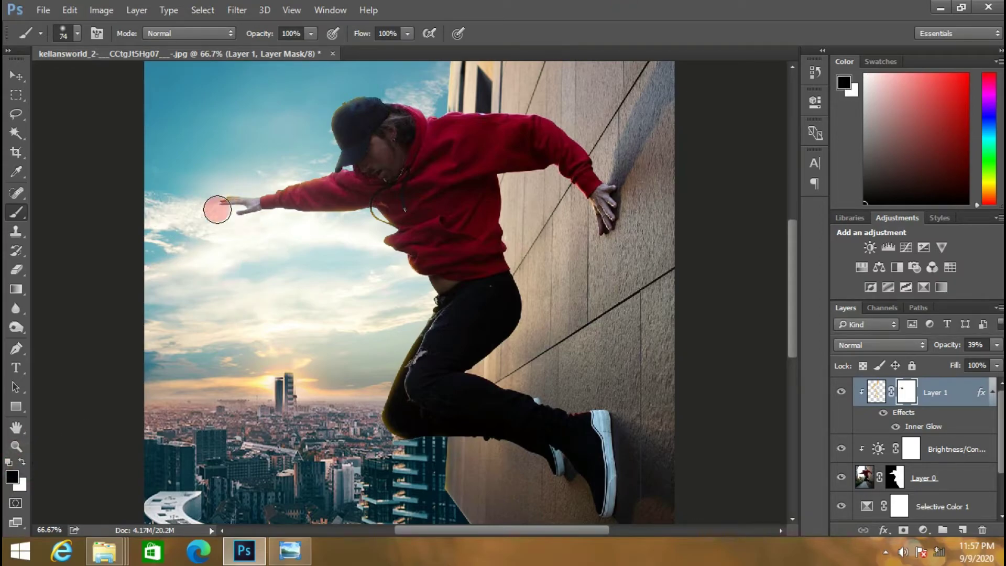
{"action": "scroll", "coordinate": [275, 226], "scroll_direction": "down", "scroll_amount": 3}
{"action": "mouse_move", "coordinate": [449, 307]}
{"action": "left_mouse_down"}
{"action": "mouse_move", "coordinate": [417, 341]}
{"action": "mouse_move", "coordinate": [445, 362]}
{"action": "left_mouse_up"}
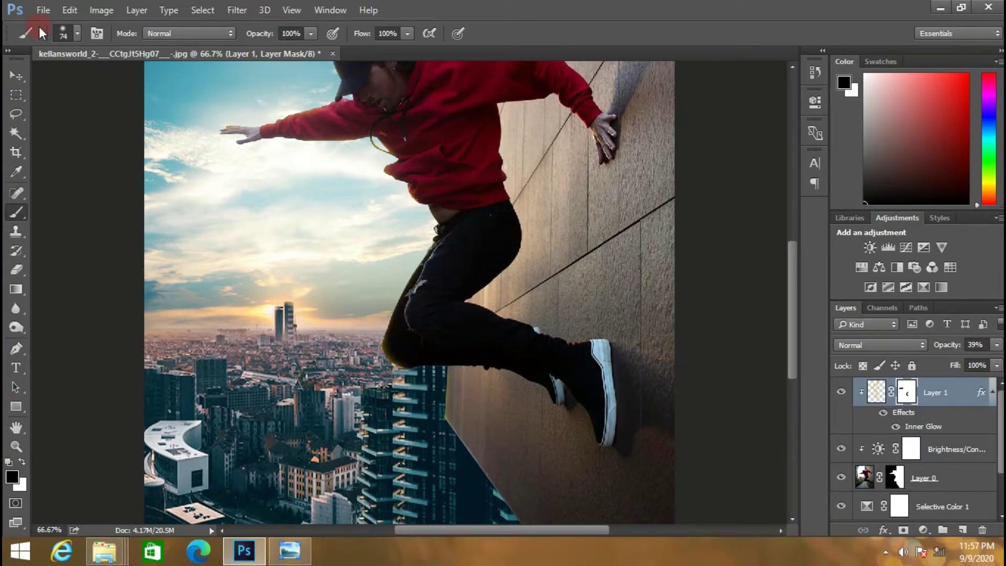
{"action": "left_click", "coordinate": [70, 10]}
{"action": "left_click", "coordinate": [100, 38]}
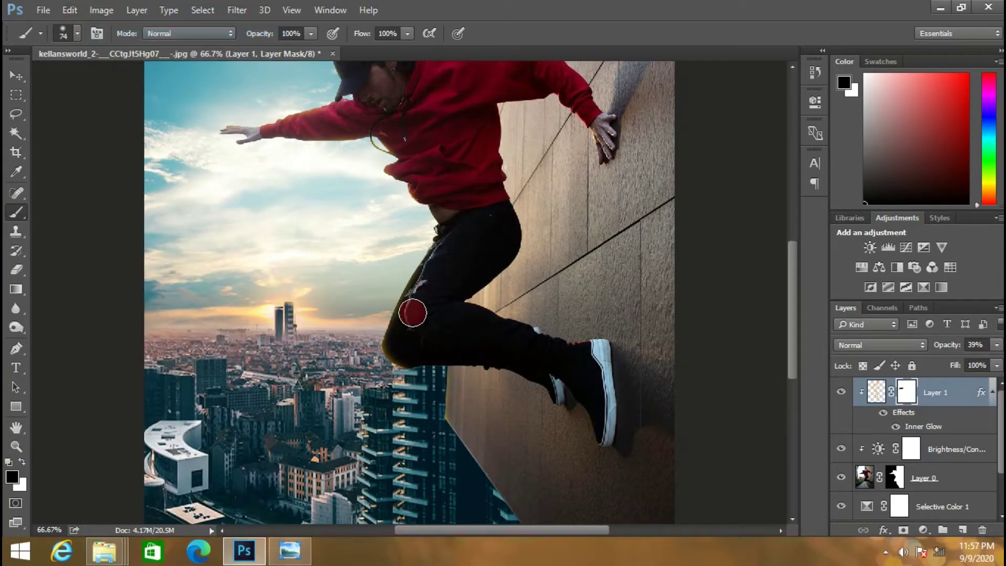
{"action": "left_click_drag", "start_coordinate": [412, 314], "coordinate": [407, 341]}
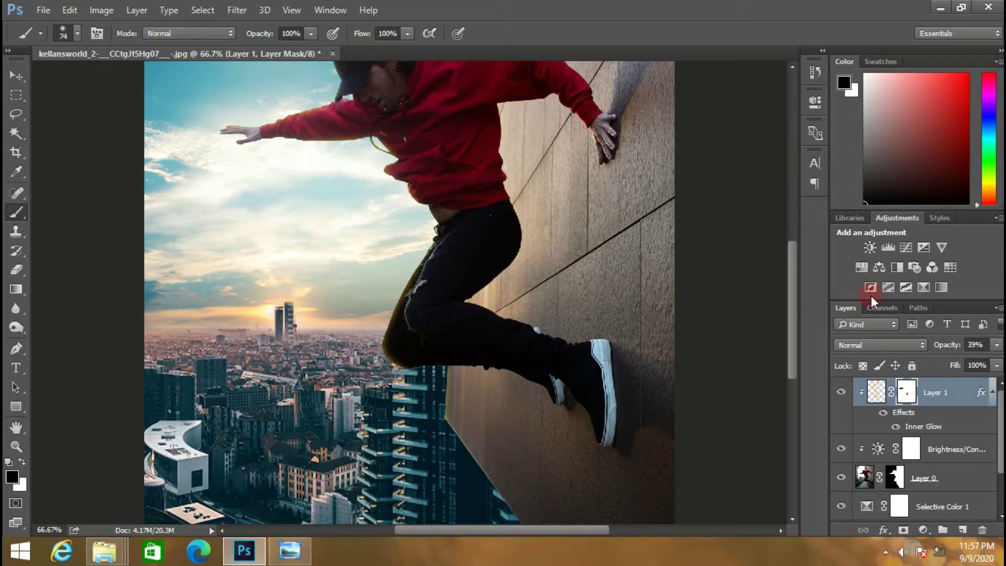
Step: Raise Layer 1 opacity to about 62%
{"action": "left_click", "coordinate": [996, 346]}
{"action": "left_click_drag", "start_coordinate": [953, 362], "coordinate": [953, 362]}
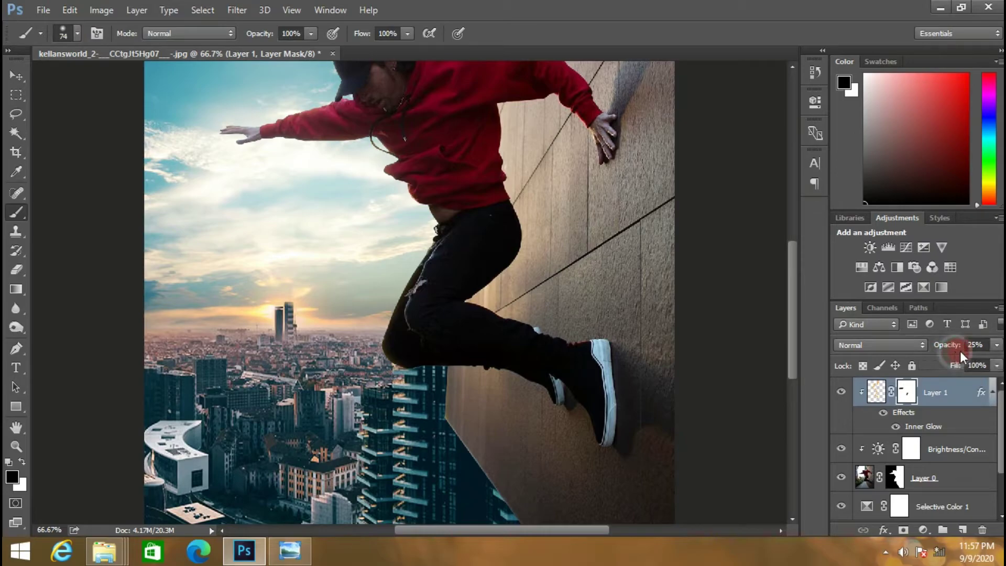
{"action": "scroll", "coordinate": [460, 341], "scroll_direction": "up", "scroll_amount": 3}
{"action": "scroll", "coordinate": [460, 341], "scroll_direction": "up", "scroll_amount": 2}
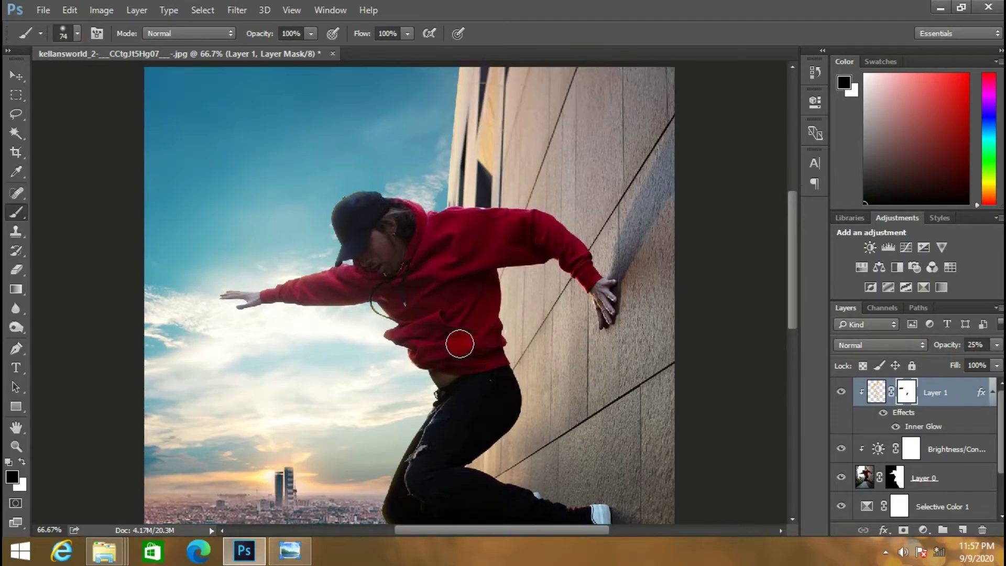
{"action": "left_click", "coordinate": [995, 346]}
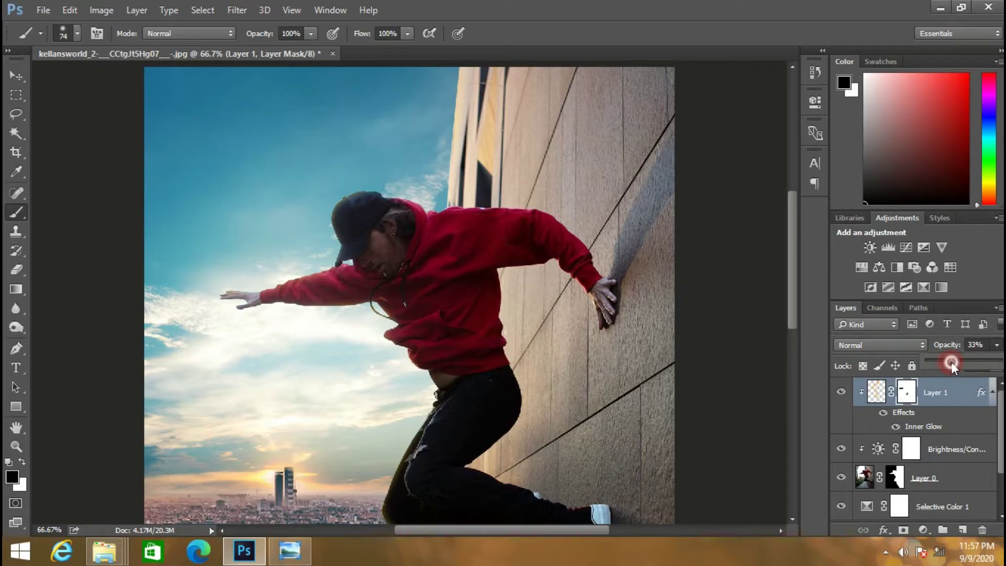
{"action": "left_click_drag", "start_coordinate": [966, 364], "coordinate": [970, 365]}
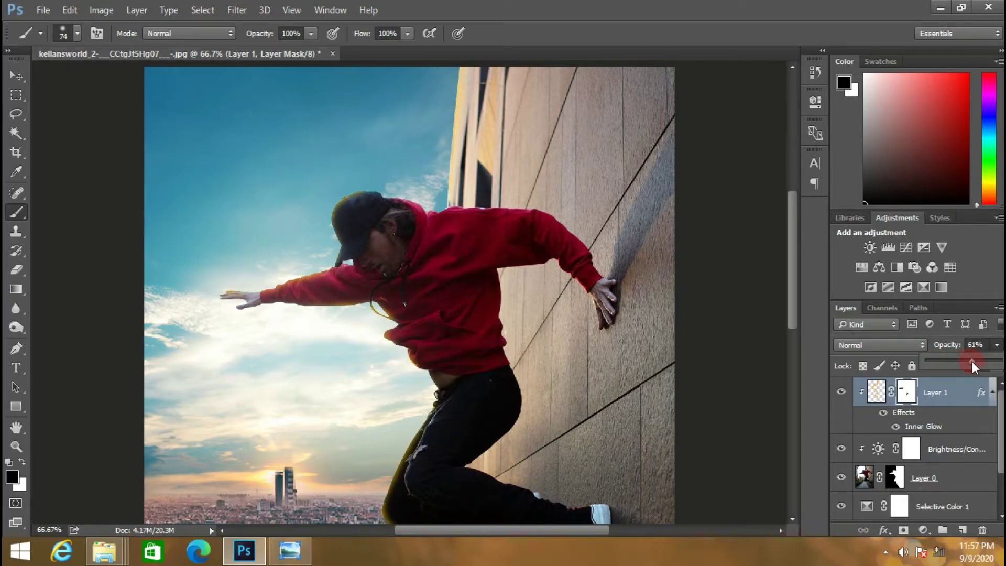
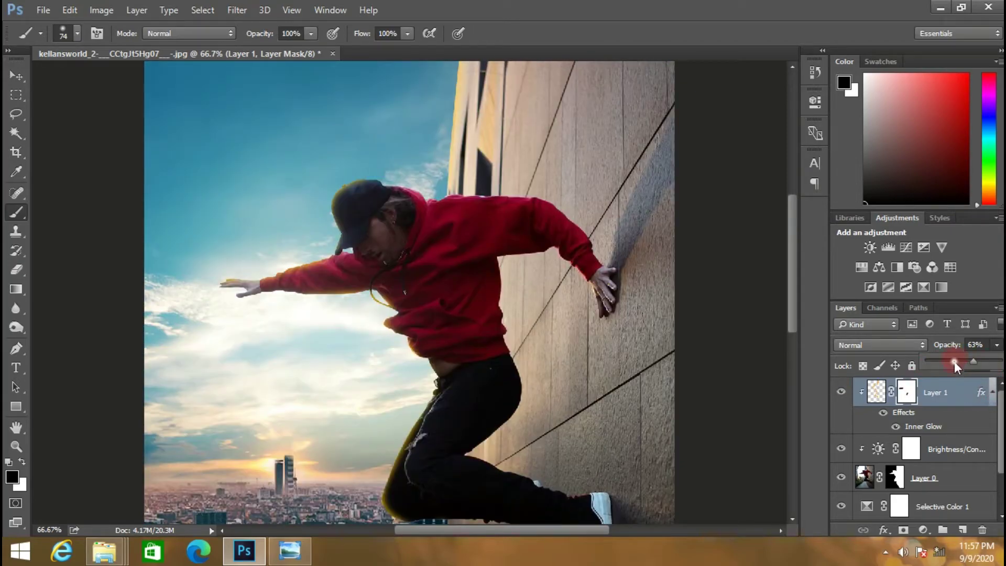
Step: Set Layer 1 to 51% opacity and split its This Layer Blend If black slider to 125/255
{"action": "left_click_drag", "start_coordinate": [954, 362], "coordinate": [964, 362]}
{"action": "left_click", "coordinate": [982, 391]}
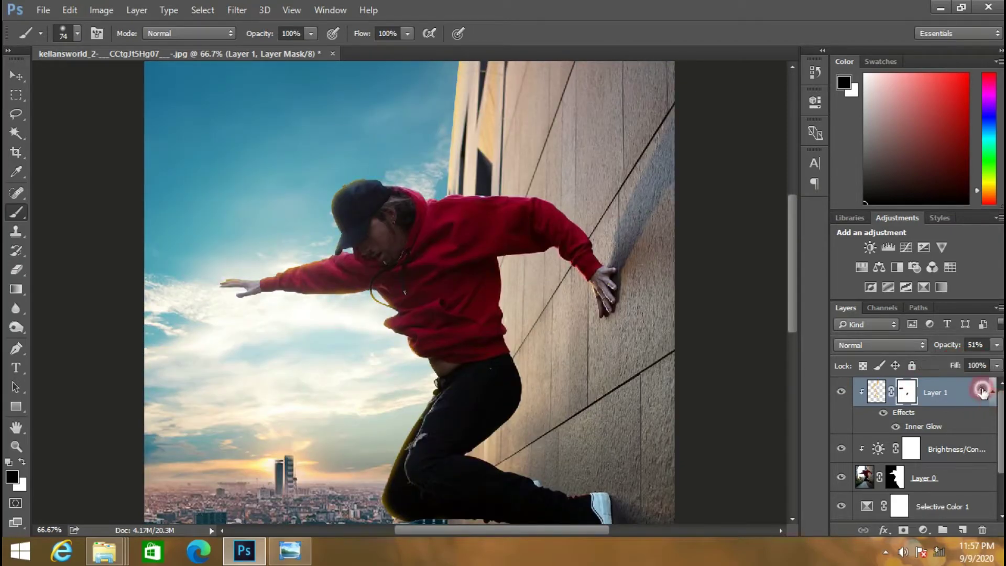
{"action": "double_click", "coordinate": [981, 390]}
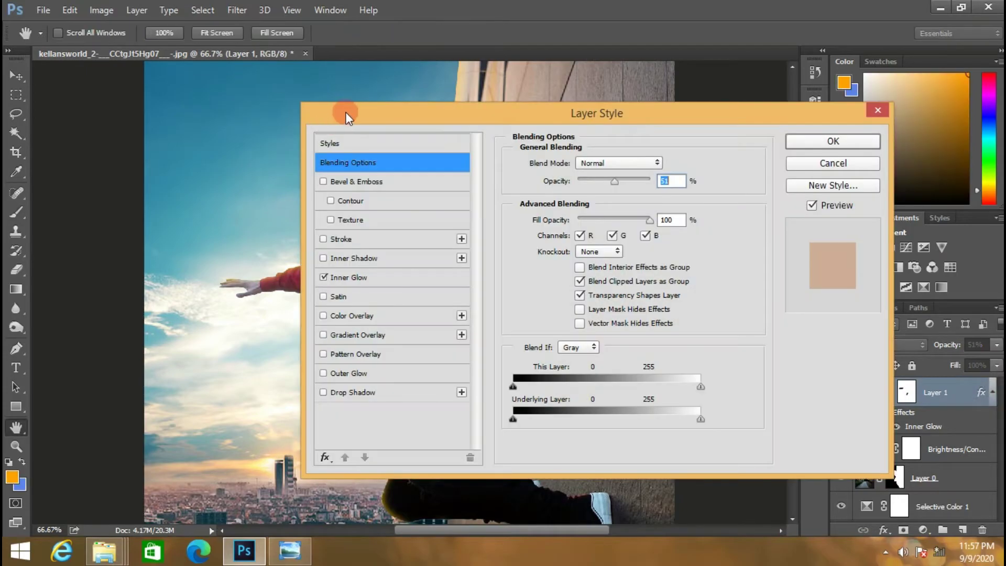
{"action": "left_click_drag", "start_coordinate": [338, 113], "coordinate": [673, 114]}
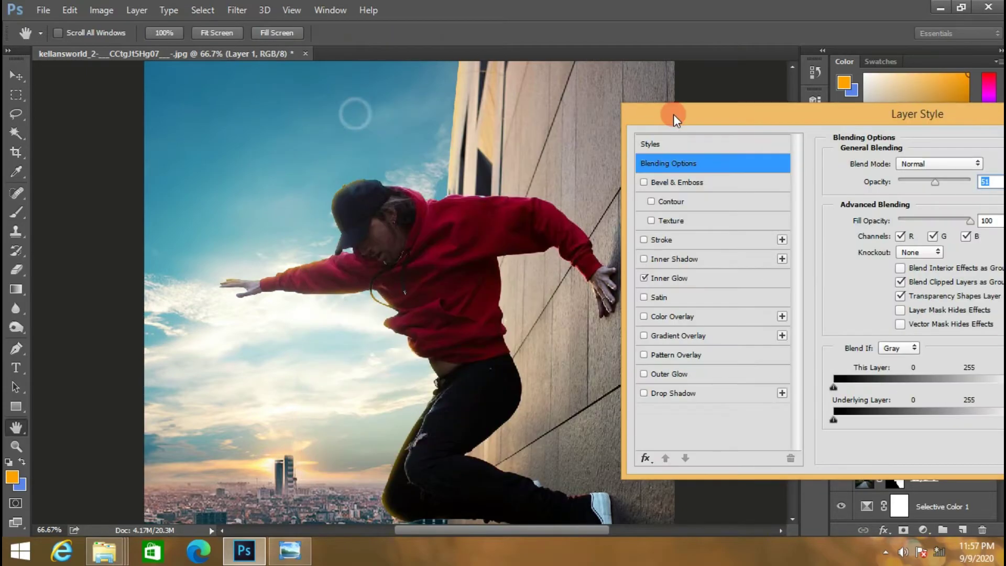
{"action": "left_click", "coordinate": [833, 386]}
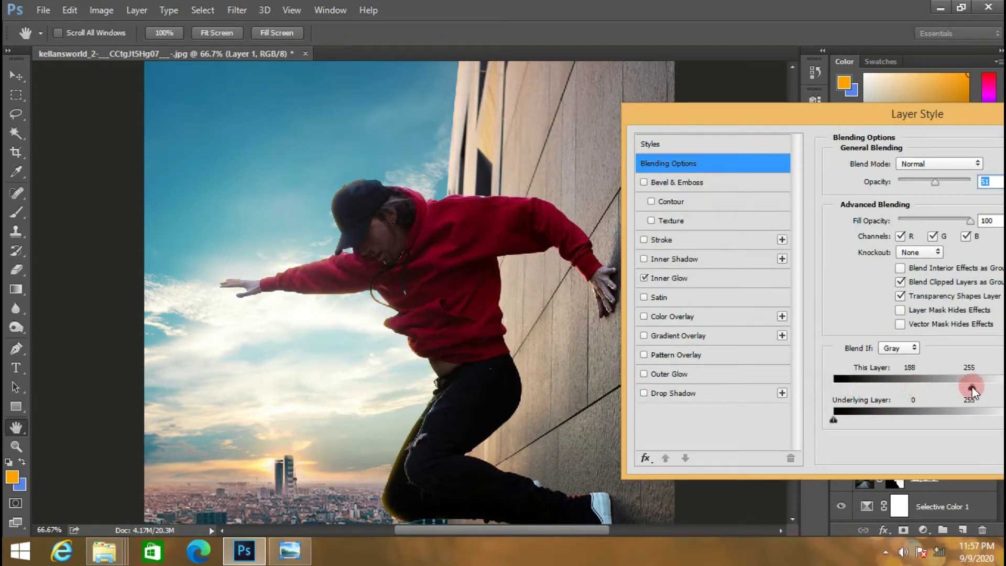
{"action": "mouse_move", "coordinate": [916, 386]}
{"action": "left_mouse_down"}
{"action": "mouse_move", "coordinate": [939, 420]}
{"action": "mouse_move", "coordinate": [978, 387]}
{"action": "mouse_move", "coordinate": [897, 391]}
{"action": "left_mouse_up"}
{"action": "left_click_drag", "start_coordinate": [690, 112], "coordinate": [660, 48]}
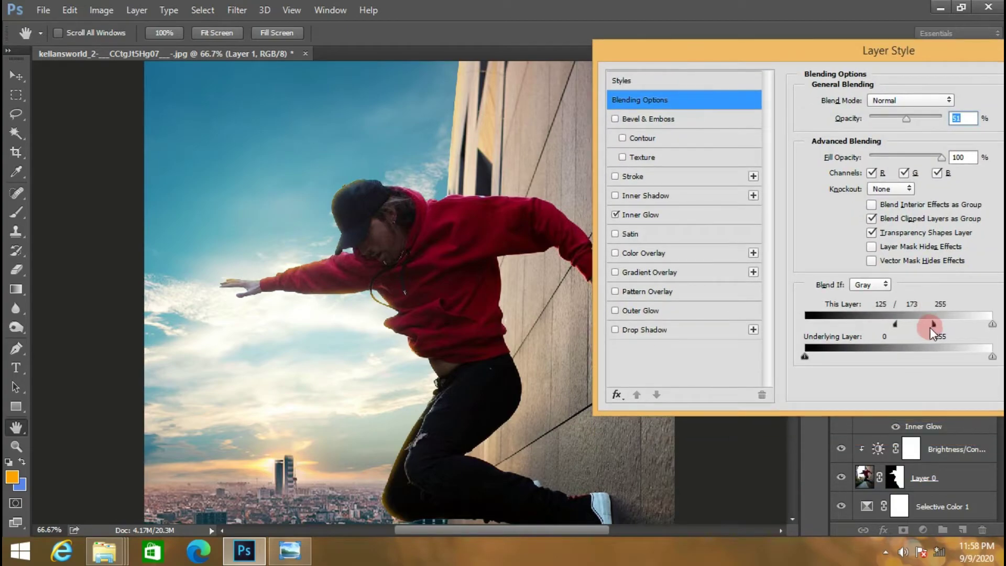
{"action": "left_click_drag", "start_coordinate": [933, 325], "coordinate": [983, 324]}
{"action": "left_click_drag", "start_coordinate": [673, 51], "coordinate": [460, 32]}
Step: Commit Layer 1's layer style changes and scroll to check the composite
{"action": "left_click", "coordinate": [890, 58]}
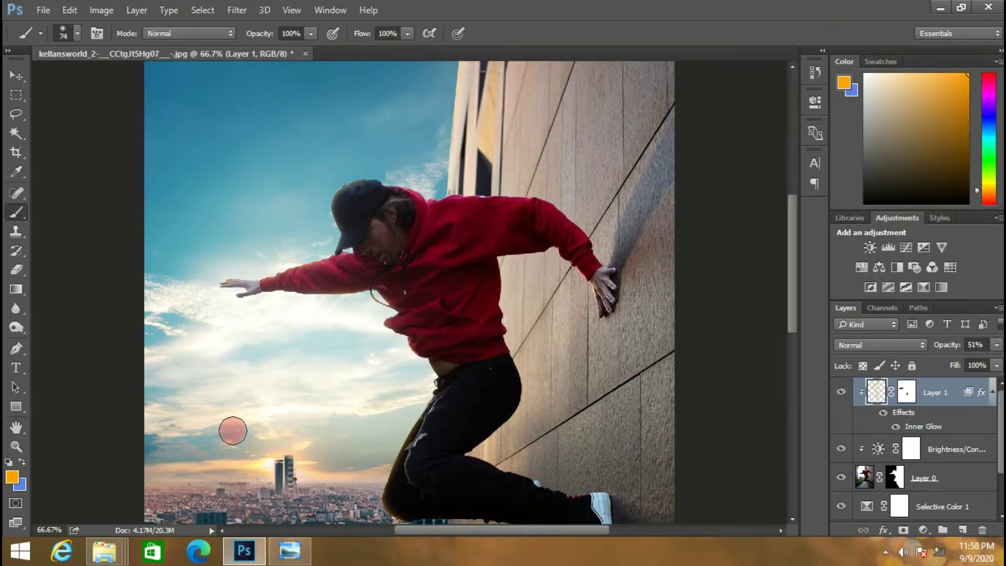
{"action": "scroll", "coordinate": [231, 427], "scroll_direction": "down", "scroll_amount": 2}
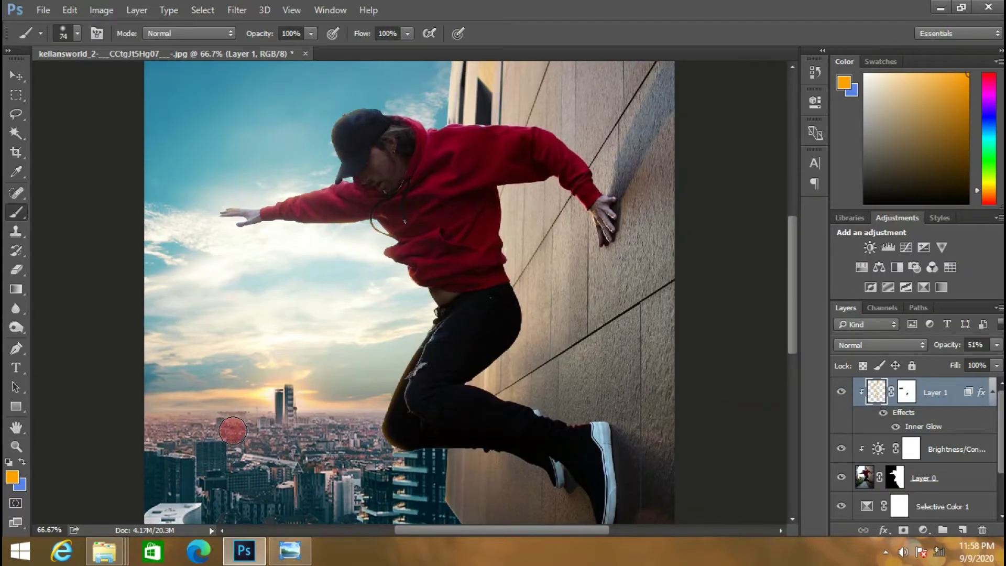
{"action": "scroll", "coordinate": [233, 431], "scroll_direction": "up", "scroll_amount": 1}
{"action": "scroll", "coordinate": [233, 431], "scroll_direction": "down", "scroll_amount": 2}
{"action": "scroll", "coordinate": [233, 431], "scroll_direction": "up", "scroll_amount": 1}
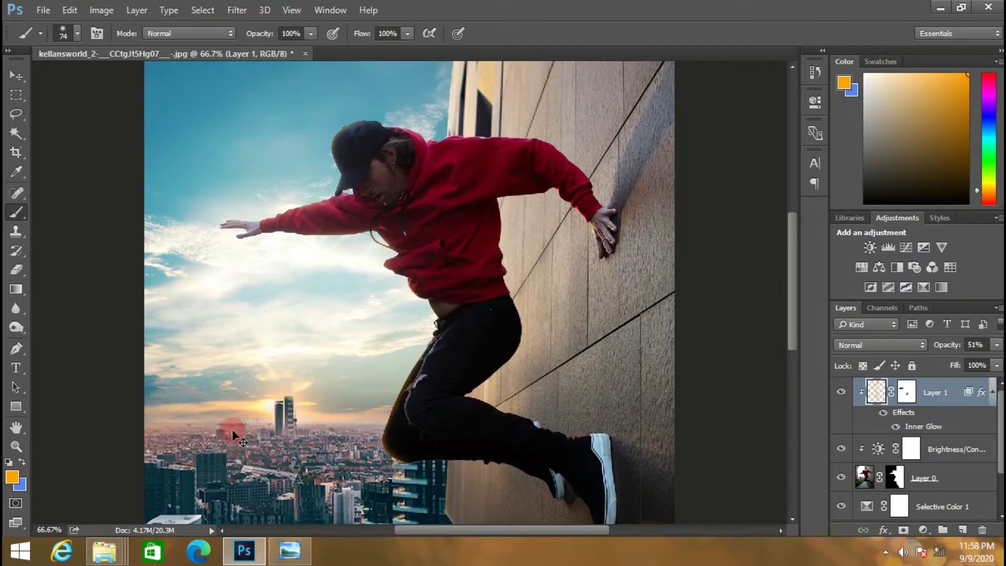
{"action": "scroll", "coordinate": [232, 429], "scroll_direction": "down", "scroll_amount": 1}
{"action": "scroll", "coordinate": [232, 429], "scroll_direction": "down", "scroll_amount": 2}
{"action": "scroll", "coordinate": [232, 429], "scroll_direction": "up", "scroll_amount": 1}
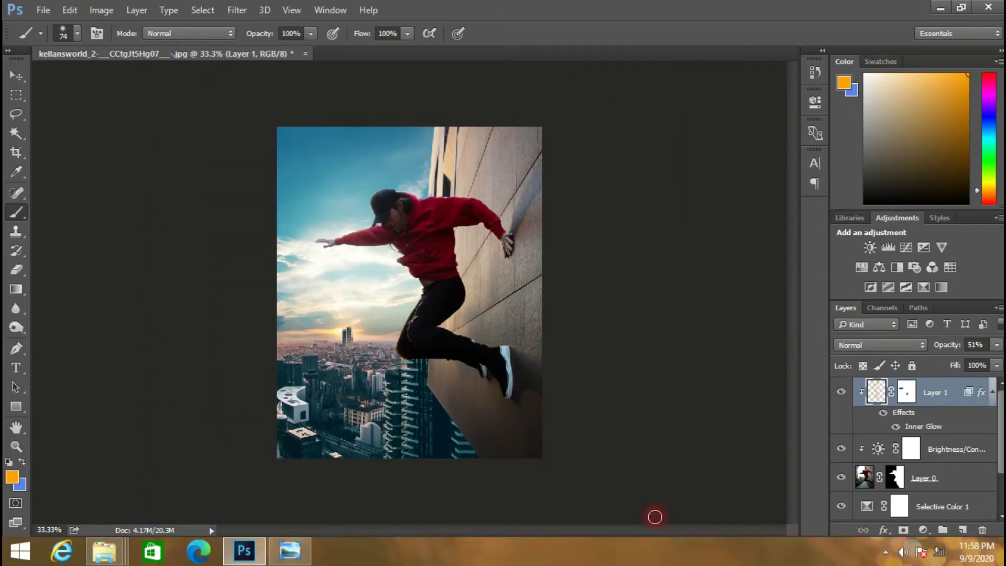
Step: Select the italy-e-order-mandate-jan-2020 city layer and zoom the view to 50%
{"action": "left_click", "coordinate": [935, 477]}
{"action": "scroll", "coordinate": [938, 448], "scroll_direction": "down", "scroll_amount": 2}
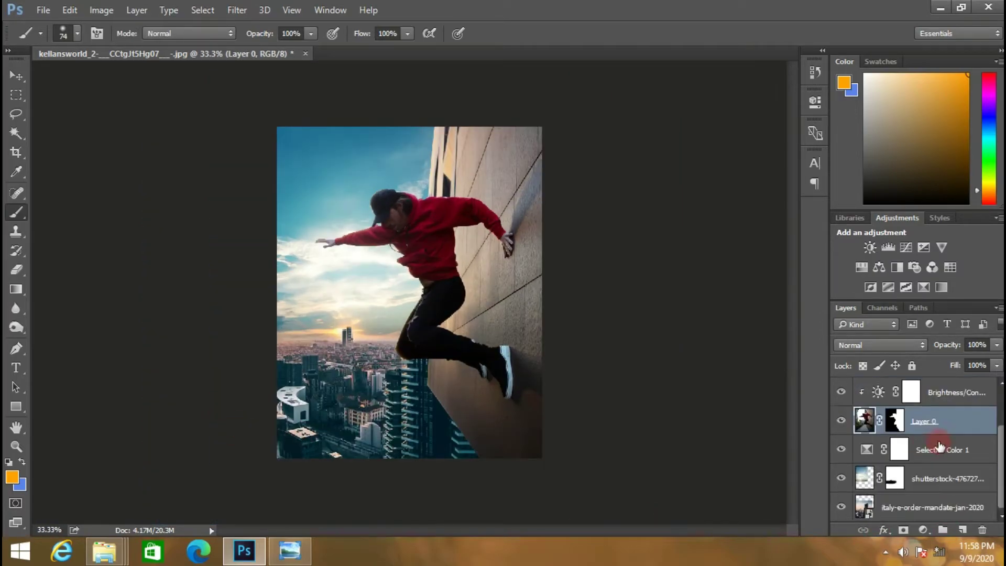
{"action": "left_click", "coordinate": [933, 481]}
{"action": "left_click", "coordinate": [932, 509]}
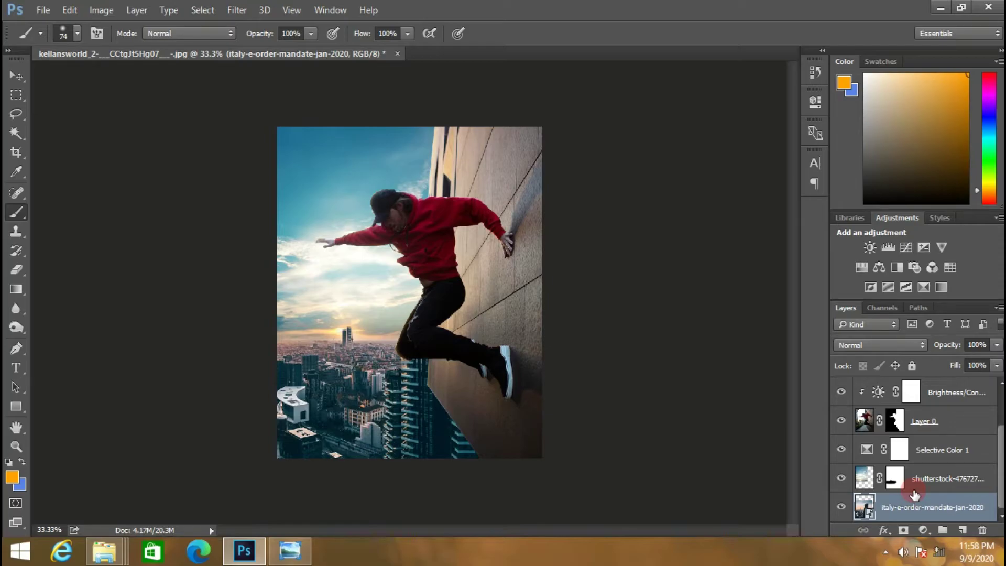
{"action": "key", "text": "ctrl+plus"}
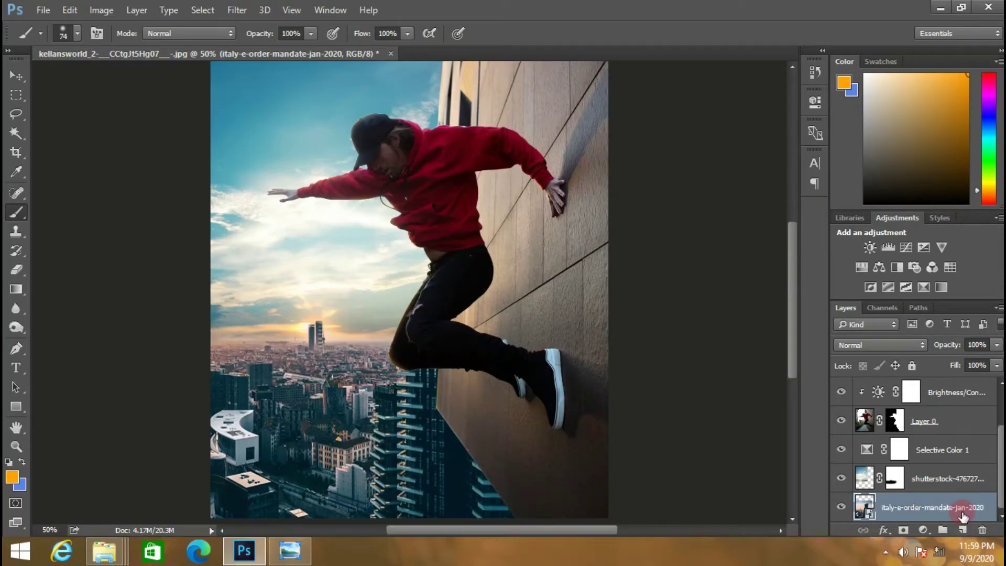
Step: Apply a 3.5-pixel Gaussian Blur to the italy city background layer
{"action": "left_click", "coordinate": [236, 11]}
{"action": "mouse_move", "coordinate": [244, 173]}
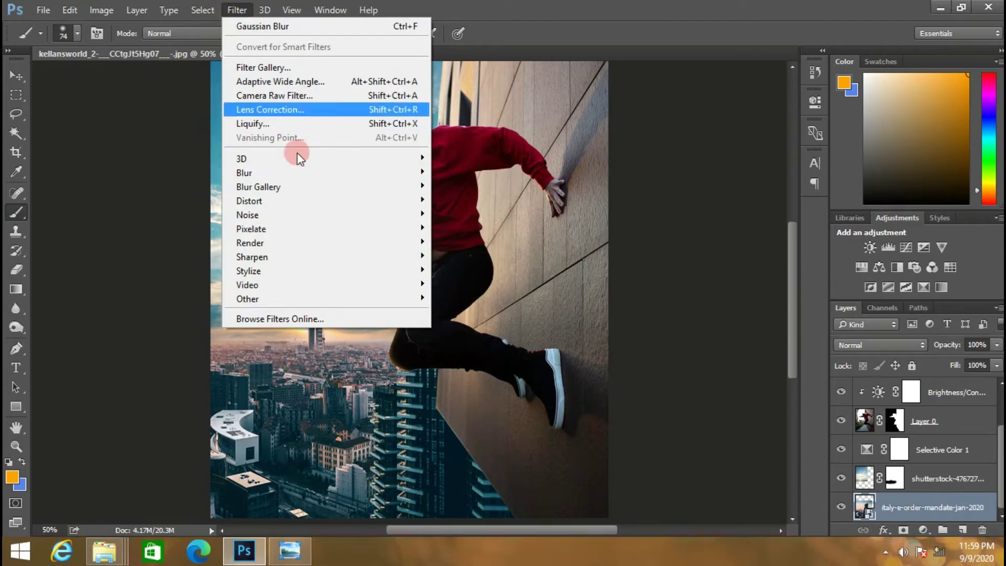
{"action": "left_click", "coordinate": [478, 230]}
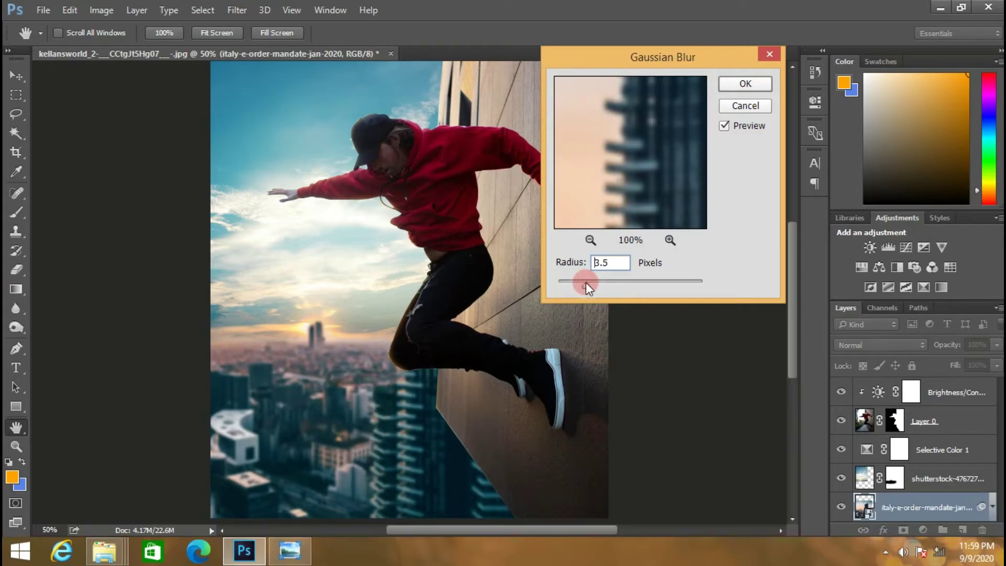
{"action": "left_click", "coordinate": [745, 84]}
{"action": "key", "text": "b"}
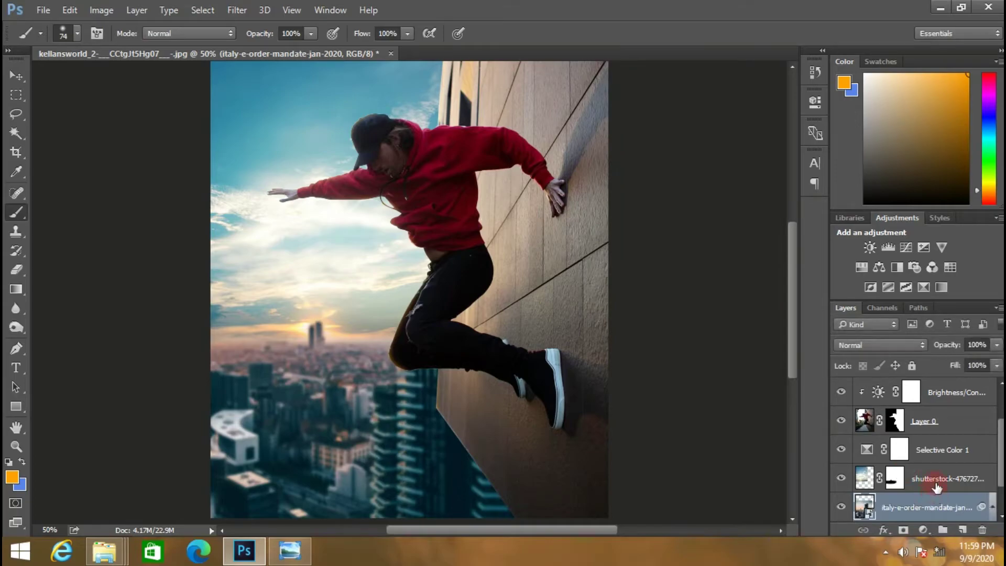
Step: Apply the same 3.5-pixel Gaussian Blur to the shutterstock sky layer, then review at 50%
{"action": "left_click", "coordinate": [936, 488]}
{"action": "left_click", "coordinate": [237, 10]}
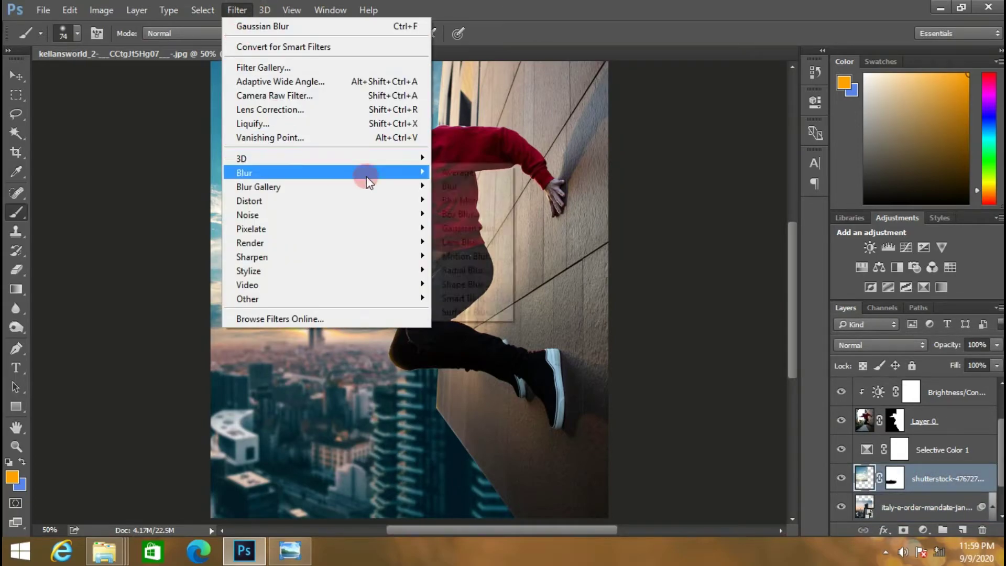
{"action": "left_click", "coordinate": [467, 228]}
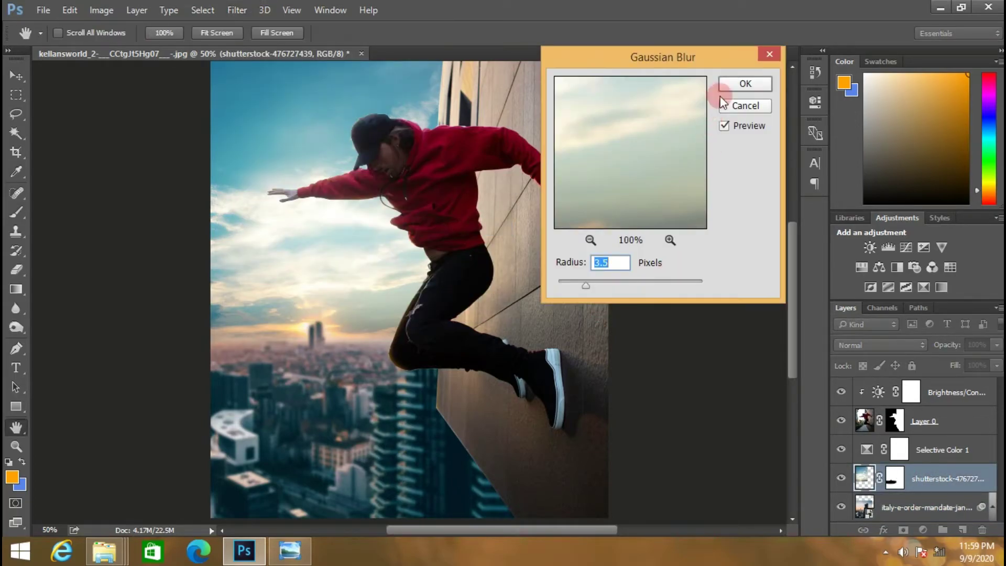
{"action": "left_click", "coordinate": [724, 83]}
{"action": "key", "text": "b"}
{"action": "scroll", "coordinate": [449, 238], "scroll_direction": "down", "scroll_amount": 2}
{"action": "scroll", "coordinate": [452, 242], "scroll_direction": "up", "scroll_amount": 1}
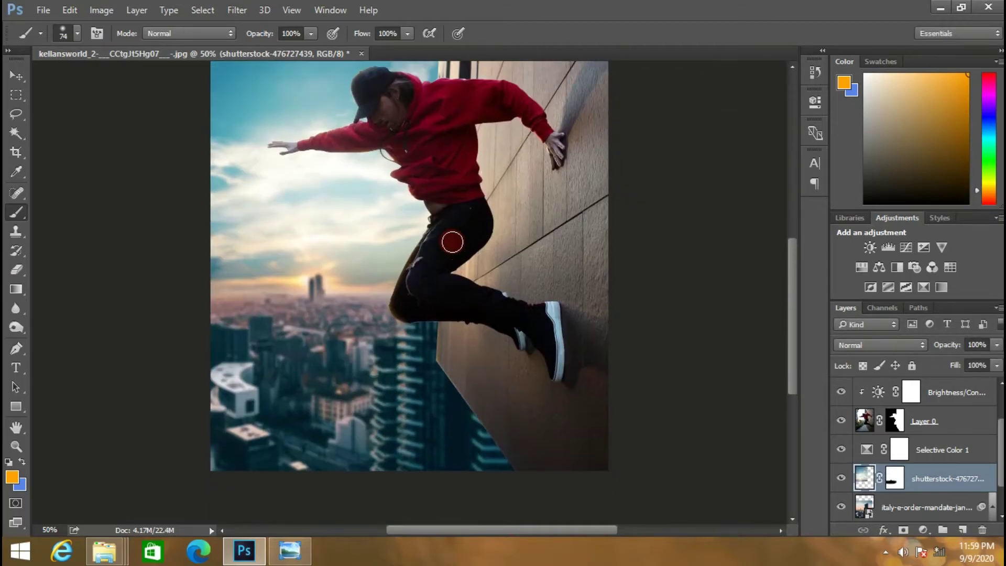
{"action": "scroll", "coordinate": [452, 242], "scroll_direction": "up", "scroll_amount": 2}
{"action": "scroll", "coordinate": [452, 242], "scroll_direction": "up", "scroll_amount": 1}
{"action": "key", "text": "ctrl+minus"}
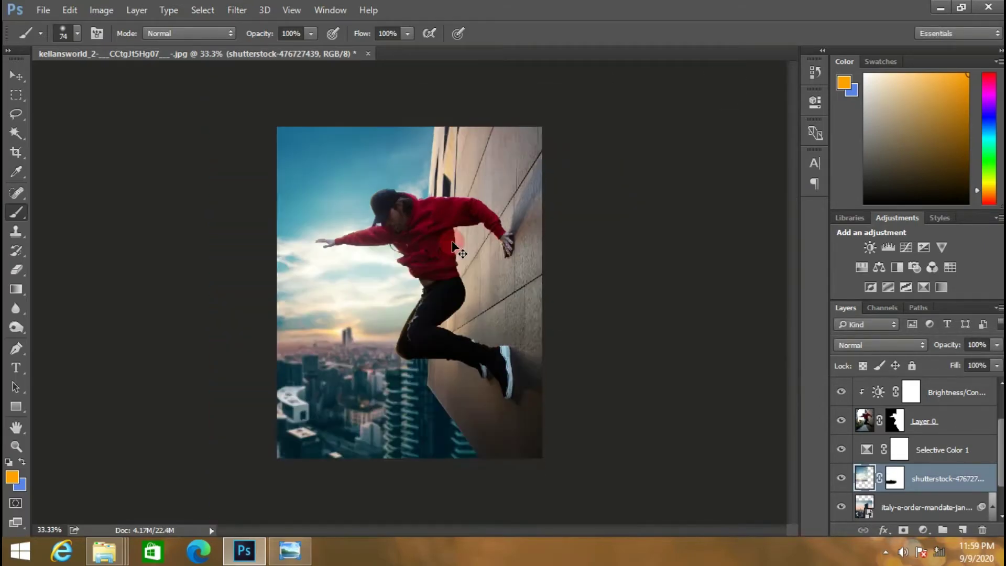
{"action": "key", "text": "ctrl+minus"}
{"action": "key", "text": "ctrl+plus"}
{"action": "key", "text": "ctrl+plus"}
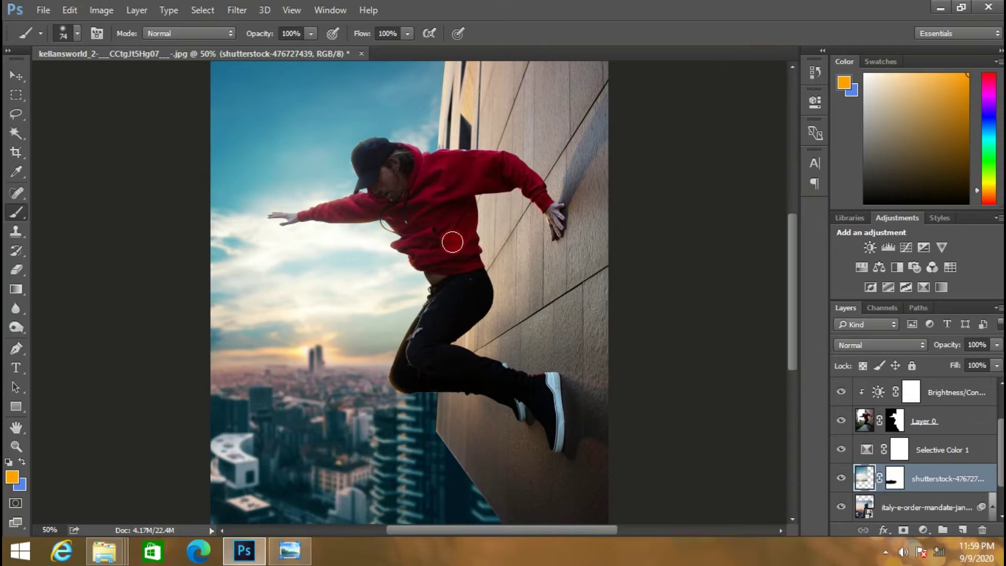
Step: Run Auto Tone, Auto Contrast and Auto Color on the climber's Layer 0
{"action": "left_click", "coordinate": [925, 420]}
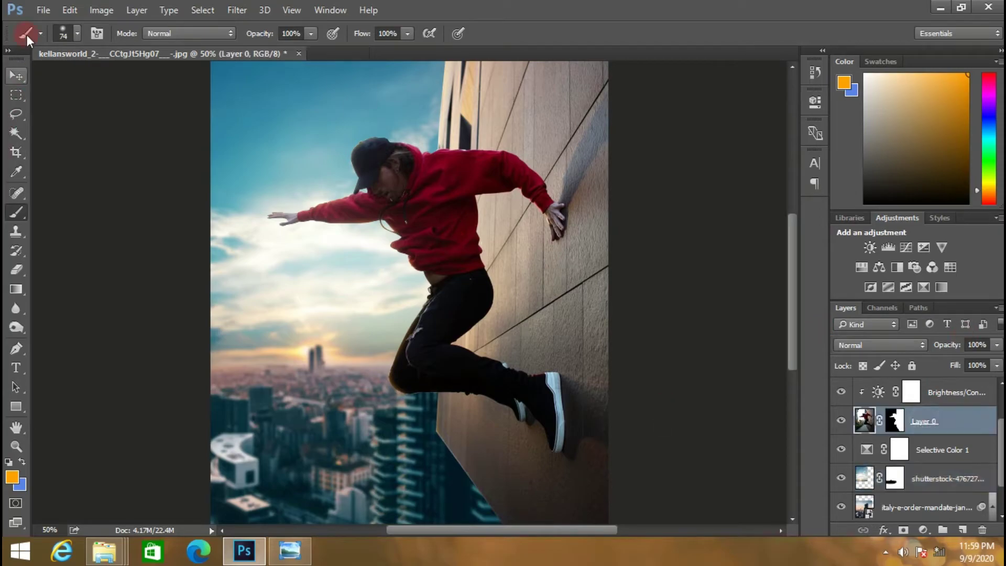
{"action": "left_click", "coordinate": [97, 10]}
{"action": "left_click", "coordinate": [133, 68]}
{"action": "left_click", "coordinate": [92, 9]}
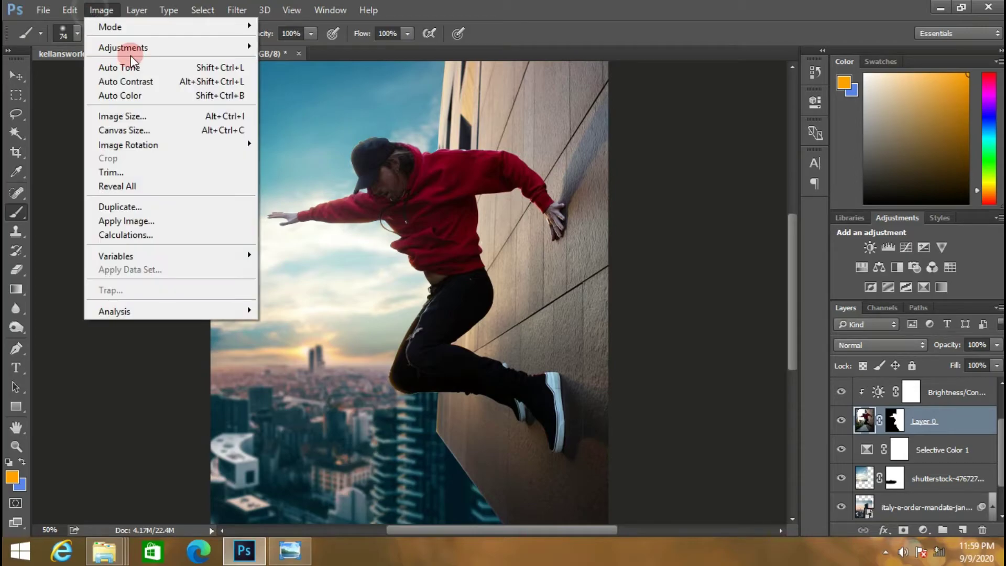
{"action": "left_click", "coordinate": [134, 82]}
{"action": "left_click", "coordinate": [104, 13]}
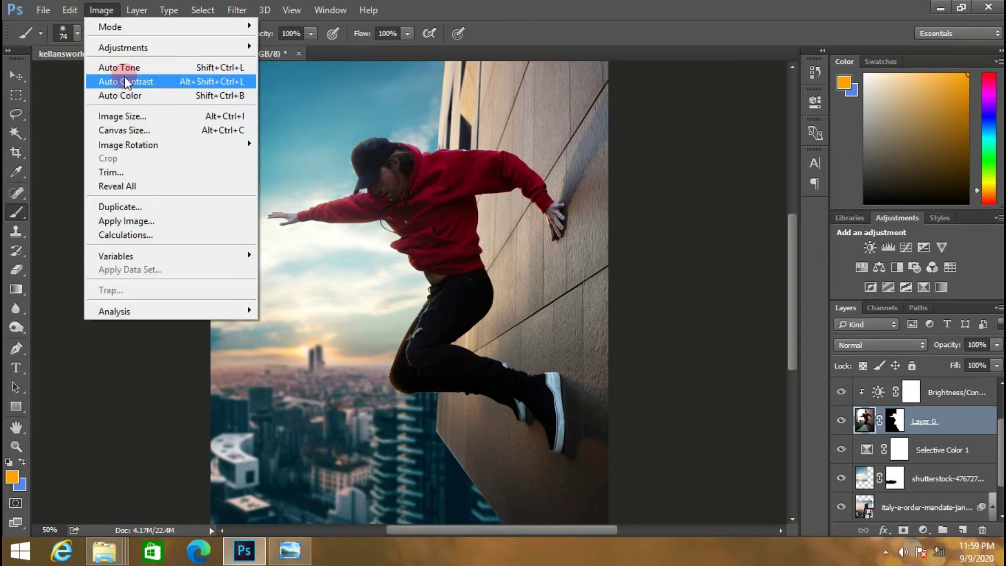
{"action": "left_click", "coordinate": [135, 94]}
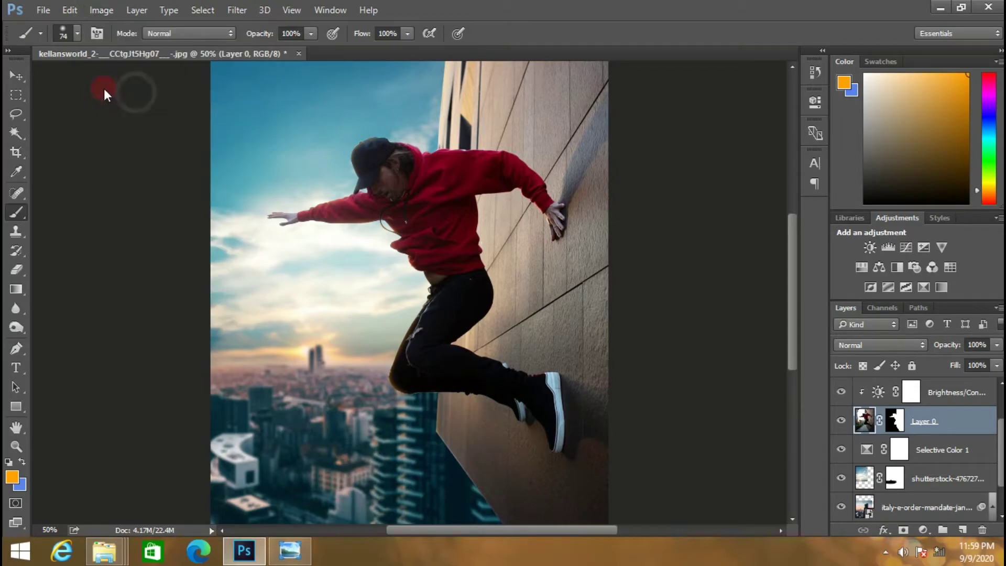
Step: Compare the climber before and after corrections, then select the Brightness/Contrast layer
{"action": "left_click", "coordinate": [841, 421]}
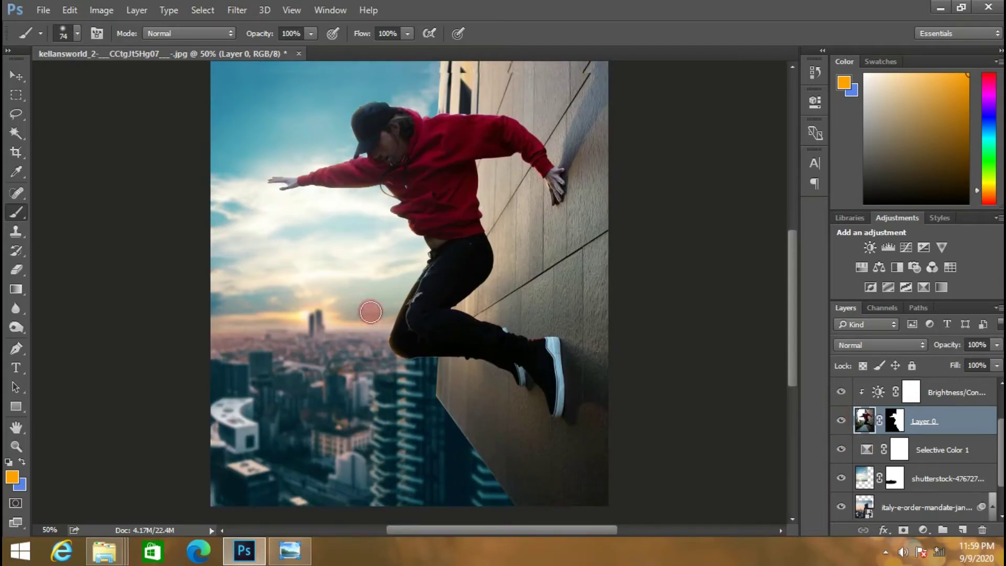
{"action": "scroll", "coordinate": [371, 312], "scroll_direction": "up", "scroll_amount": 3}
{"action": "scroll", "coordinate": [310, 250], "scroll_direction": "down", "scroll_amount": 2}
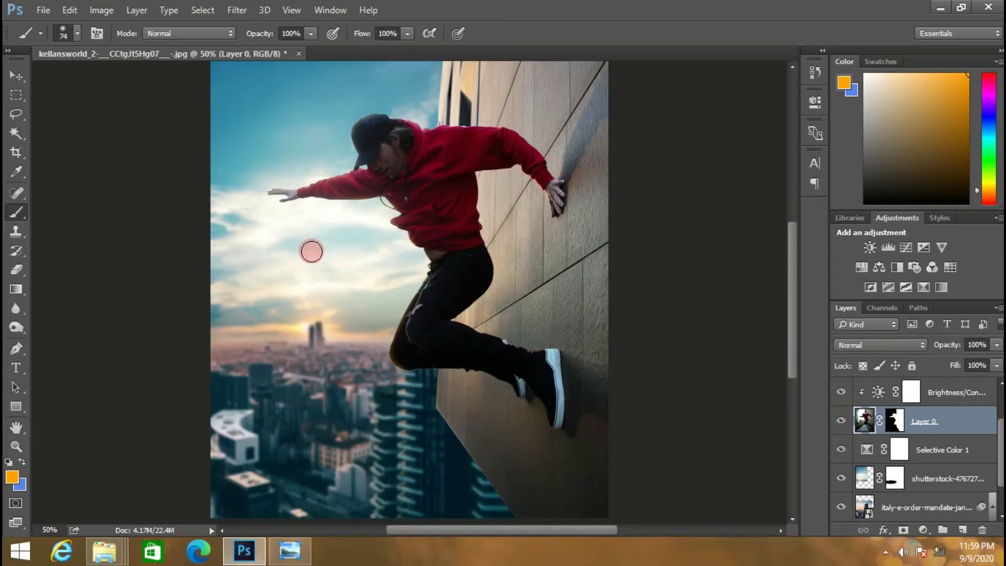
{"action": "scroll", "coordinate": [310, 249], "scroll_direction": "down", "scroll_amount": 2}
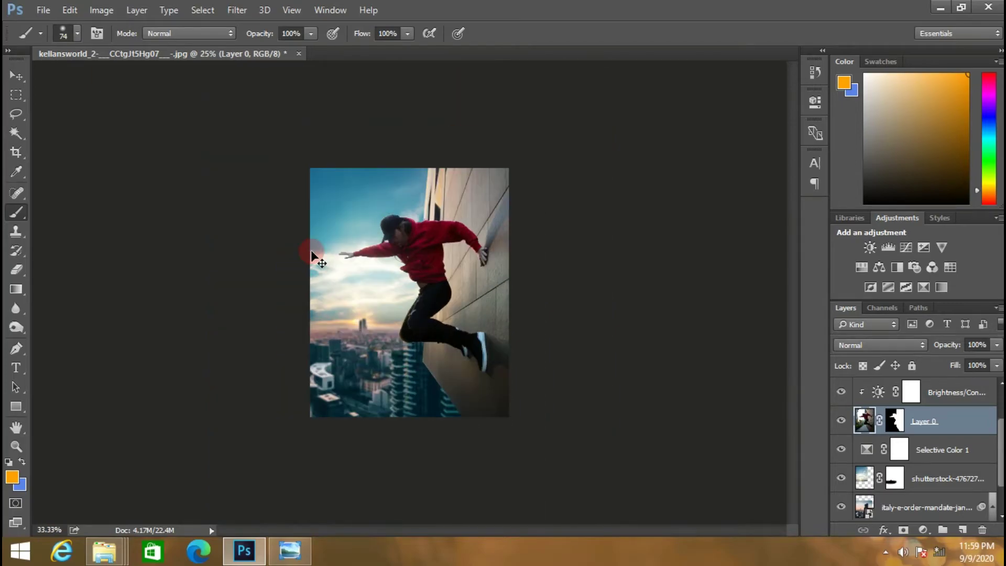
{"action": "scroll", "coordinate": [314, 248], "scroll_direction": "up", "scroll_amount": 1}
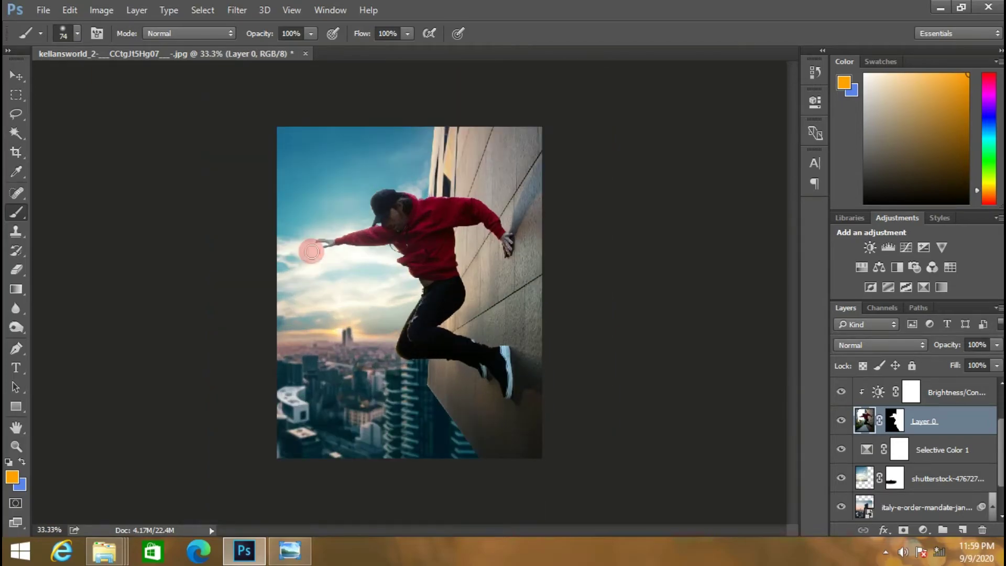
{"action": "left_click", "coordinate": [945, 392]}
Step: Add a small-scale radial orange Gradient Fill above the sky layer, placed over the city horizon
{"action": "left_click", "coordinate": [945, 450]}
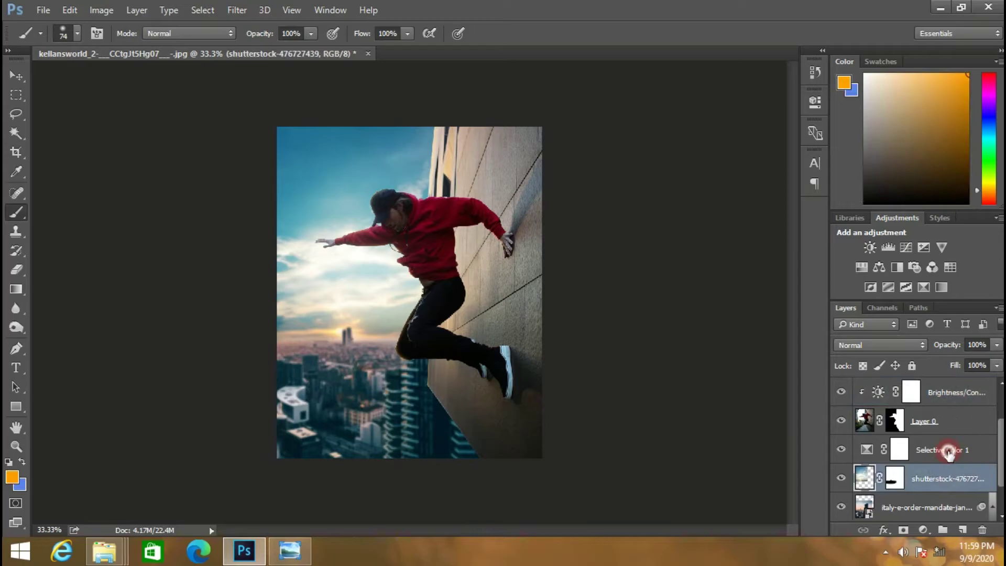
{"action": "left_click", "coordinate": [922, 477]}
{"action": "left_click", "coordinate": [922, 530]}
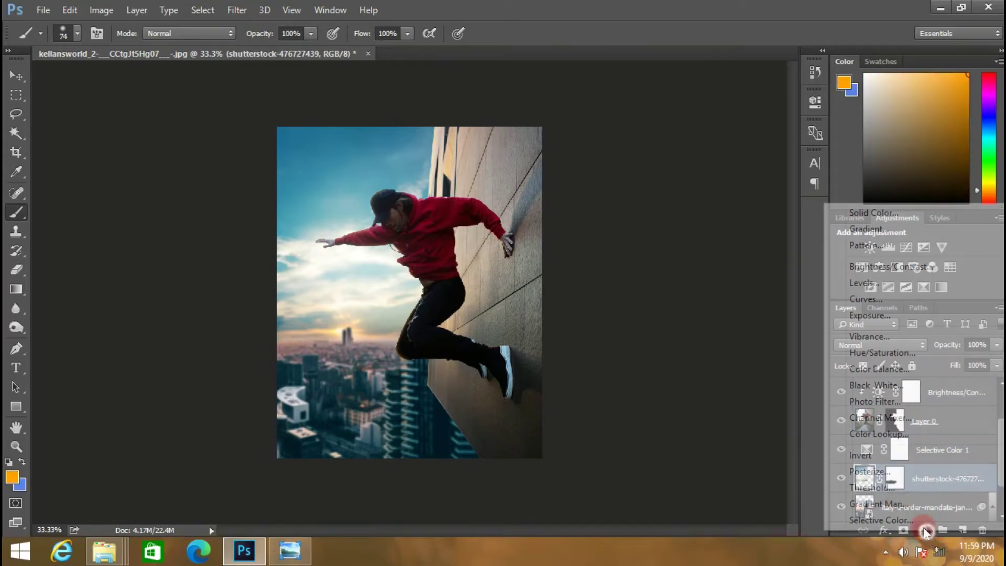
{"action": "left_click", "coordinate": [897, 228]}
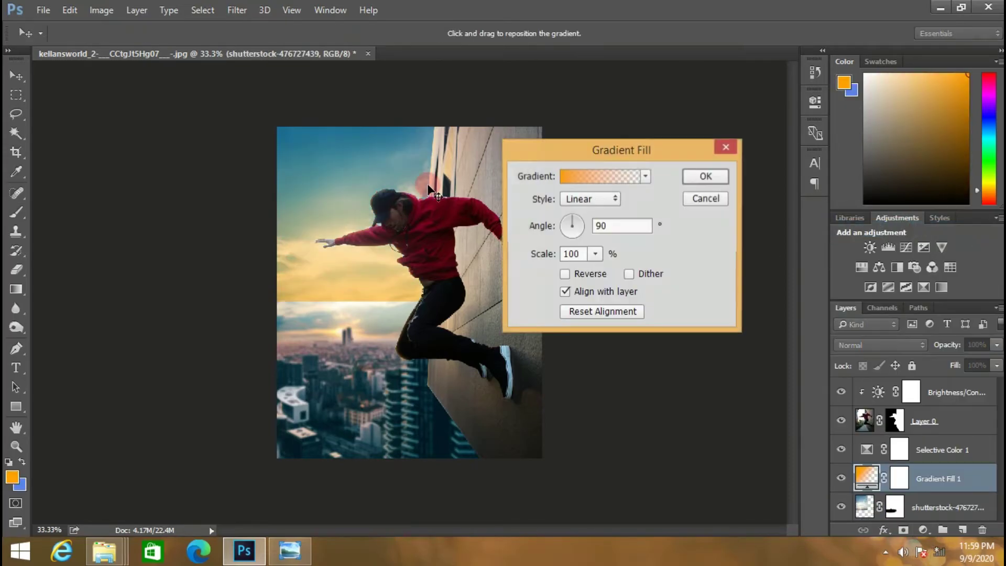
{"action": "left_click", "coordinate": [589, 200]}
{"action": "left_click", "coordinate": [587, 224]}
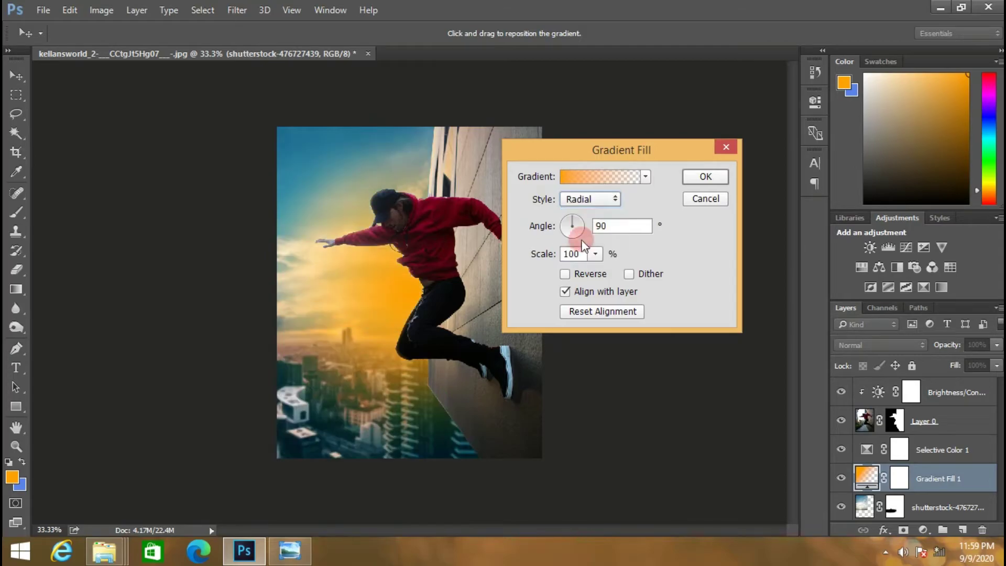
{"action": "left_click", "coordinate": [595, 254]}
{"action": "left_click_drag", "start_coordinate": [592, 265], "coordinate": [591, 272]}
{"action": "left_click_drag", "start_coordinate": [388, 296], "coordinate": [341, 315]}
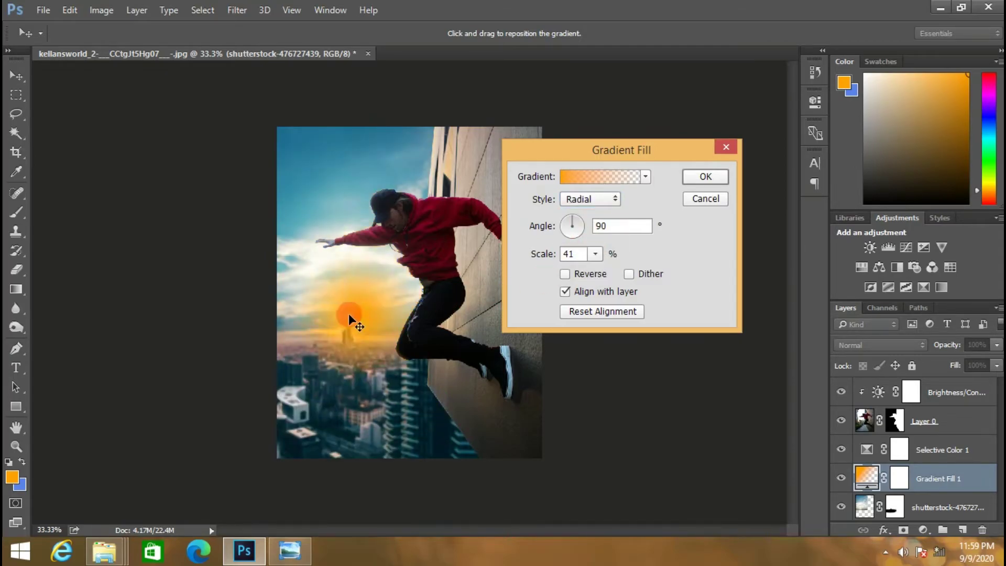
{"action": "left_click", "coordinate": [595, 254]}
{"action": "left_click_drag", "start_coordinate": [590, 276], "coordinate": [595, 272]}
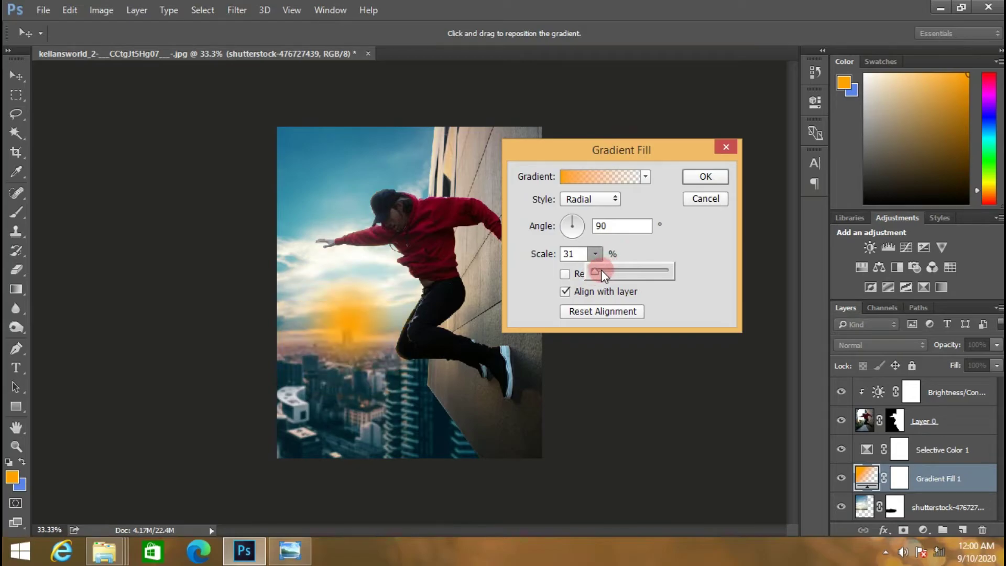
{"action": "left_click", "coordinate": [705, 176]}
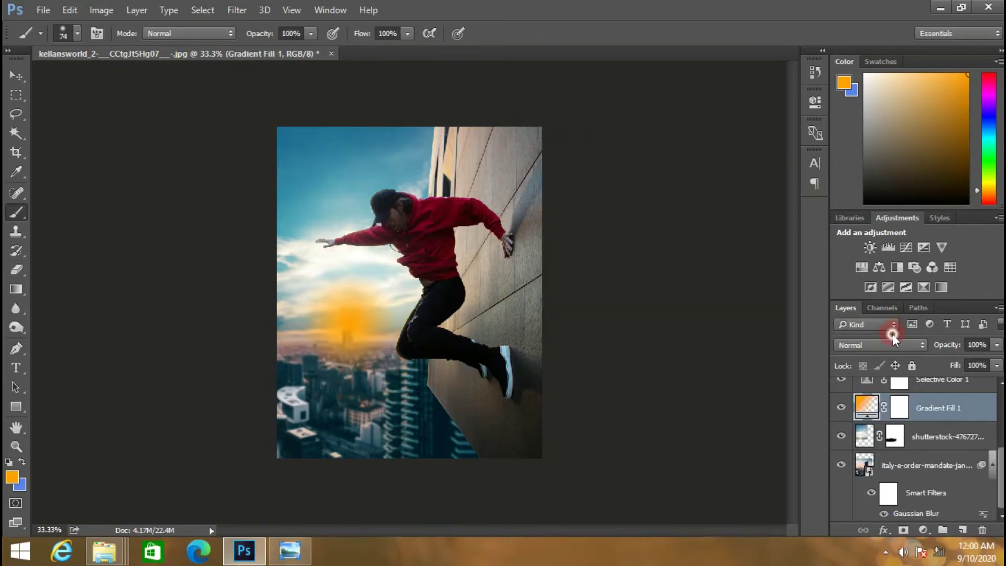
Step: Set the glow layer to Screen, nudge it into place, and rasterize it
{"action": "left_click", "coordinate": [891, 339]}
{"action": "left_click", "coordinate": [850, 151]}
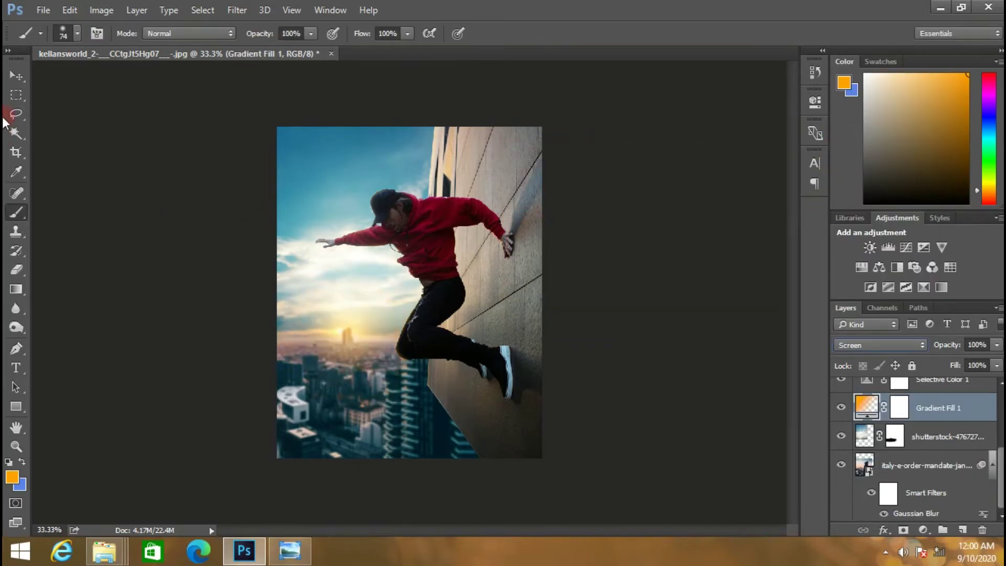
{"action": "left_click", "coordinate": [17, 75]}
{"action": "left_click_drag", "start_coordinate": [361, 328], "coordinate": [337, 320]}
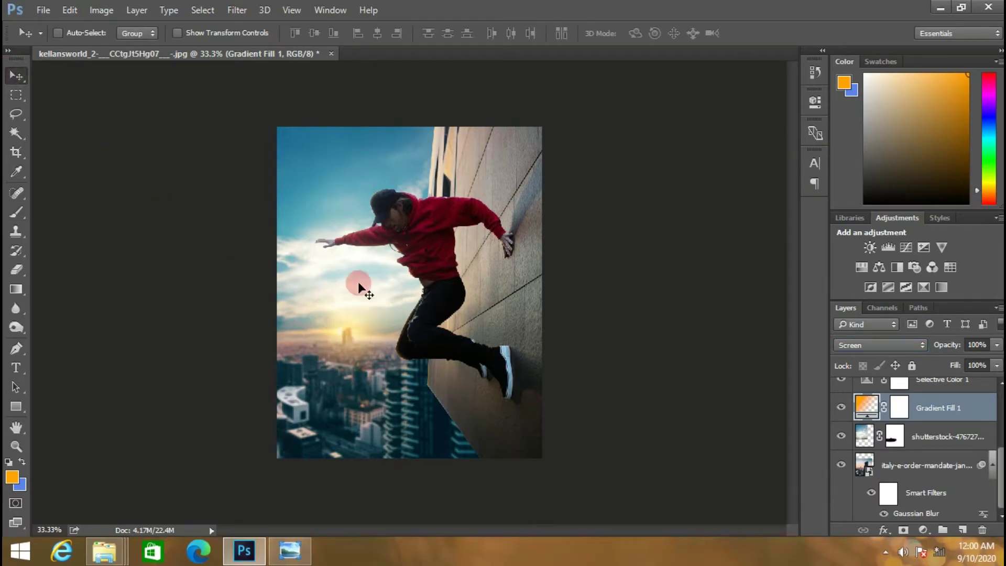
{"action": "right_click", "coordinate": [919, 407]}
{"action": "left_click", "coordinate": [660, 273]}
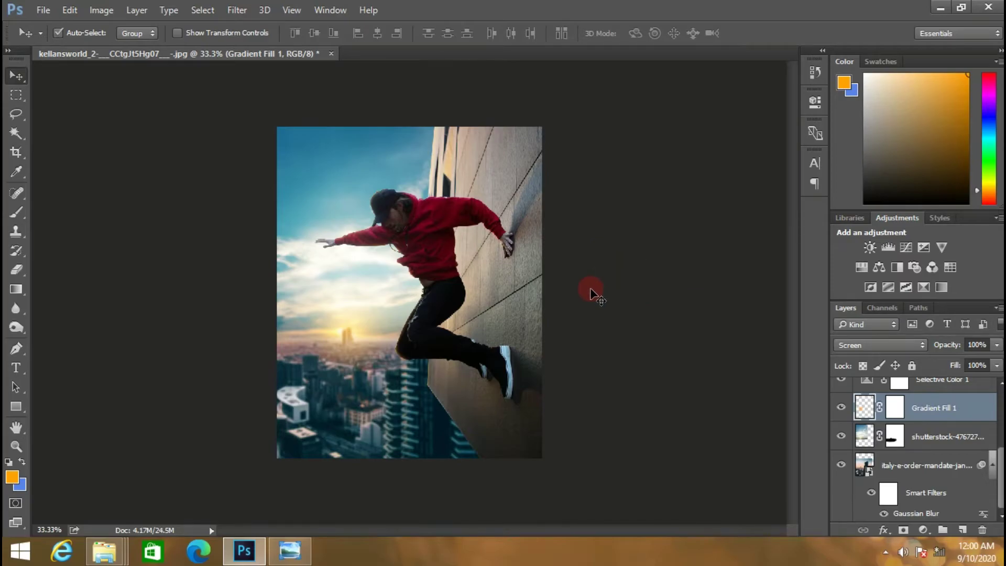
Step: Free-transform the glow larger, flatter and wider, aligned with the image's left edge
{"action": "key", "text": "ctrl+t"}
{"action": "left_click", "coordinate": [264, 33]}
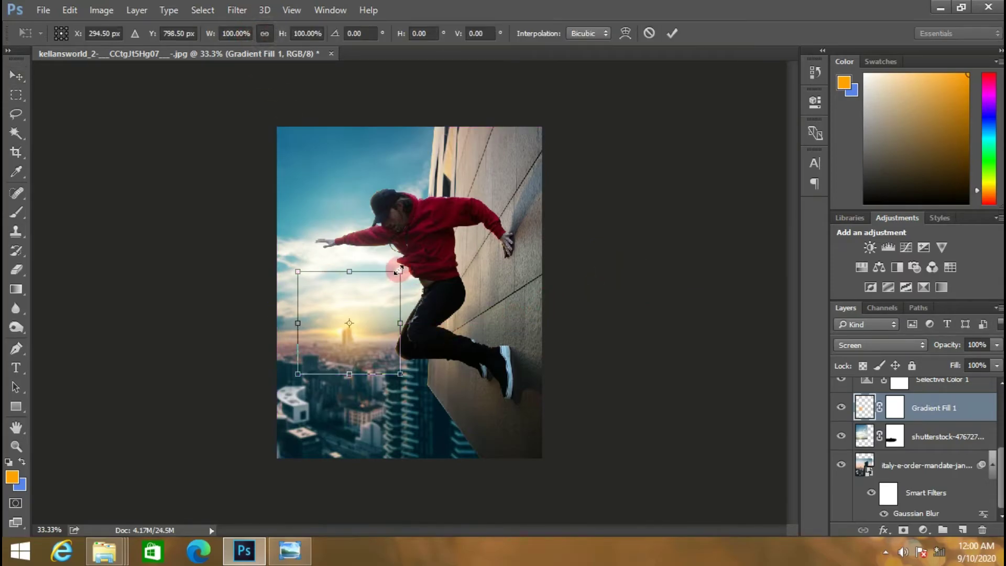
{"action": "left_click_drag", "start_coordinate": [399, 270], "coordinate": [458, 259]}
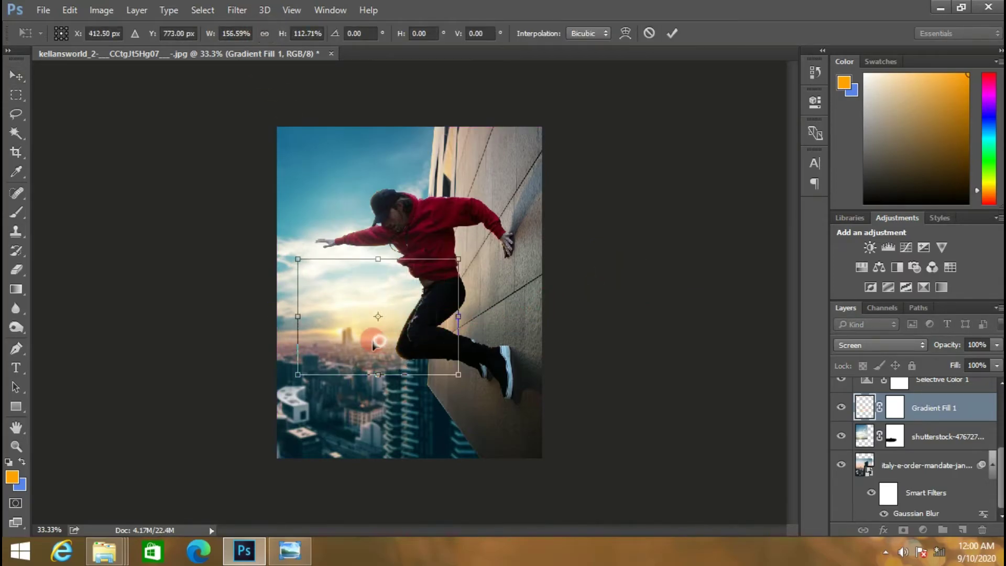
{"action": "mouse_move", "coordinate": [373, 342]}
{"action": "left_mouse_down"}
{"action": "mouse_move", "coordinate": [358, 341]}
{"action": "mouse_move", "coordinate": [6, 6]}
{"action": "left_mouse_up"}
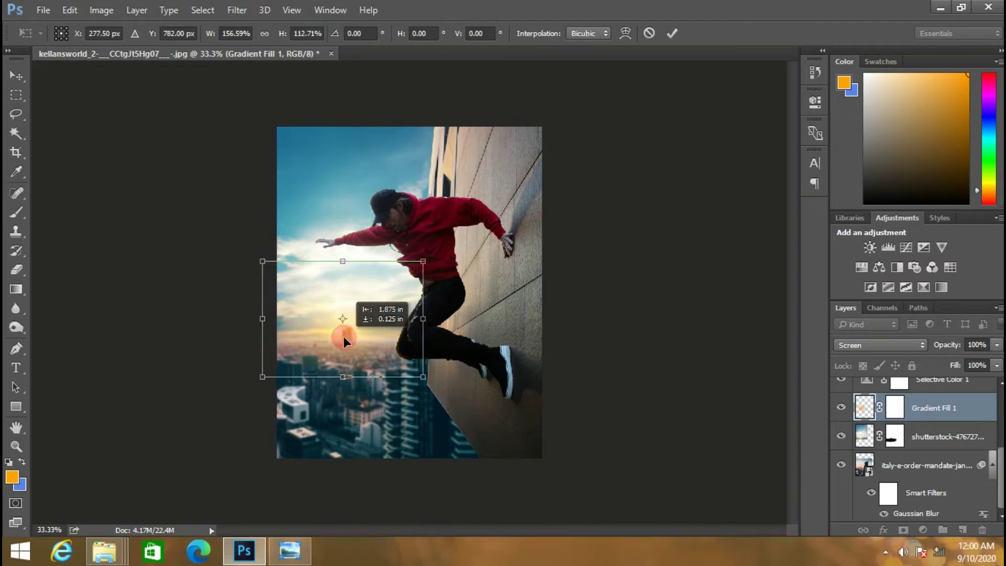
{"action": "left_click", "coordinate": [646, 34]}
{"action": "key", "text": "ctrl+t"}
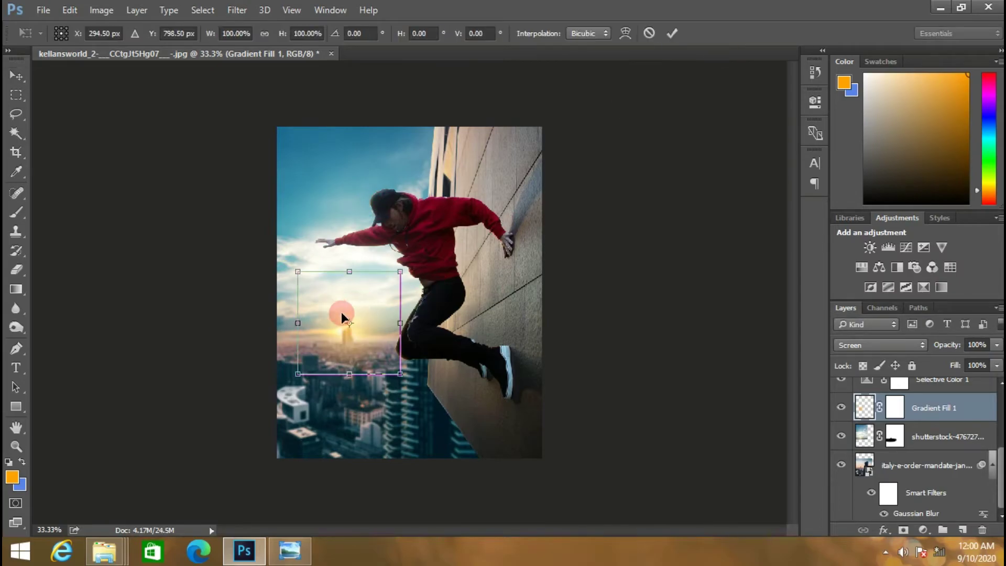
{"action": "left_click_drag", "start_coordinate": [352, 272], "coordinate": [349, 281]}
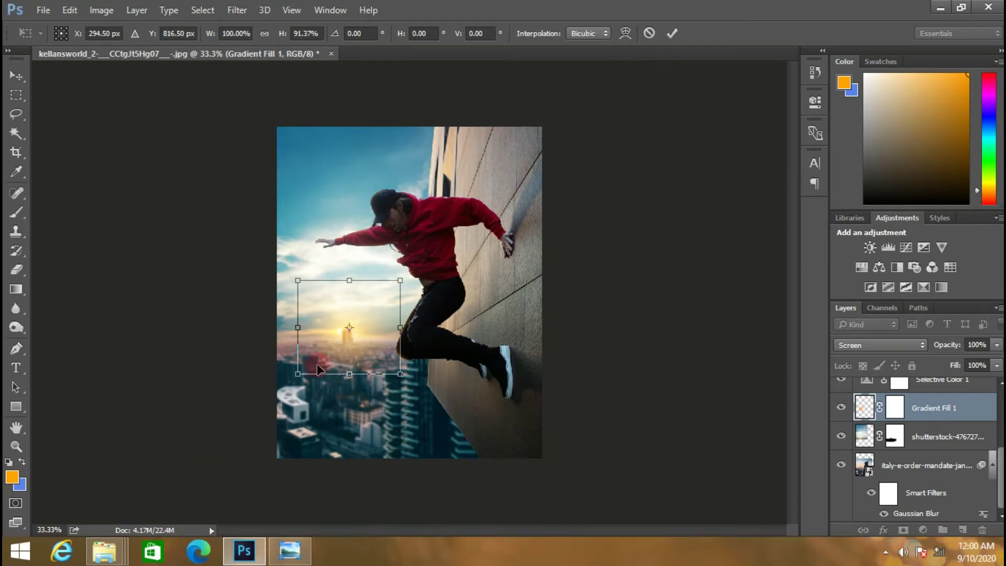
{"action": "left_click", "coordinate": [293, 332]}
{"action": "left_click_drag", "start_coordinate": [294, 331], "coordinate": [278, 329]}
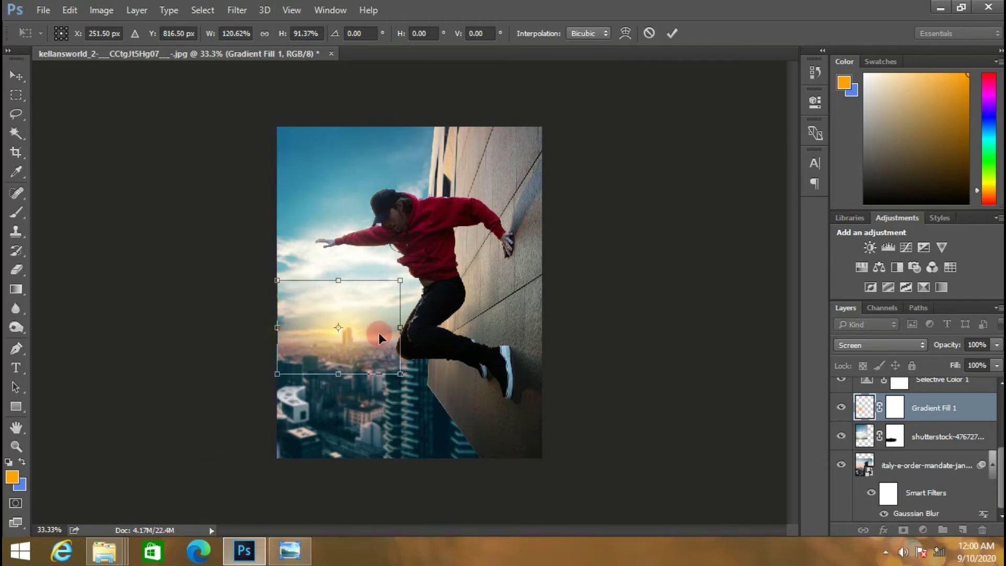
{"action": "mouse_move", "coordinate": [400, 327]}
{"action": "left_mouse_down"}
{"action": "mouse_move", "coordinate": [410, 327]}
{"action": "mouse_move", "coordinate": [374, 320]}
{"action": "left_mouse_up"}
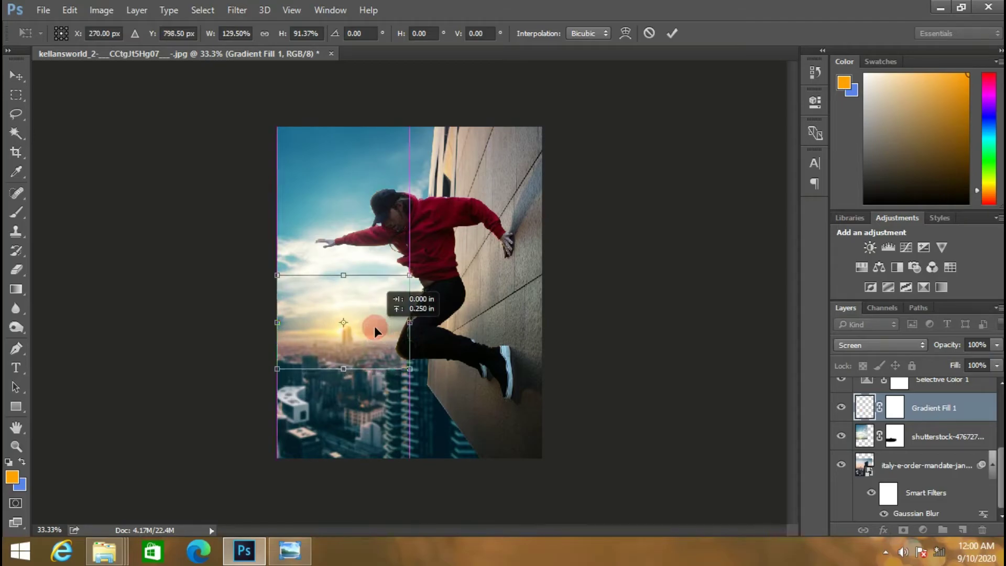
{"action": "left_click", "coordinate": [671, 33]}
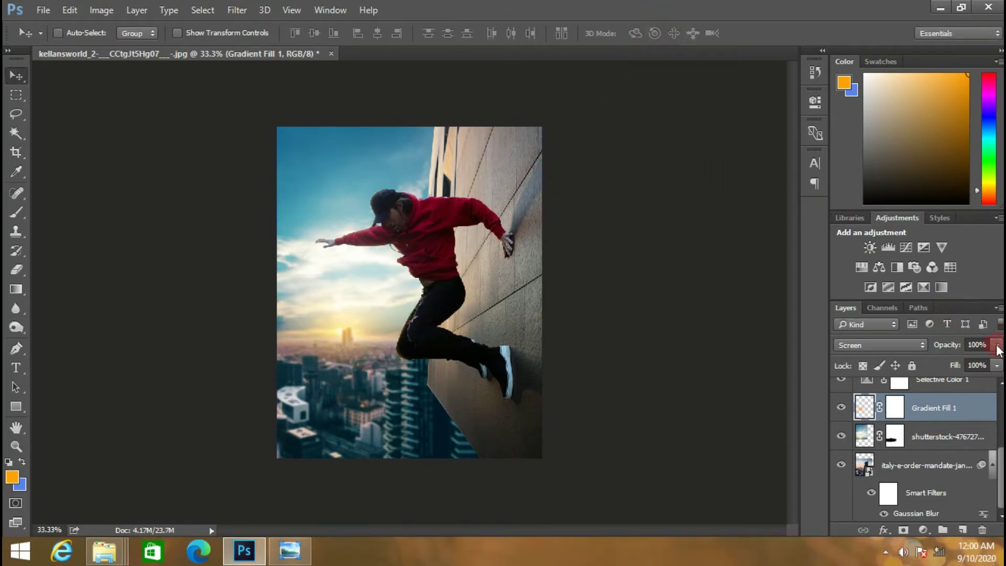
Step: Fade Gradient Fill 1 to 79% opacity and add Color Balance 1 above Layer 1
{"action": "left_click_drag", "start_coordinate": [996, 346], "coordinate": [981, 362]}
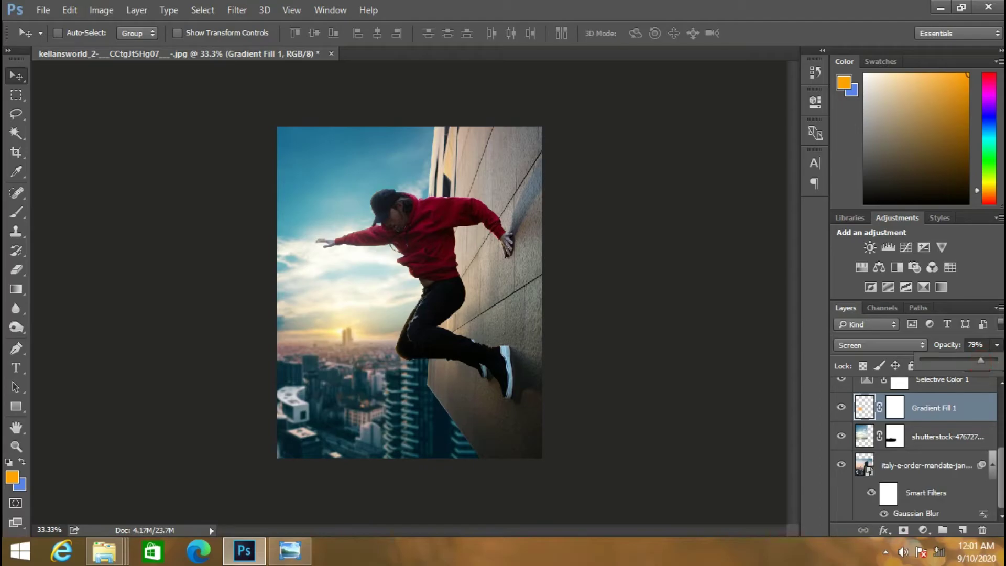
{"action": "scroll", "coordinate": [969, 430], "scroll_direction": "up", "scroll_amount": 4}
{"action": "left_click", "coordinate": [902, 388]}
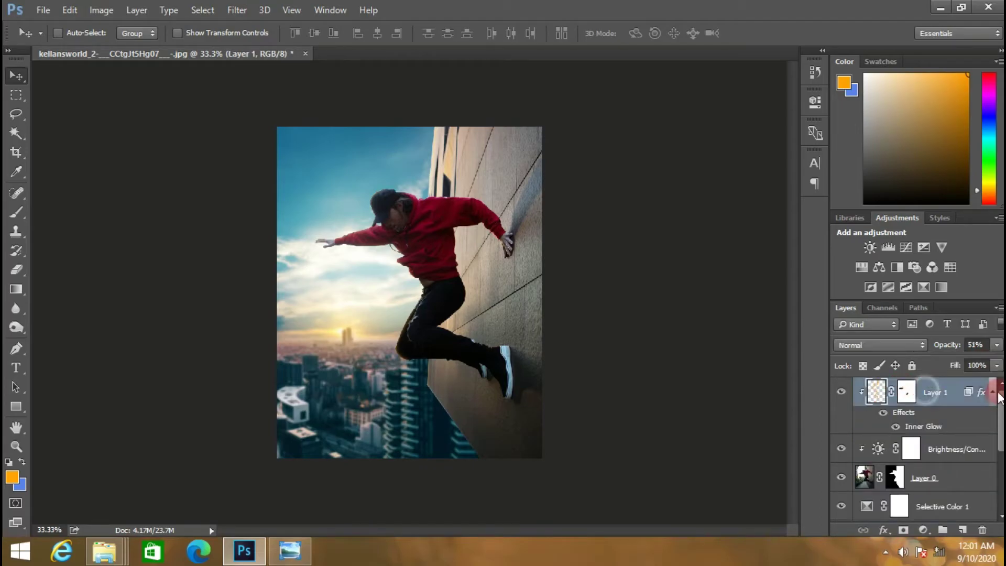
{"action": "left_click", "coordinate": [880, 268]}
Step: Shift the Color Balance midtones toward red (+16) and along the yellow-blue slider
{"action": "mouse_move", "coordinate": [664, 169]}
{"action": "left_mouse_down"}
{"action": "mouse_move", "coordinate": [682, 174]}
{"action": "mouse_move", "coordinate": [668, 195]}
{"action": "mouse_move", "coordinate": [676, 200]}
{"action": "left_mouse_up"}
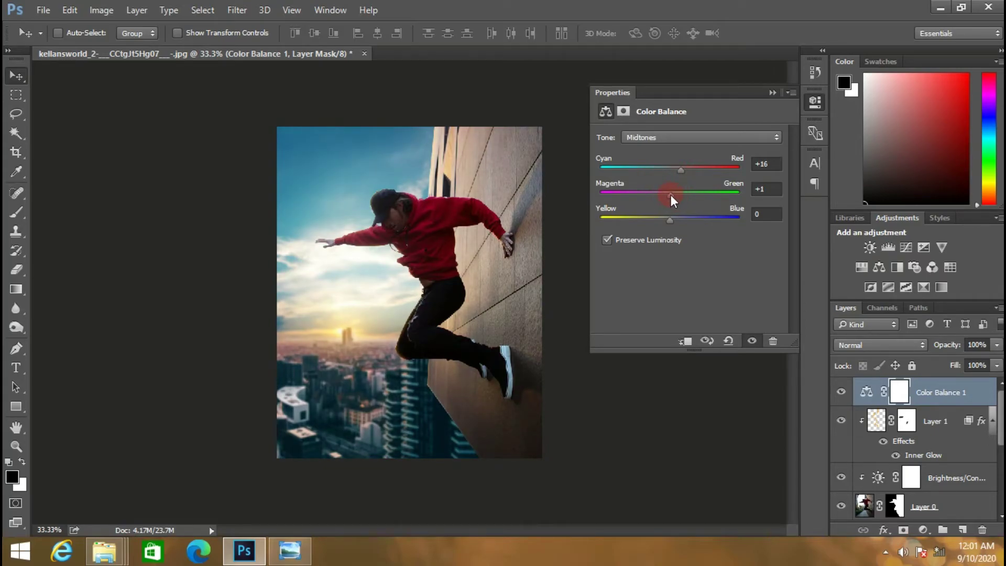
{"action": "left_click_drag", "start_coordinate": [672, 217], "coordinate": [665, 227]}
{"action": "left_click", "coordinate": [661, 143]}
{"action": "left_click", "coordinate": [653, 162]}
Step: Push the shadows toward cyan and magenta and rebalance their yellow-blue tint
{"action": "left_click", "coordinate": [655, 137]}
{"action": "mouse_move", "coordinate": [665, 171]}
{"action": "left_mouse_down"}
{"action": "mouse_move", "coordinate": [642, 172]}
{"action": "mouse_move", "coordinate": [675, 175]}
{"action": "left_mouse_up"}
{"action": "left_click_drag", "start_coordinate": [675, 176], "coordinate": [676, 178]}
{"action": "mouse_move", "coordinate": [666, 192]}
{"action": "left_mouse_down"}
{"action": "mouse_move", "coordinate": [694, 202]}
{"action": "mouse_move", "coordinate": [675, 199]}
{"action": "left_mouse_up"}
{"action": "mouse_move", "coordinate": [671, 199]}
{"action": "left_mouse_down"}
{"action": "mouse_move", "coordinate": [681, 222]}
{"action": "mouse_move", "coordinate": [670, 226]}
{"action": "left_mouse_up"}
Step: Set the highlights to +13 red, +6 green and -3 yellow
{"action": "scroll", "coordinate": [667, 147], "scroll_direction": "down", "scroll_amount": 1}
{"action": "scroll", "coordinate": [666, 146], "scroll_direction": "down", "scroll_amount": 1}
{"action": "left_click_drag", "start_coordinate": [659, 171], "coordinate": [690, 173]}
{"action": "left_click_drag", "start_coordinate": [684, 173], "coordinate": [676, 202]}
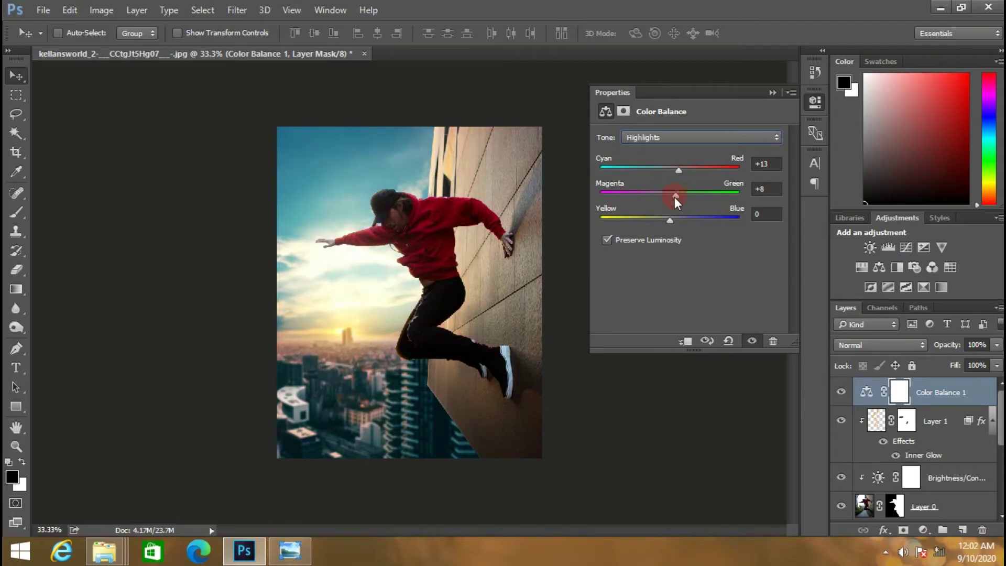
{"action": "mouse_move", "coordinate": [670, 219]}
{"action": "left_mouse_down"}
{"action": "mouse_move", "coordinate": [682, 219]}
{"action": "mouse_move", "coordinate": [664, 217]}
{"action": "left_mouse_up"}
Step: Close the Color Balance properties and view the composite at 50%
{"action": "left_click", "coordinate": [771, 93]}
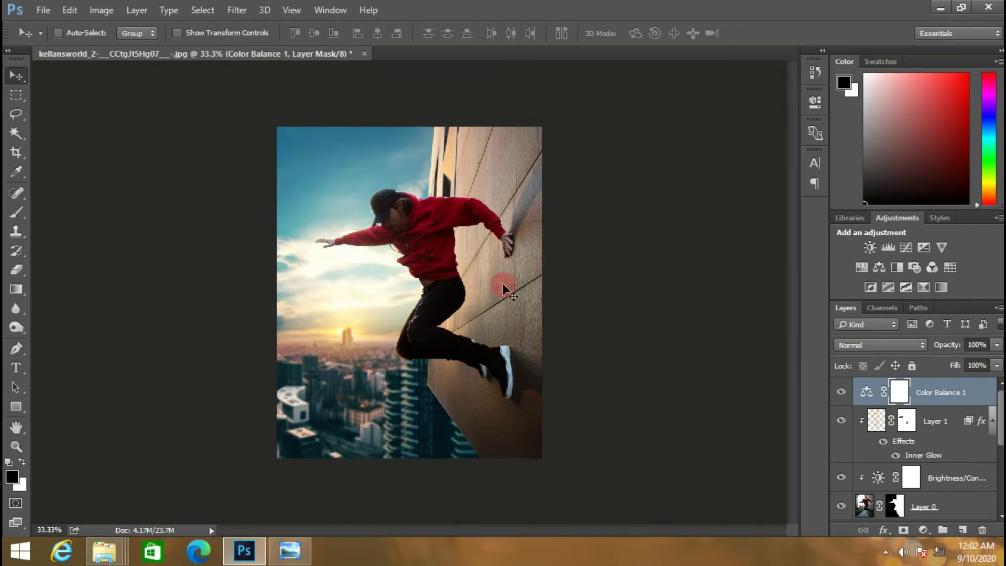
{"action": "key", "text": "ctrl+plus"}
{"action": "scroll", "coordinate": [501, 283], "scroll_direction": "down", "scroll_amount": 2}
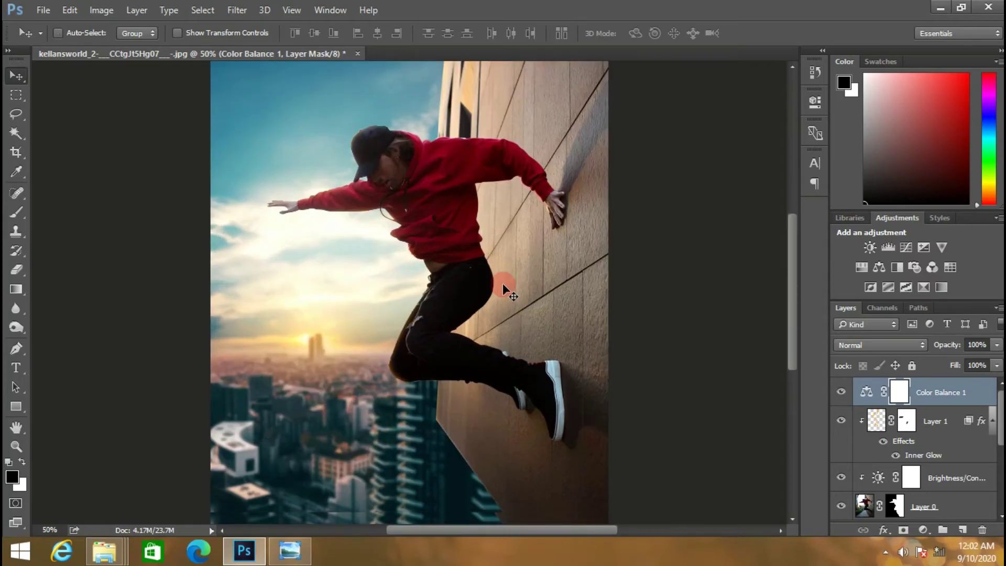
{"action": "scroll", "coordinate": [502, 283], "scroll_direction": "up", "scroll_amount": 3}
{"action": "scroll", "coordinate": [494, 278], "scroll_direction": "down", "scroll_amount": 2}
{"action": "scroll", "coordinate": [495, 279], "scroll_direction": "down", "scroll_amount": 2}
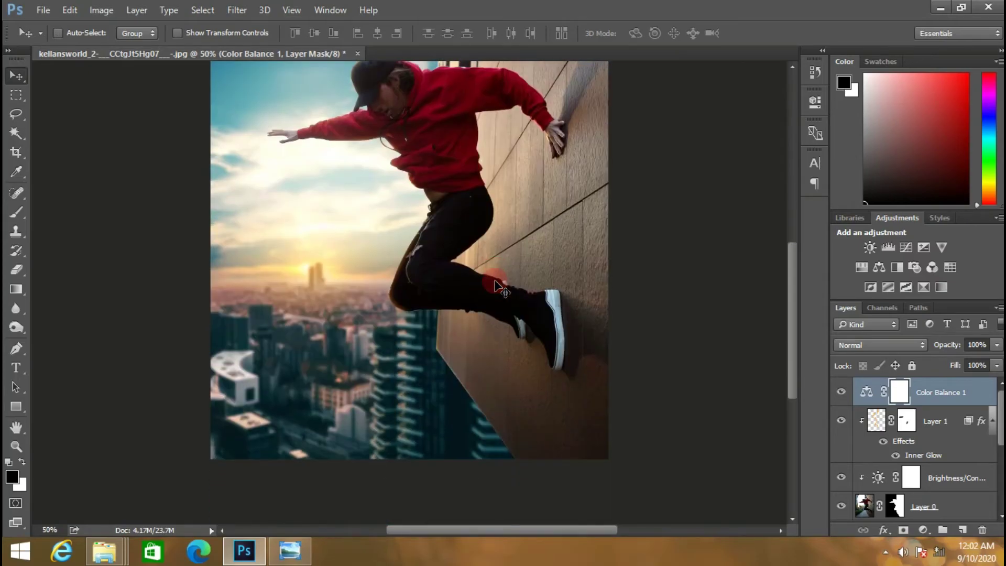
{"action": "scroll", "coordinate": [495, 278], "scroll_direction": "up", "scroll_amount": 2}
{"action": "scroll", "coordinate": [495, 281], "scroll_direction": "up", "scroll_amount": 1}
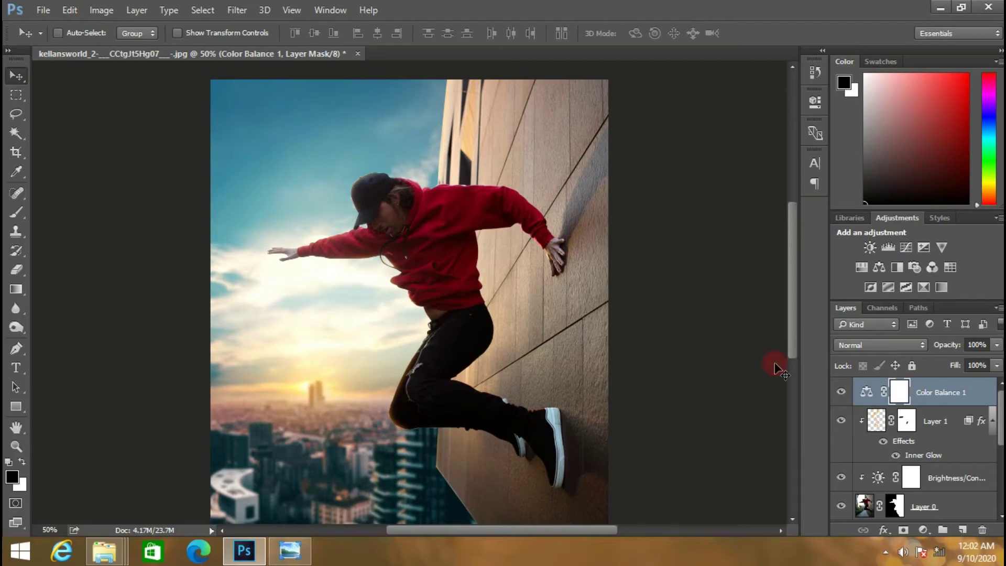
Step: Add a Gradient Map adjustment layer using a purple-to-orange preset
{"action": "left_click", "coordinate": [923, 530]}
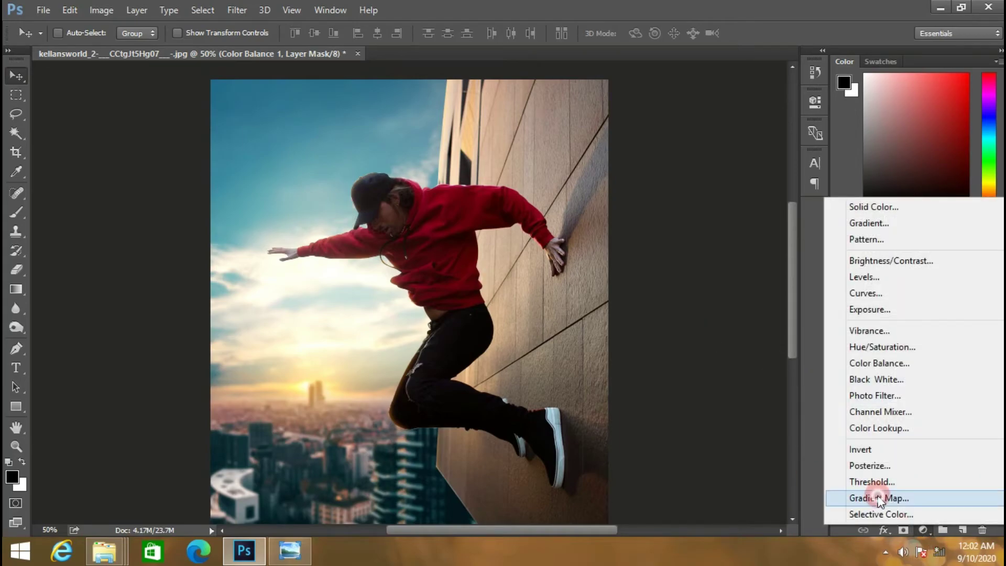
{"action": "left_click", "coordinate": [885, 494]}
{"action": "left_click", "coordinate": [771, 142]}
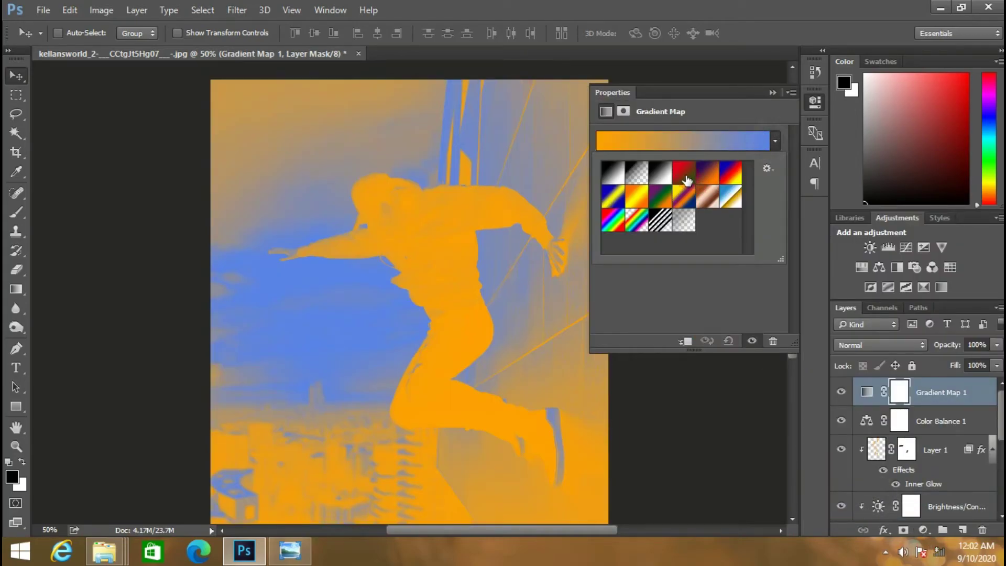
{"action": "left_click", "coordinate": [707, 173]}
Step: Blend Gradient Map 1 in Soft Light at 13% opacity
{"action": "left_click", "coordinate": [878, 341]}
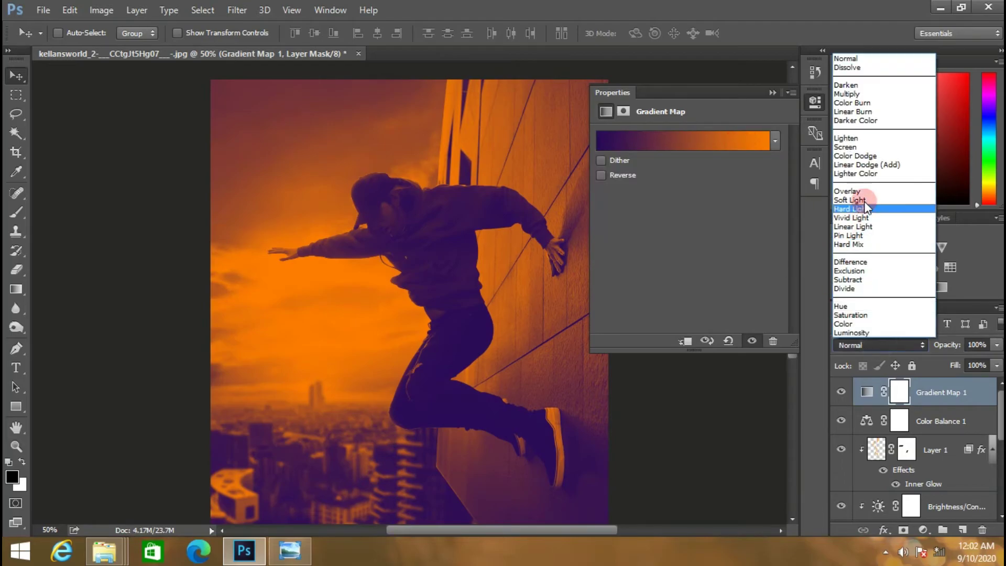
{"action": "left_click", "coordinate": [852, 201]}
{"action": "left_click", "coordinate": [772, 93]}
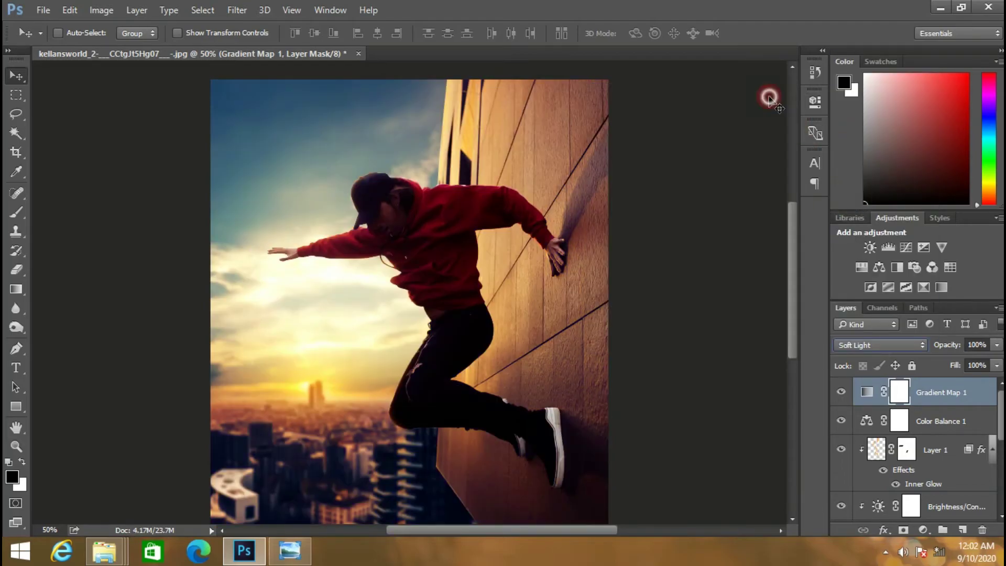
{"action": "left_click", "coordinate": [997, 344]}
{"action": "left_click_drag", "start_coordinate": [932, 363], "coordinate": [931, 363]}
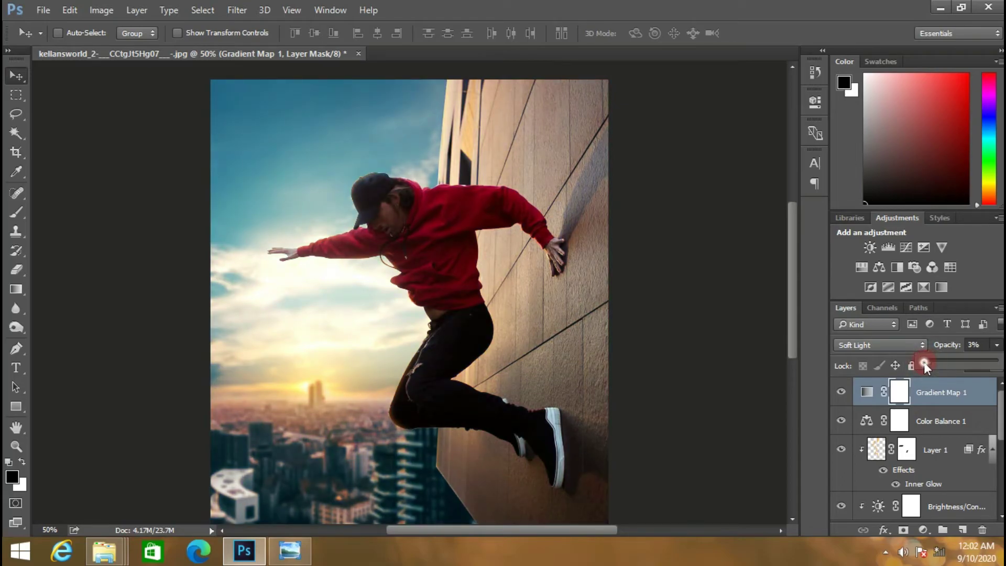
{"action": "scroll", "coordinate": [575, 248], "scroll_direction": "down", "scroll_amount": 2}
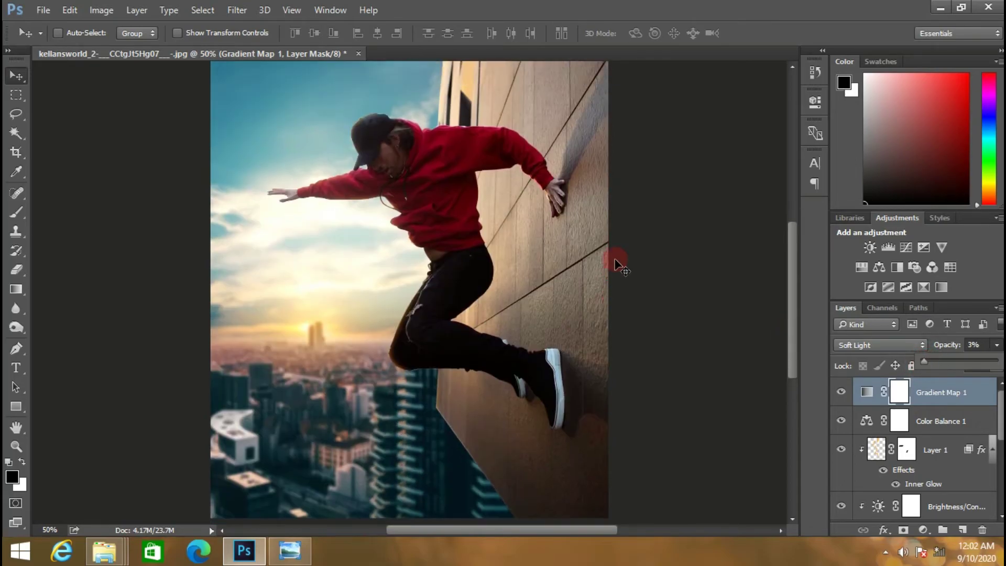
{"action": "left_click", "coordinate": [911, 365]}
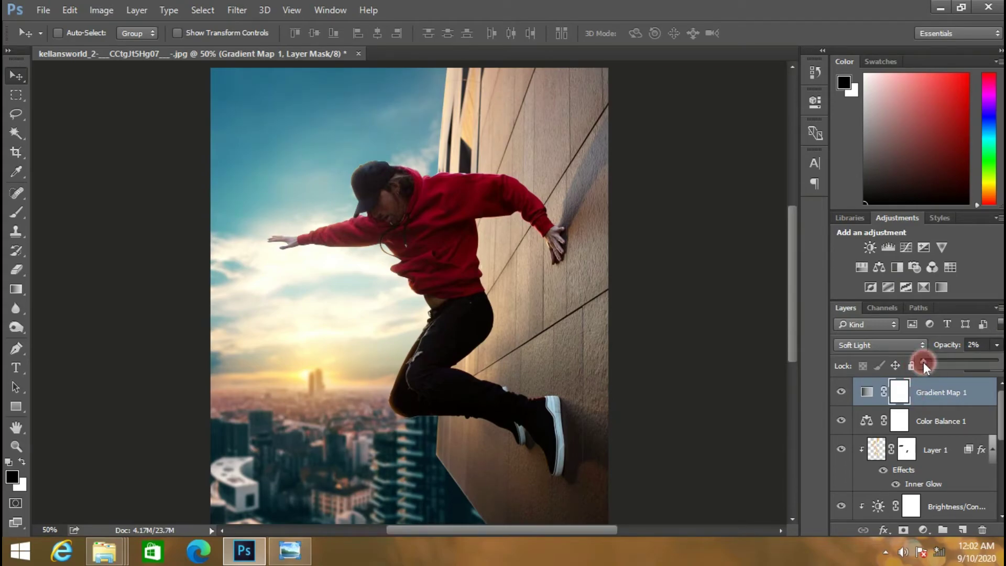
{"action": "left_click_drag", "start_coordinate": [927, 364], "coordinate": [931, 368]}
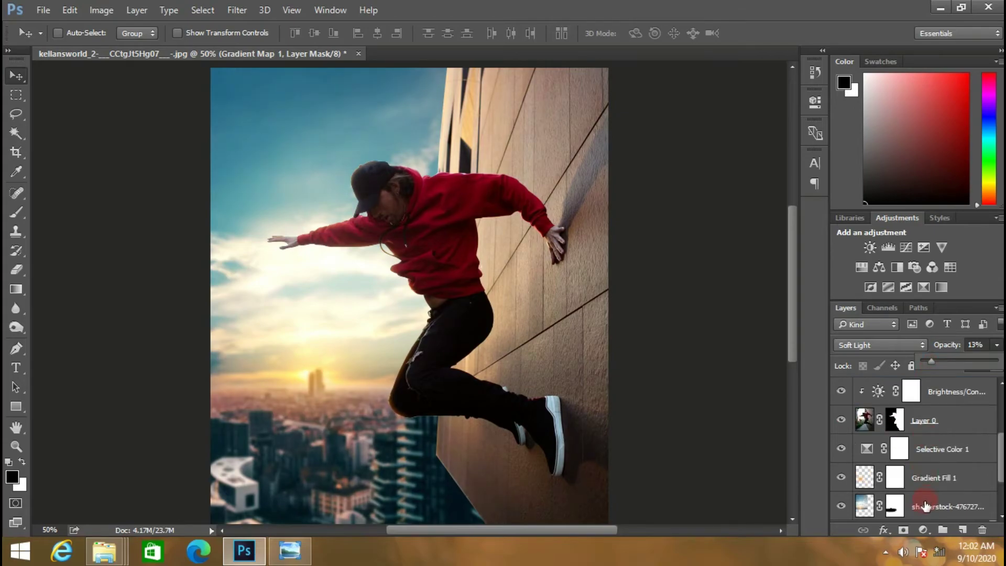
Step: Add an orange Solid Color fill layer and set it to Multiply
{"action": "left_click", "coordinate": [925, 530]}
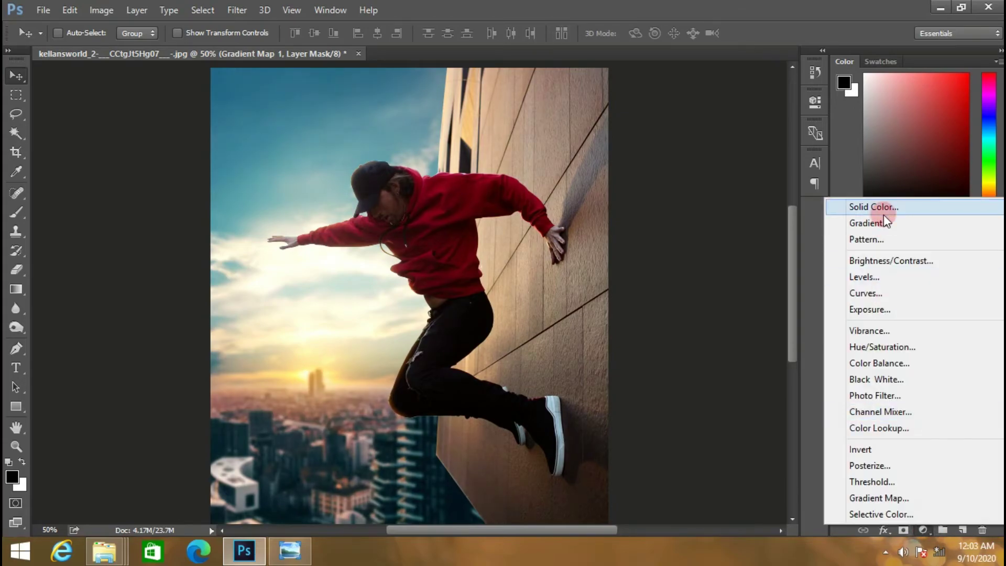
{"action": "left_click", "coordinate": [882, 210]}
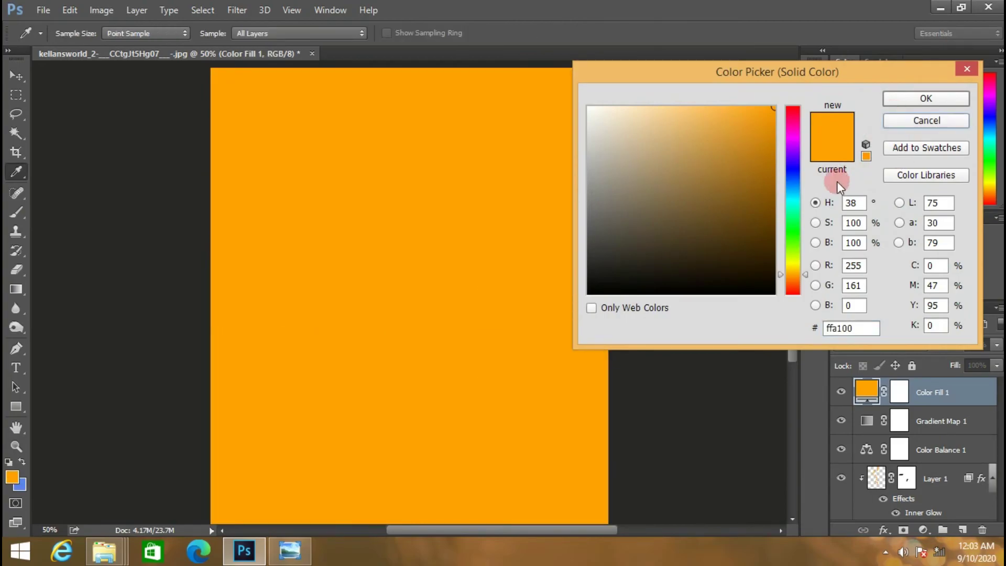
{"action": "left_click", "coordinate": [901, 121]}
{"action": "left_click", "coordinate": [863, 346]}
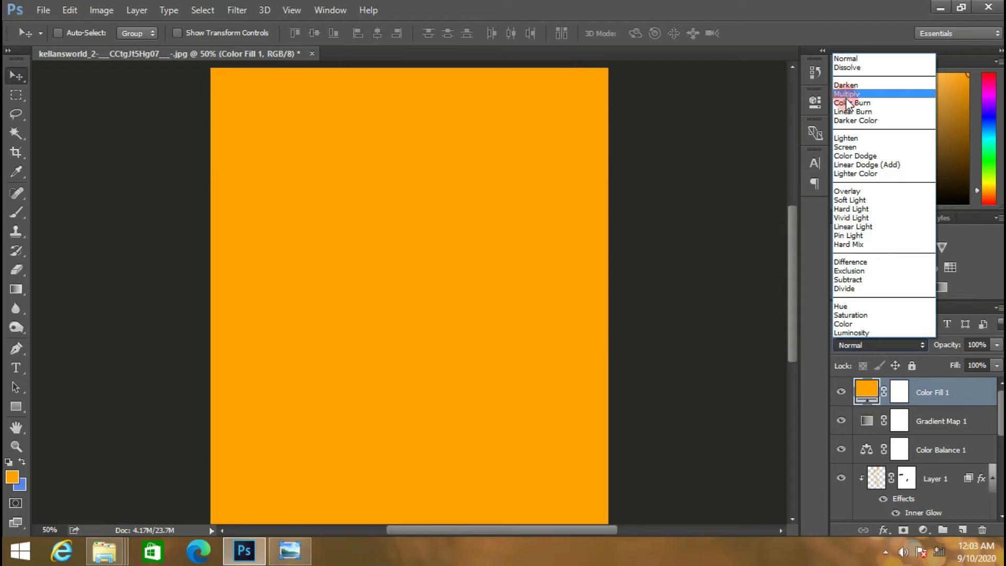
{"action": "left_click", "coordinate": [848, 198]}
Step: Fade the orange Color Fill 1 layer to about 1% opacity
{"action": "scroll", "coordinate": [848, 342], "scroll_direction": "up", "scroll_amount": 1}
{"action": "scroll", "coordinate": [848, 341], "scroll_direction": "up", "scroll_amount": 1}
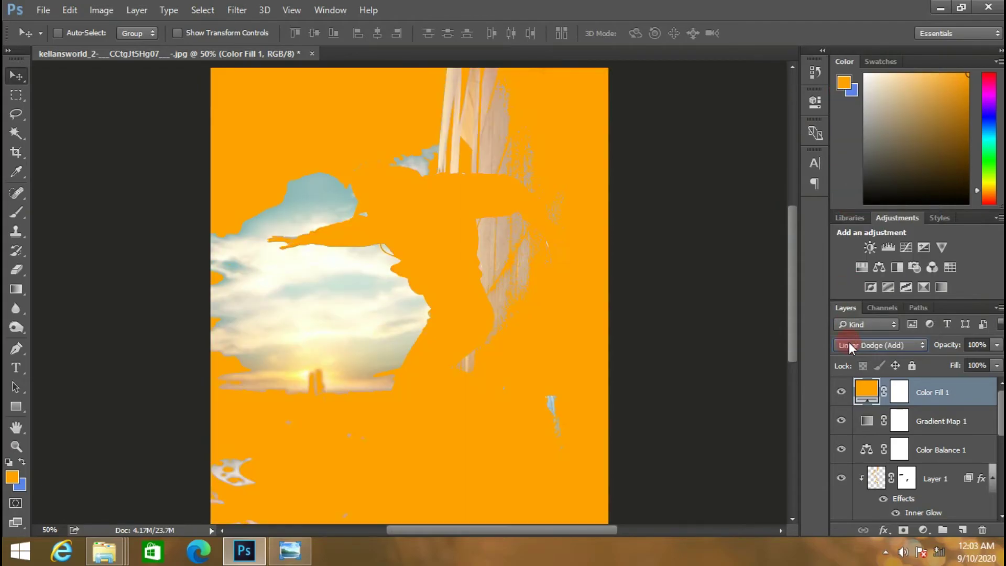
{"action": "scroll", "coordinate": [849, 342], "scroll_direction": "up", "scroll_amount": 3}
{"action": "scroll", "coordinate": [848, 341], "scroll_direction": "up", "scroll_amount": 1}
{"action": "scroll", "coordinate": [849, 342], "scroll_direction": "up", "scroll_amount": 2}
{"action": "scroll", "coordinate": [849, 341], "scroll_direction": "up", "scroll_amount": 1}
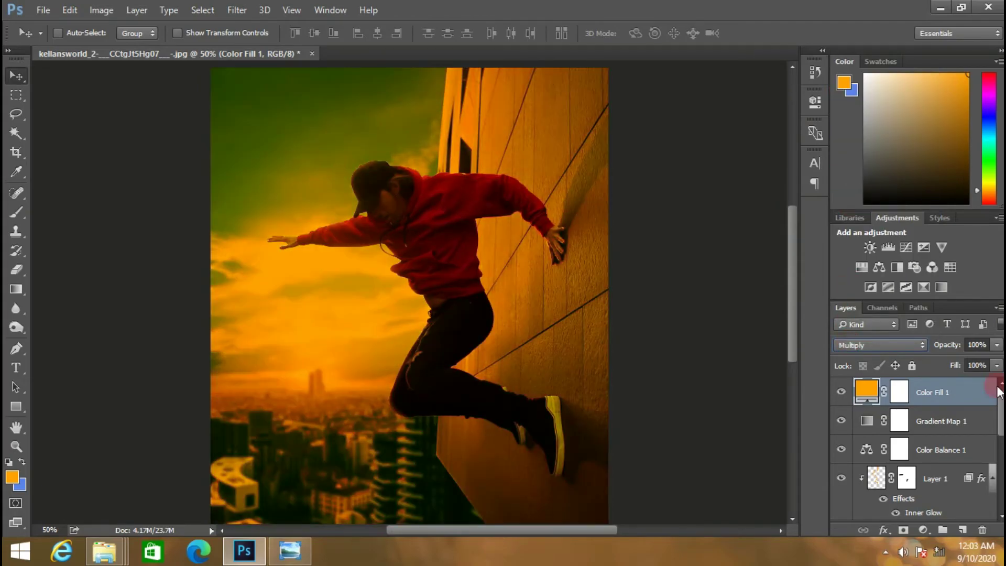
{"action": "left_click_drag", "start_coordinate": [996, 345], "coordinate": [920, 361]}
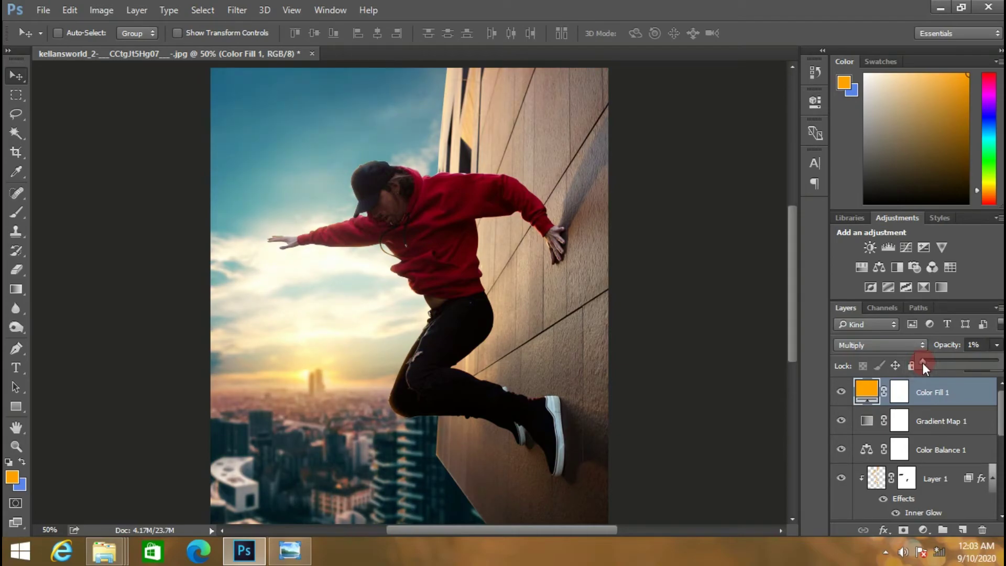
{"action": "left_click", "coordinate": [924, 530]}
Step: Add a second Gradient Map adjustment layer using the black-to-white preset
{"action": "left_click", "coordinate": [886, 500]}
{"action": "left_click", "coordinate": [774, 141]}
{"action": "left_click", "coordinate": [660, 173]}
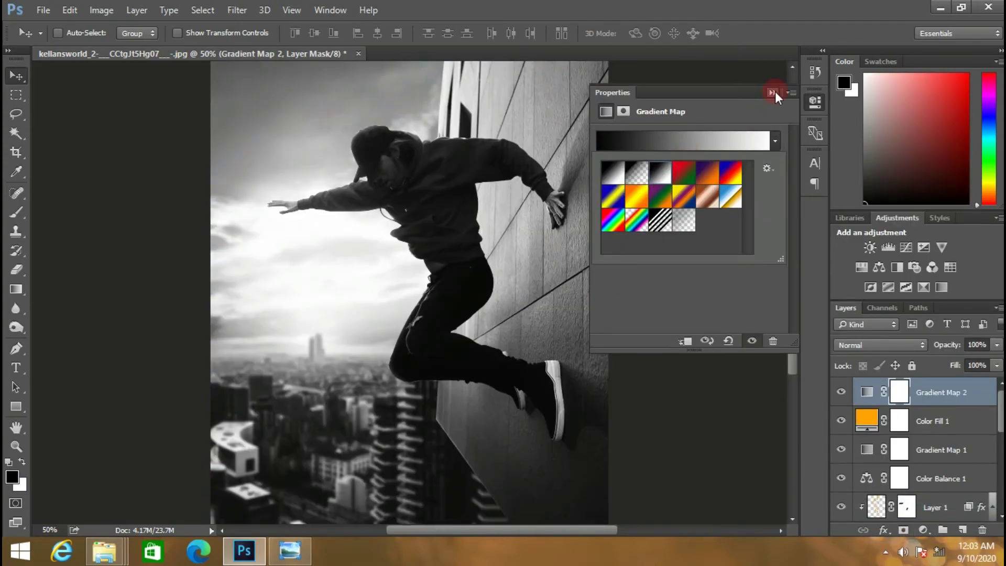
{"action": "left_click", "coordinate": [607, 177]}
{"action": "left_click", "coordinate": [772, 92]}
Step: Blend Gradient Map 2 in Soft Light mode at 3% opacity
{"action": "left_click", "coordinate": [880, 344]}
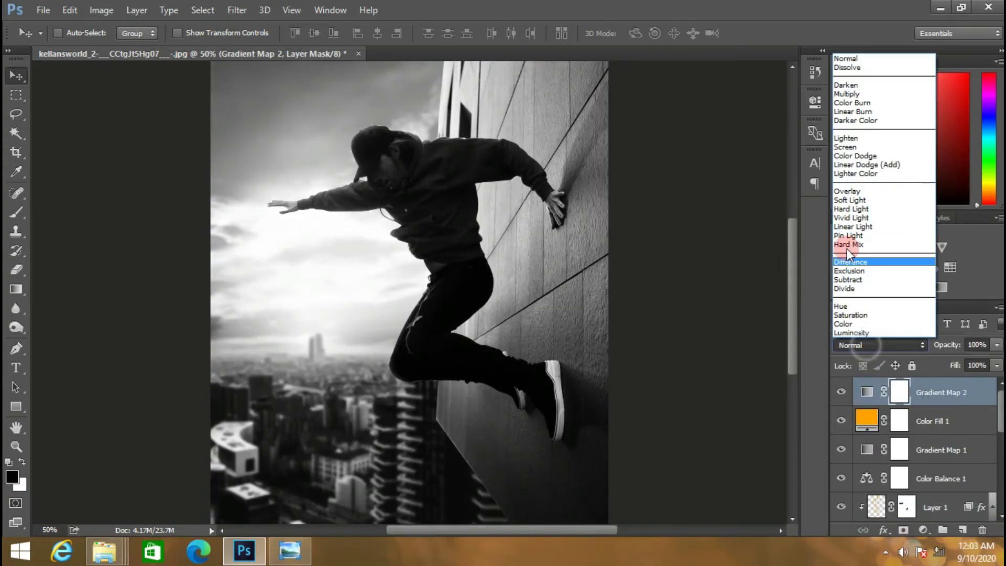
{"action": "left_click", "coordinate": [859, 197]}
{"action": "left_click", "coordinate": [992, 344]}
{"action": "left_click", "coordinate": [925, 361]}
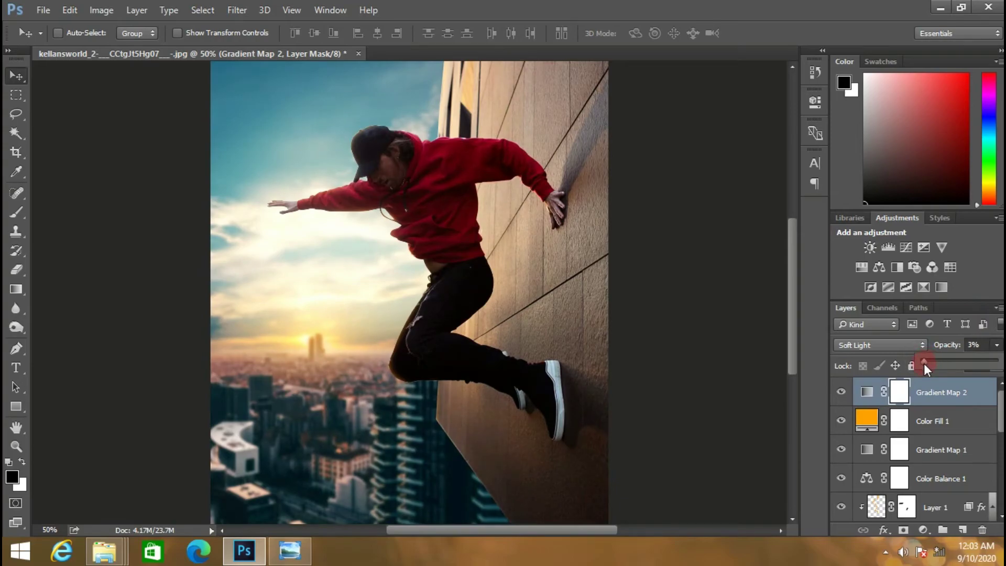
{"action": "scroll", "coordinate": [436, 287], "scroll_direction": "down", "scroll_amount": 2}
{"action": "scroll", "coordinate": [436, 287], "scroll_direction": "up", "scroll_amount": 2}
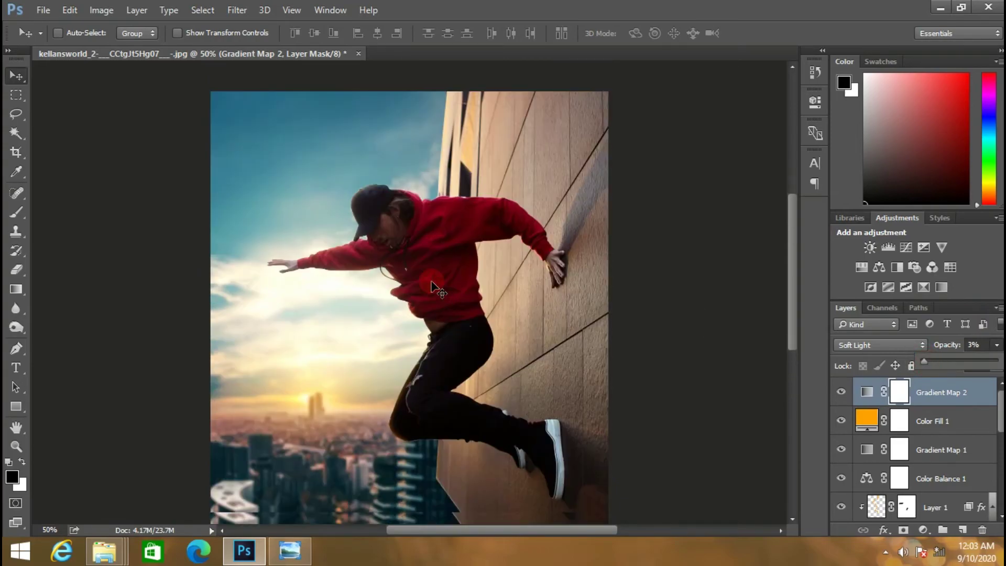
Step: Reselect Layer 0, the climber's layer
{"action": "key", "text": "ctrl+minus"}
{"action": "key", "text": "ctrl+plus"}
{"action": "key", "text": "ctrl+plus"}
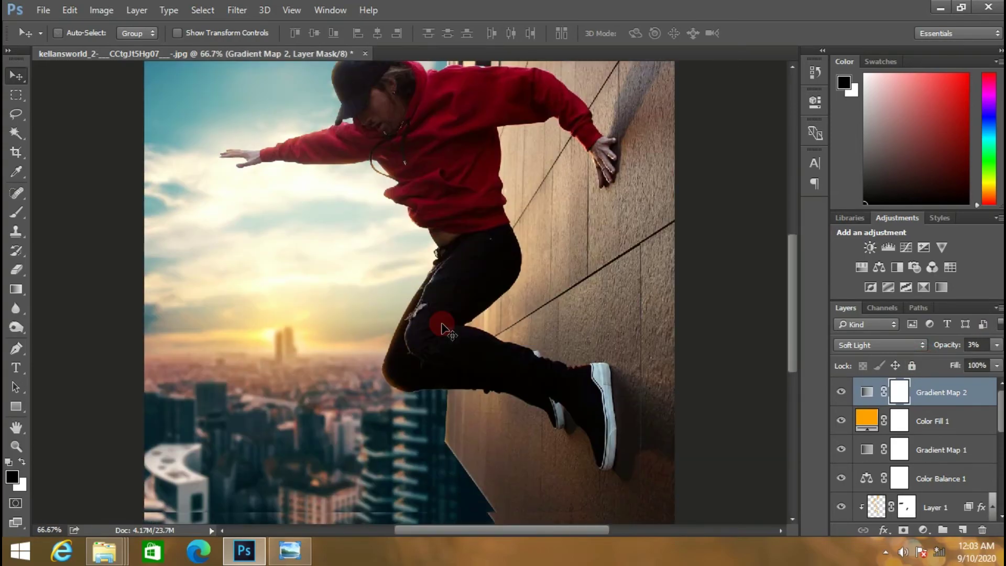
{"action": "scroll", "coordinate": [436, 288], "scroll_direction": "down", "scroll_amount": 1}
{"action": "scroll", "coordinate": [922, 445], "scroll_direction": "down", "scroll_amount": 3}
{"action": "left_click", "coordinate": [912, 397]}
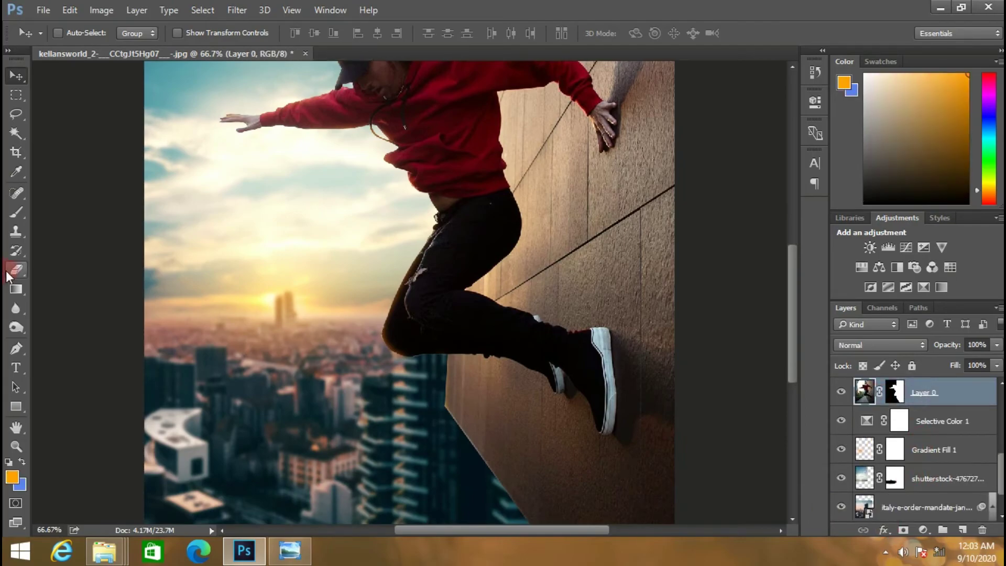
Step: Lighten the sky around the climber with the Dodge tool
{"action": "left_click", "coordinate": [17, 326]}
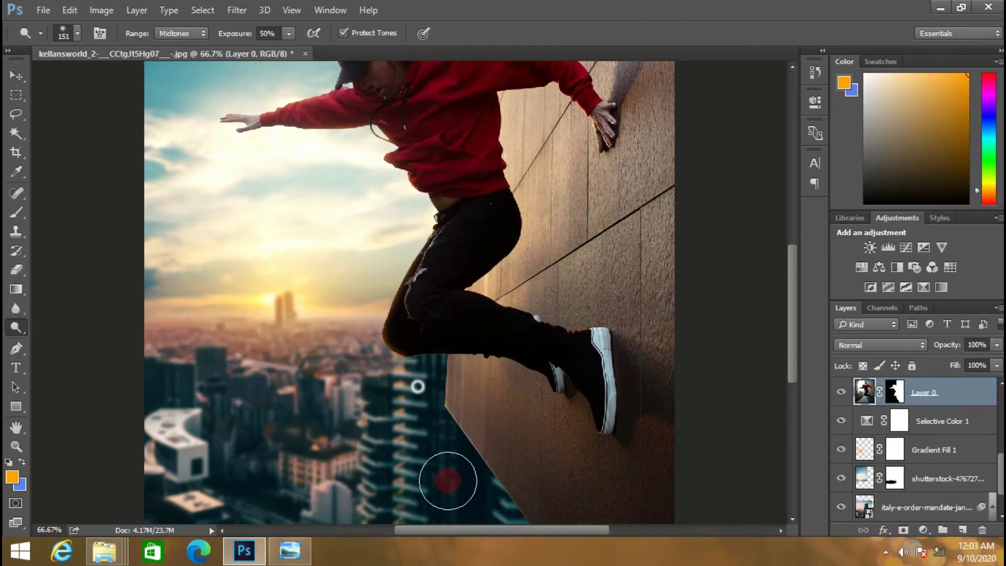
{"action": "scroll", "coordinate": [274, 287], "scroll_direction": "up", "scroll_amount": 2}
{"action": "scroll", "coordinate": [286, 288], "scroll_direction": "up", "scroll_amount": 2}
{"action": "scroll", "coordinate": [286, 288], "scroll_direction": "up", "scroll_amount": 1}
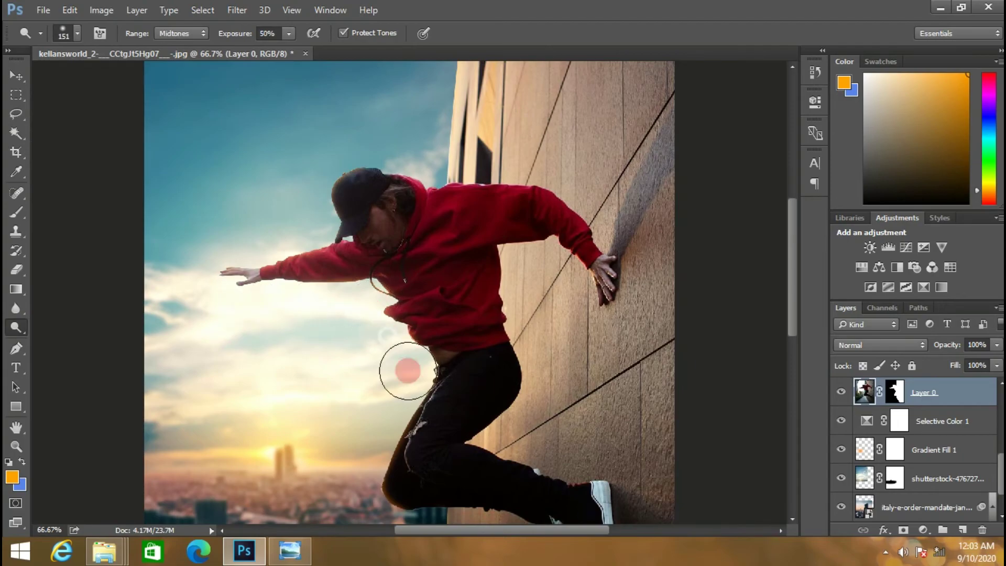
{"action": "scroll", "coordinate": [279, 305], "scroll_direction": "up", "scroll_amount": 1}
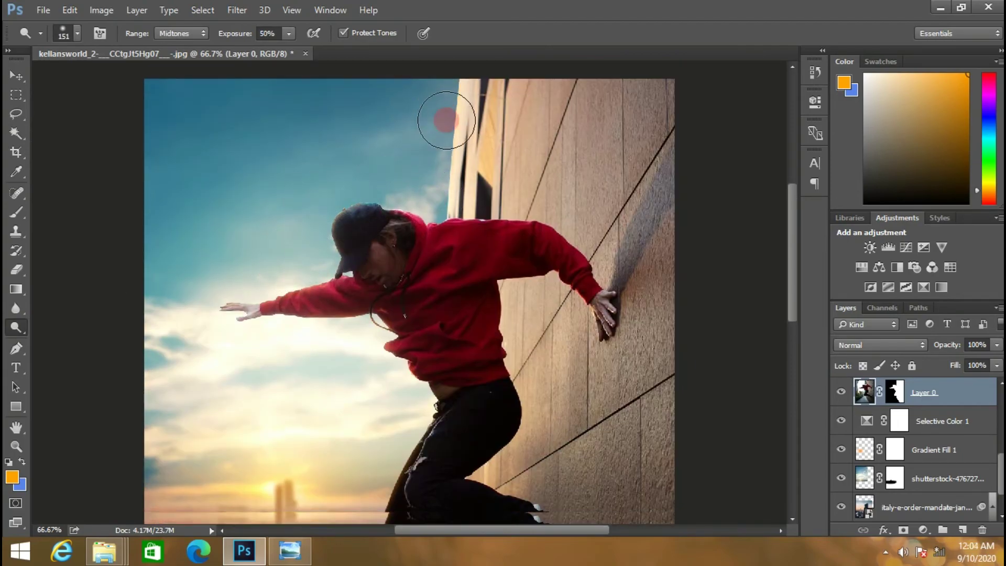
{"action": "scroll", "coordinate": [435, 236], "scroll_direction": "down", "scroll_amount": 4}
Step: Fit the image at 50% and open the Layers panel context menu
{"action": "key", "text": "ctrl+minus"}
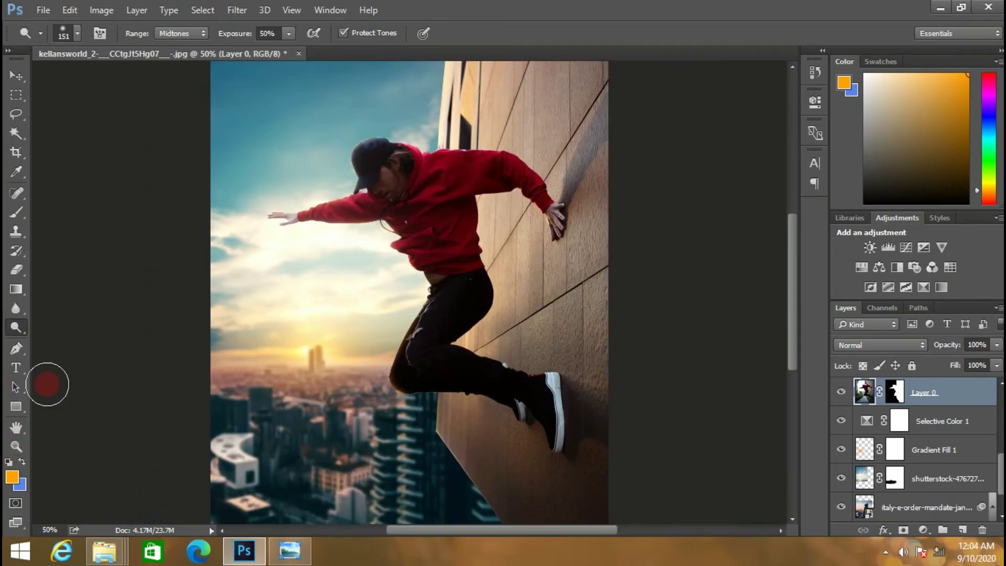
{"action": "key", "text": "ctrl+minus"}
{"action": "key", "text": "ctrl+plus"}
{"action": "scroll", "coordinate": [351, 356], "scroll_direction": "up", "scroll_amount": 1}
{"action": "right_click", "coordinate": [938, 391]}
Step: Flatten the image and open the Camera Raw filter
{"action": "left_click", "coordinate": [691, 524]}
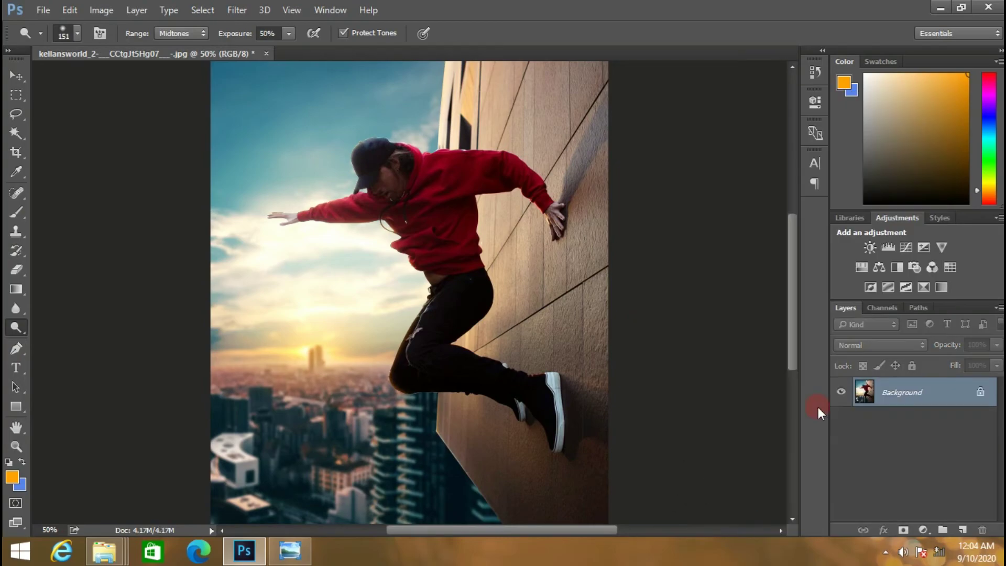
{"action": "left_click", "coordinate": [237, 10]}
{"action": "left_click", "coordinate": [293, 103]}
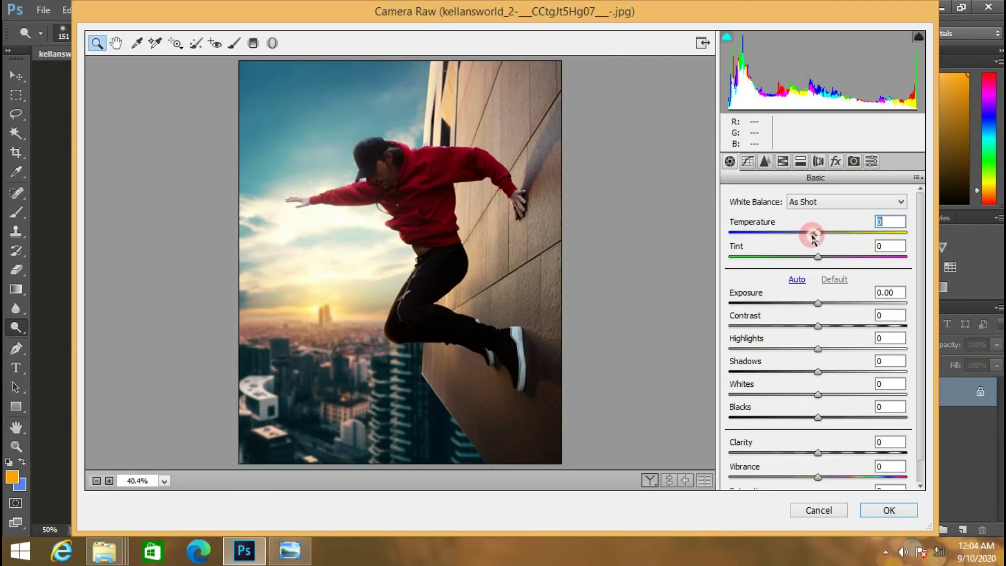
Step: Set temperature -8, exposure +0.45, lift the shadows and deepen blacks to -27
{"action": "left_click_drag", "start_coordinate": [813, 236], "coordinate": [811, 234]}
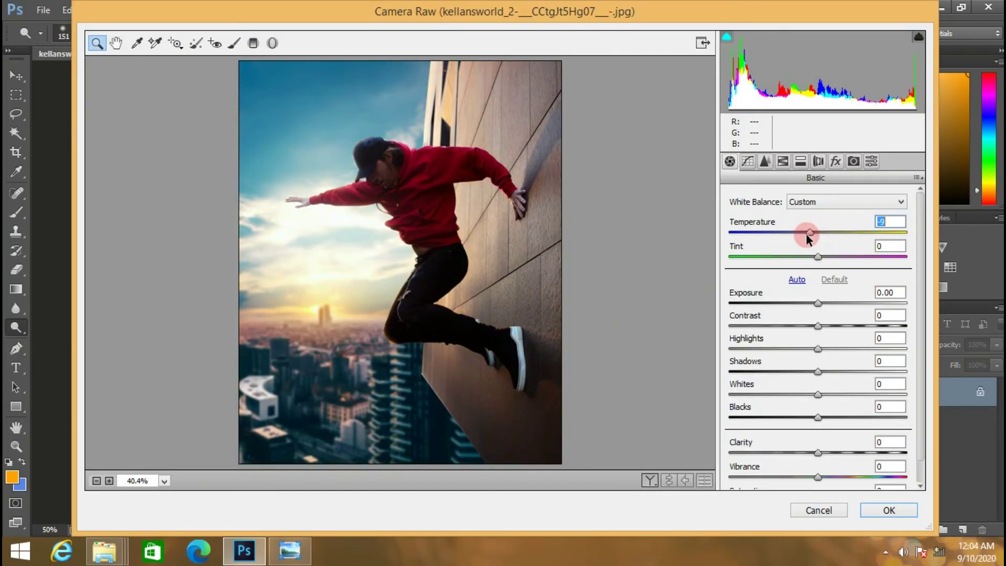
{"action": "mouse_move", "coordinate": [817, 303]}
{"action": "left_mouse_down"}
{"action": "mouse_move", "coordinate": [828, 303]}
{"action": "mouse_move", "coordinate": [818, 304]}
{"action": "left_mouse_up"}
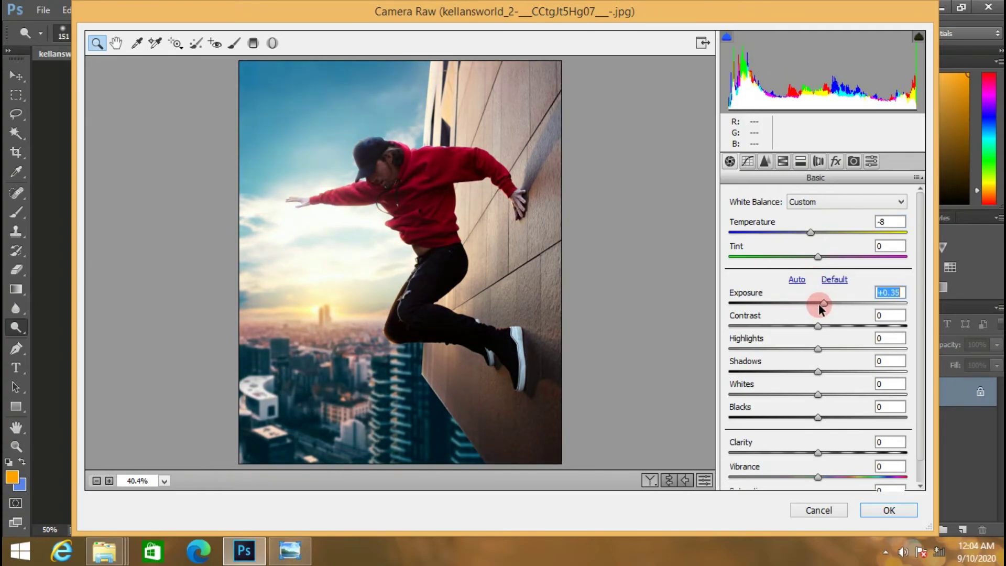
{"action": "left_click_drag", "start_coordinate": [818, 372], "coordinate": [853, 372]}
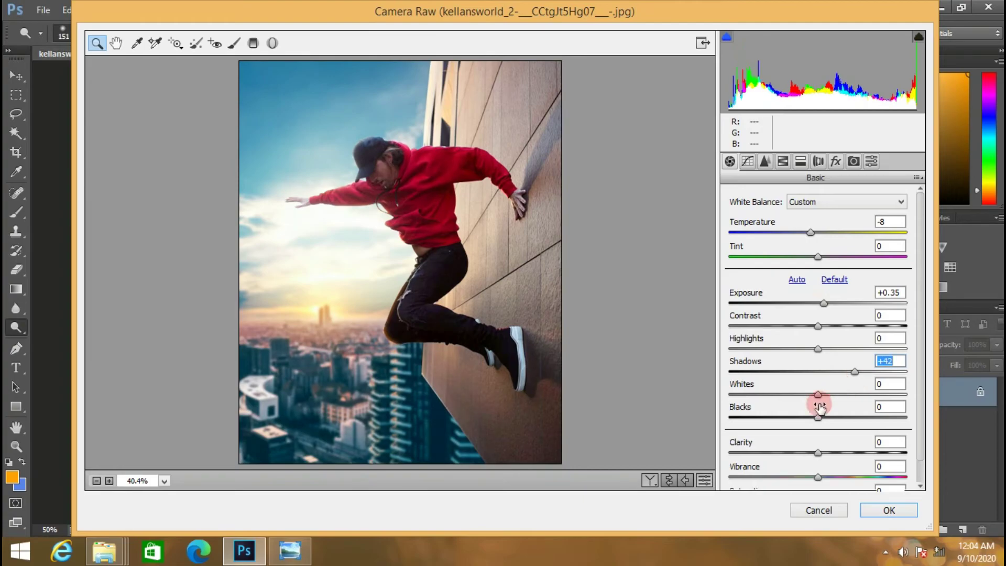
{"action": "left_click_drag", "start_coordinate": [817, 417], "coordinate": [794, 417]}
{"action": "left_click_drag", "start_coordinate": [819, 305], "coordinate": [822, 305]}
Step: Refine to shadows +15 and blacks -33, lower highlights, and add vibrance +10
{"action": "left_click", "coordinate": [837, 371]}
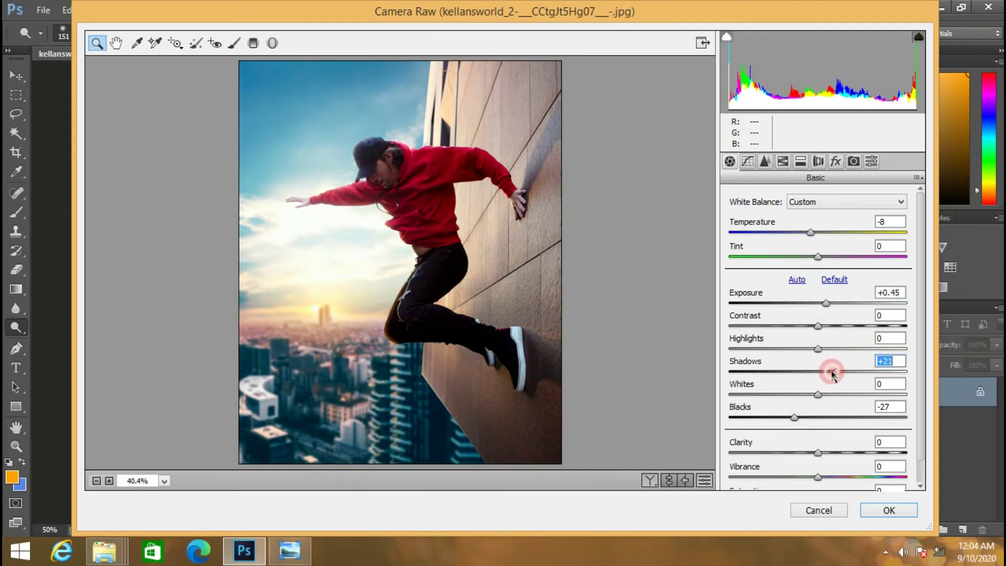
{"action": "mouse_move", "coordinate": [840, 370]}
{"action": "left_mouse_down"}
{"action": "mouse_move", "coordinate": [725, 352]}
{"action": "mouse_move", "coordinate": [813, 350]}
{"action": "mouse_move", "coordinate": [788, 352]}
{"action": "mouse_move", "coordinate": [805, 360]}
{"action": "left_mouse_up"}
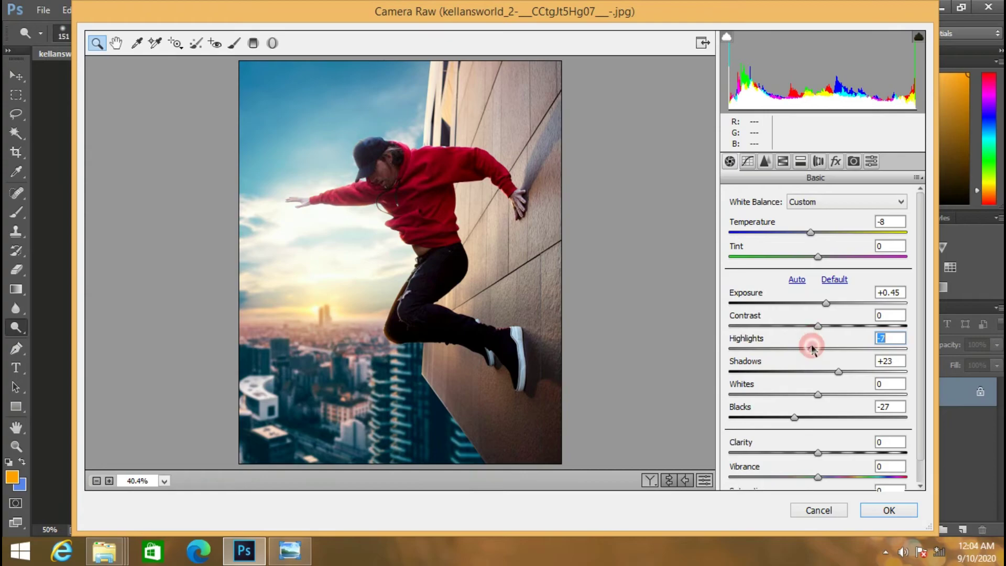
{"action": "mouse_move", "coordinate": [805, 416]}
{"action": "left_mouse_down"}
{"action": "mouse_move", "coordinate": [771, 418]}
{"action": "mouse_move", "coordinate": [788, 414]}
{"action": "left_mouse_up"}
{"action": "left_click_drag", "start_coordinate": [834, 373], "coordinate": [827, 373]}
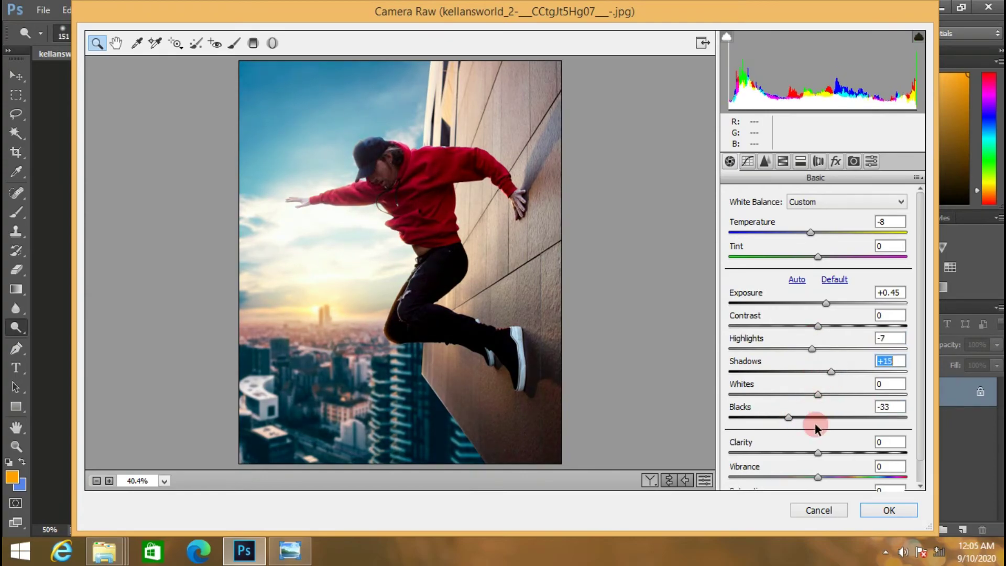
{"action": "left_click_drag", "start_coordinate": [818, 475], "coordinate": [822, 476]}
{"action": "scroll", "coordinate": [826, 476], "scroll_direction": "down", "scroll_amount": 1}
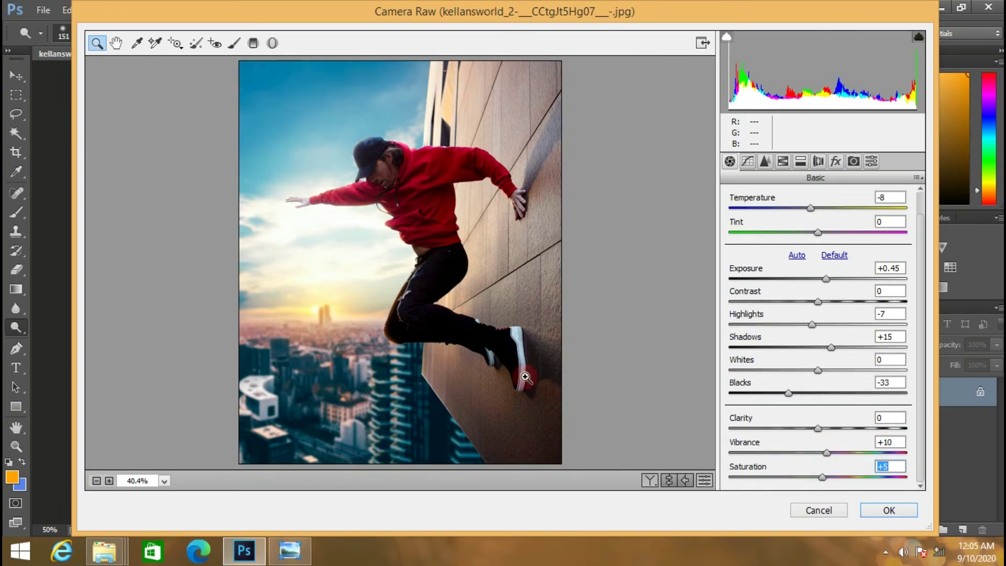
{"action": "scroll", "coordinate": [847, 337], "scroll_direction": "up", "scroll_amount": 1}
{"action": "left_click", "coordinate": [764, 161]}
Step: Set sharpening amount to 60 and luminance noise reduction to 15
{"action": "mouse_move", "coordinate": [729, 342]}
{"action": "left_mouse_down"}
{"action": "mouse_move", "coordinate": [827, 342]}
{"action": "mouse_move", "coordinate": [756, 342]}
{"action": "left_mouse_up"}
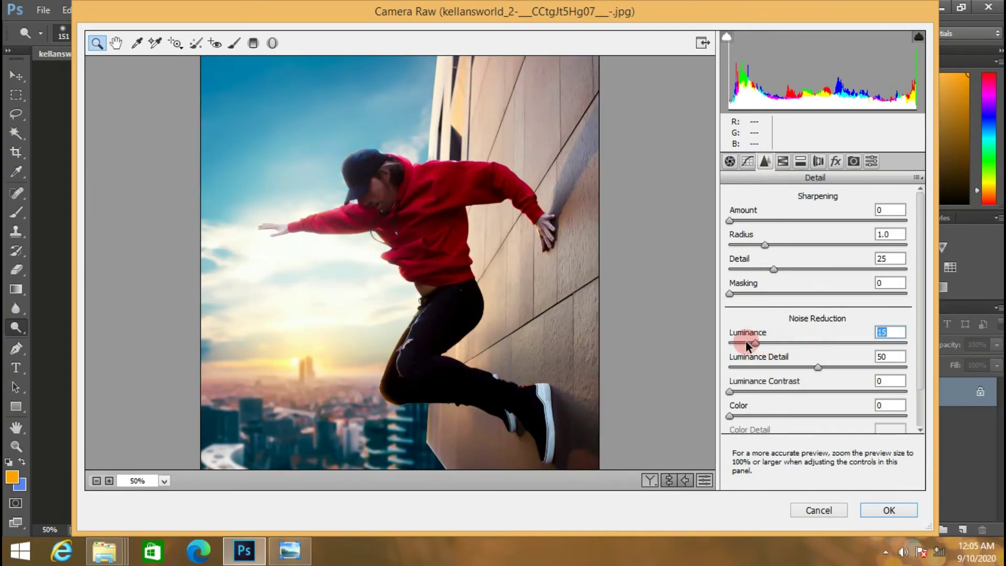
{"action": "left_click_drag", "start_coordinate": [751, 221], "coordinate": [800, 221]}
{"action": "left_click", "coordinate": [746, 344]}
{"action": "key", "text": "ctrl+minus"}
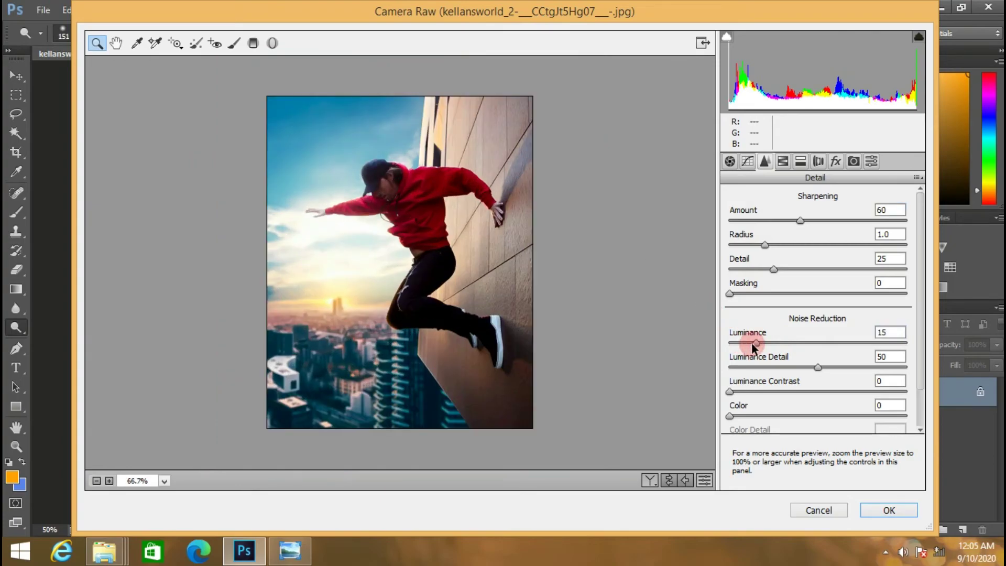
{"action": "left_click", "coordinate": [587, 282]}
Step: Brighten the man's face with an Adjustment Brush at Exposure +1.05
{"action": "left_click", "coordinate": [234, 43]}
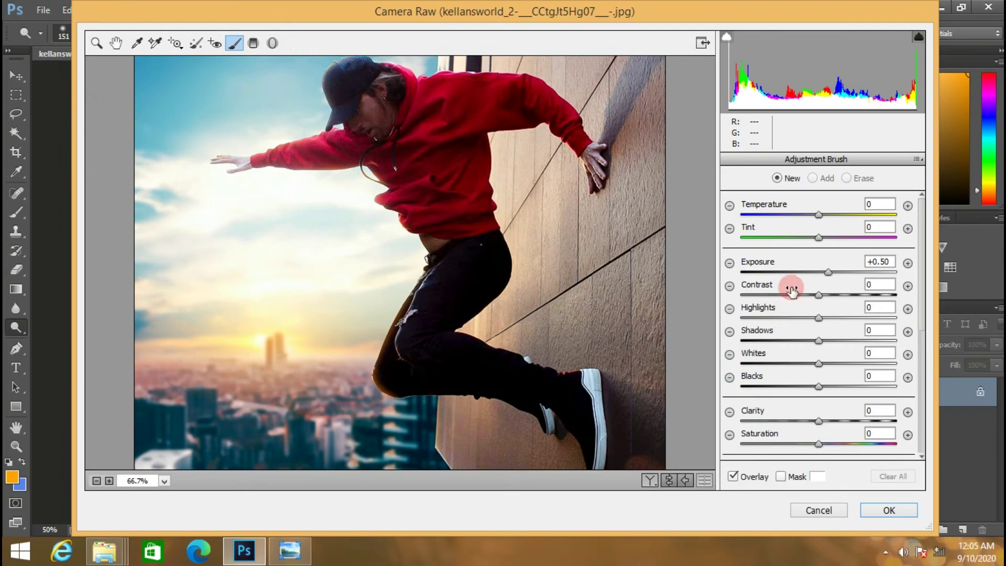
{"action": "scroll", "coordinate": [791, 286], "scroll_direction": "down", "scroll_amount": 2}
{"action": "scroll", "coordinate": [808, 292], "scroll_direction": "down", "scroll_amount": 4}
{"action": "left_click_drag", "start_coordinate": [780, 434], "coordinate": [751, 434]}
{"action": "left_click_drag", "start_coordinate": [373, 121], "coordinate": [369, 120]}
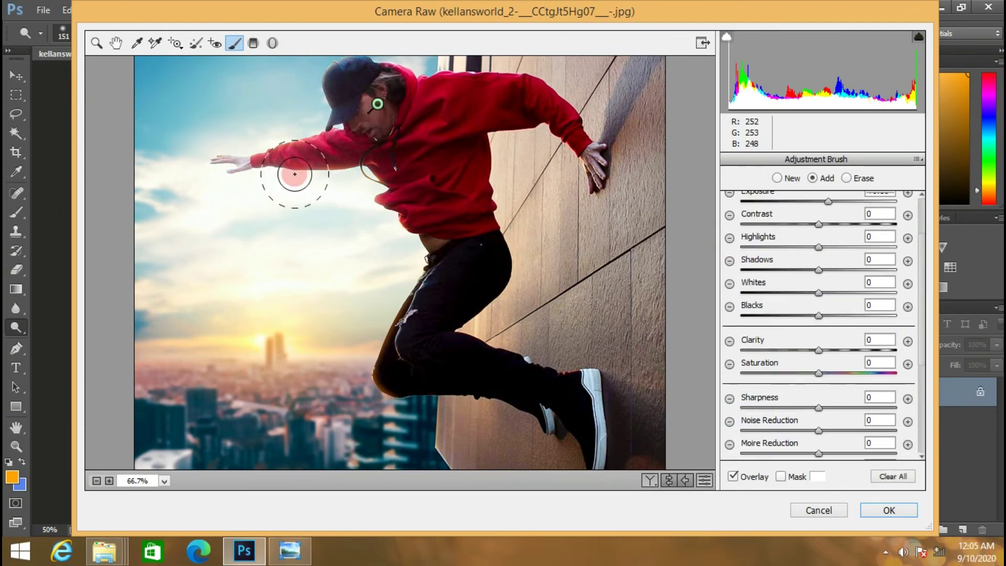
{"action": "left_click_drag", "start_coordinate": [381, 105], "coordinate": [354, 128]}
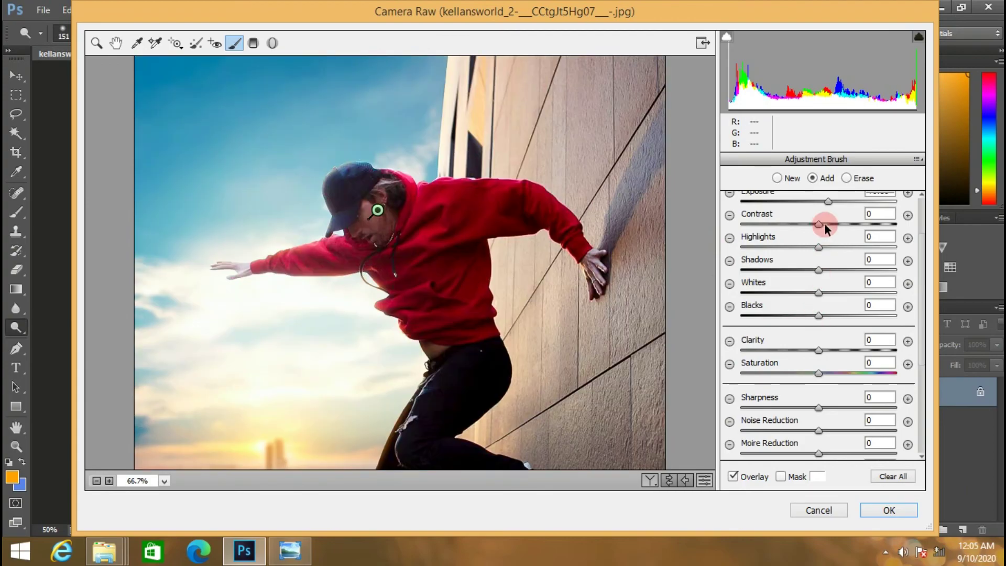
{"action": "scroll", "coordinate": [825, 278], "scroll_direction": "up", "scroll_amount": 3}
{"action": "left_click_drag", "start_coordinate": [841, 270], "coordinate": [838, 273]}
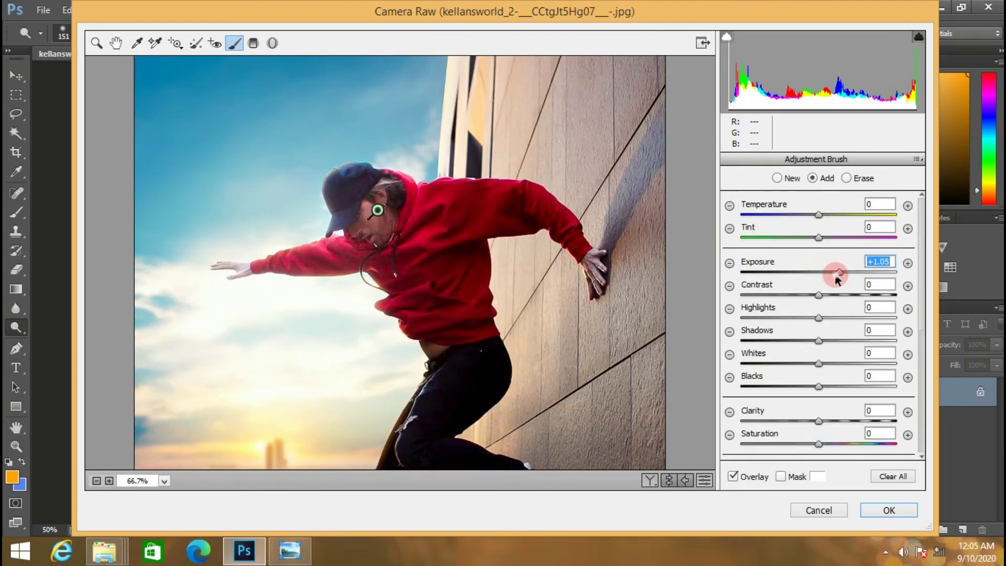
{"action": "key", "text": "ctrl+minus"}
{"action": "key", "text": "ctrl+minus"}
{"action": "key", "text": "ctrl+plus"}
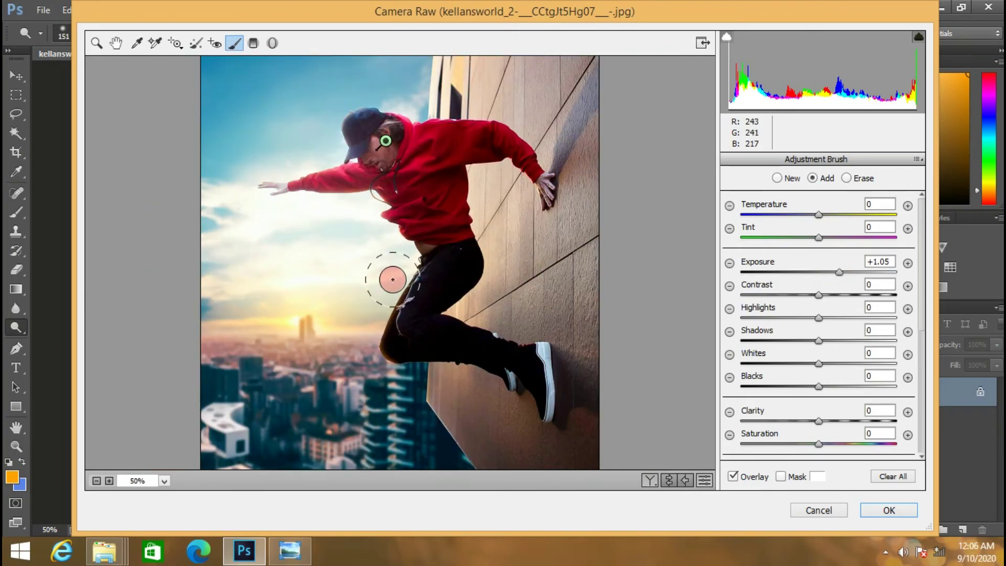
{"action": "left_click", "coordinate": [99, 46]}
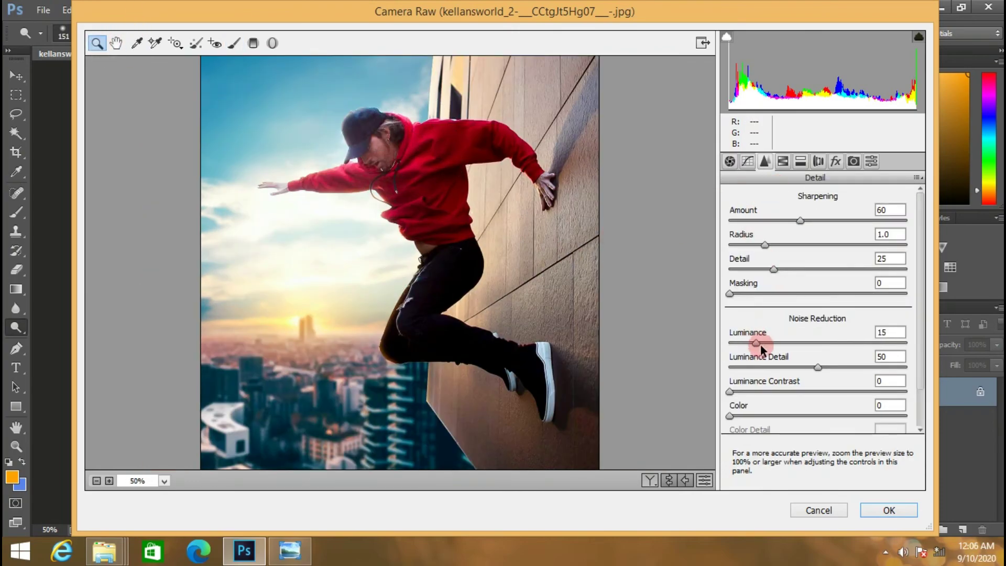
Step: Set luminance noise reduction to 18 and raise Oranges luminance to +17
{"action": "left_click_drag", "start_coordinate": [781, 350], "coordinate": [760, 343]}
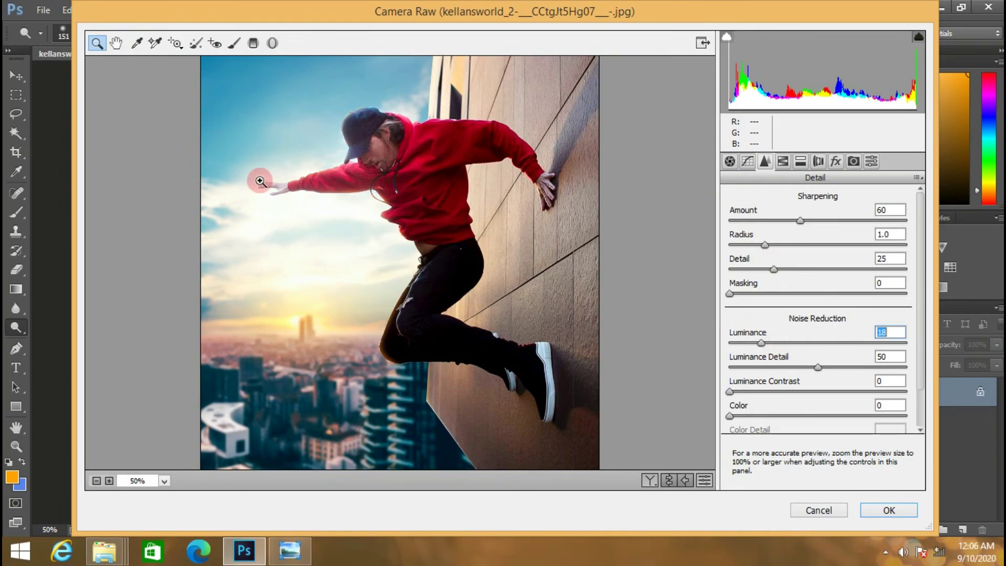
{"action": "scroll", "coordinate": [523, 252], "scroll_direction": "down", "scroll_amount": 2}
{"action": "key", "text": "ctrl+minus"}
{"action": "key", "text": "ctrl+plus"}
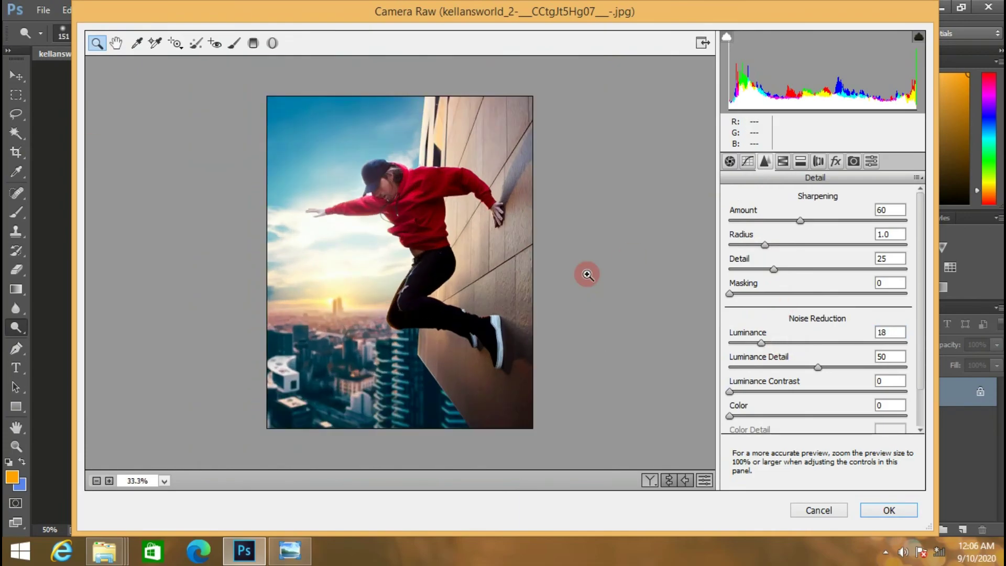
{"action": "left_click", "coordinate": [783, 161]}
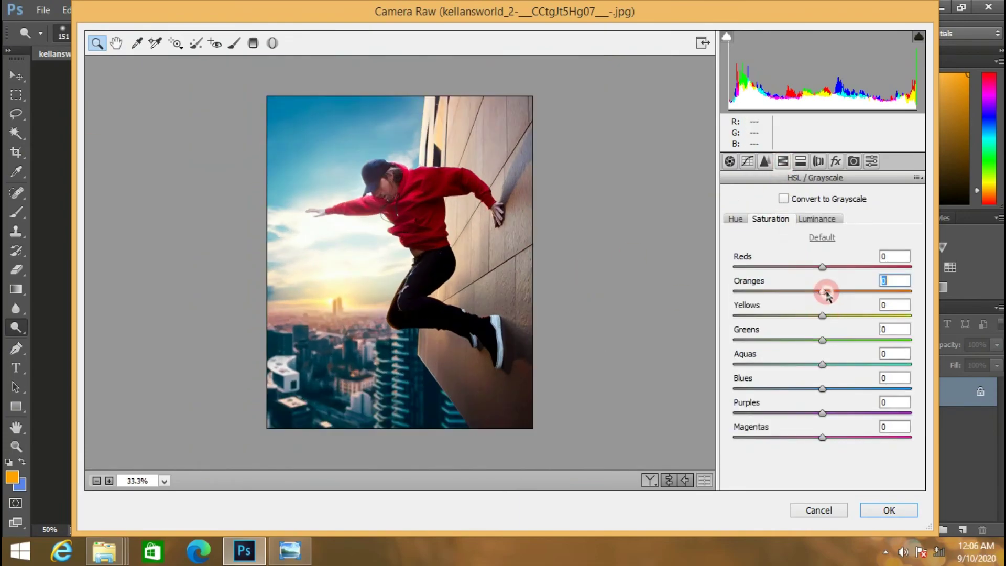
{"action": "left_click", "coordinate": [817, 219]}
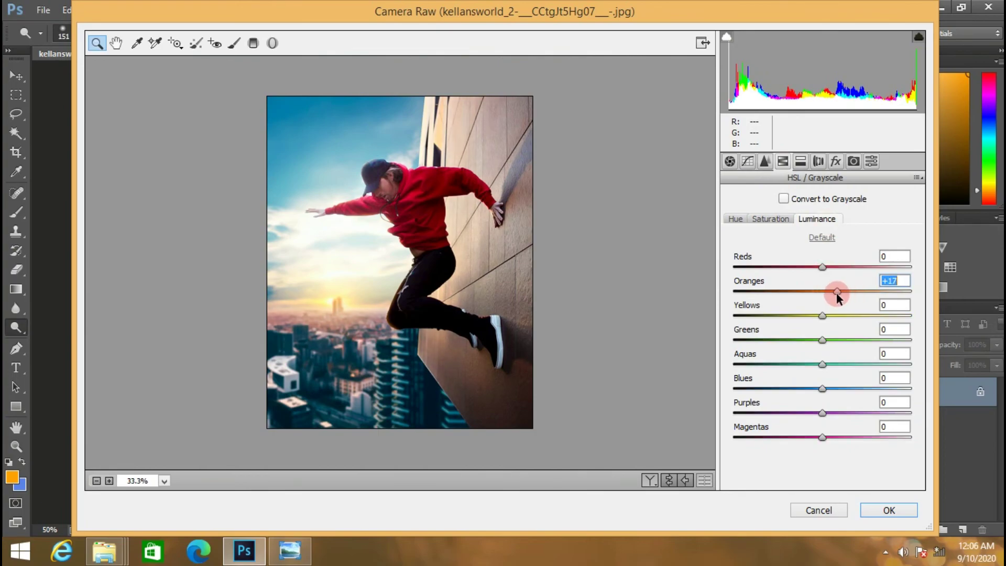
Step: Shift the calibration primary hues to Red -16, Green -23, Blue -8
{"action": "left_click", "coordinate": [836, 161]}
{"action": "left_click_drag", "start_coordinate": [797, 439], "coordinate": [815, 438]}
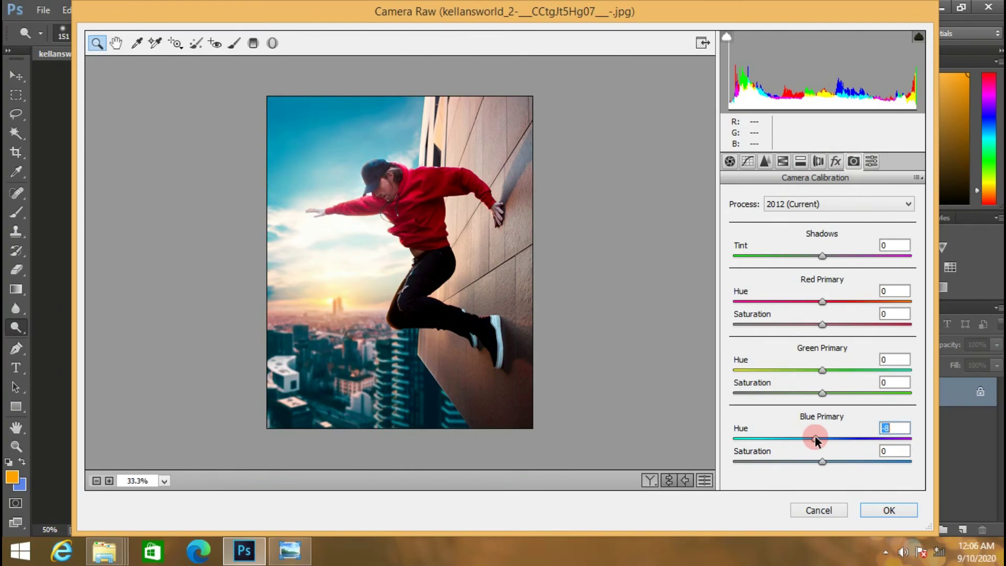
{"action": "mouse_move", "coordinate": [812, 370]}
{"action": "left_mouse_down"}
{"action": "mouse_move", "coordinate": [742, 371]}
{"action": "mouse_move", "coordinate": [813, 371]}
{"action": "left_mouse_up"}
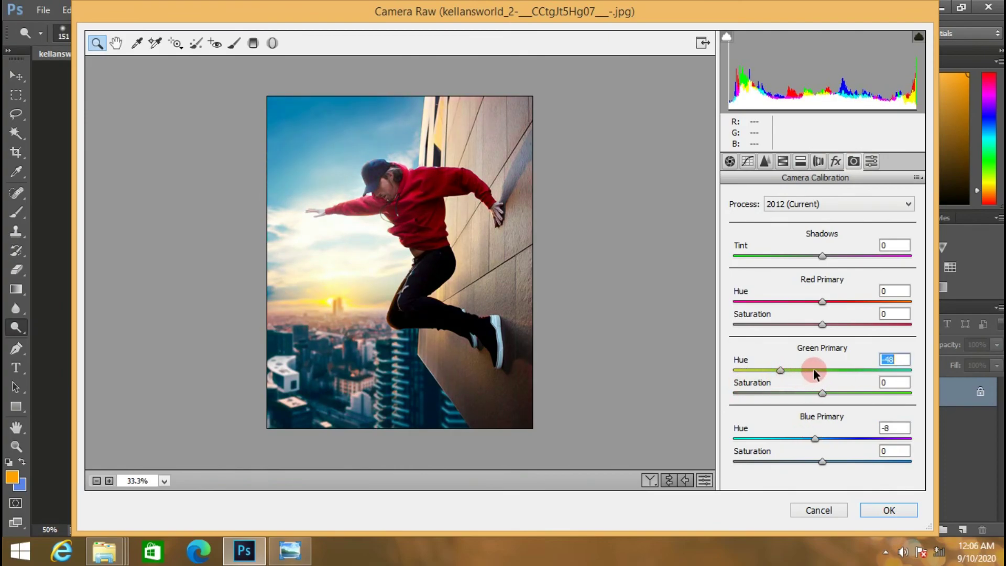
{"action": "left_click_drag", "start_coordinate": [751, 302], "coordinate": [808, 306]}
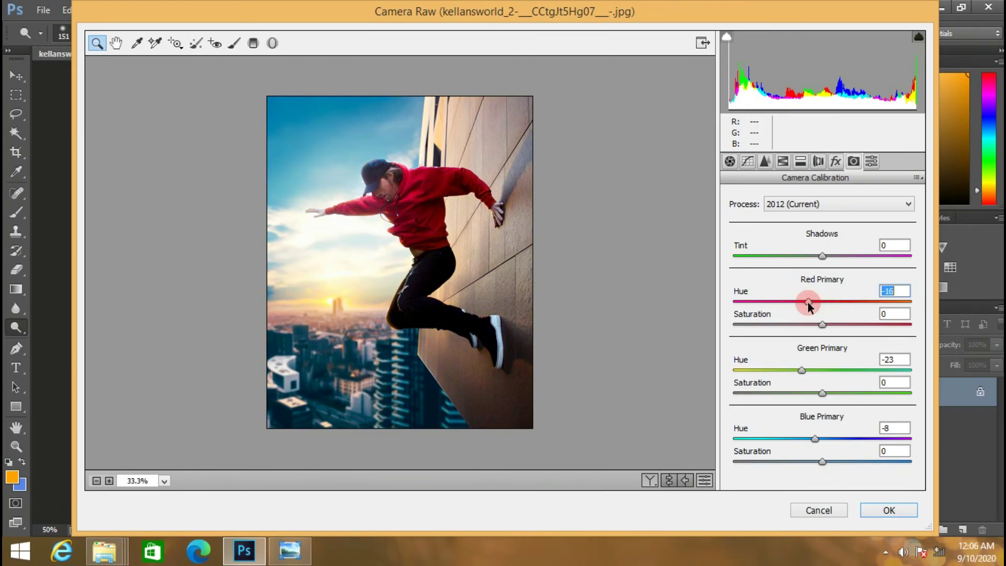
Step: Darken the tones slightly with shadow, midtone and highlight points on the point curve
{"action": "left_click", "coordinate": [747, 161]}
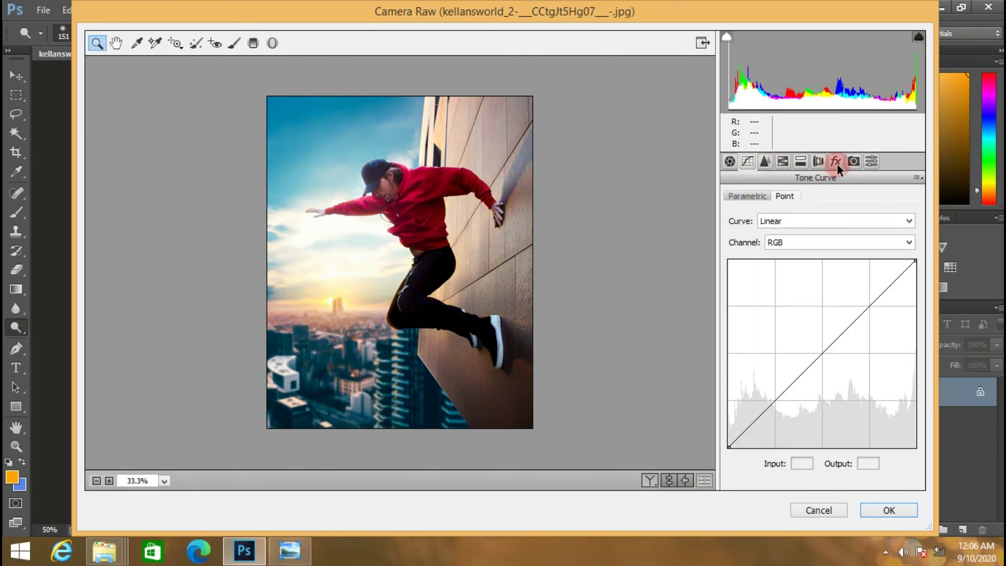
{"action": "left_click", "coordinate": [818, 161]}
{"action": "left_click", "coordinate": [747, 161]}
{"action": "left_click", "coordinate": [774, 402]}
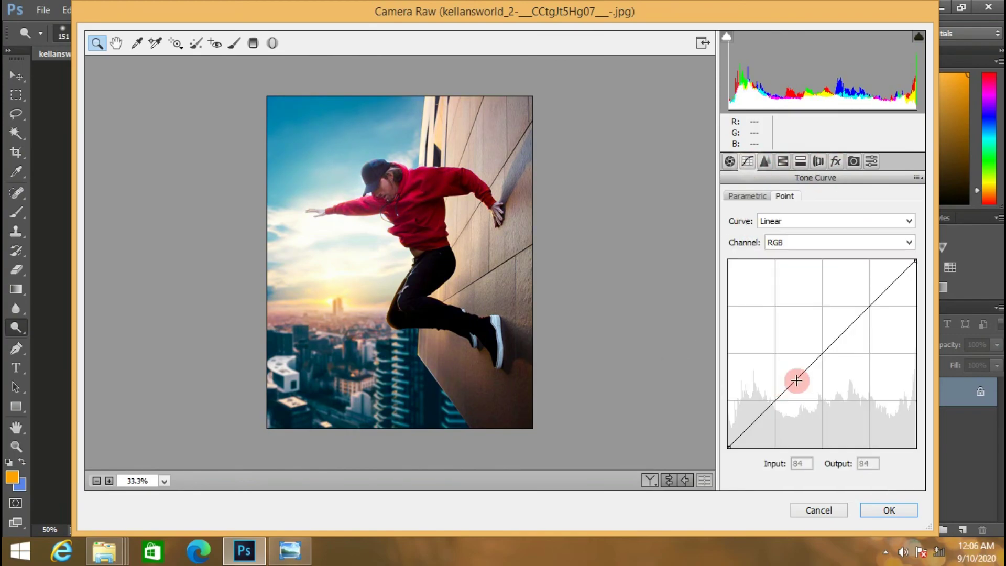
{"action": "left_click", "coordinate": [822, 352]}
{"action": "left_click", "coordinate": [871, 308]}
{"action": "left_click_drag", "start_coordinate": [822, 354], "coordinate": [819, 365]}
{"action": "left_click_drag", "start_coordinate": [774, 403], "coordinate": [770, 410]}
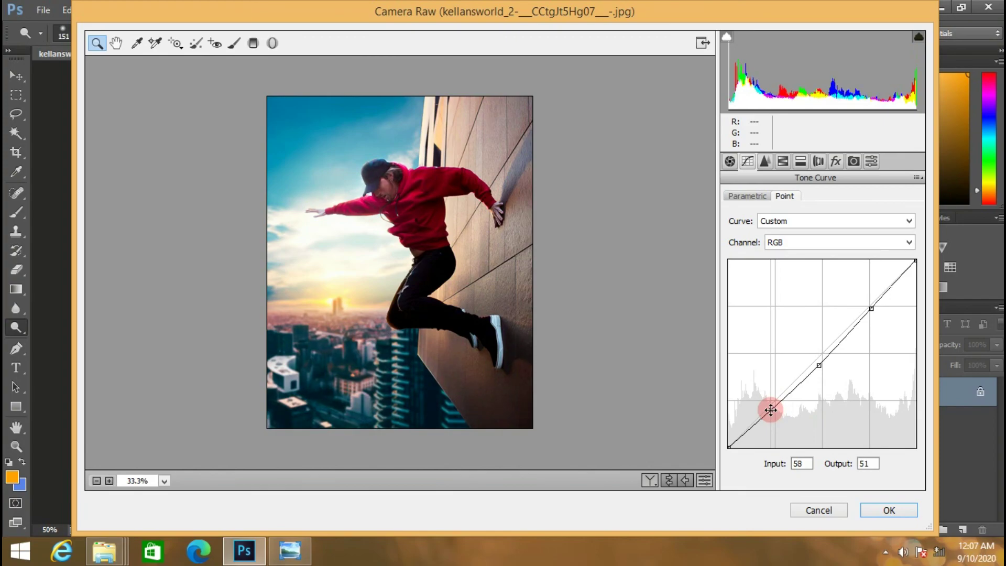
{"action": "left_click_drag", "start_coordinate": [871, 308], "coordinate": [869, 307]}
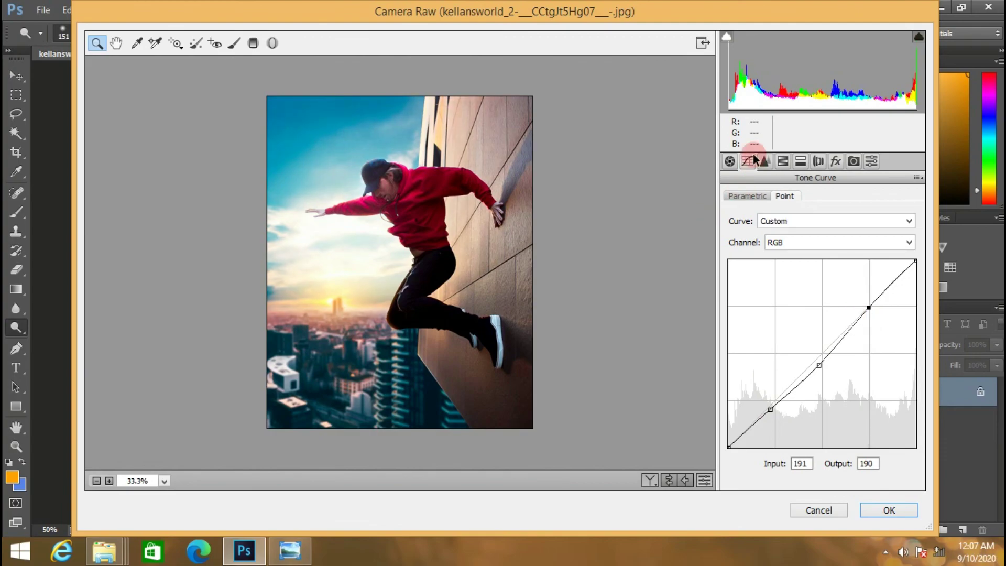
Step: Split-tone highlights hue 38/saturation 5 and shadows hue 21/saturation 14, then apply
{"action": "left_click", "coordinate": [780, 162]}
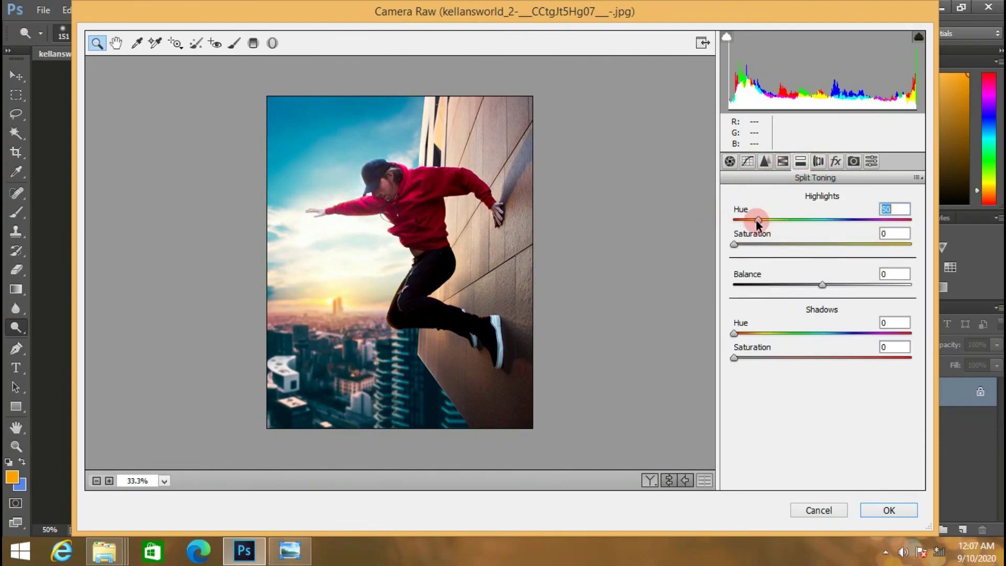
{"action": "left_click_drag", "start_coordinate": [757, 220], "coordinate": [753, 220]}
{"action": "left_click_drag", "start_coordinate": [733, 244], "coordinate": [742, 244]}
{"action": "mouse_move", "coordinate": [734, 334]}
{"action": "left_mouse_down"}
{"action": "mouse_move", "coordinate": [762, 333]}
{"action": "mouse_move", "coordinate": [750, 357]}
{"action": "mouse_move", "coordinate": [784, 358]}
{"action": "mouse_move", "coordinate": [745, 332]}
{"action": "left_mouse_up"}
{"action": "left_click", "coordinate": [888, 510]}
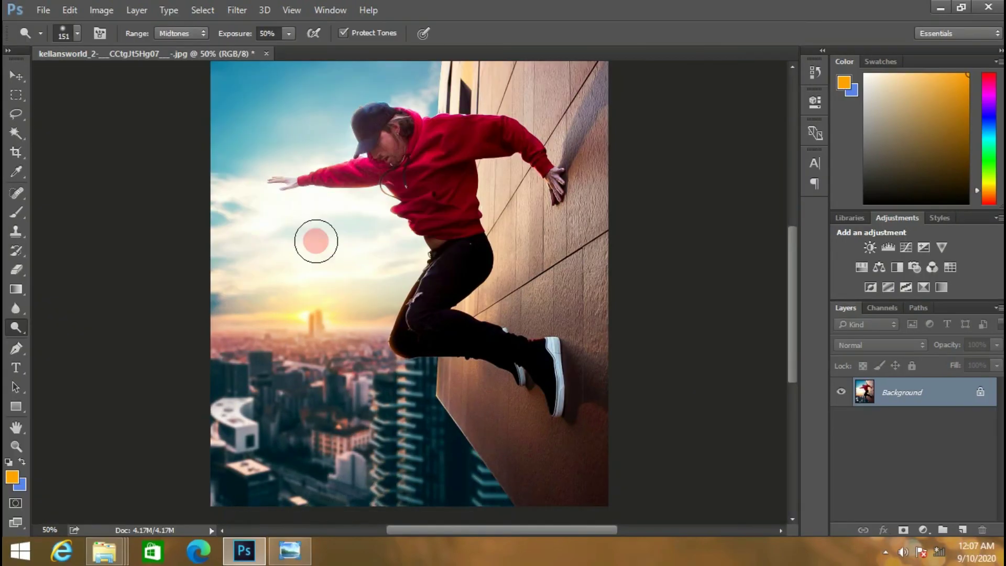
Step: Fit the whole graded climber composite to the window with Ctrl+0
{"action": "scroll", "coordinate": [647, 265], "scroll_direction": "down", "scroll_amount": 2}
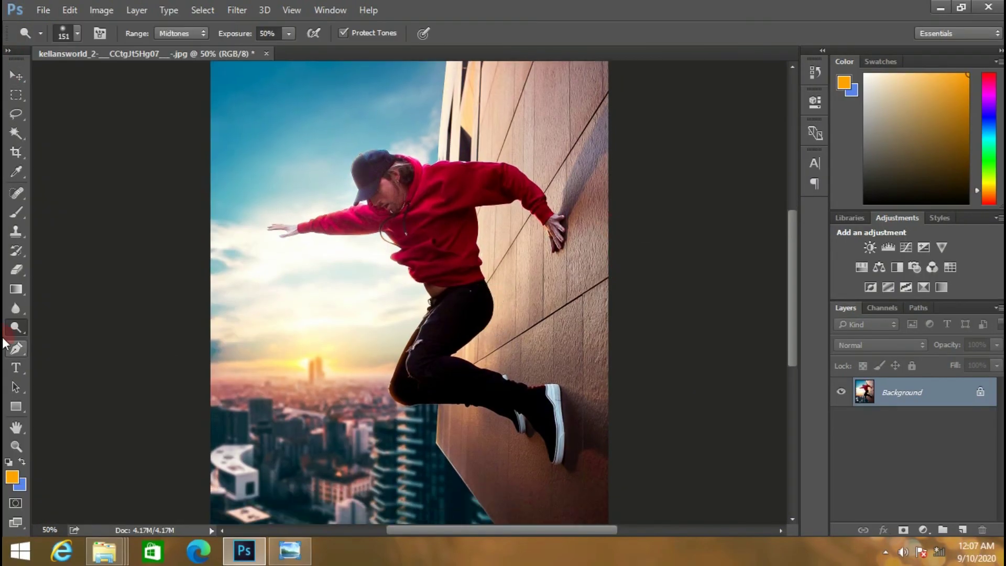
{"action": "left_click", "coordinate": [17, 447]}
{"action": "key", "text": "ctrl+0"}
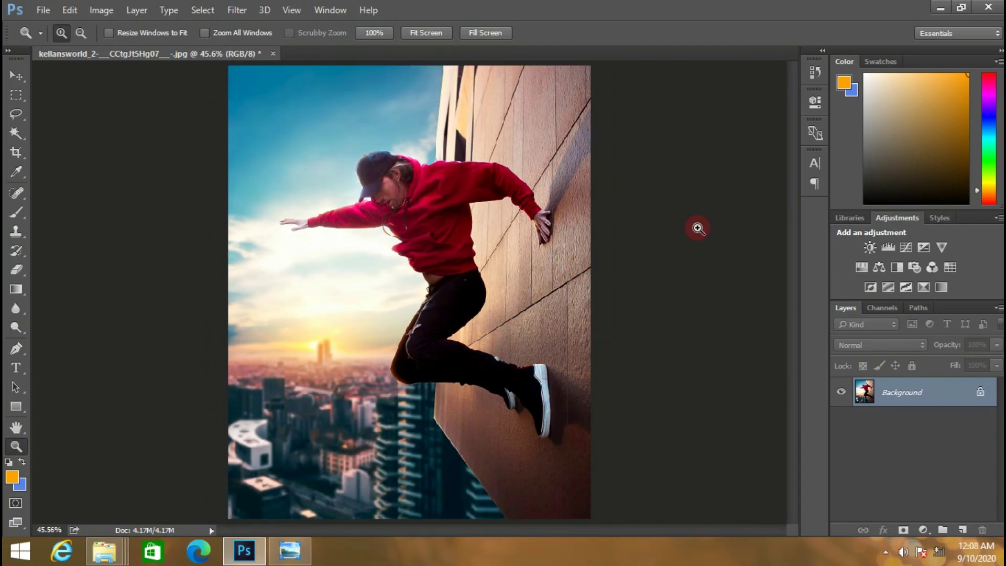